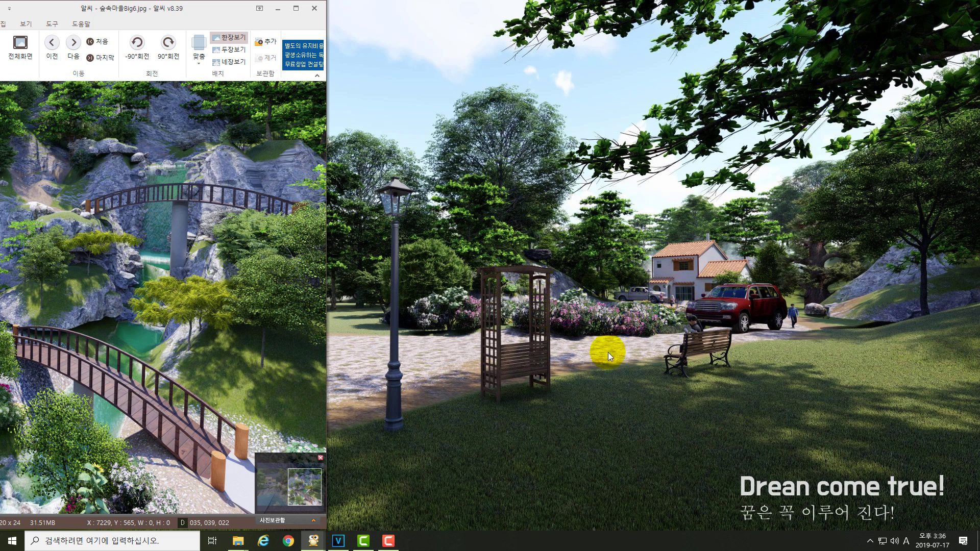
Step: Switch to VEGAS Pro and browse for media to import in the 동영상 subfolder of 한피디숲속마을2
left_click(338, 541)
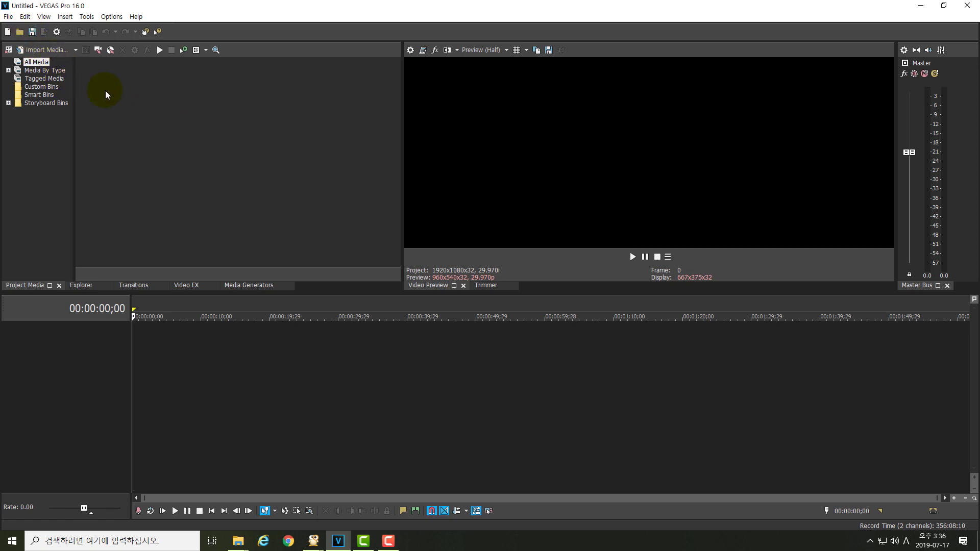
left_click(31, 50)
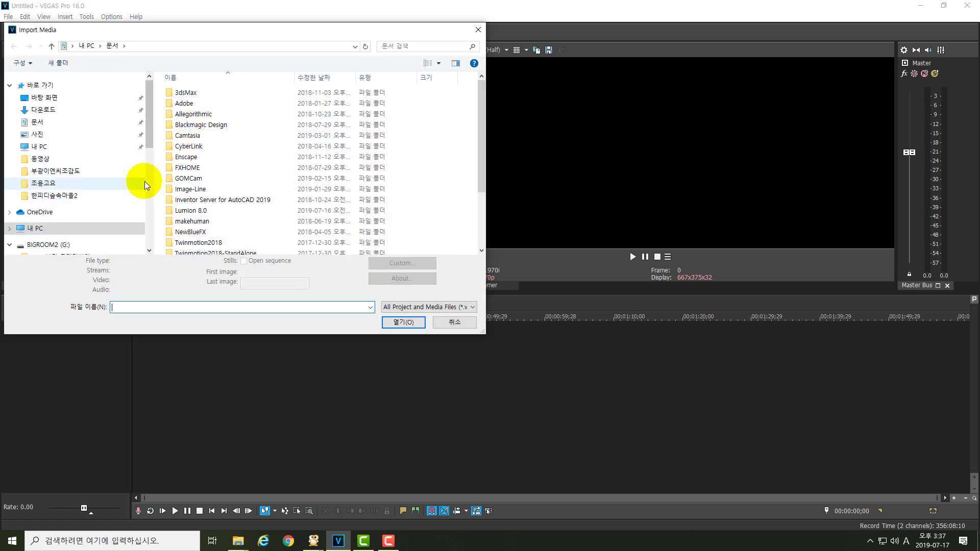
scroll(145, 182, "down", 3)
scroll(145, 181, "down", 2)
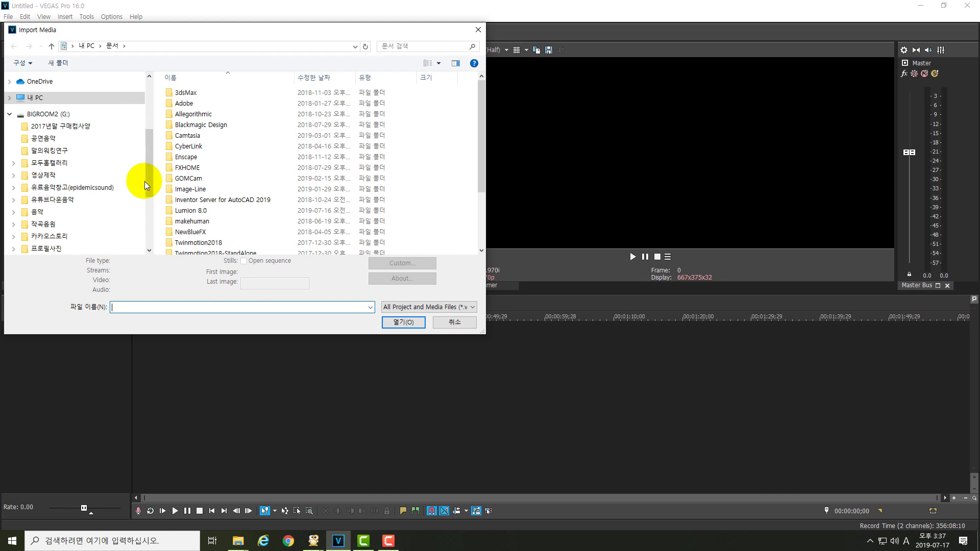
scroll(145, 181, "up", 4)
scroll(144, 181, "up", 1)
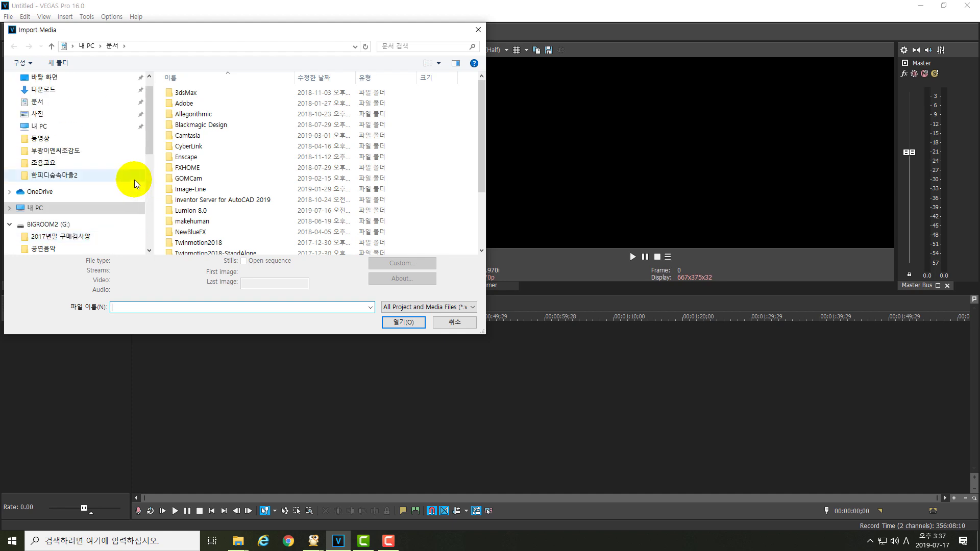
left_click(59, 176)
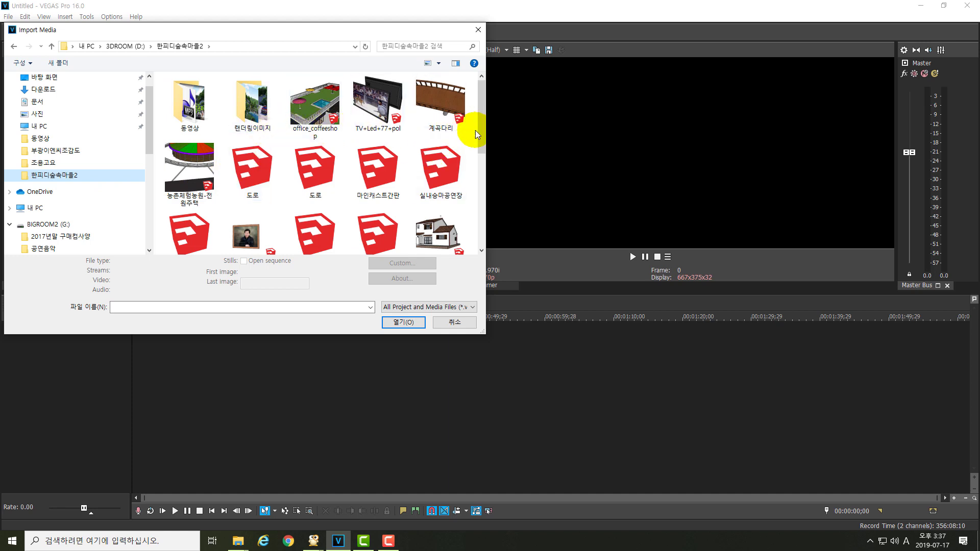
mouse_move(481, 132)
left_mouse_down()
mouse_move(481, 180)
mouse_move(485, 127)
left_mouse_up()
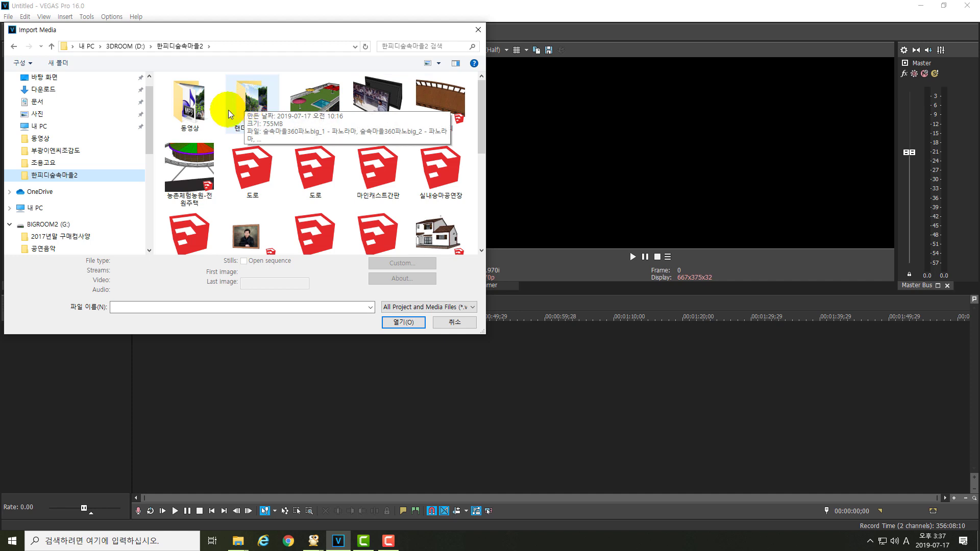
double_click(190, 109)
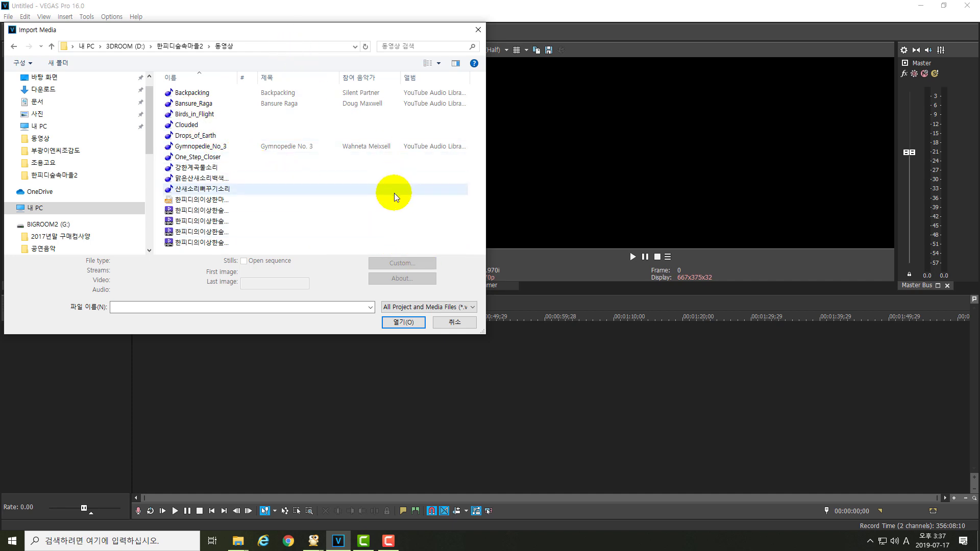
Step: Enlarge the Import Media dialog and show the folder's files as large icons
left_click_drag(482, 333, 549, 363)
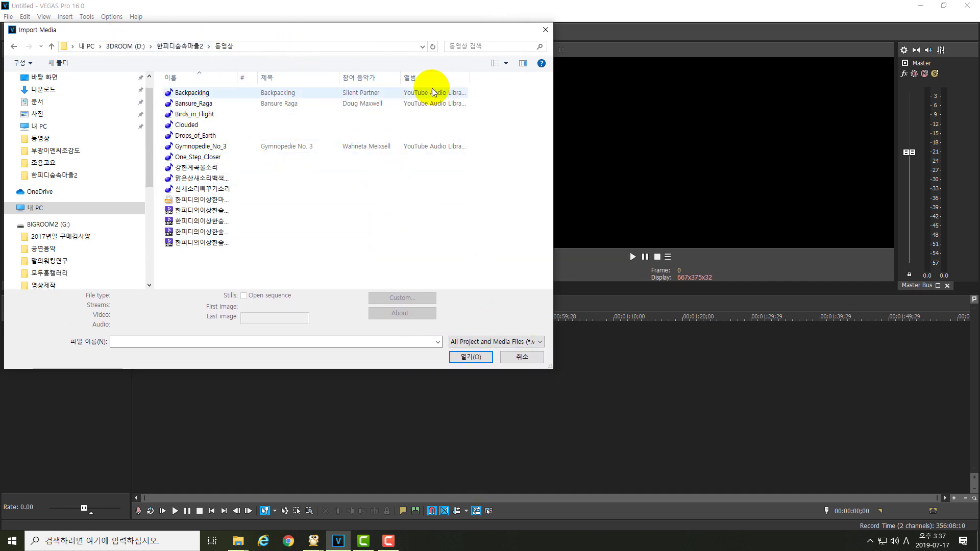
left_click(508, 68)
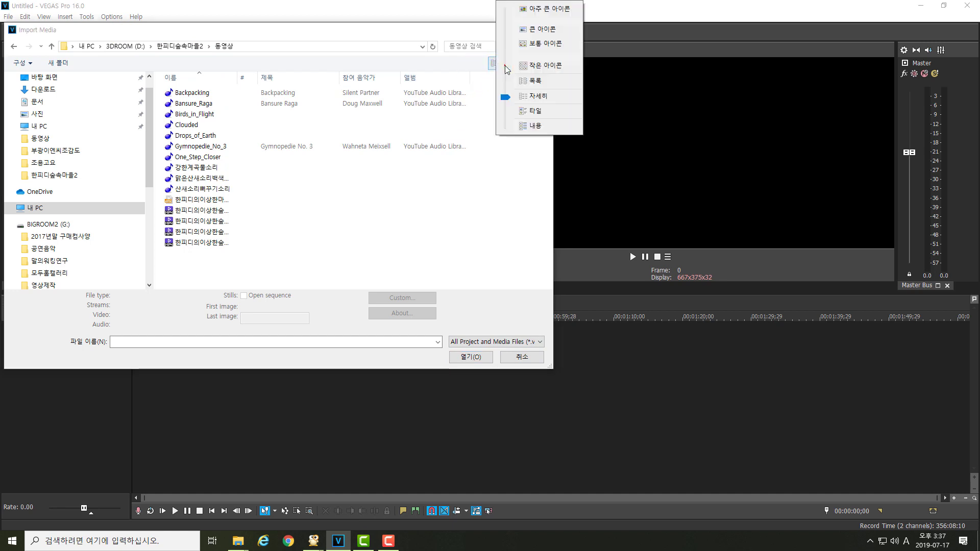
left_click(537, 31)
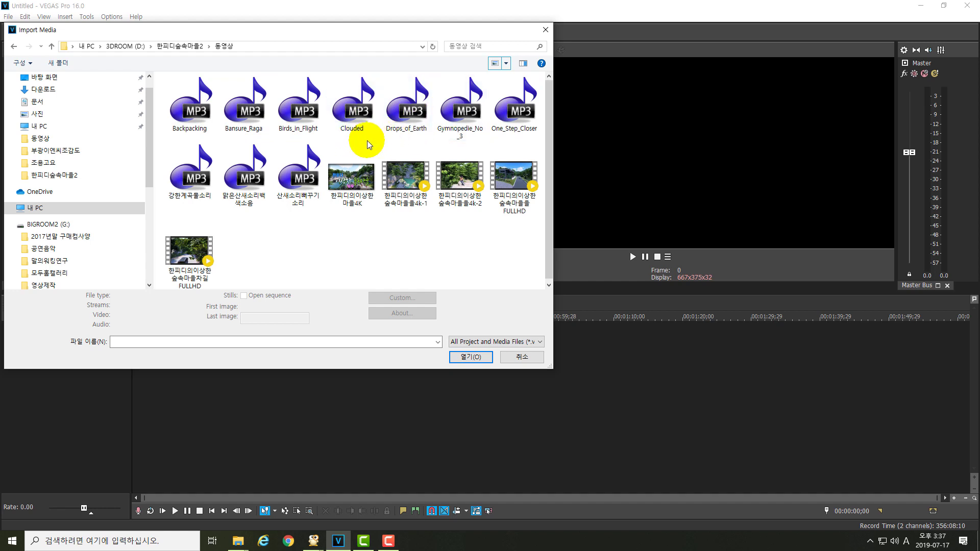
mouse_move(352, 100)
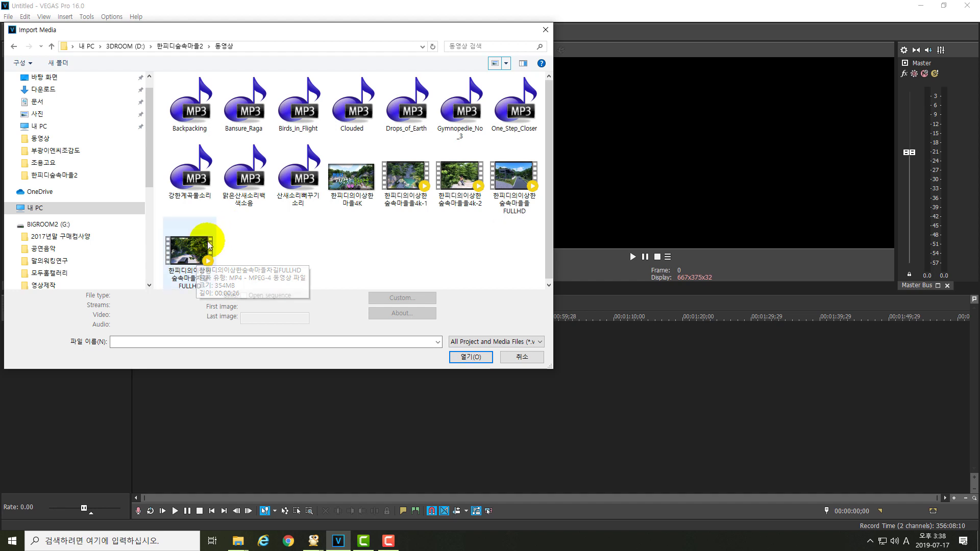
left_click(510, 186)
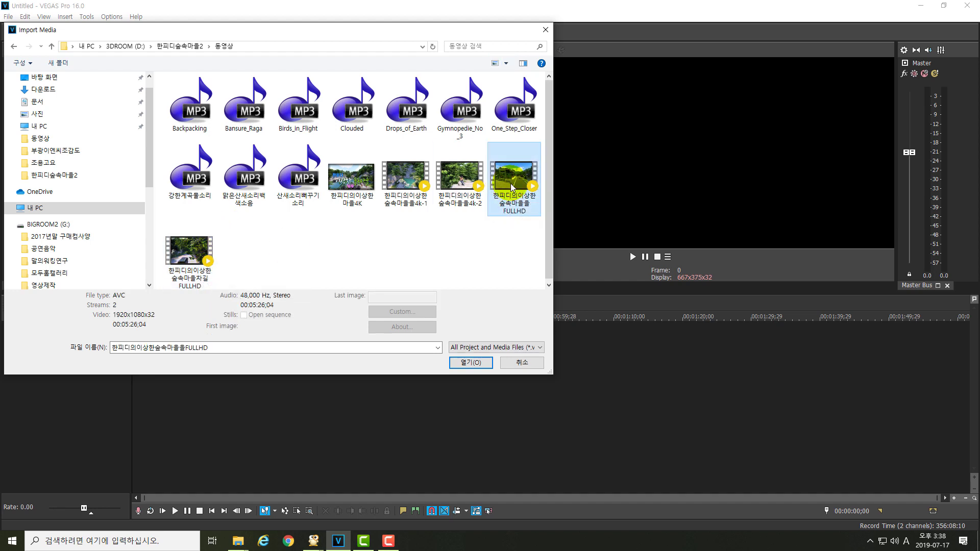
left_click(190, 253, "ctrl")
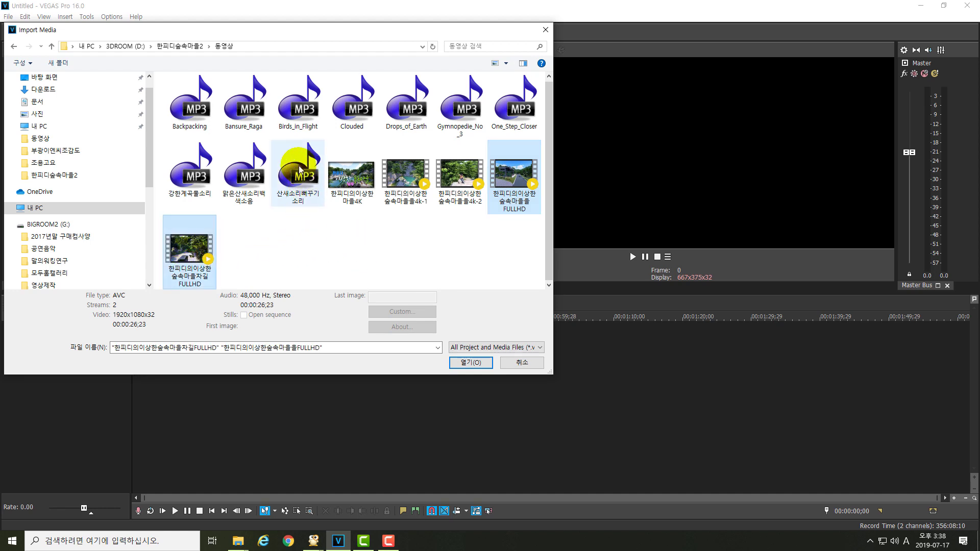
left_click(425, 235)
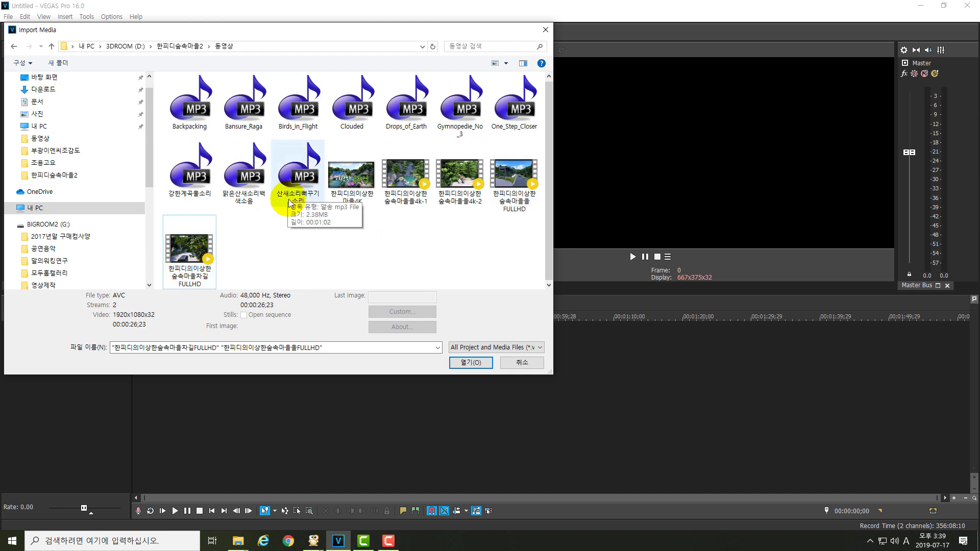
Step: Import all the MP3 files and the two FULLHD videos, leaving out the 4K image and both 4k clips
key("ctrl+a")
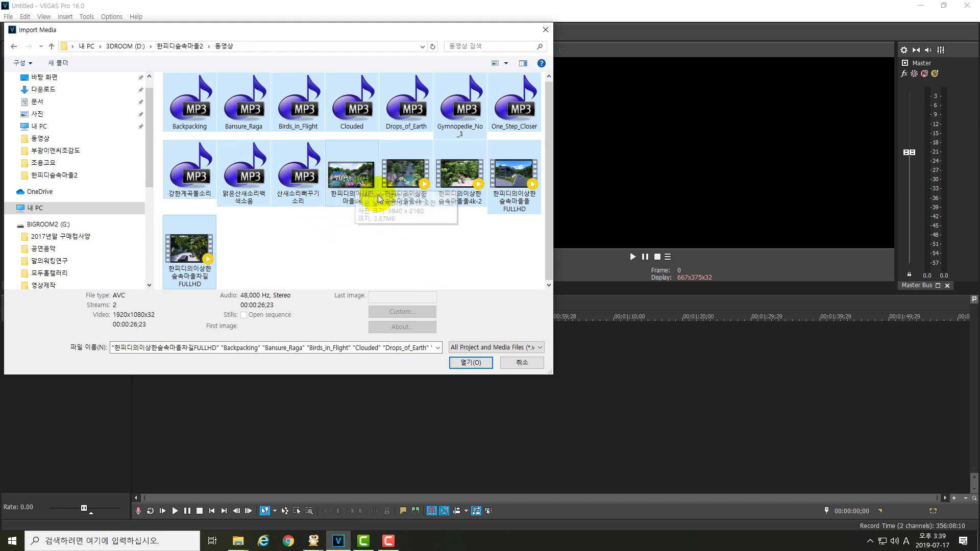
left_click(357, 179, "ctrl")
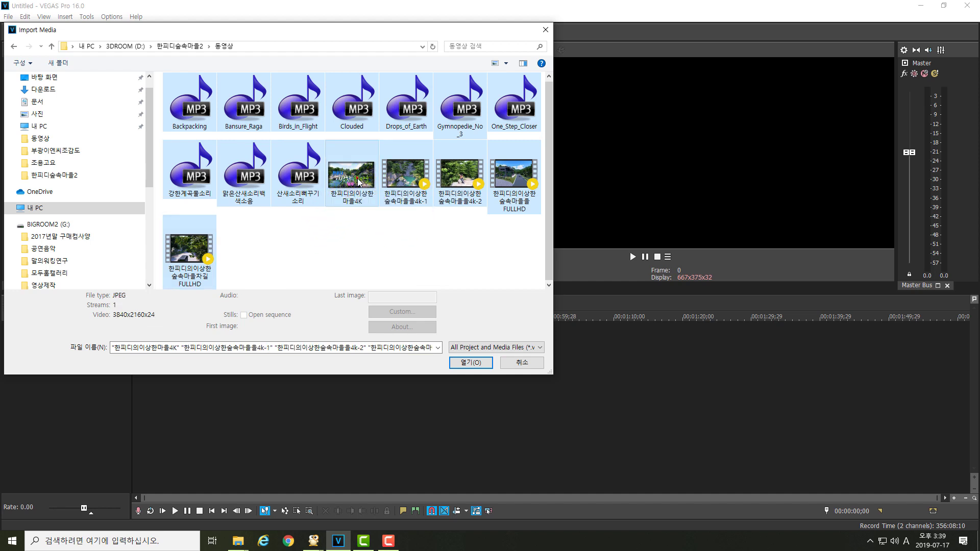
left_click(407, 188, "ctrl")
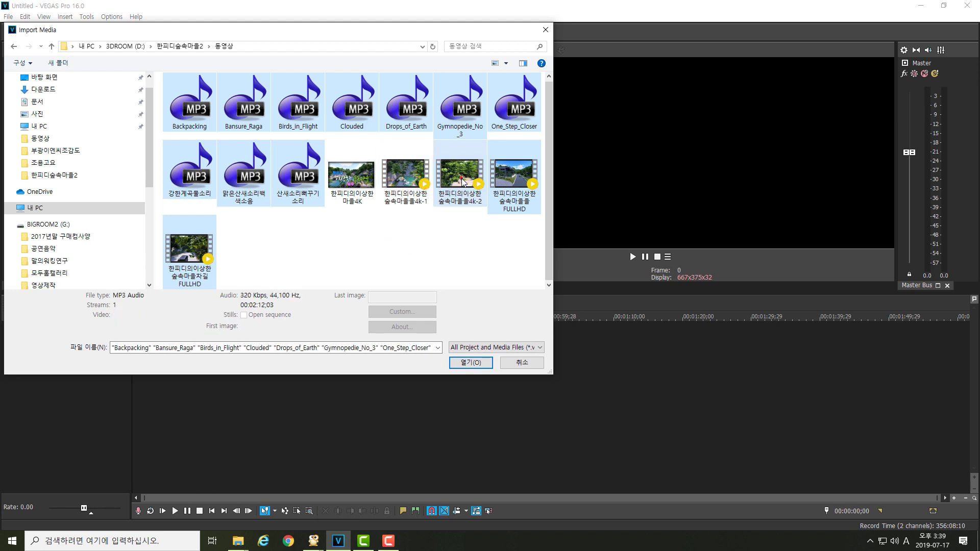
left_click(462, 178, "ctrl")
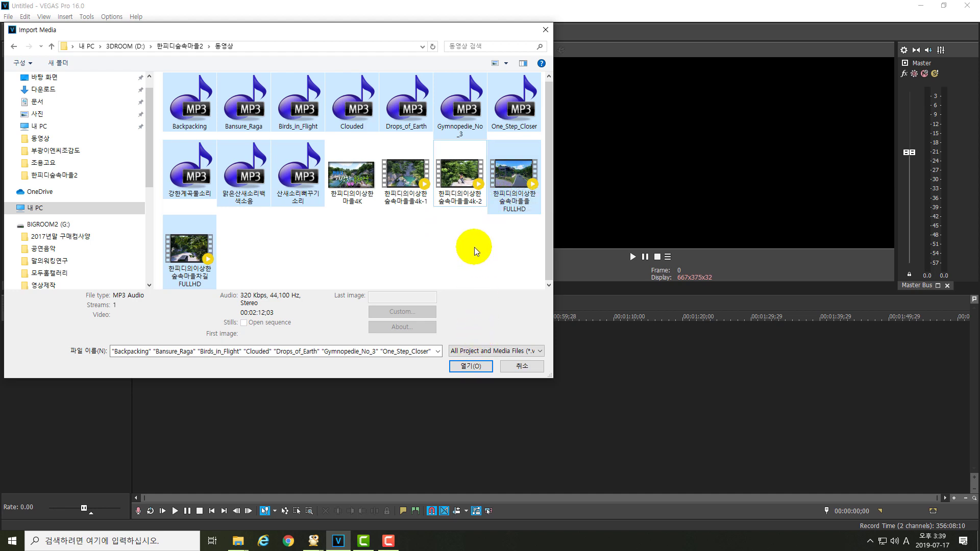
left_click(469, 366)
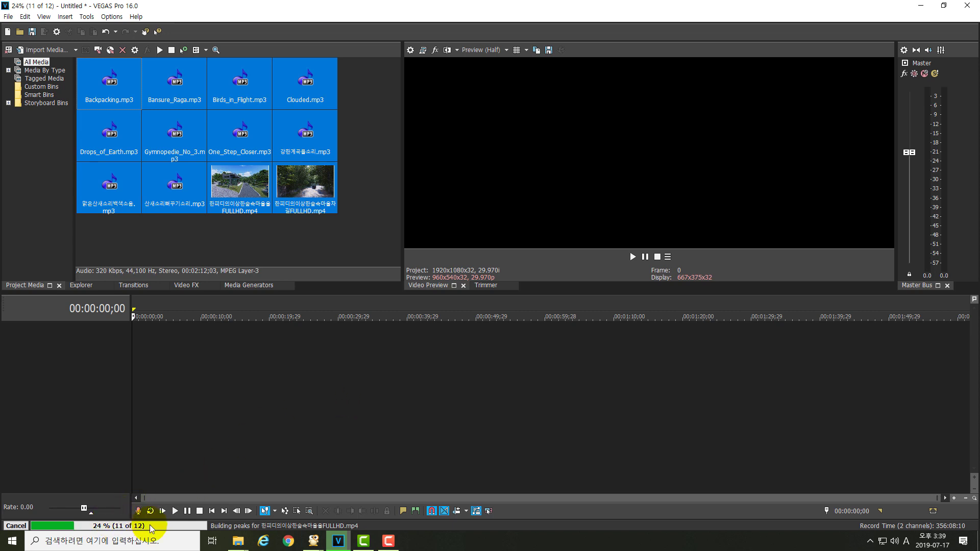
left_click(465, 391)
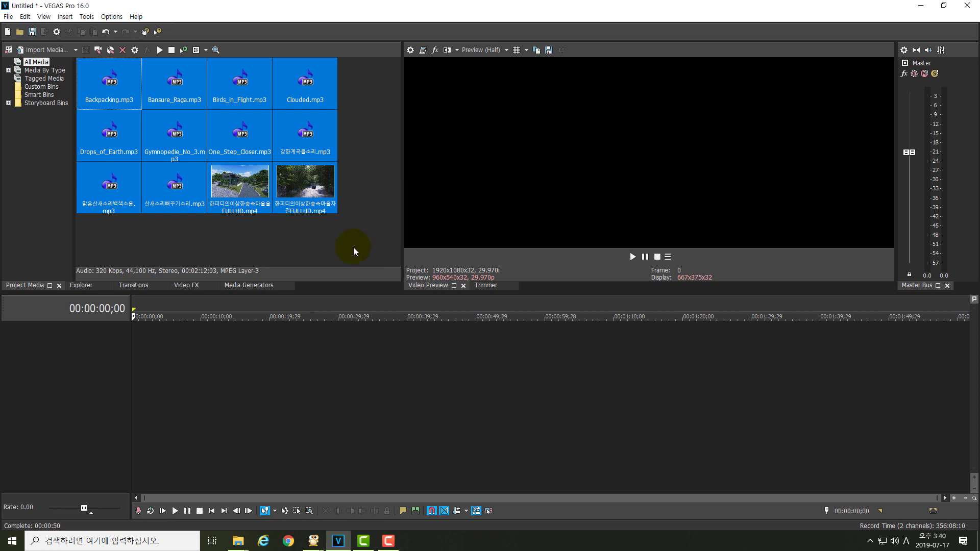
left_click(358, 239)
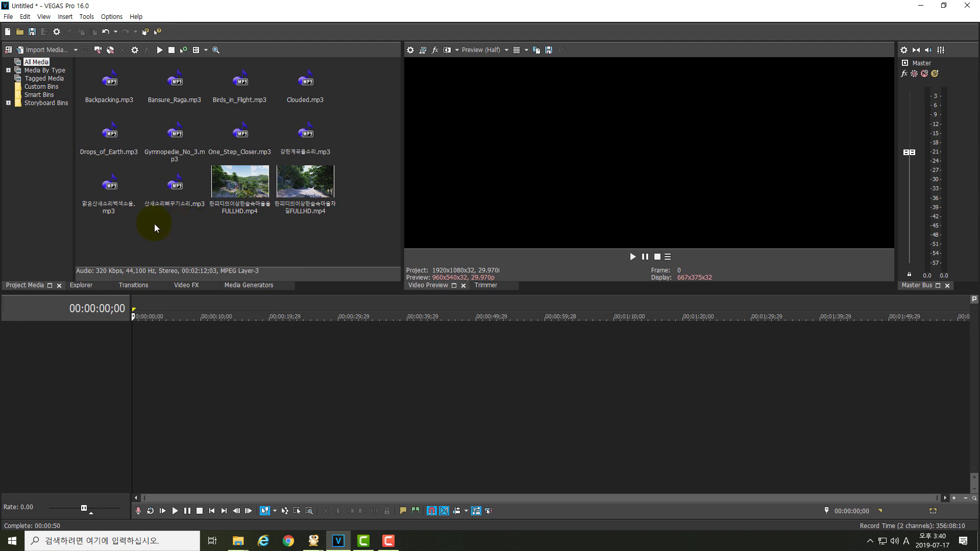
Step: Browse for more media in 영상제작 > 기타자료 on drive G and show its files as extra large icons
left_click(23, 51)
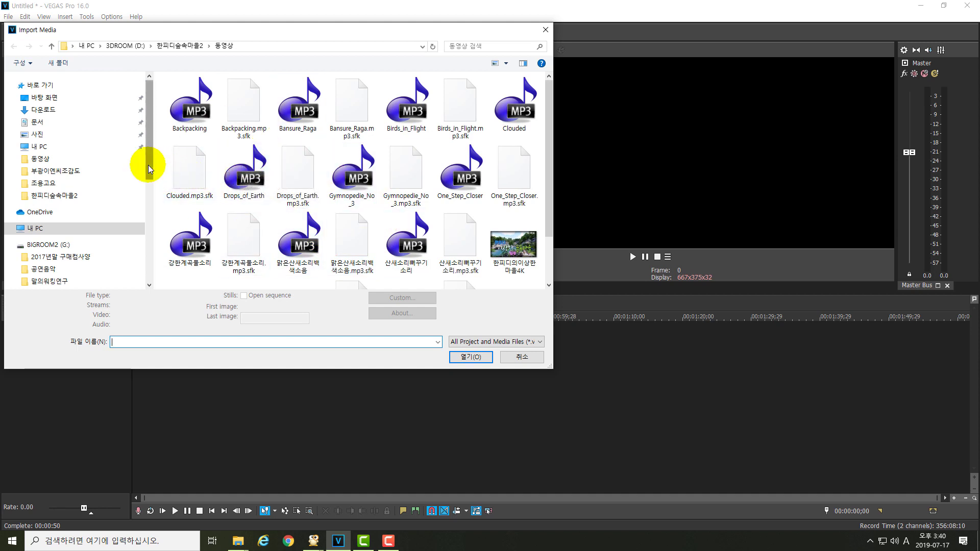
left_click_drag(149, 168, 151, 210)
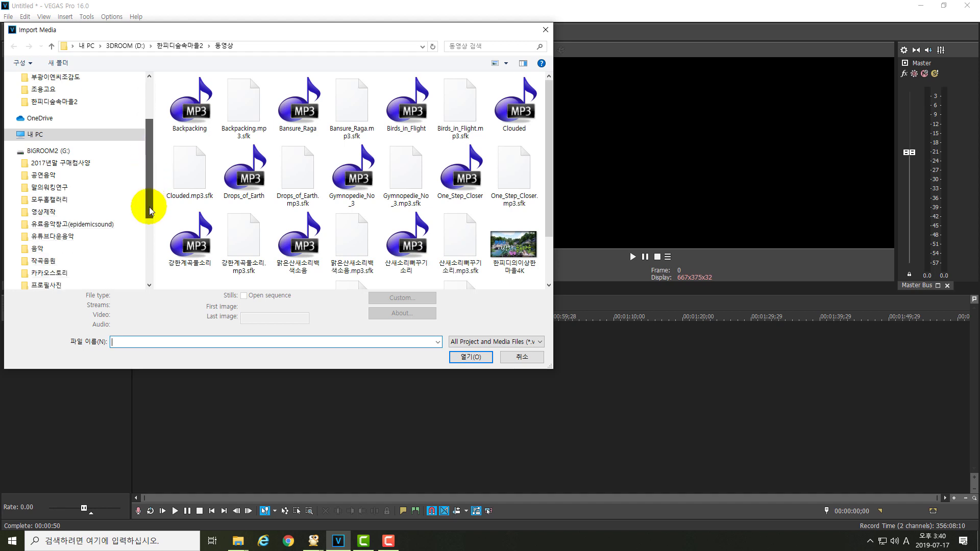
left_click(42, 211)
left_click(169, 145)
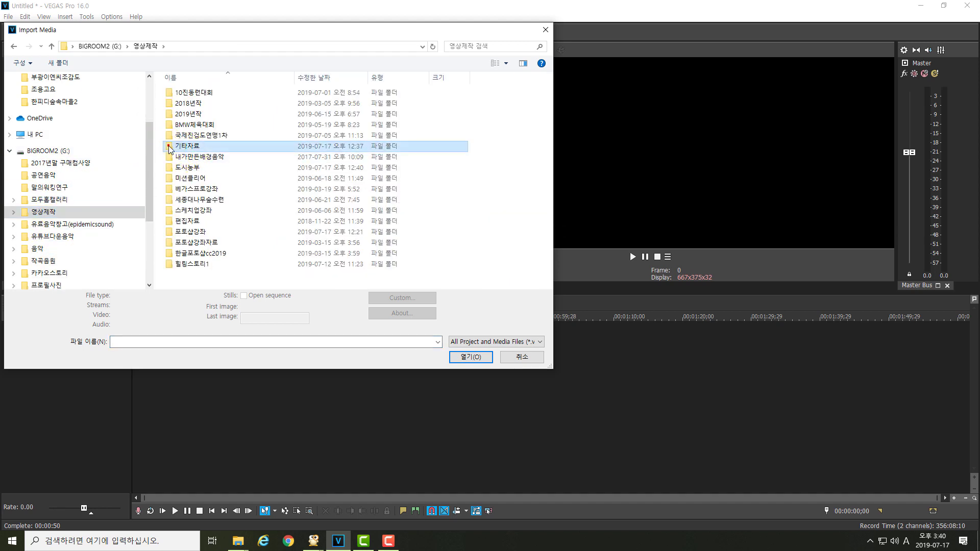
double_click(168, 146)
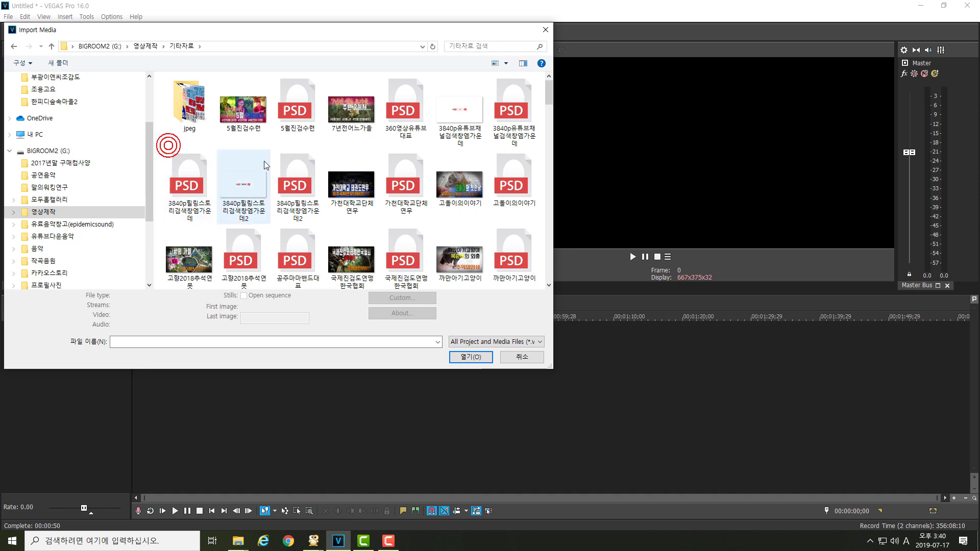
left_click(501, 63)
left_click(506, 64)
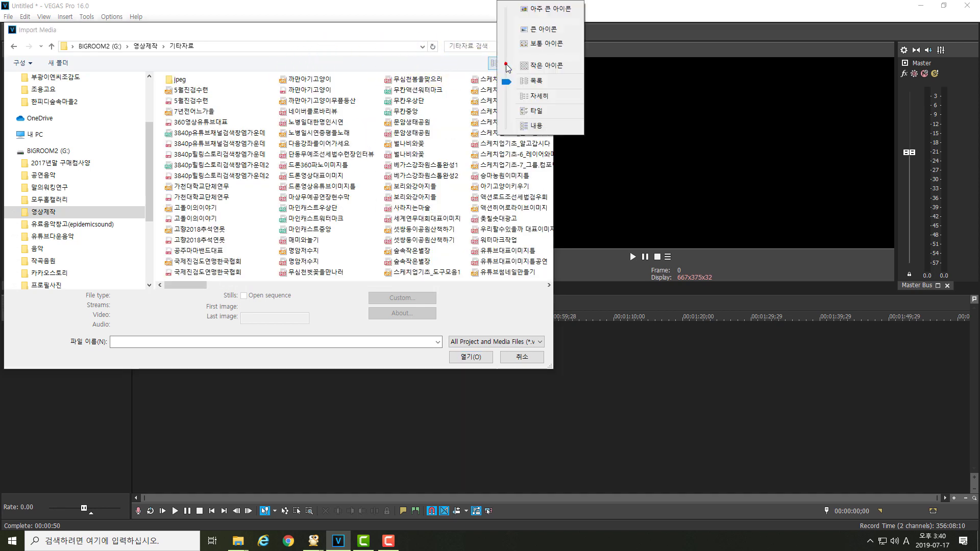
left_click(567, 12)
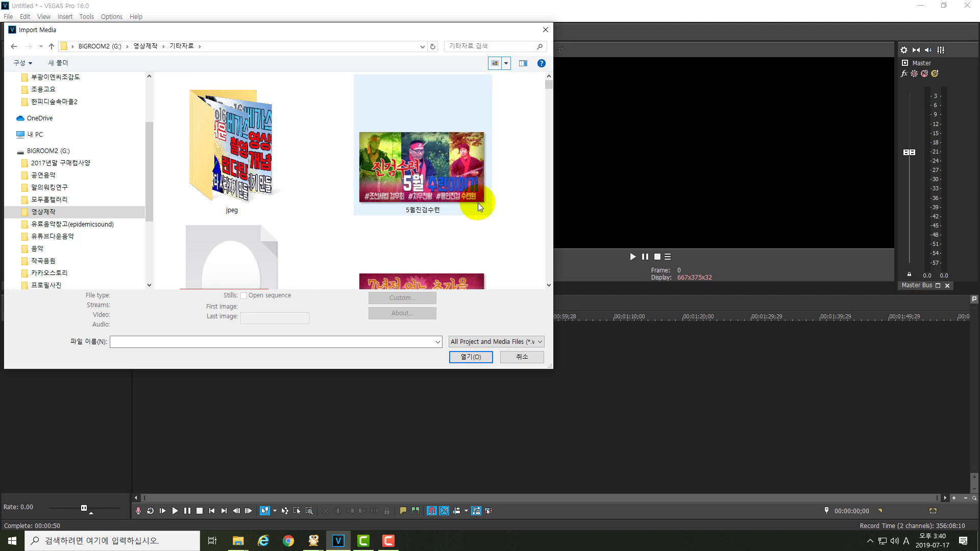
Step: Find the title image 한피디의이상한힐링마을HD in the folder and import it into the project media
scroll(478, 203, "down", 5)
scroll(498, 213, "down", 8)
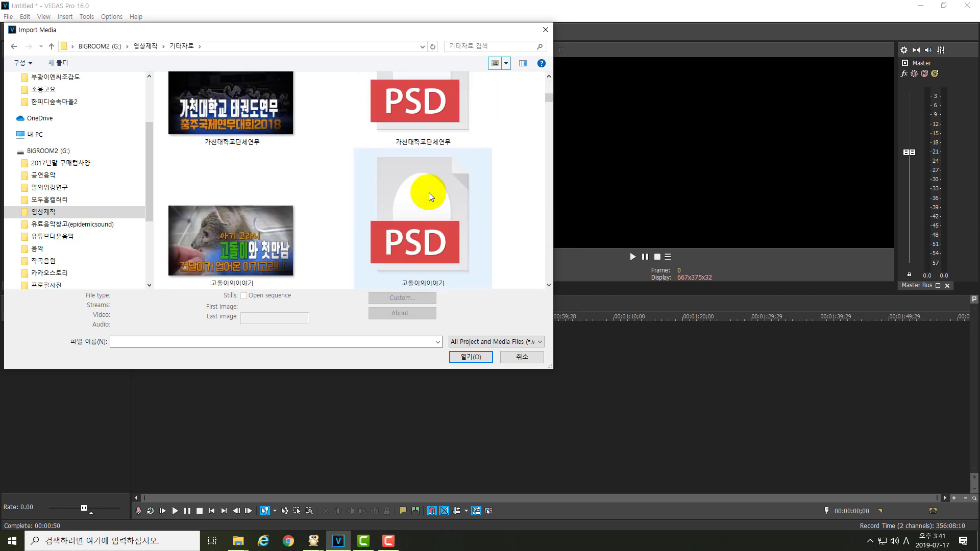
scroll(497, 182, "down", 8)
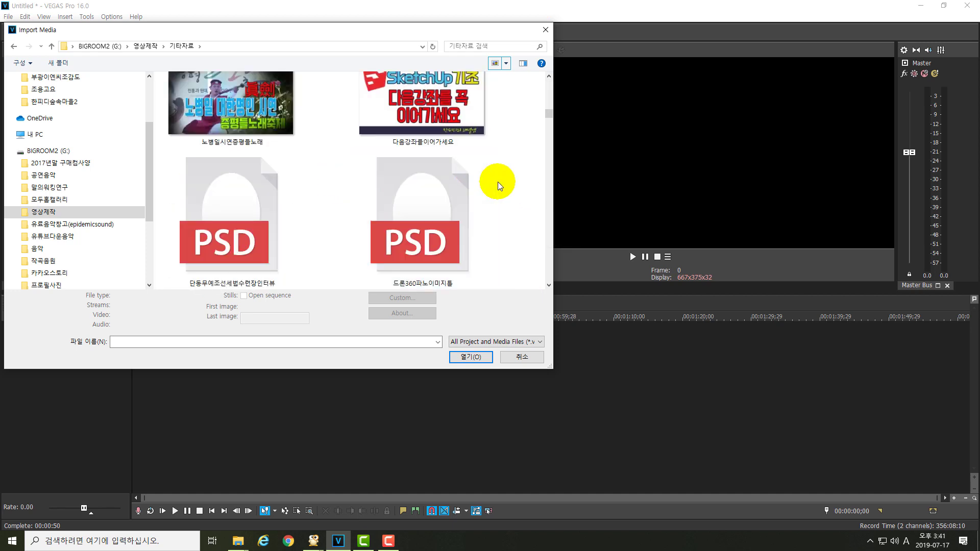
scroll(502, 183, "down", 5)
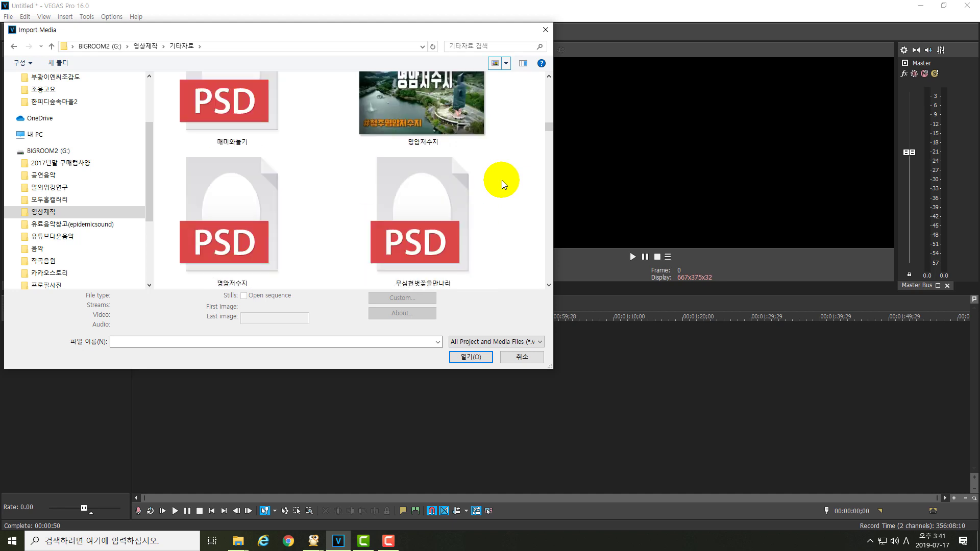
left_click_drag(547, 143, 541, 262)
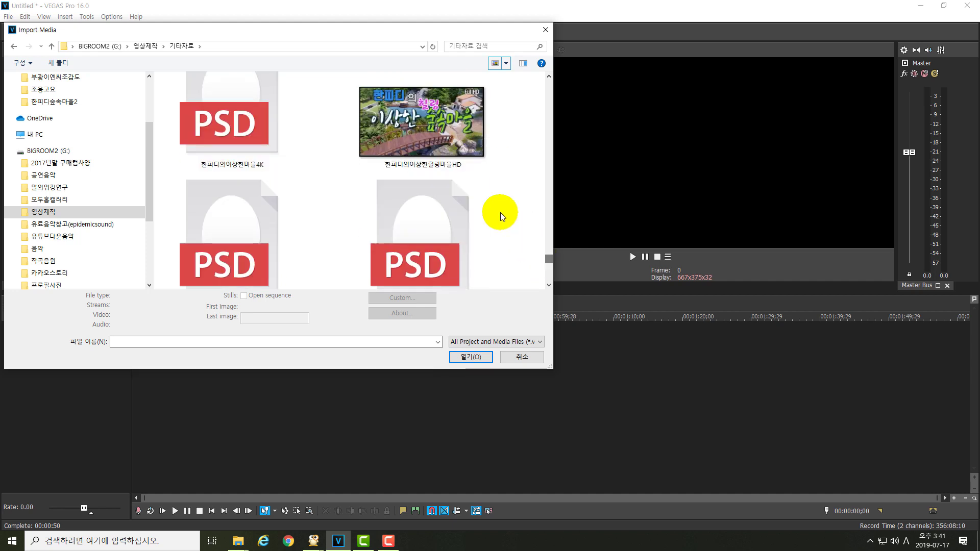
left_click(437, 131)
left_click(462, 359)
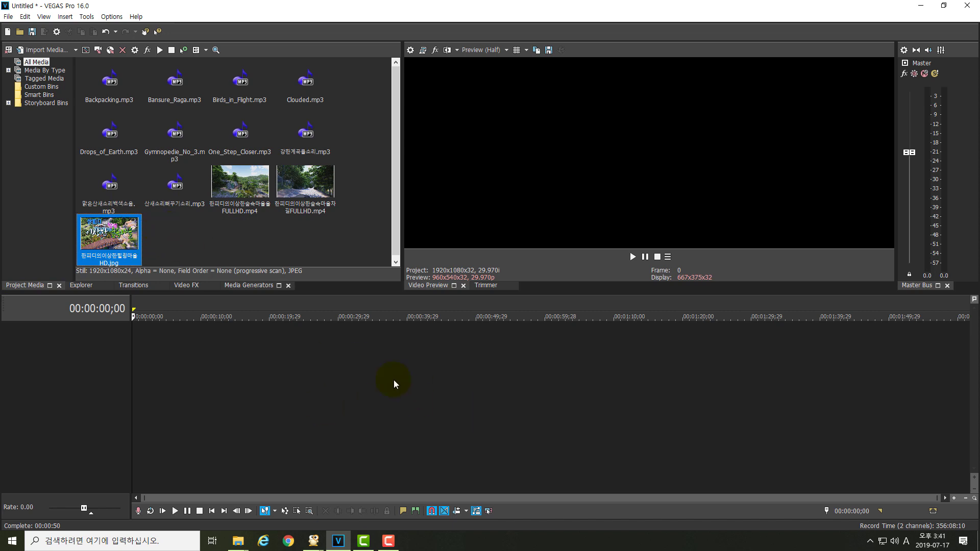
left_click(317, 235)
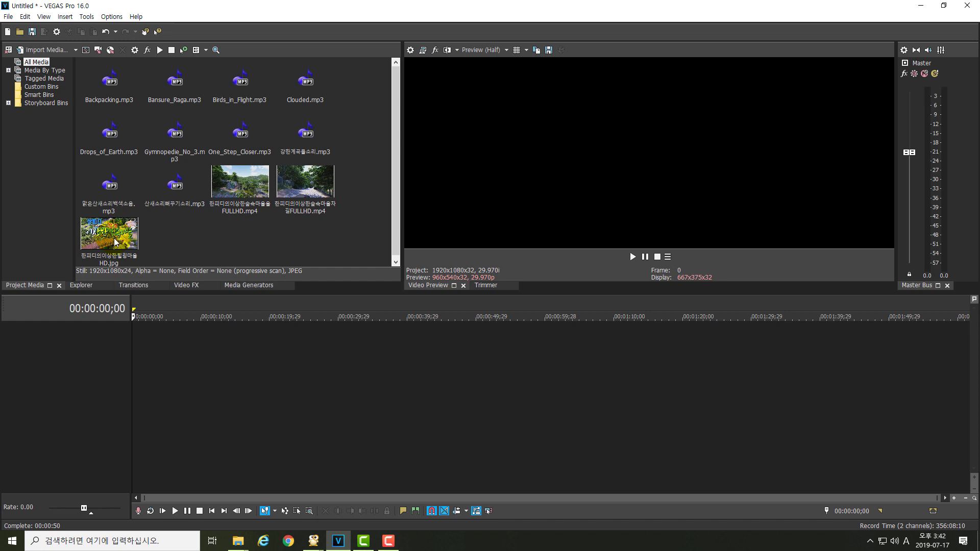
Step: Place the imported title image at the very start of the empty timeline
left_click_drag(114, 239, 136, 357)
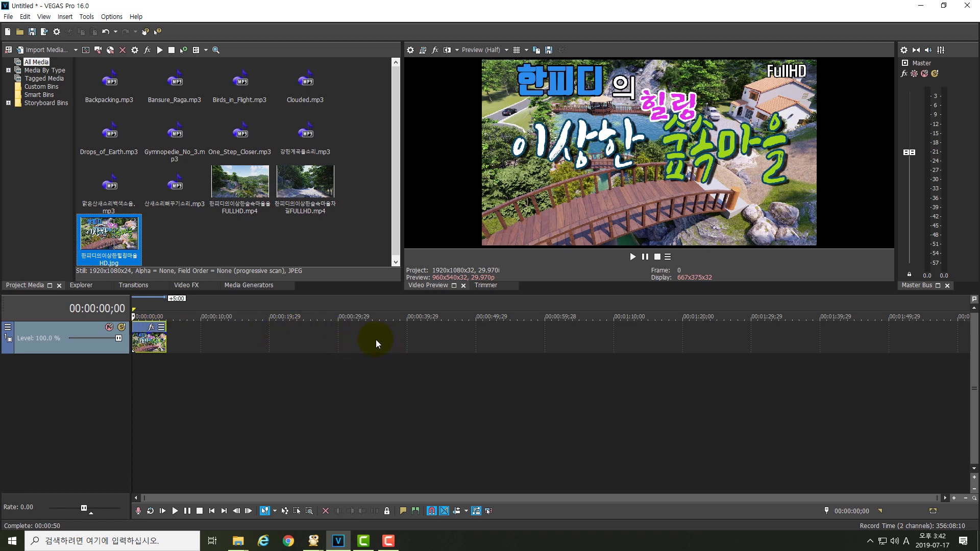
right_click(323, 335)
left_click(304, 338)
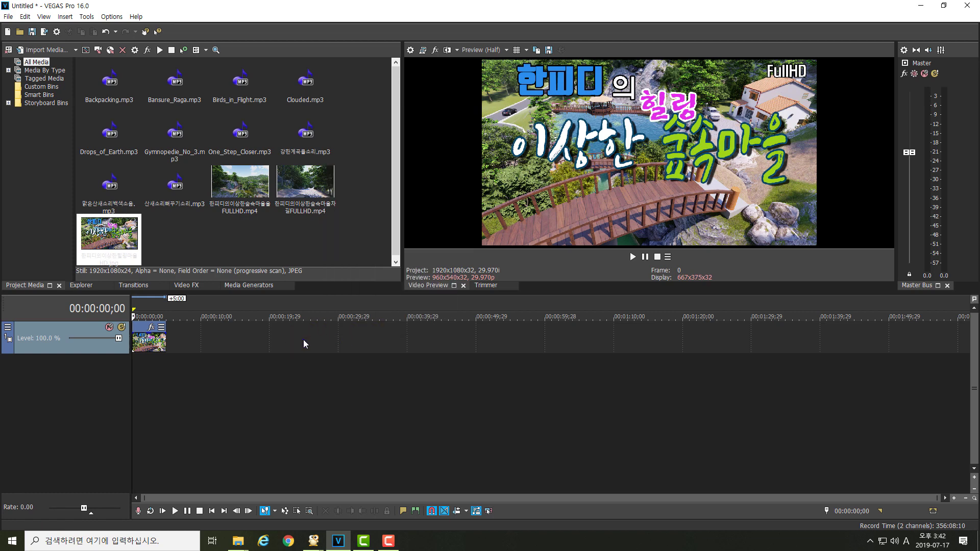
Step: Insert an empty video track above the track that holds the title image
right_click(304, 339)
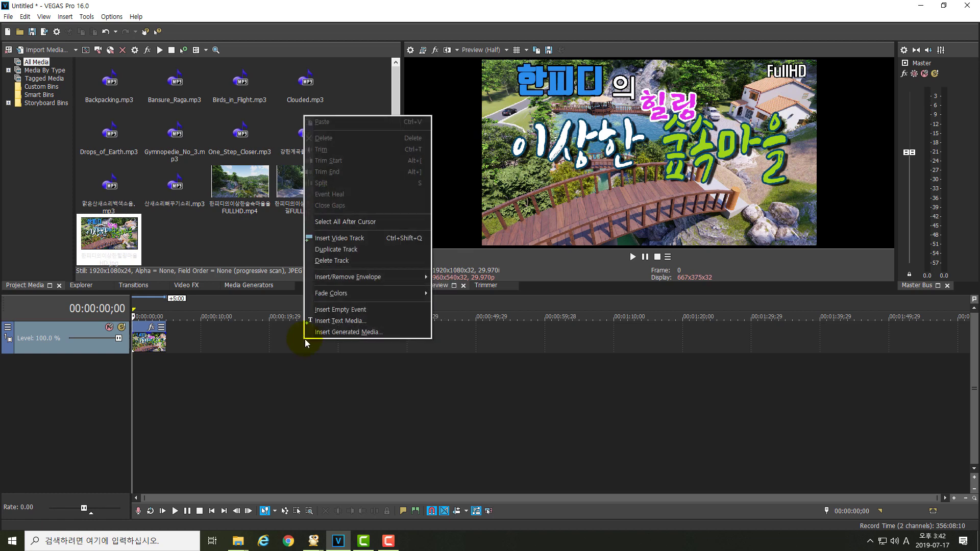
left_click(351, 240)
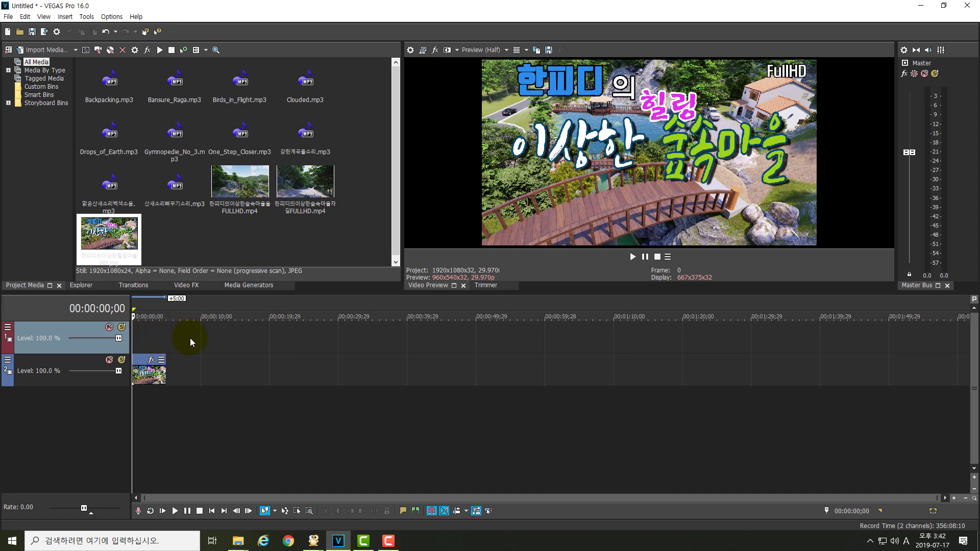
left_click(287, 240)
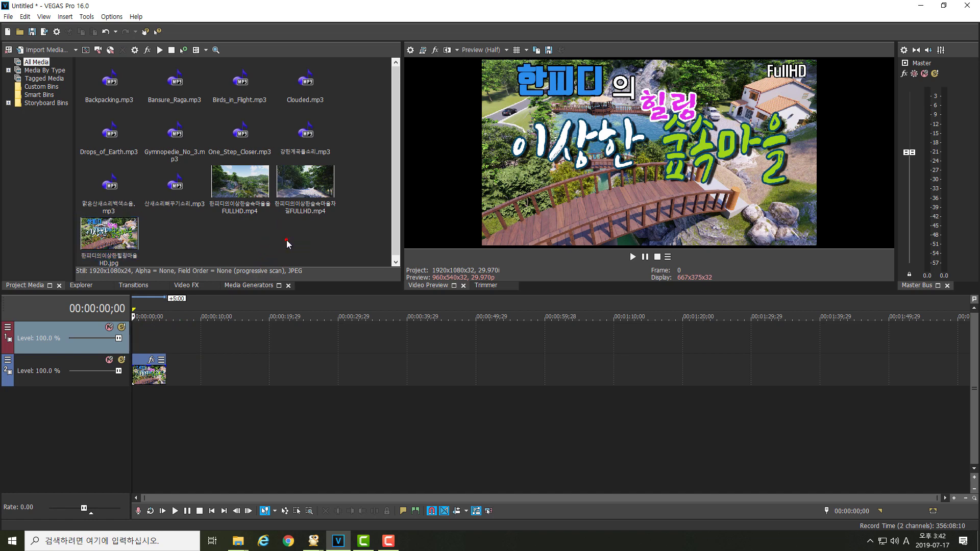
Step: Place the forest-road FULLHD video directly after the title image and match the project video settings to it
left_click(233, 193)
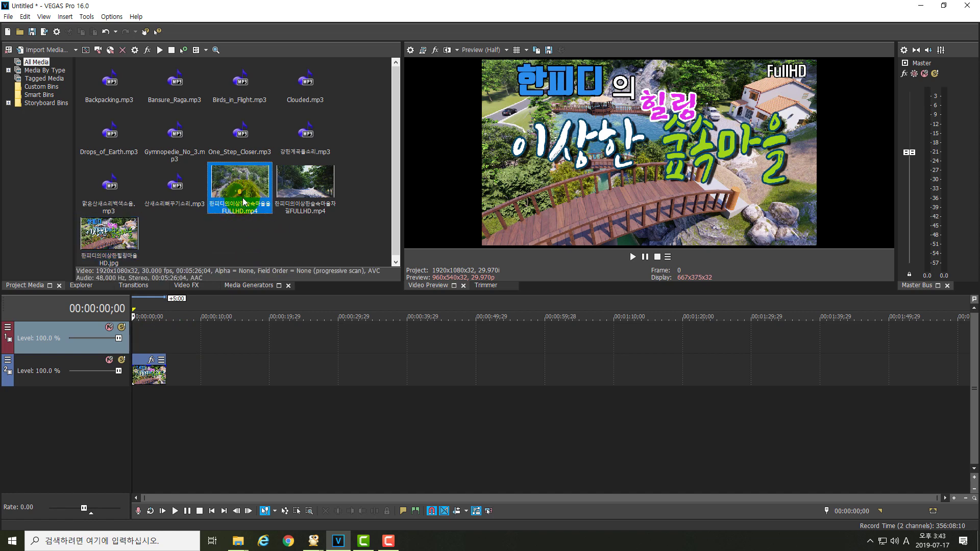
left_click(299, 195)
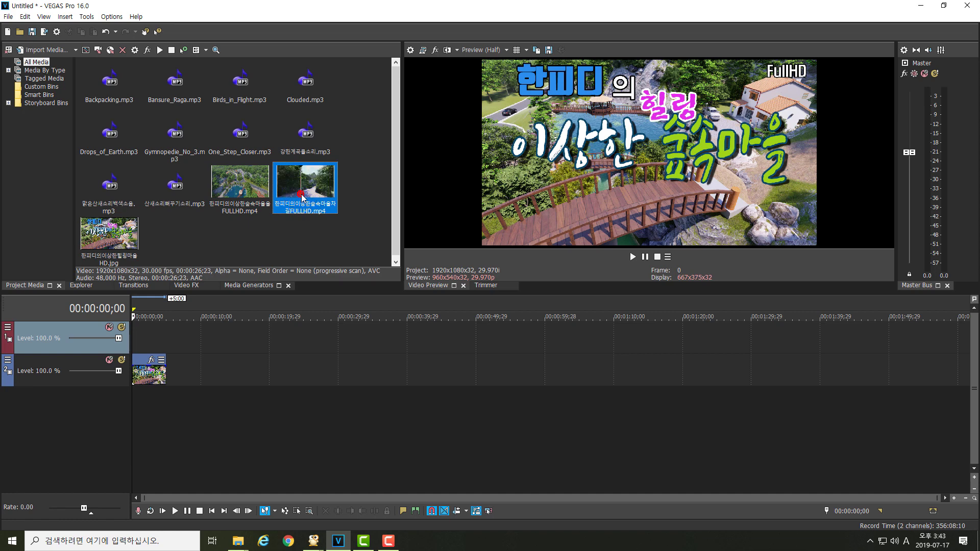
left_click_drag(301, 199, 173, 381)
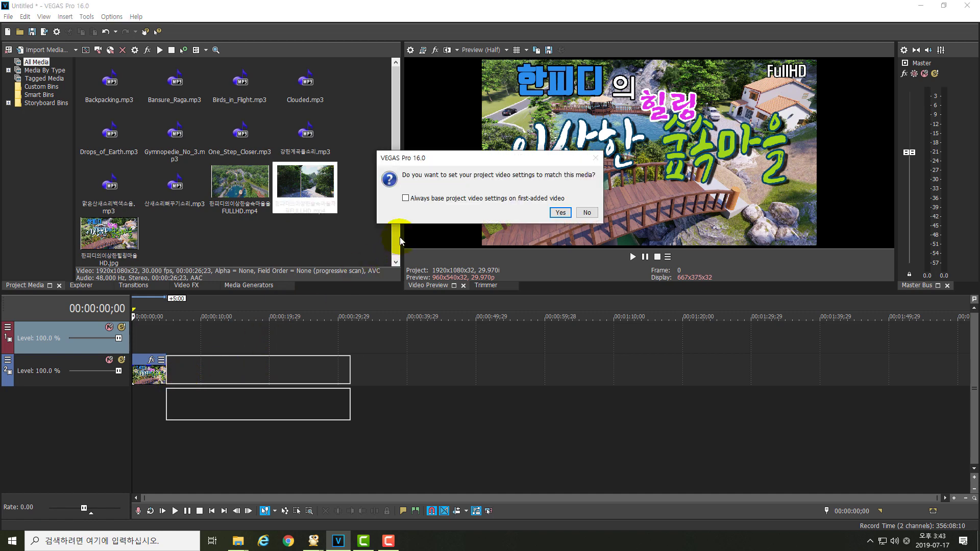
left_click(562, 213)
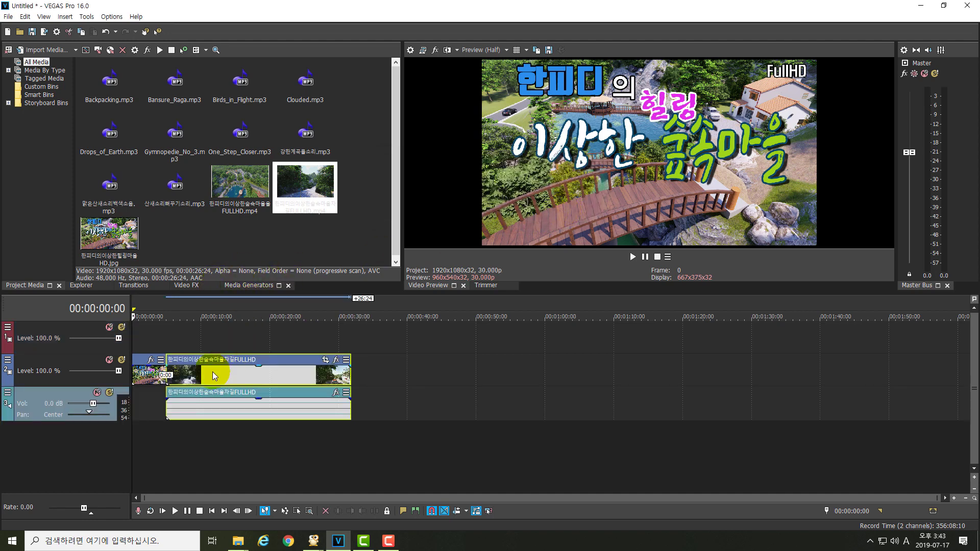
Step: Play back the opening part of the forest-road clip on the timeline
left_click(228, 409)
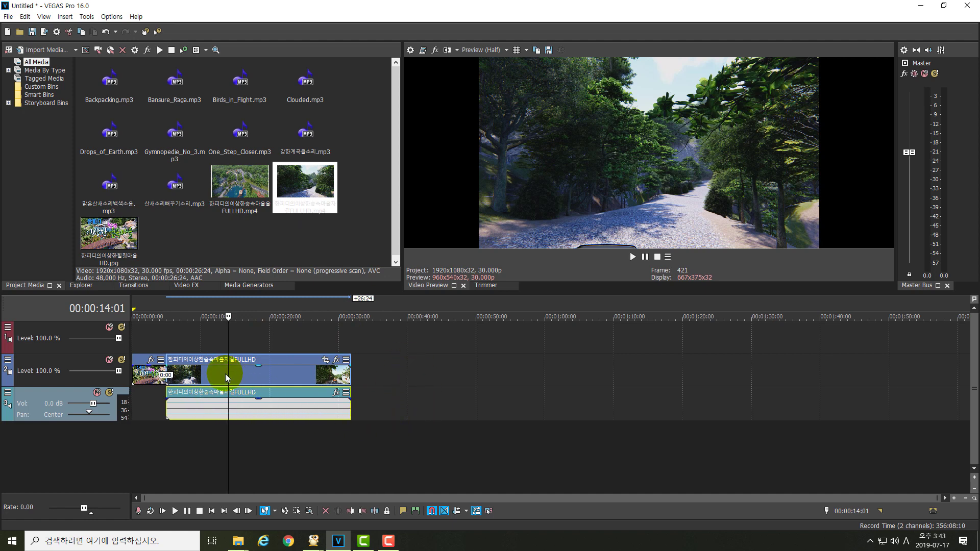
mouse_move(227, 317)
left_mouse_down()
mouse_move(175, 322)
mouse_move(172, 332)
left_mouse_up()
key("space")
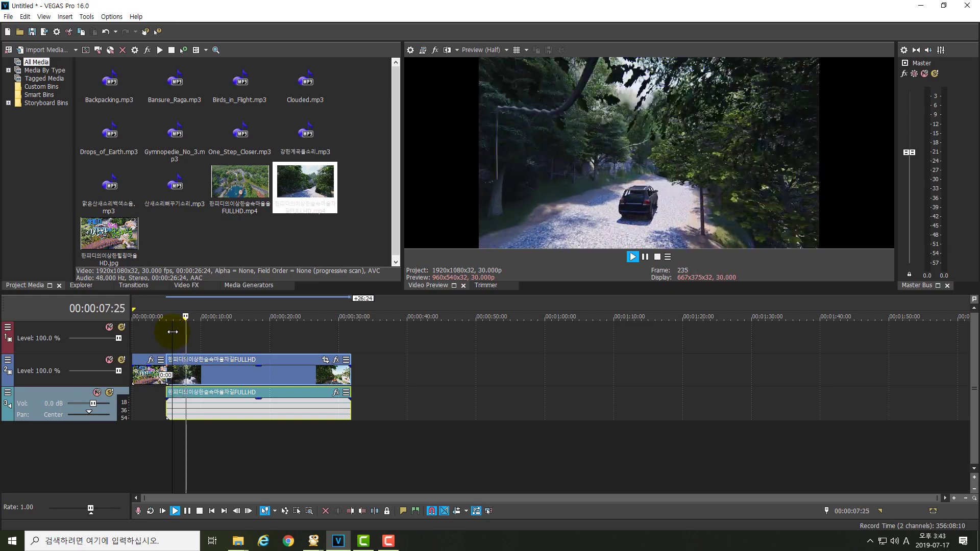
key("space")
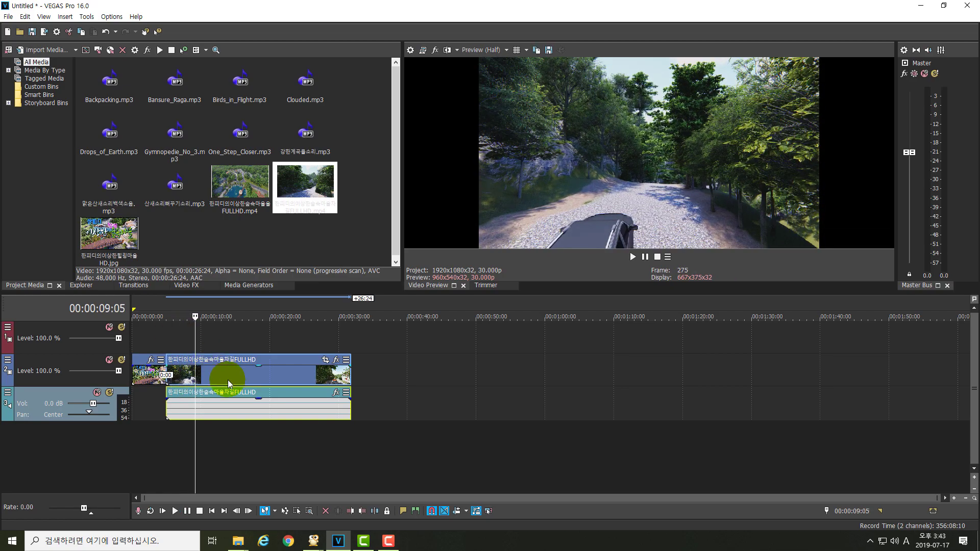
Step: Replace the forest-road clip with the village FULLHD video, placed directly after the title image
left_click(230, 379)
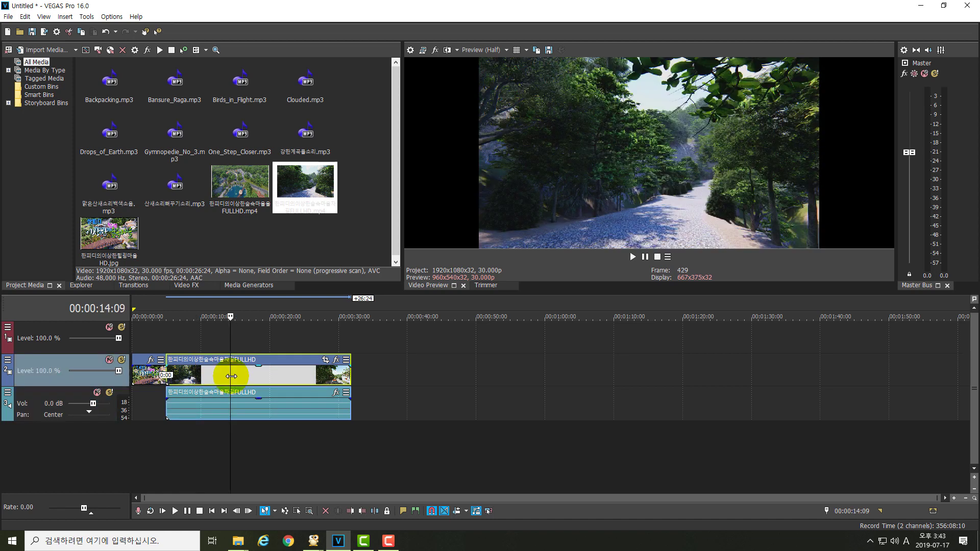
key("Delete")
left_click(243, 193)
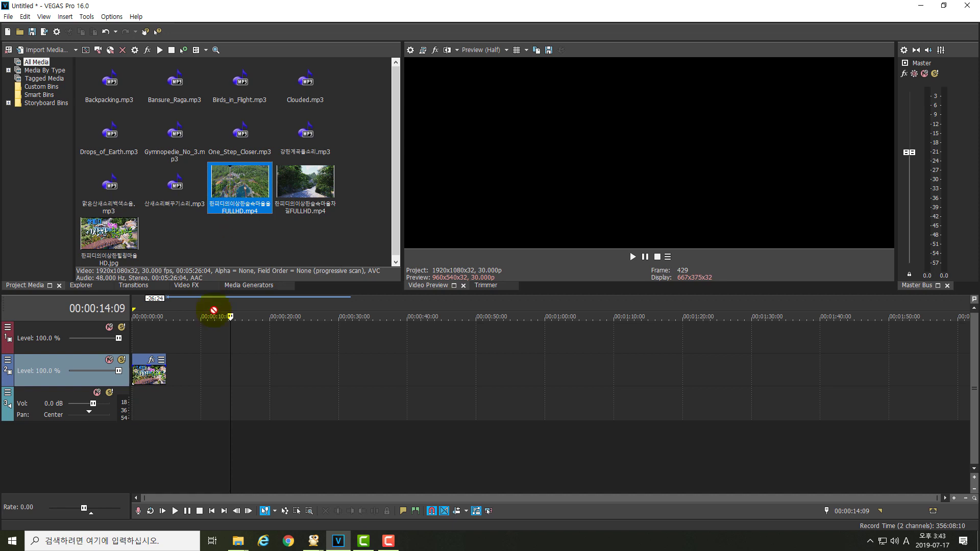
left_click_drag(214, 310, 173, 389)
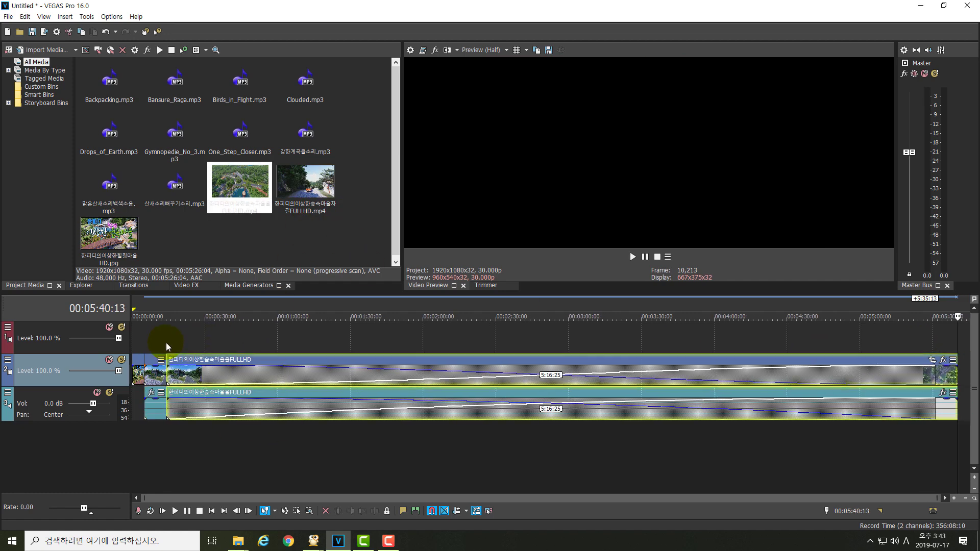
Step: Delete the duplicate village clip that overlaps the first one, including its audio
left_click(220, 315)
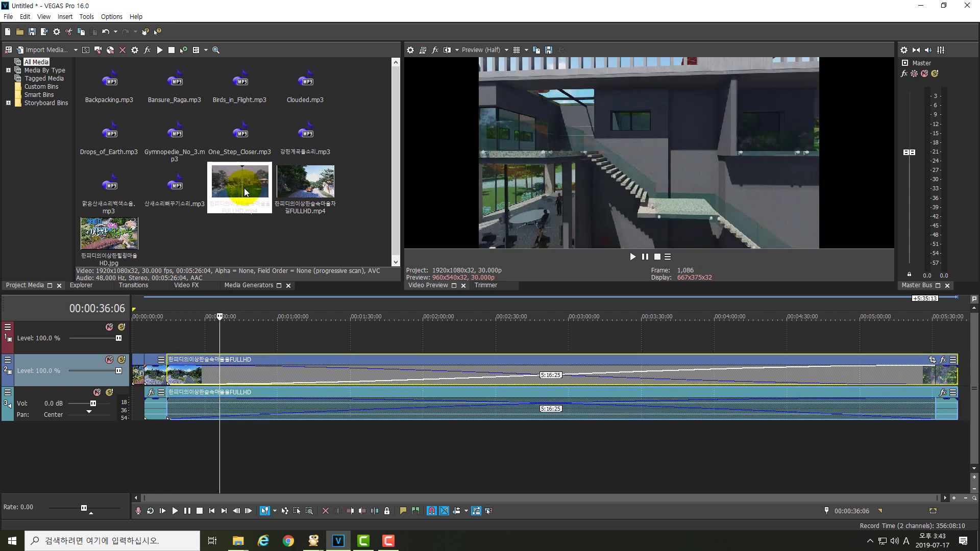
left_click(274, 374)
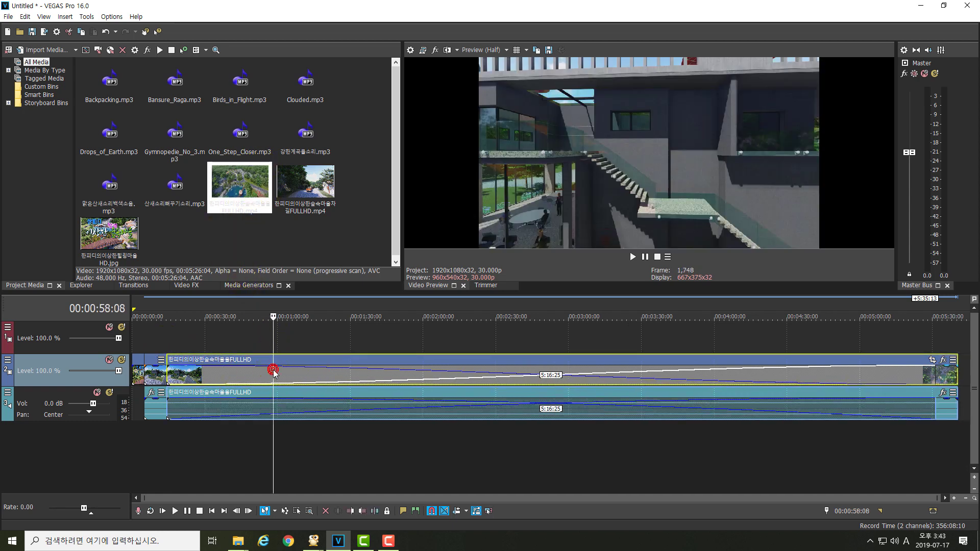
left_click_drag(277, 273, 284, 255)
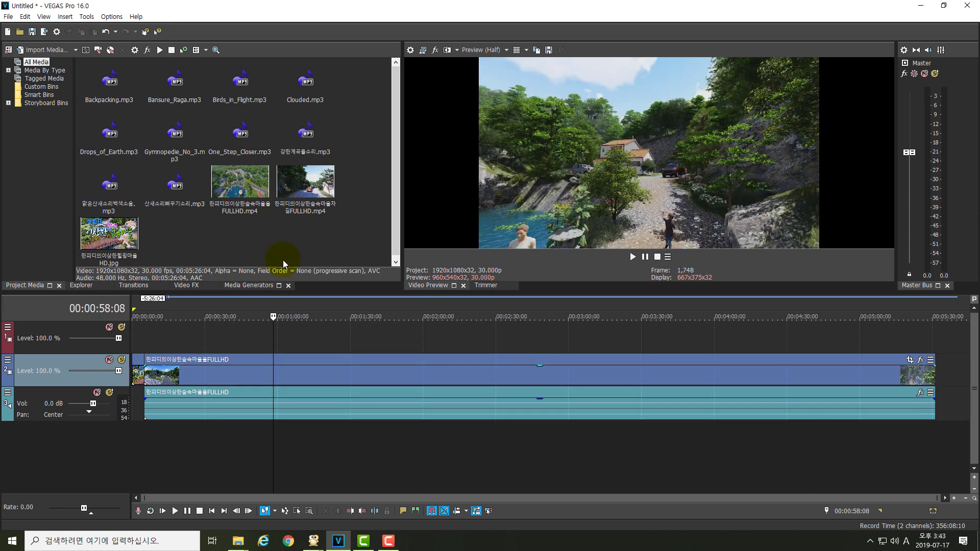
Step: Play back the start of the village clip from 00:00:05:00, where the title image ends
left_click(230, 192)
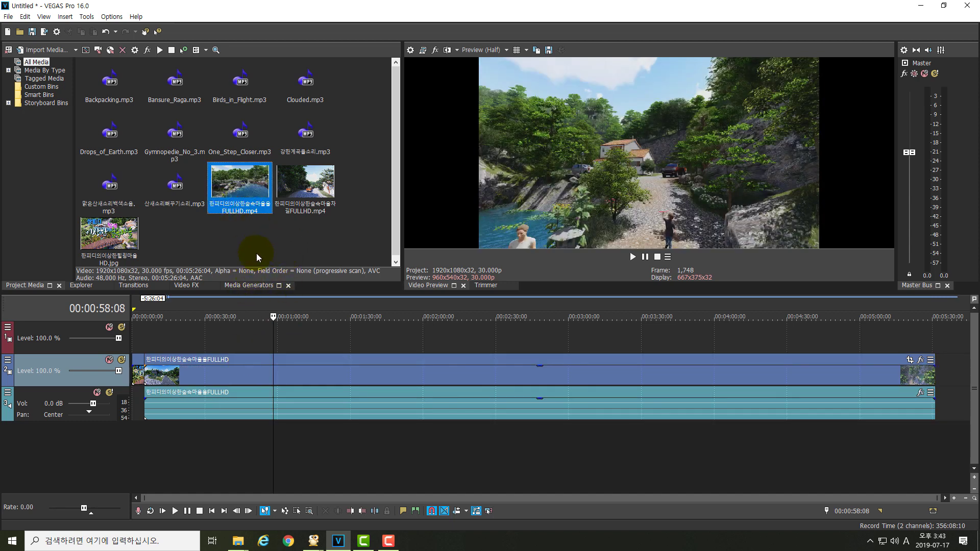
left_click(262, 239)
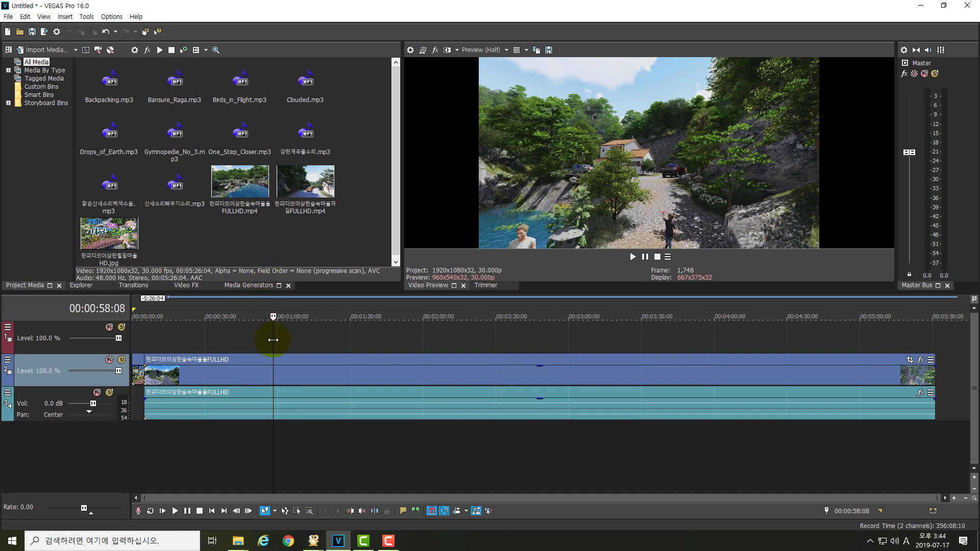
left_click_drag(273, 339, 145, 340)
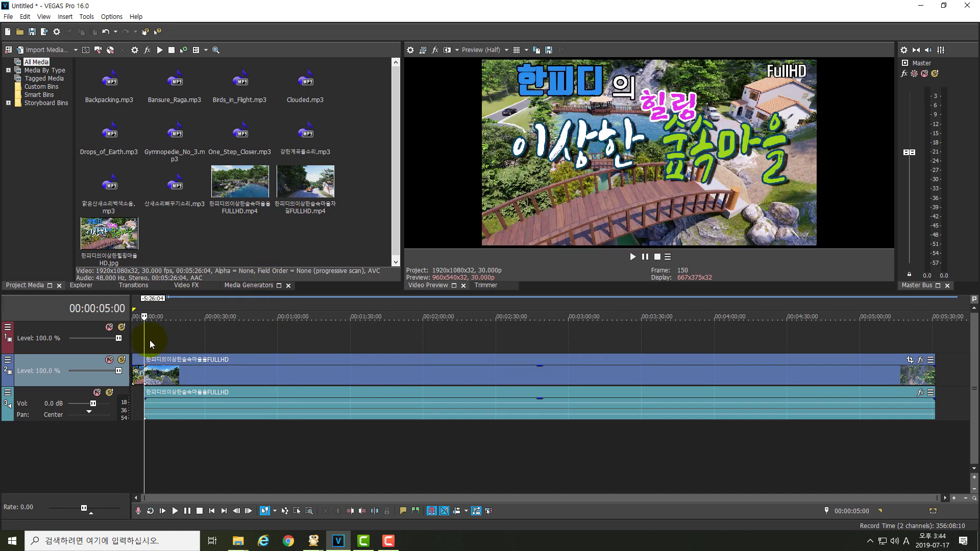
key("space")
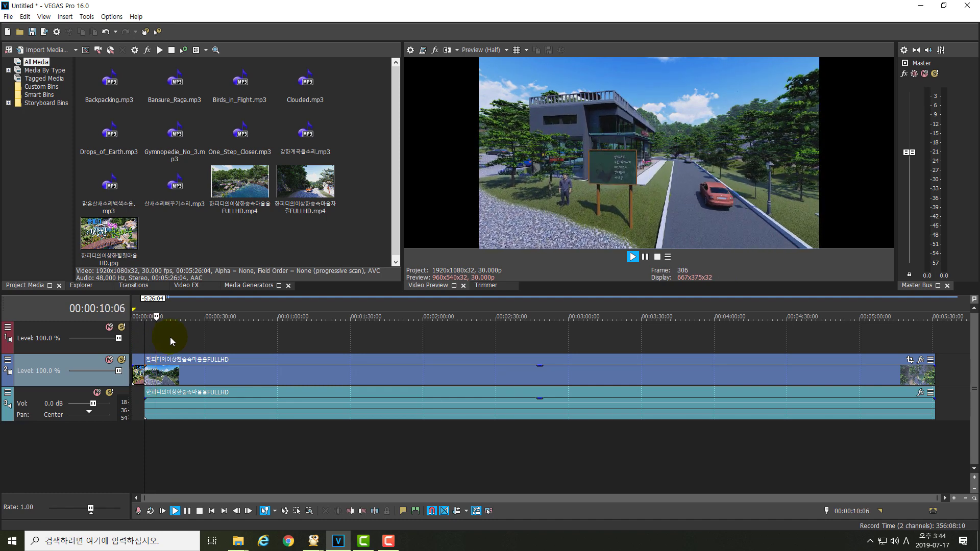
key("space")
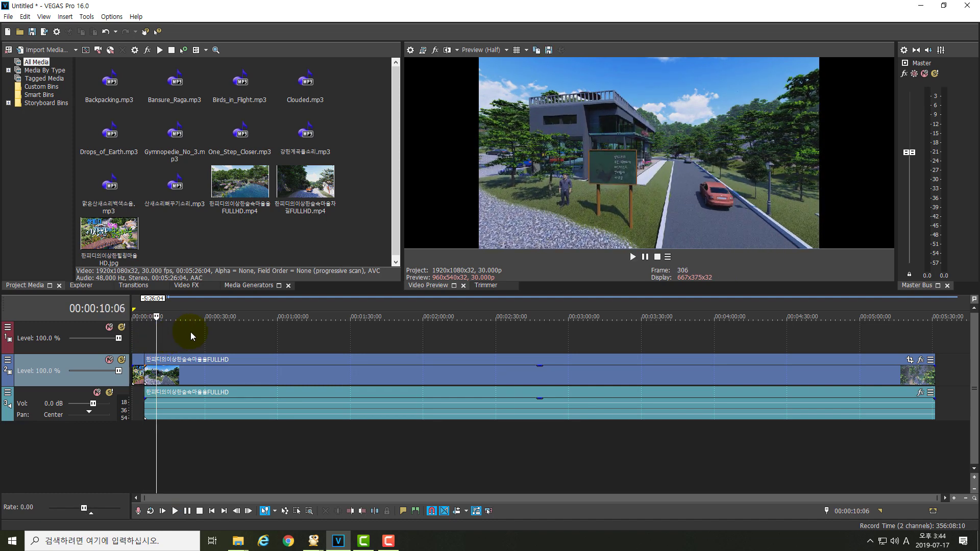
Step: Remove the village clip's audio event from its group and delete only that audio
left_click(268, 412)
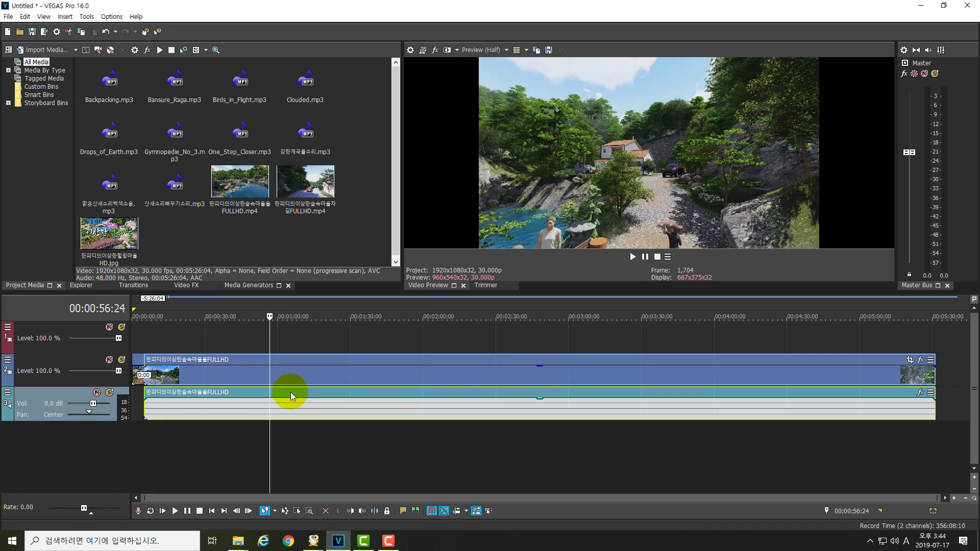
right_click(290, 392)
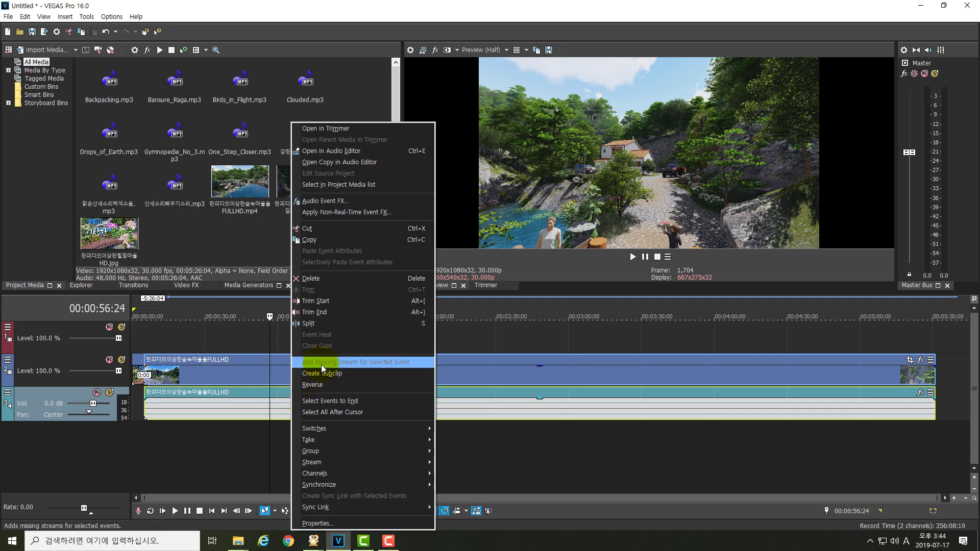
mouse_move(324, 451)
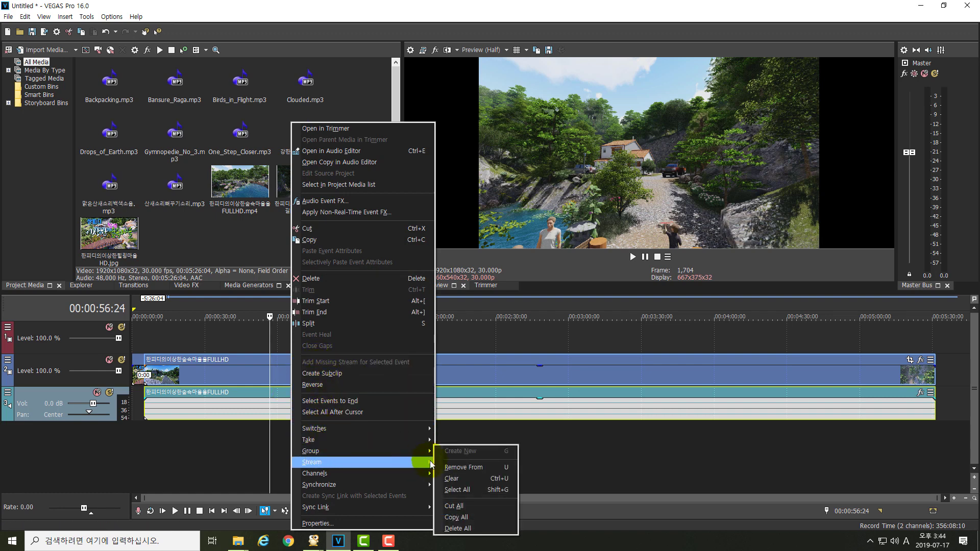
left_click(462, 469)
left_click(342, 408)
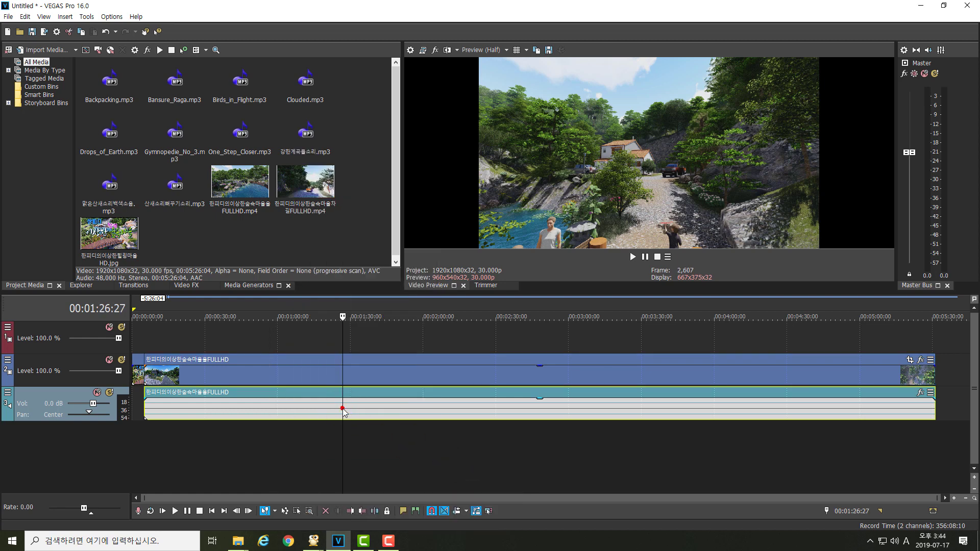
left_click(311, 408)
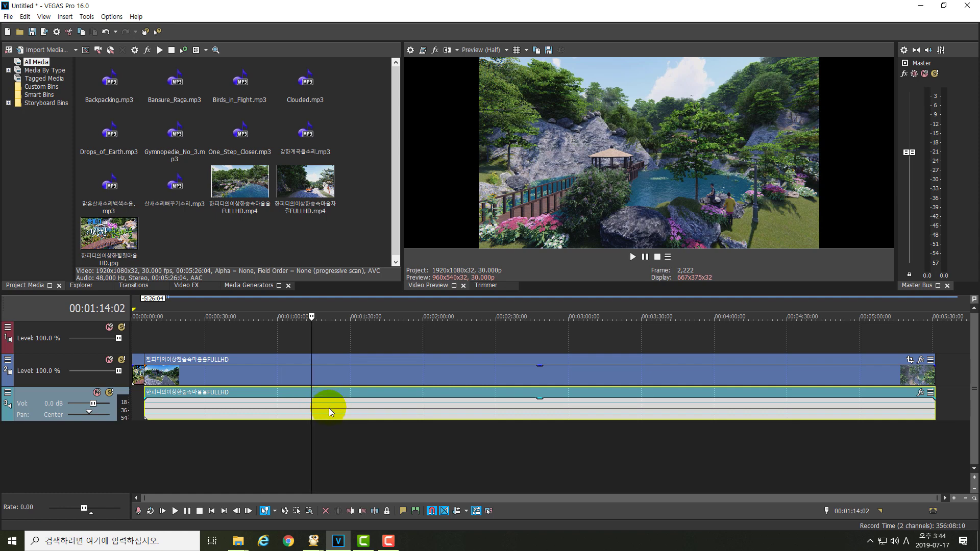
key("Delete")
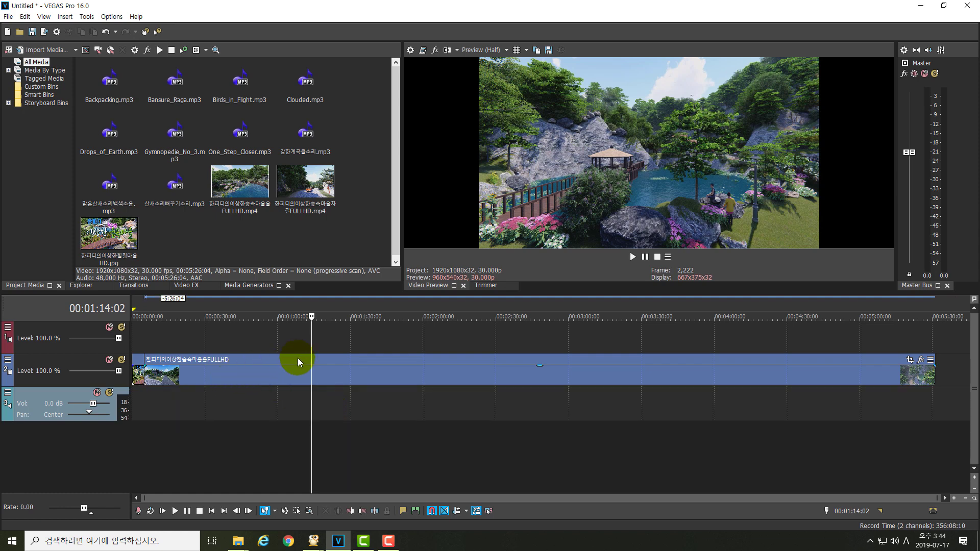
Step: Review the opening scene of the village video by playing it in short stretches from just after the title image
left_click_drag(313, 342, 148, 333)
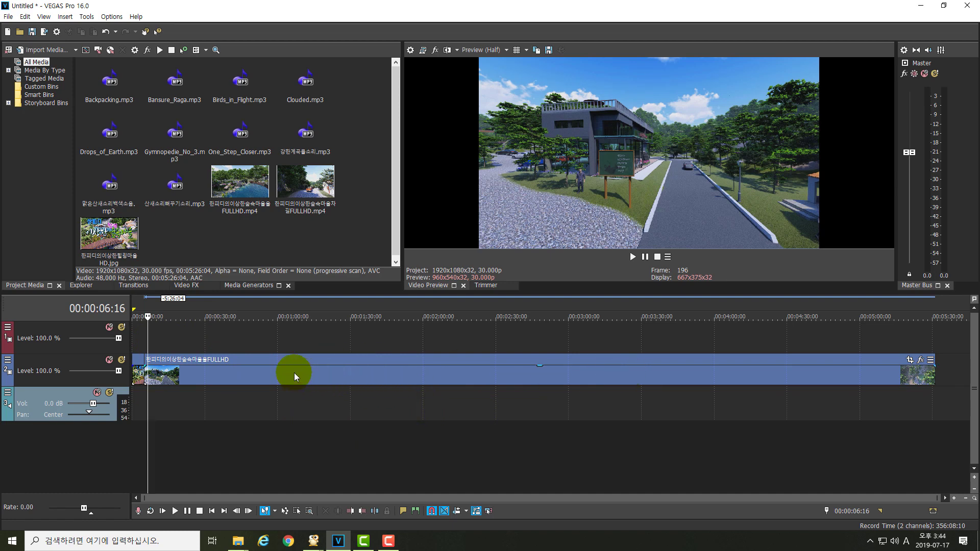
key("space")
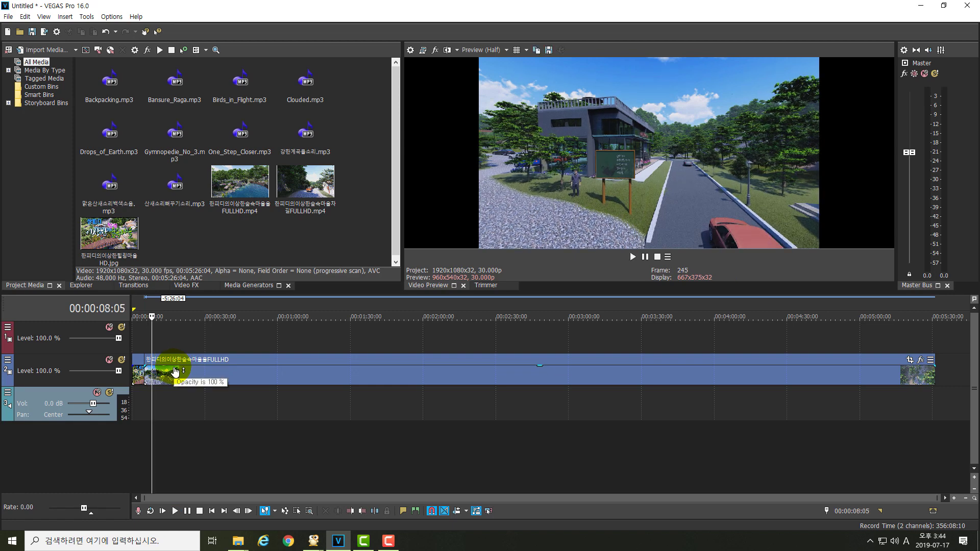
key("space")
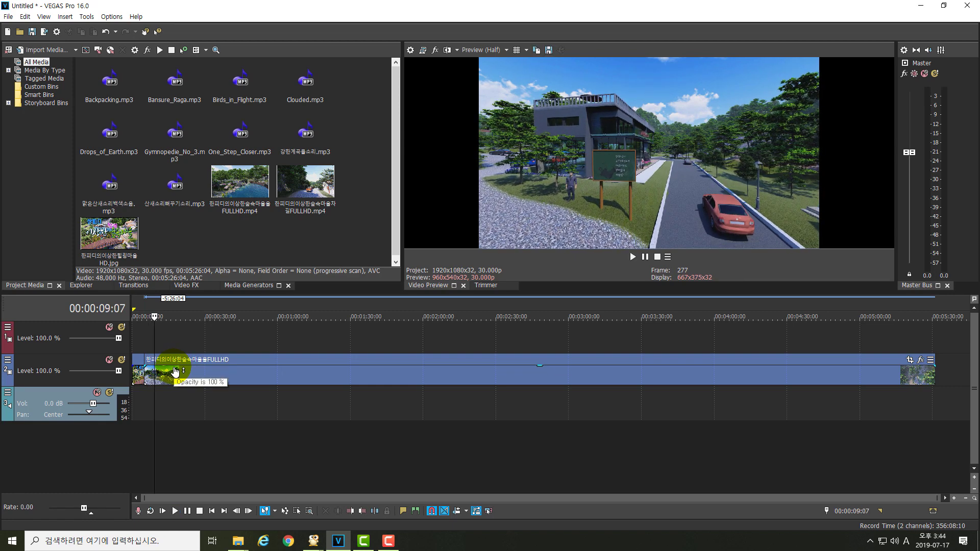
key("space")
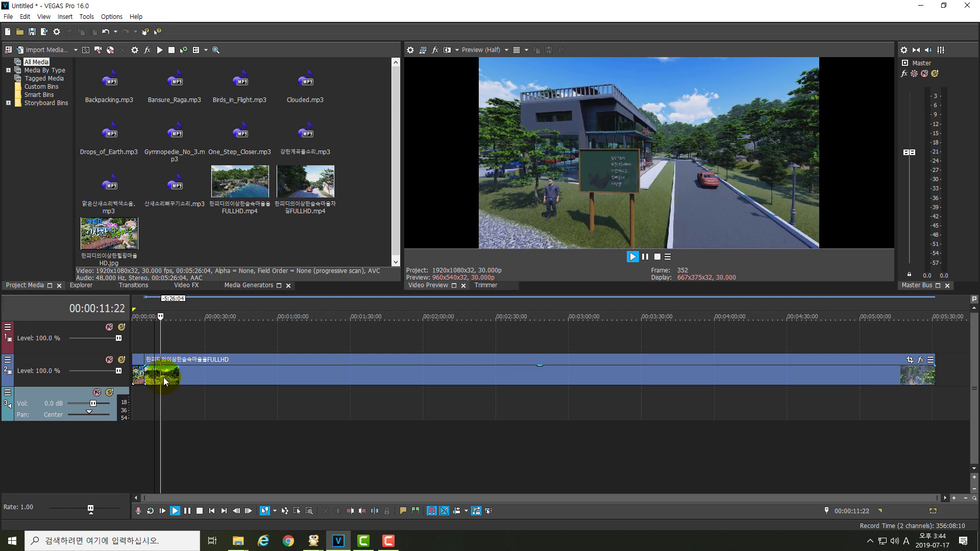
key("space")
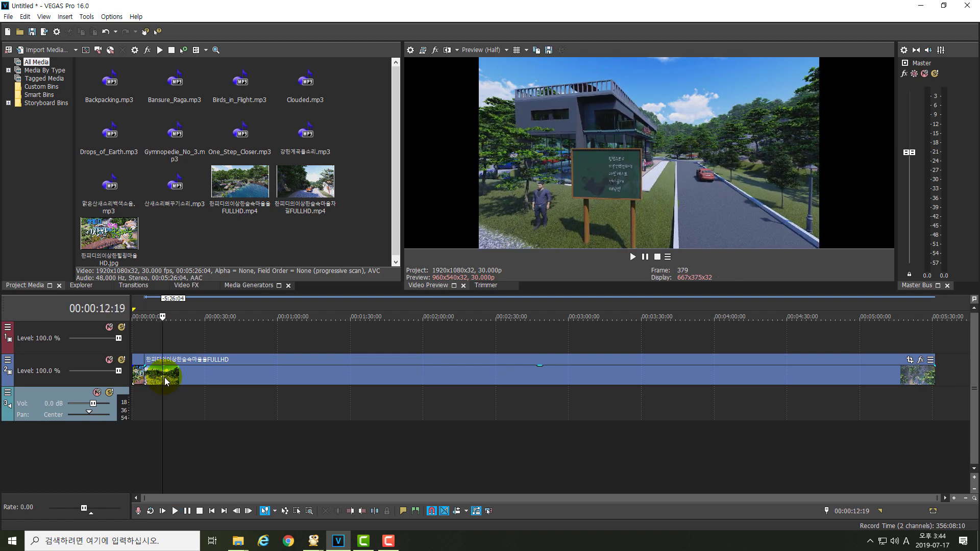
key("space")
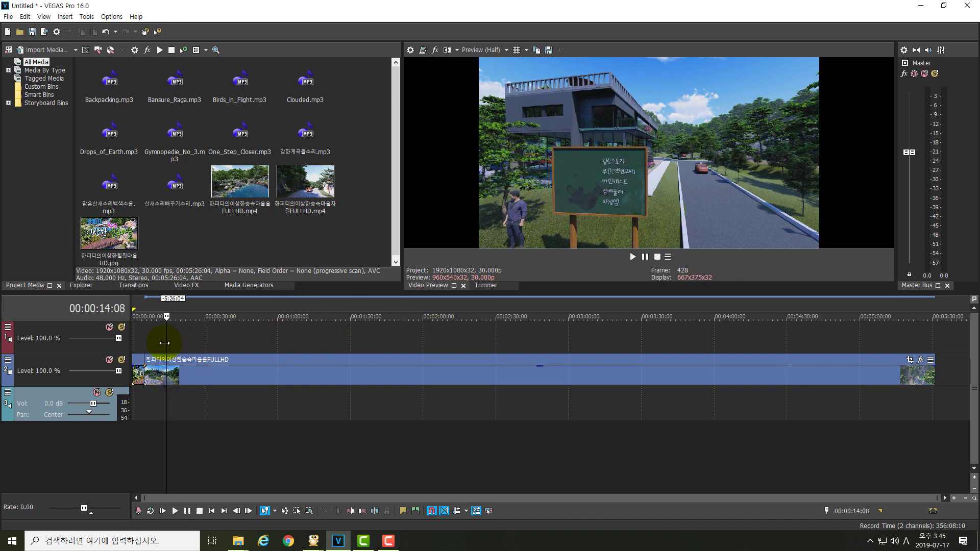
left_click_drag(164, 342, 148, 346)
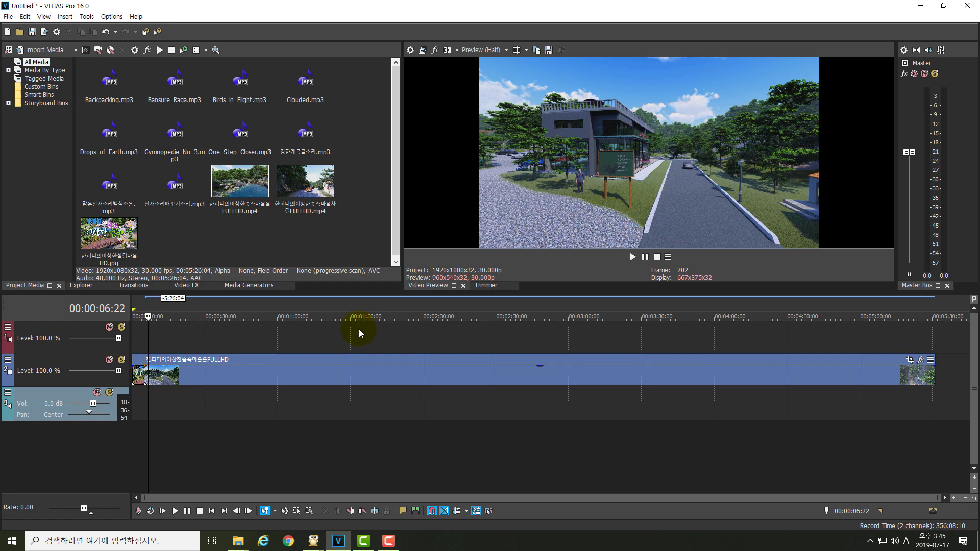
scroll(360, 329, "up", 5)
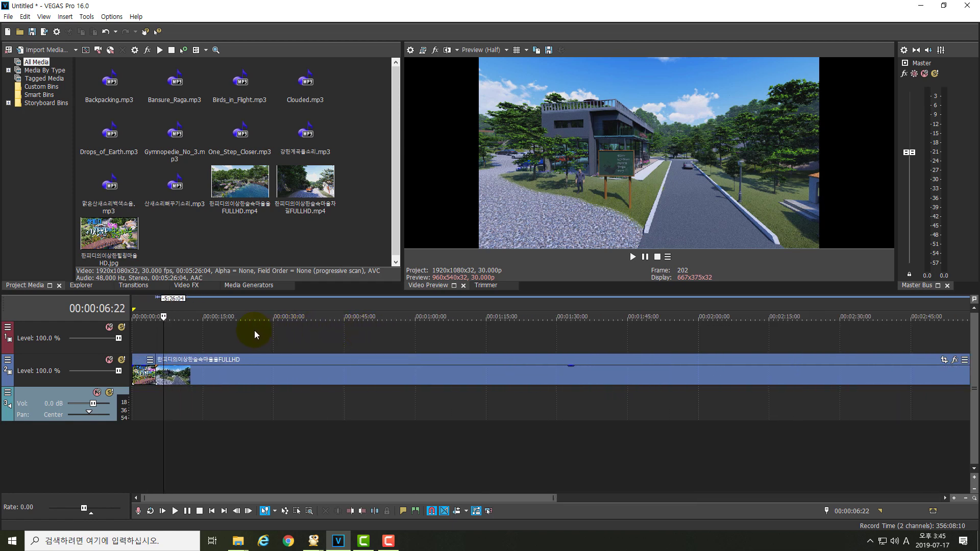
Step: Play the village clip from the end of the title image at 00:00:05:00 and split it at 00:00:09:11
scroll(267, 336, "up", 6)
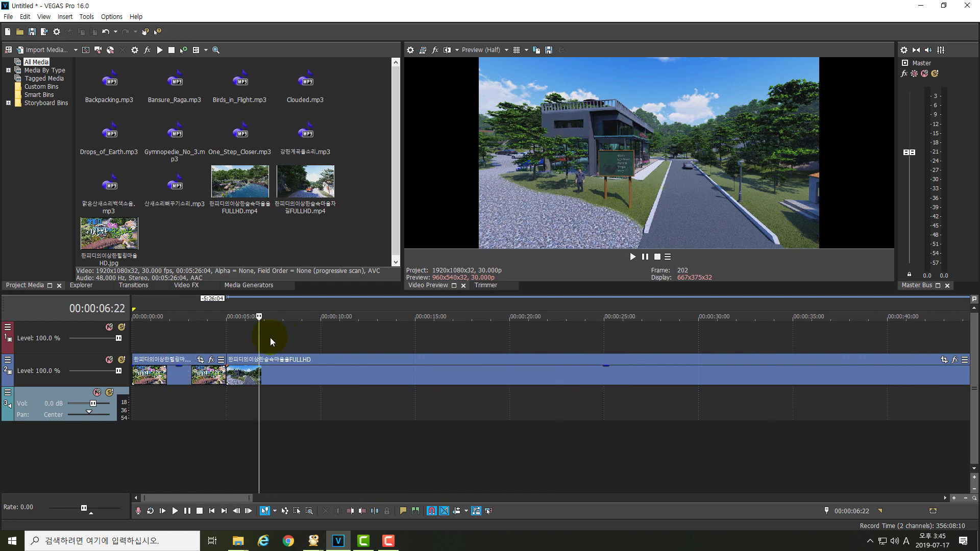
scroll(310, 339, "up", 3)
scroll(406, 344, "up", 3)
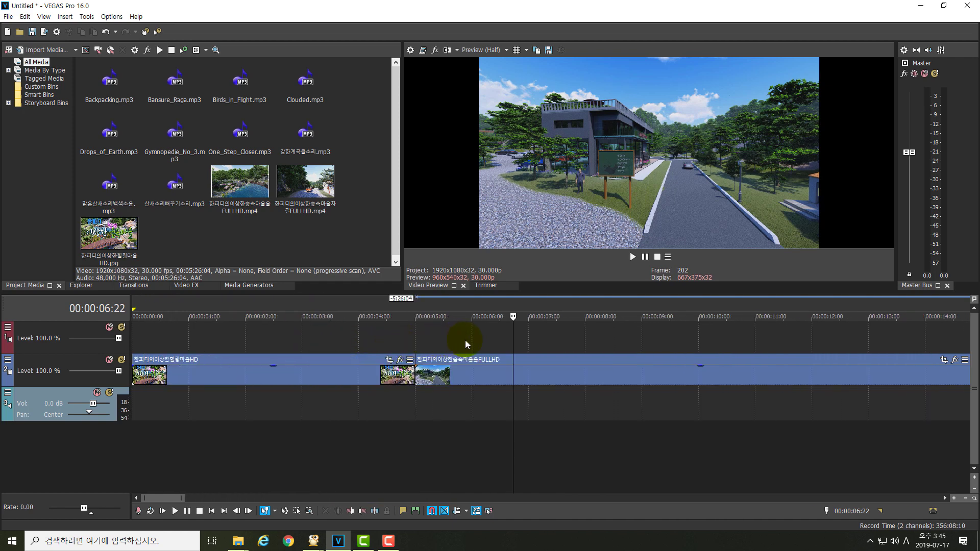
scroll(465, 340, "down", 2)
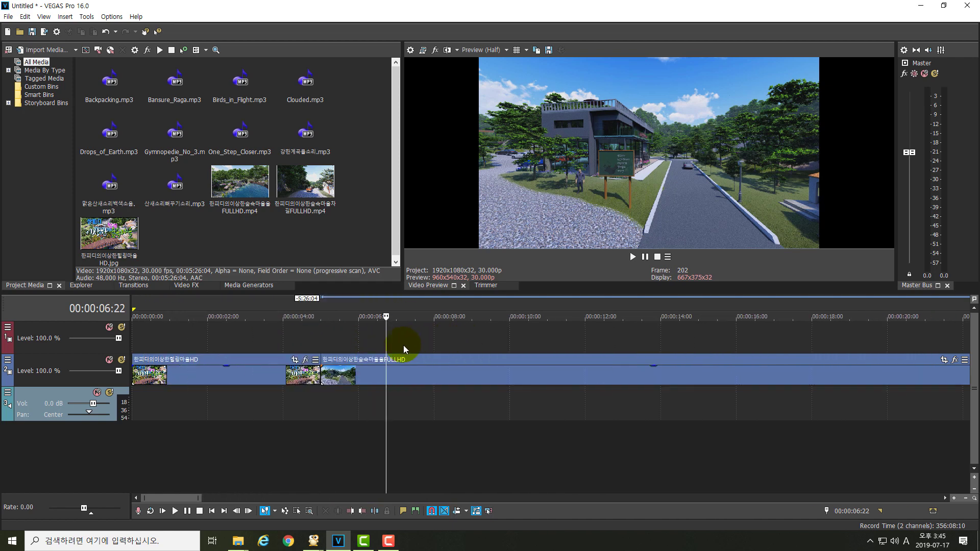
left_click_drag(384, 345, 325, 348)
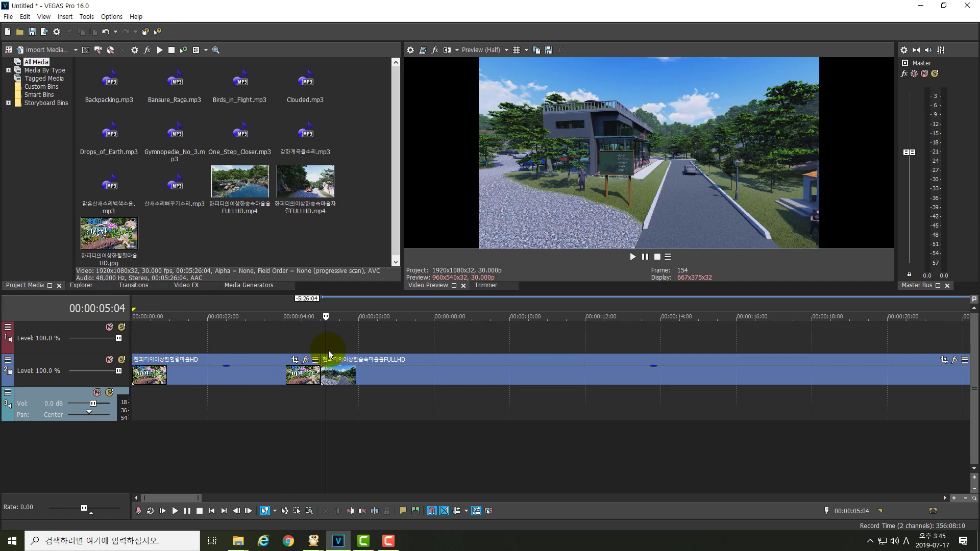
mouse_move(326, 348)
left_mouse_down()
mouse_move(343, 349)
mouse_move(320, 351)
left_mouse_up()
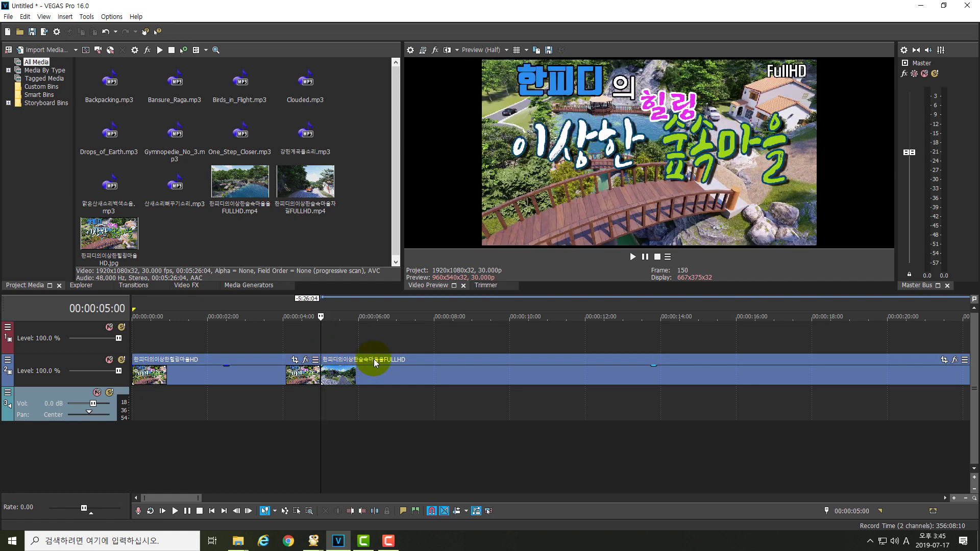
key("space")
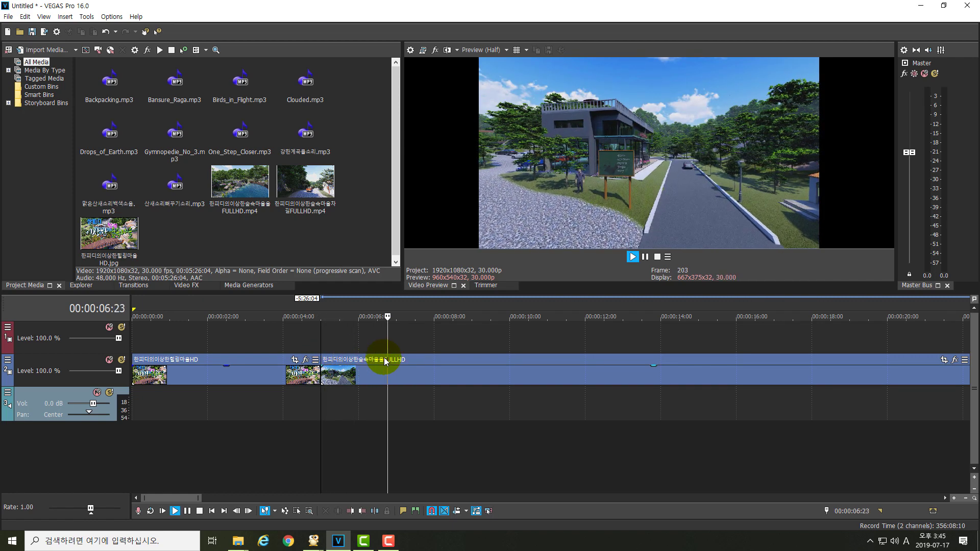
key("space")
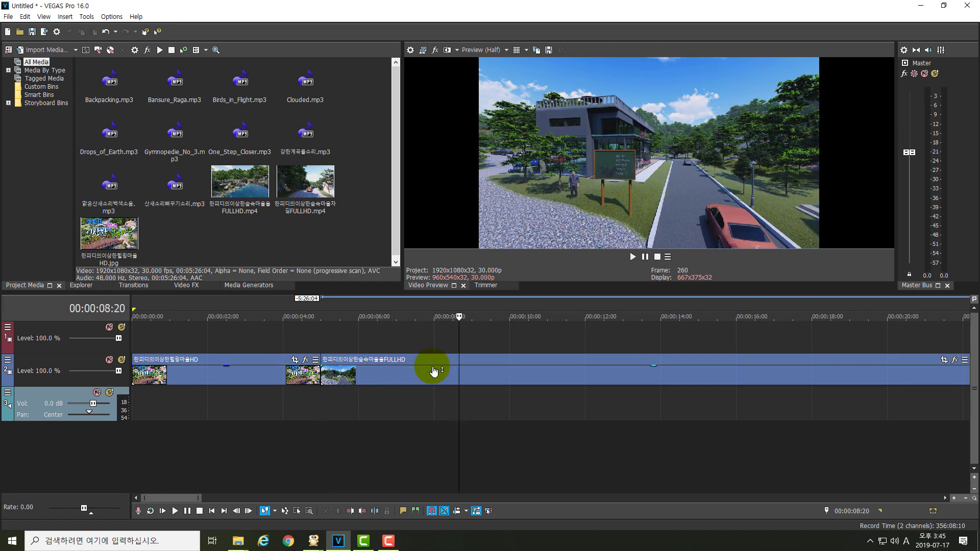
key("space")
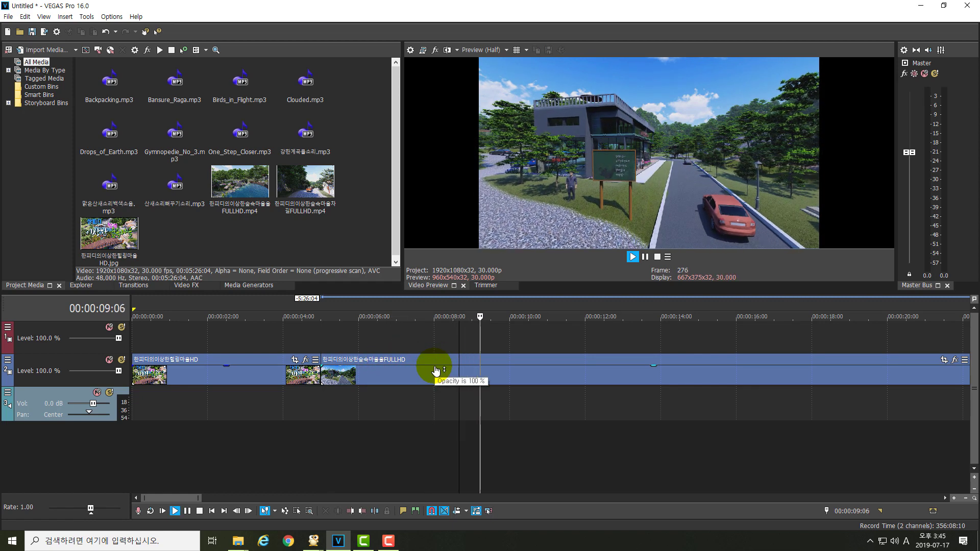
key("space")
left_click(484, 376)
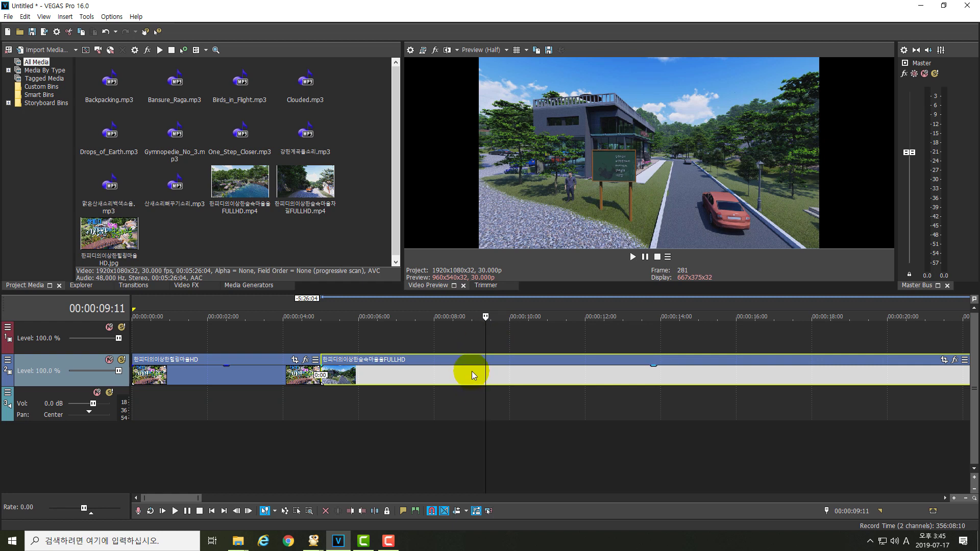
key("s")
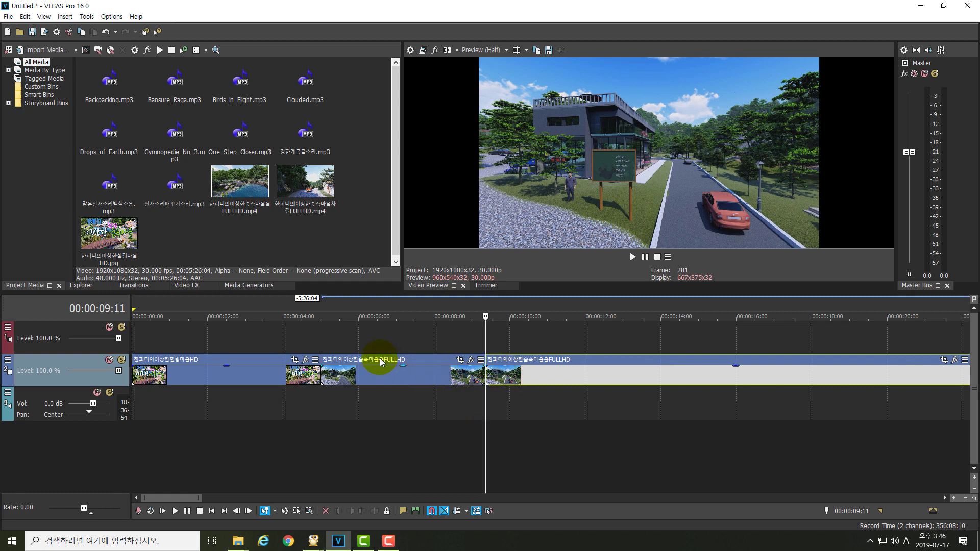
Step: Delete the village piece between the title image and the cut, and move the remaining clip up against the title image
left_click(380, 359)
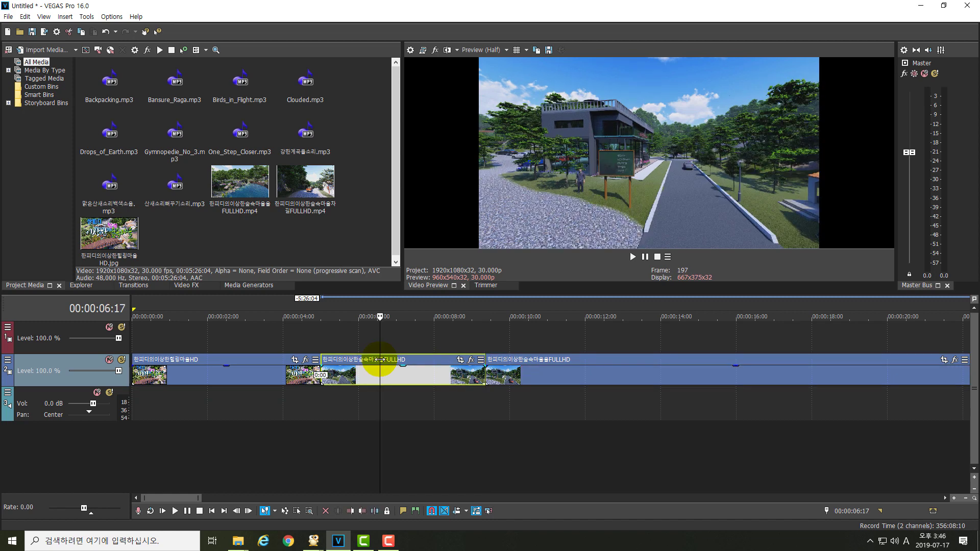
key("Delete")
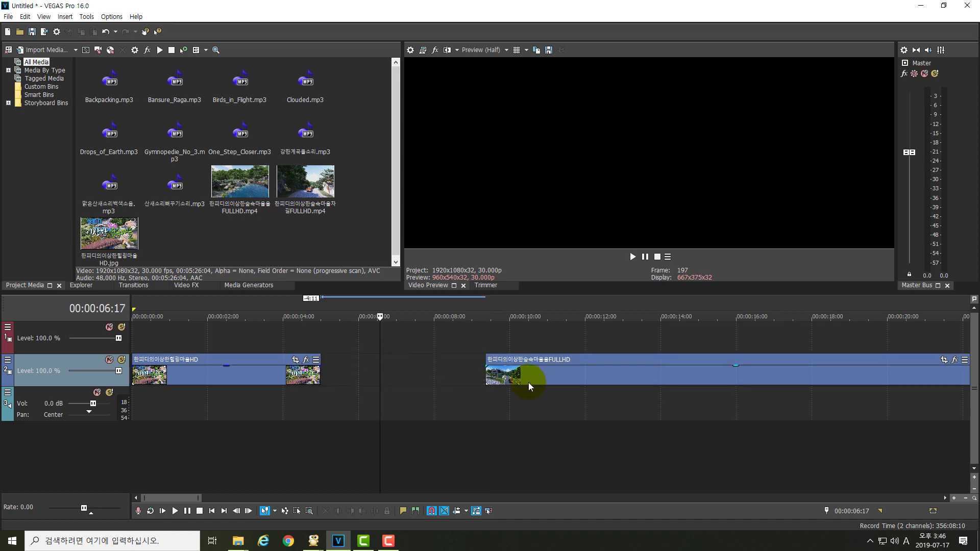
left_click_drag(525, 380, 360, 375)
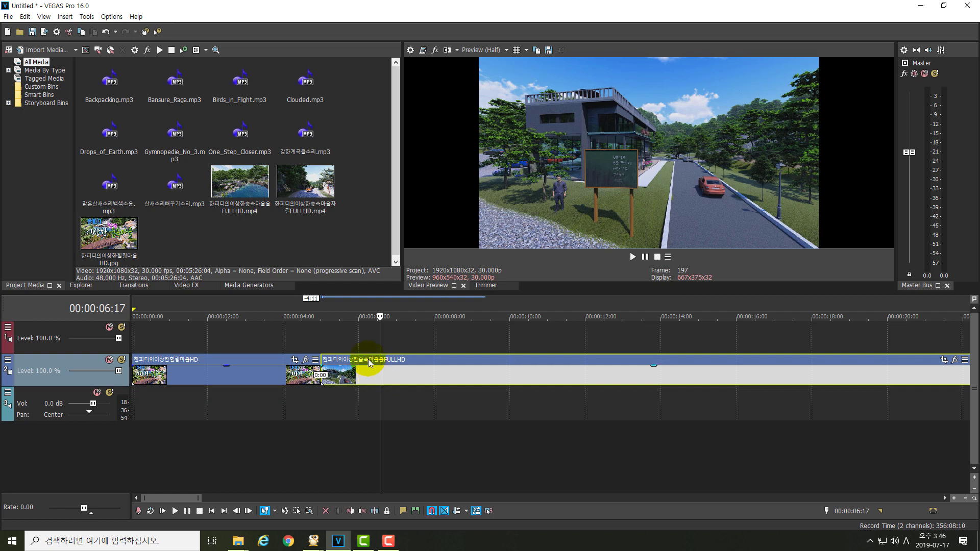
Step: Play the new join from 00:00:05:00 through the chalkboard scene and pause just after the aerial view begins
left_click(345, 351)
left_click(340, 334)
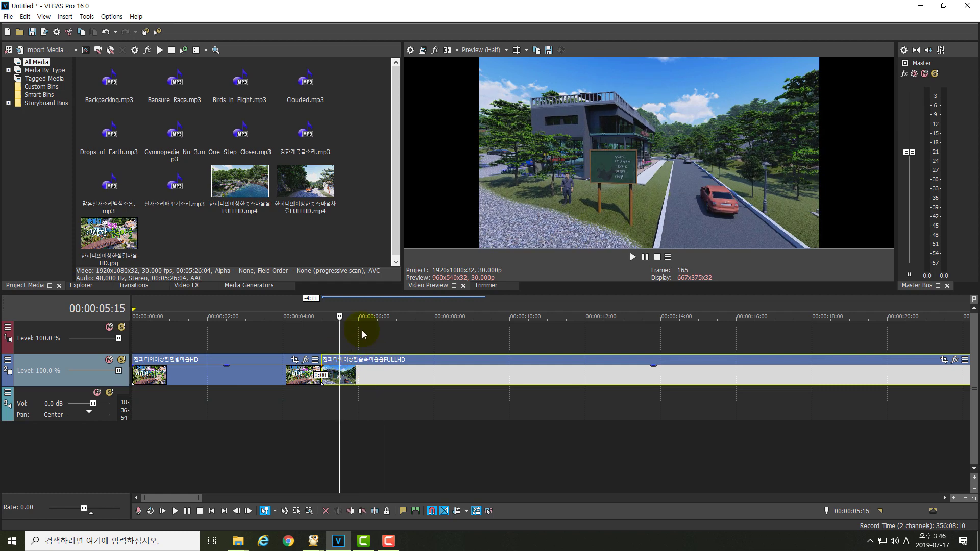
left_click(321, 352)
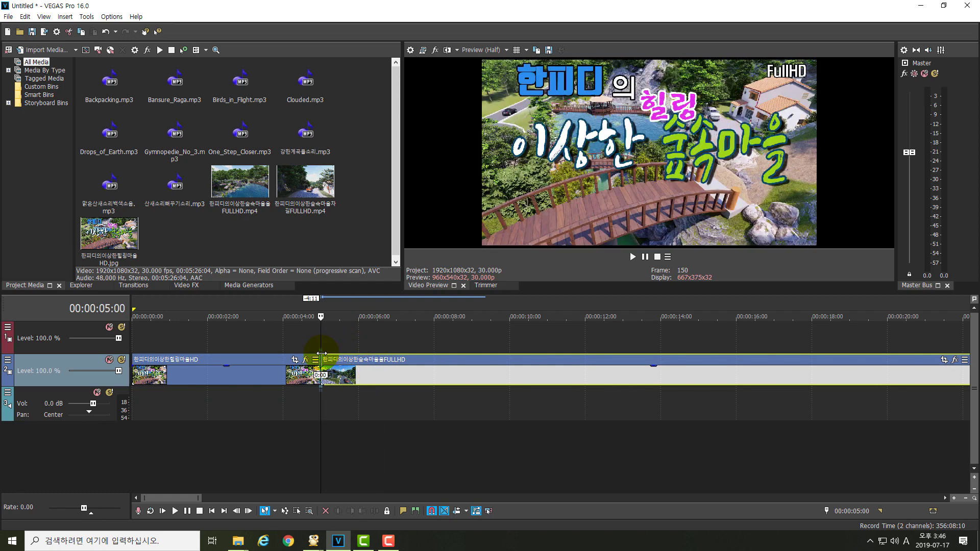
key("space")
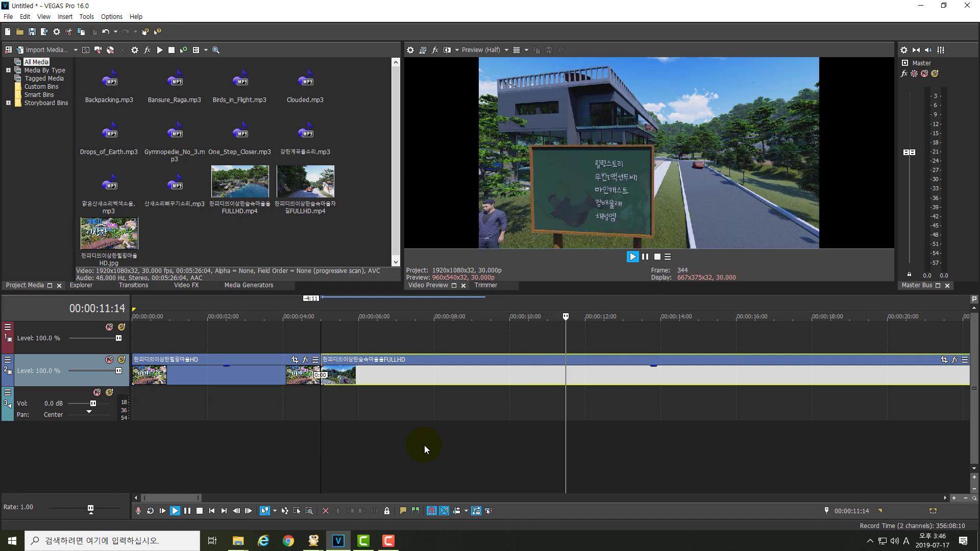
key("Return")
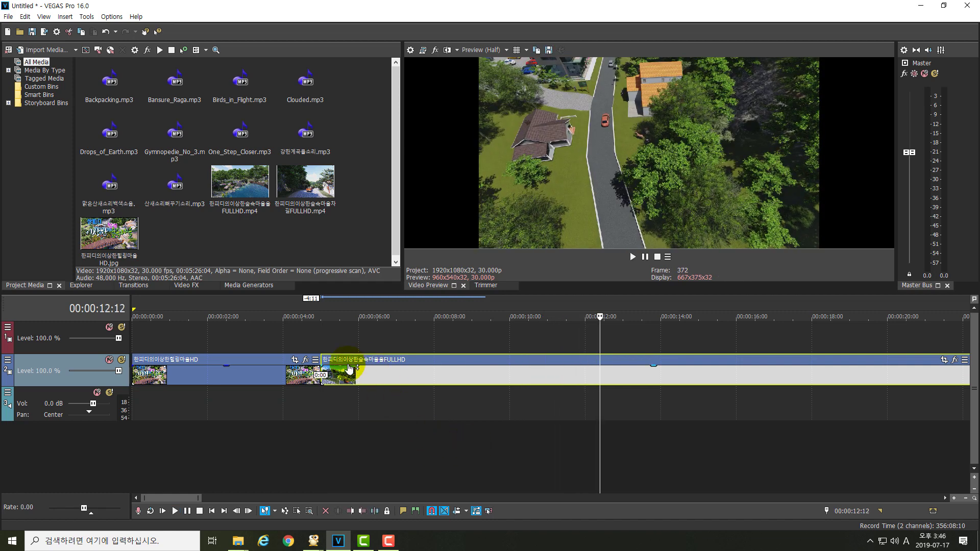
Step: Step back frame by frame to the end of the chalkboard scene and split the village clip at 00:00:11:22
left_click_drag(602, 345, 567, 347)
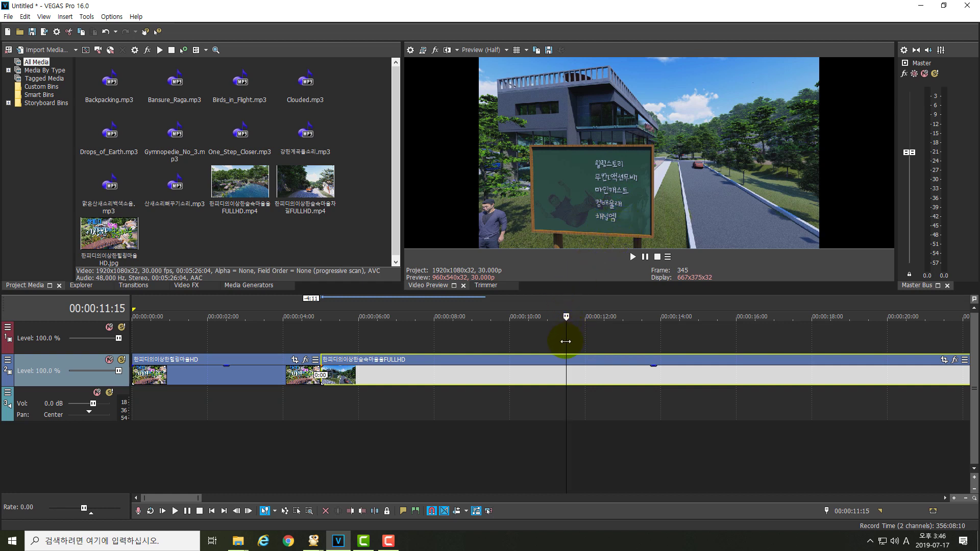
mouse_move(568, 344)
left_mouse_down()
mouse_move(512, 346)
mouse_move(599, 342)
mouse_move(562, 343)
mouse_move(572, 344)
left_mouse_up()
key("Left")
key("Left")
key("Left")
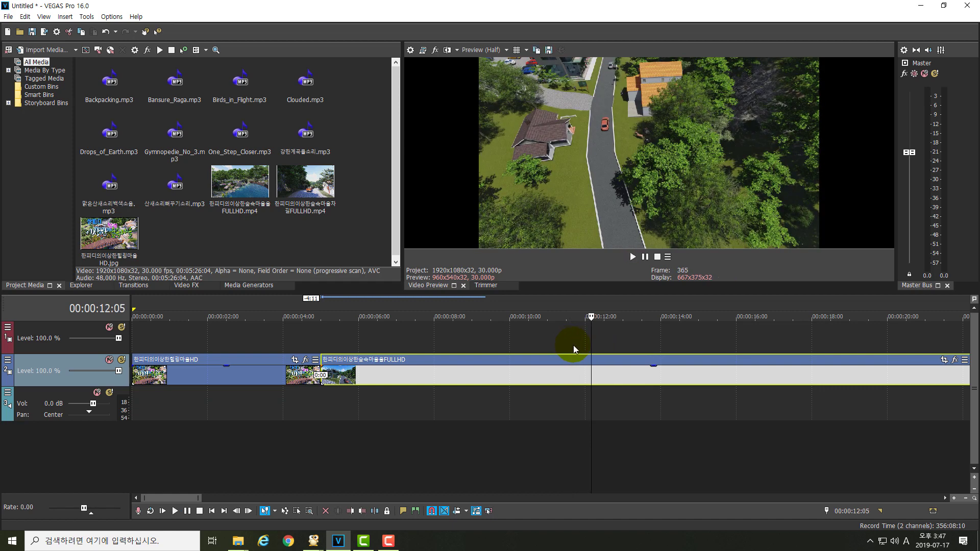
key("Left")
key("Left")
key("Left")
key("Left")
key("Left")
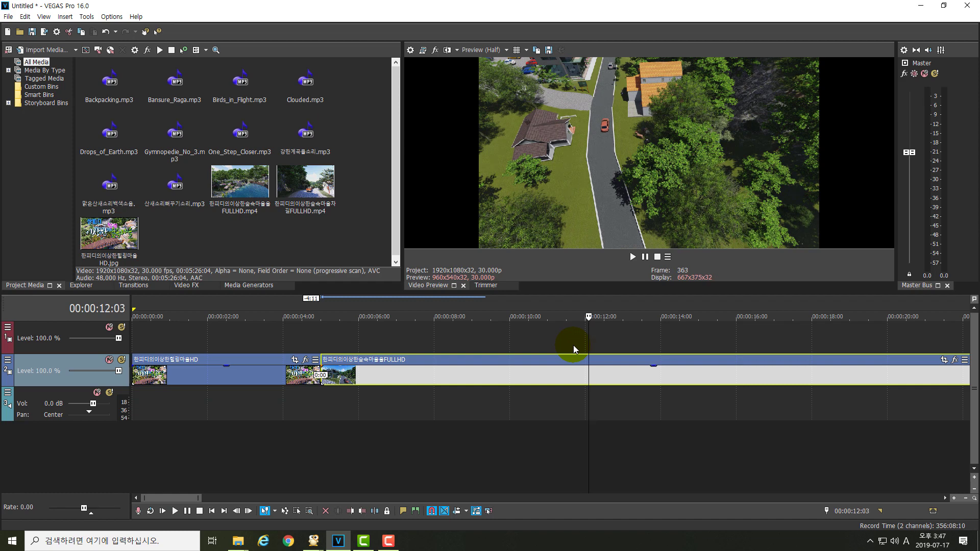
key("Left")
key("Left")
key("Left")
key("Left")
key("Left")
key("Left")
key("Left")
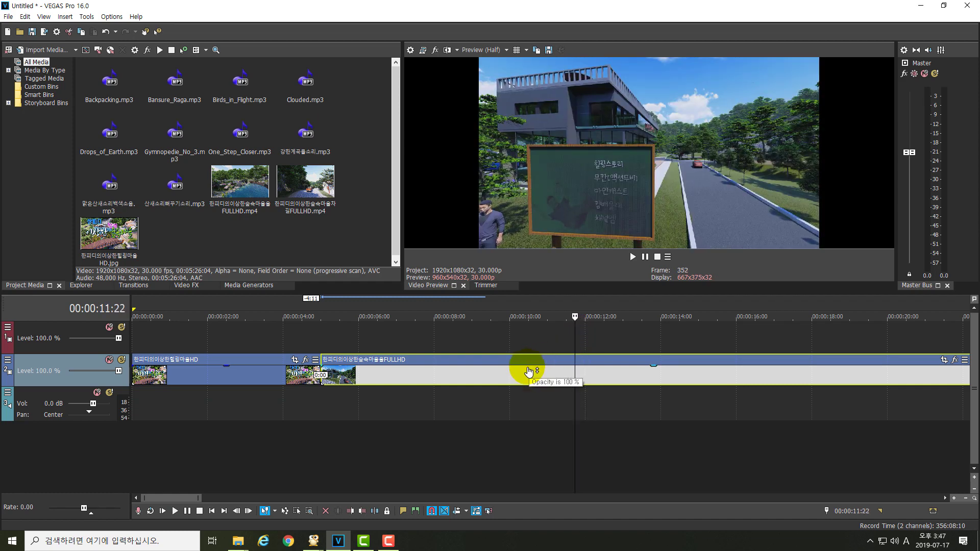
key("s")
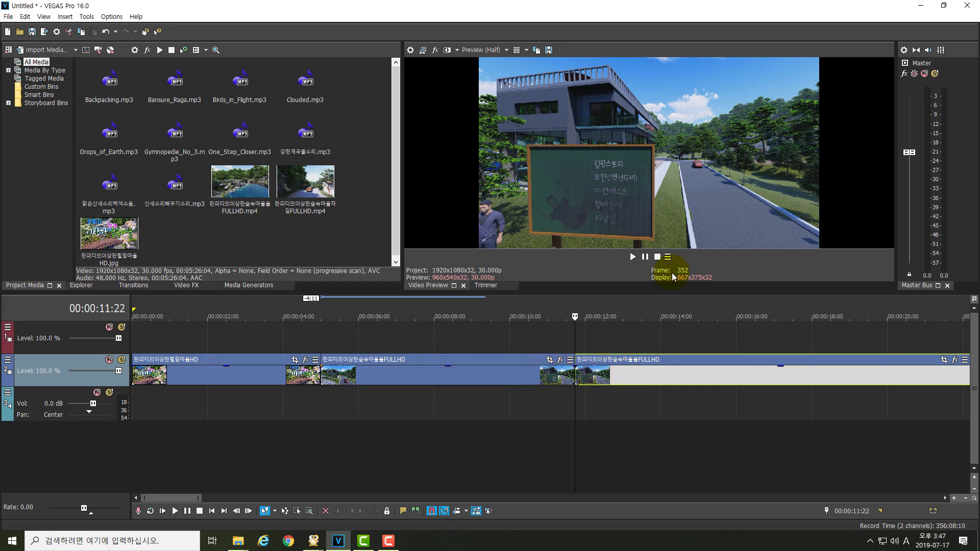
Step: Play the start of the aerial scene and split the village clip again at 00:00:14:25
key("space")
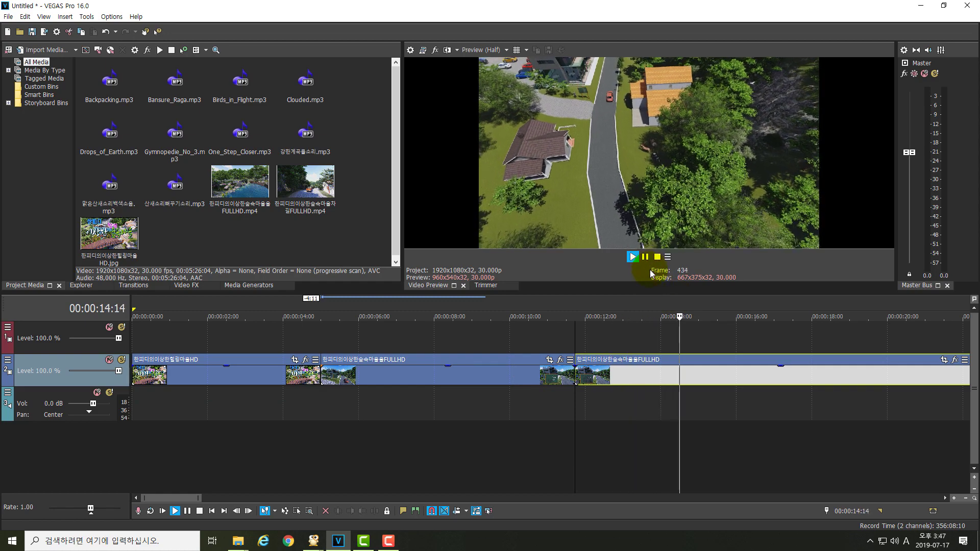
key("Return")
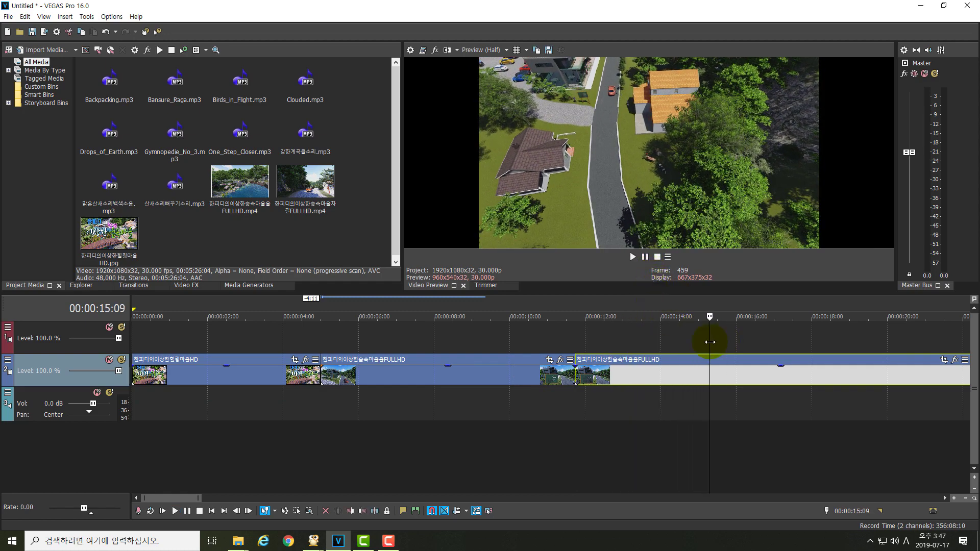
left_click_drag(710, 342, 692, 345)
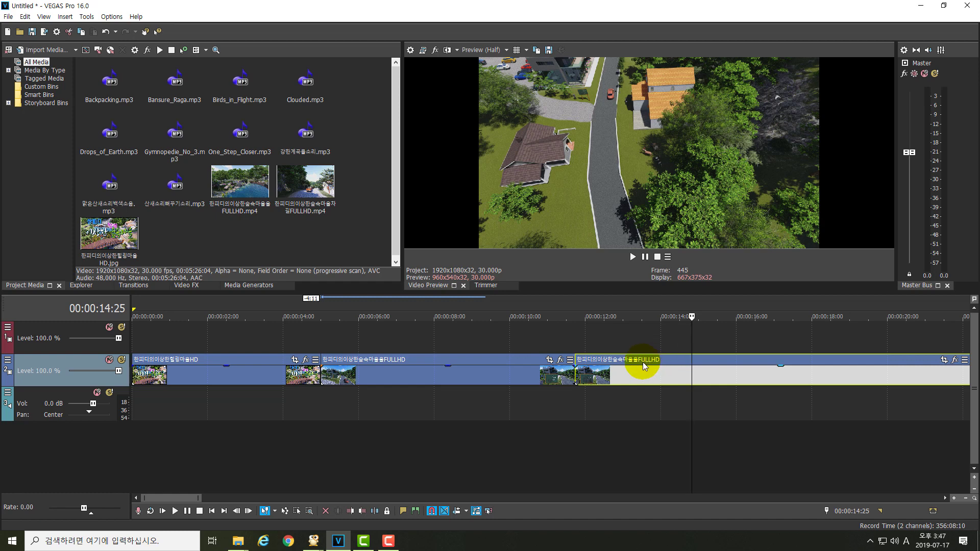
key("s")
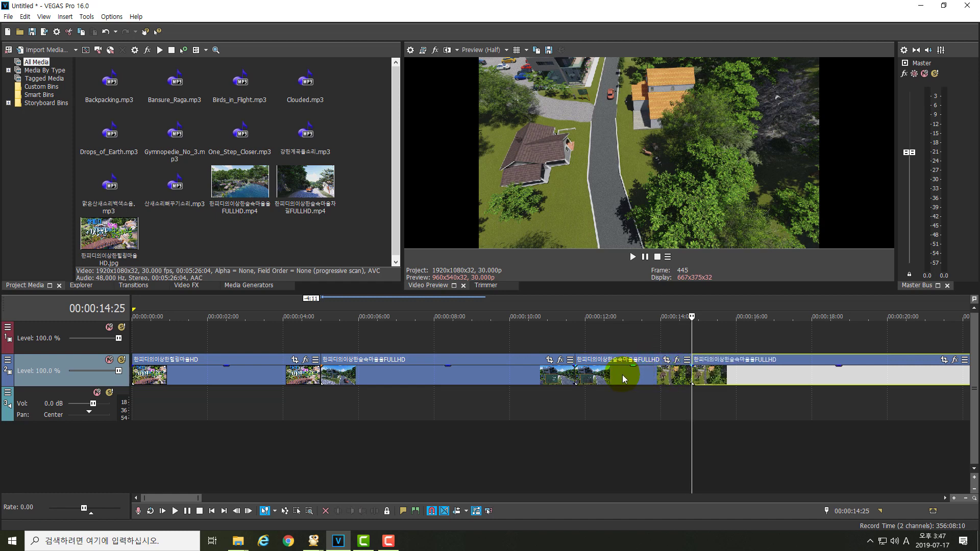
Step: Delete the aerial piece between the two cuts and move the remaining village clip back to 00:00:11:22 to close the gap
left_click(623, 375)
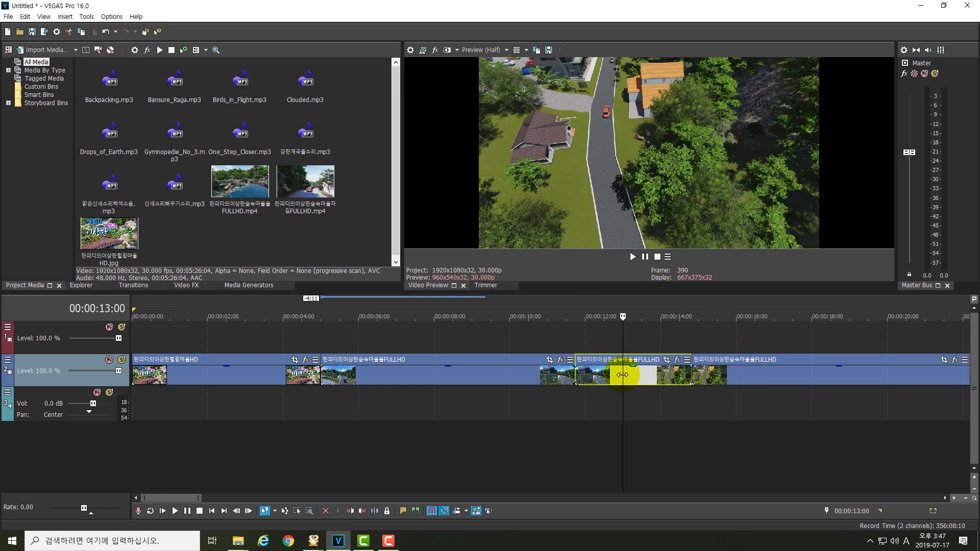
key("Delete")
left_click(737, 372)
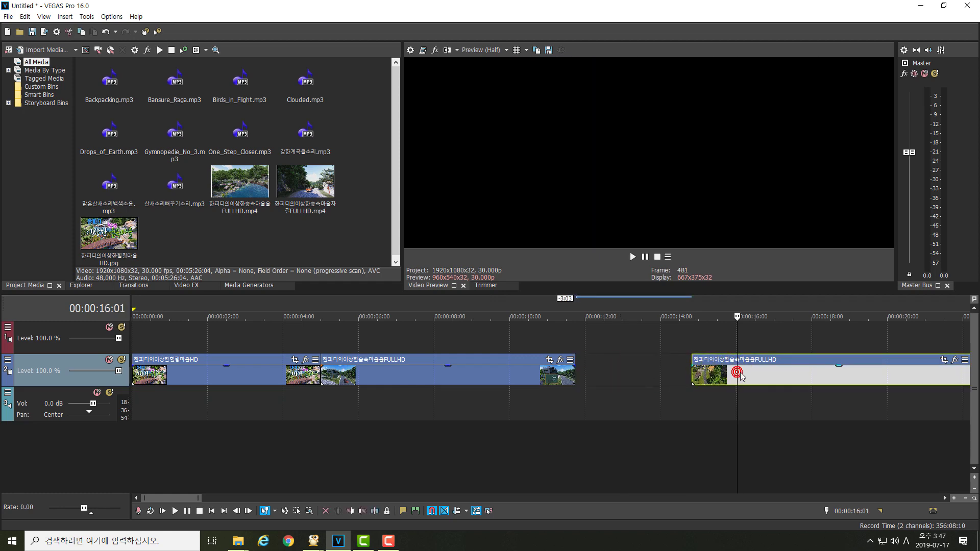
left_click_drag(732, 374, 615, 378)
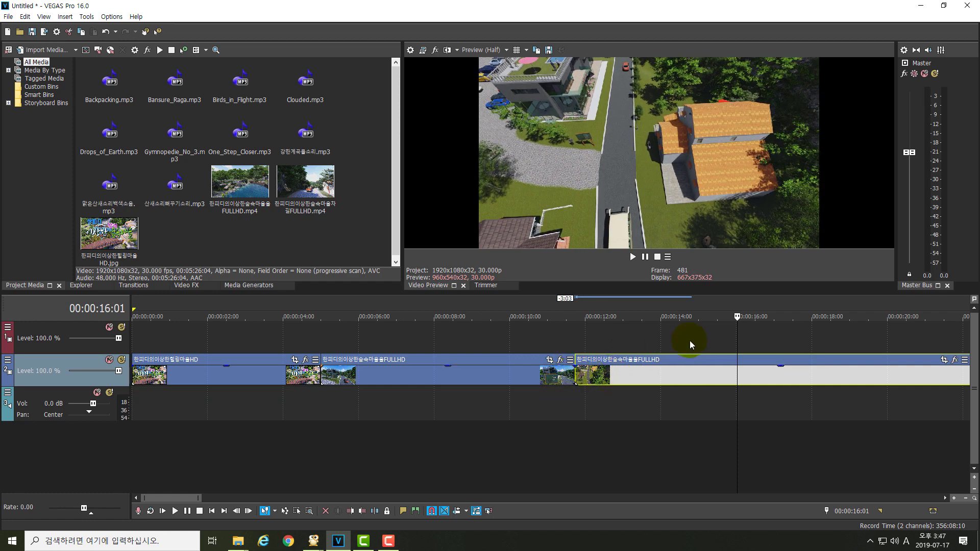
Step: Play the join at 00:00:11:22 into the aerial scene, and check the following stretch of the village clip
left_click(579, 348)
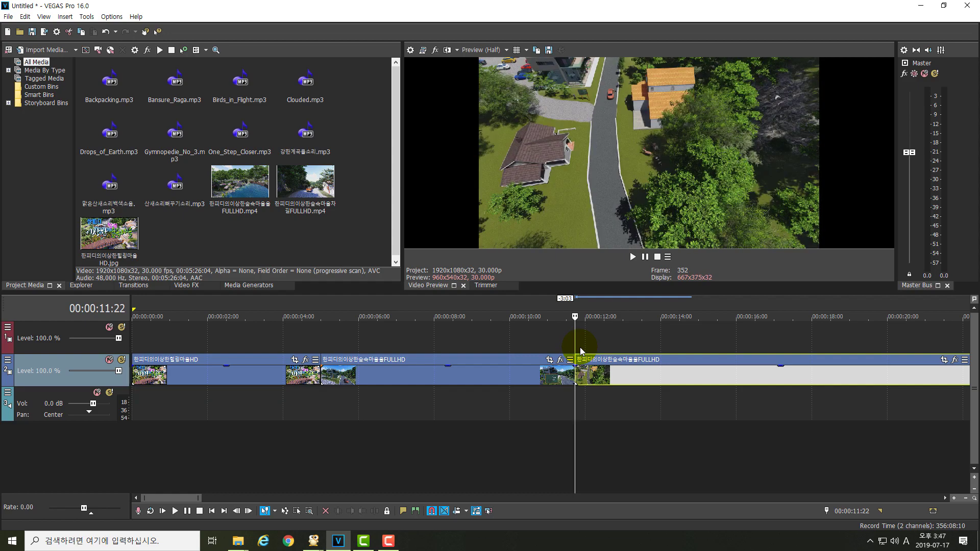
key("space")
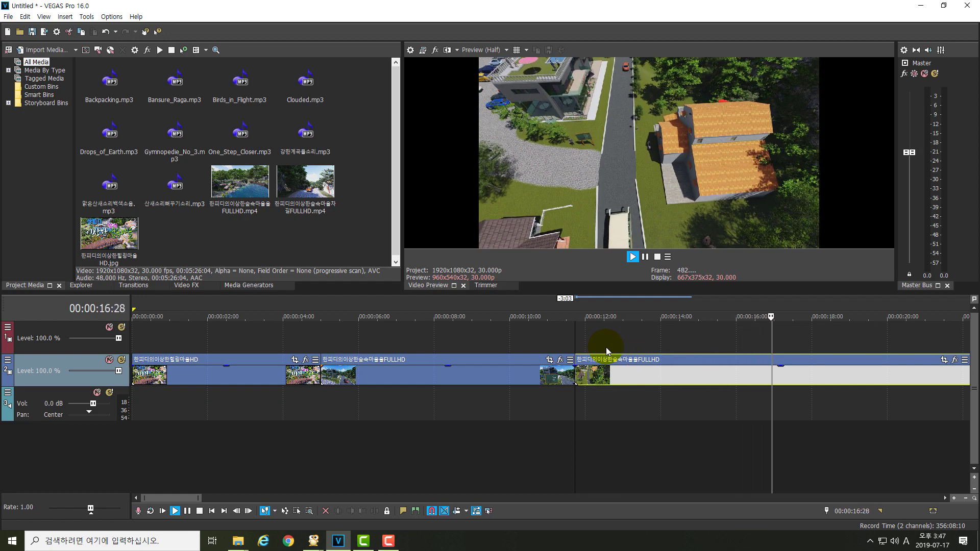
key("space")
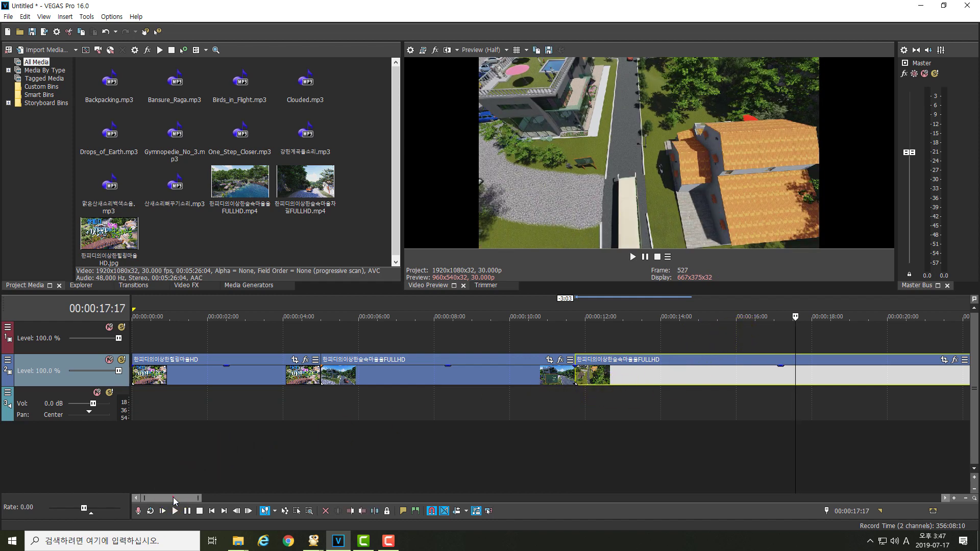
left_click_drag(173, 498, 206, 501)
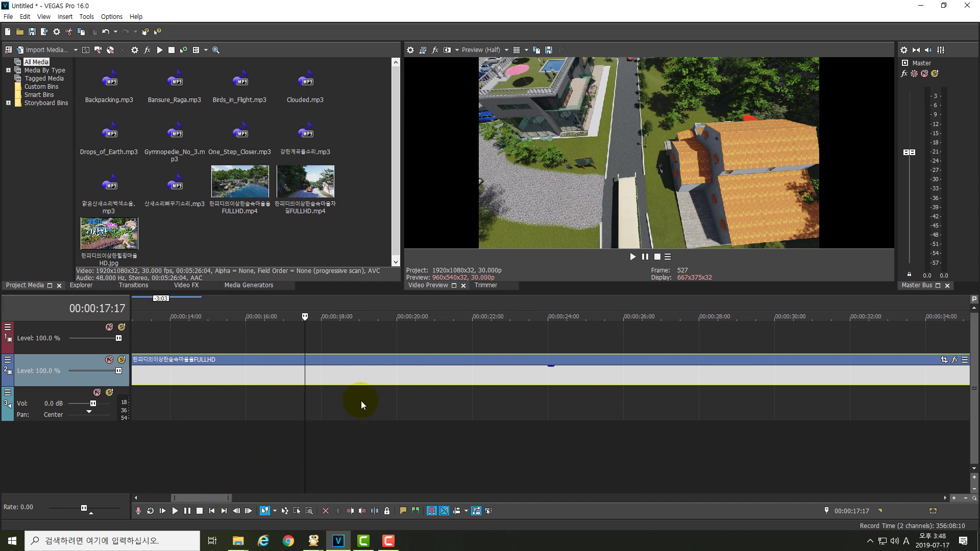
Step: Start saving the project and choose the 동영상 folder inside 한피디숲속마을2 on drive 3DROOM (D:) as the location
left_click(10, 17)
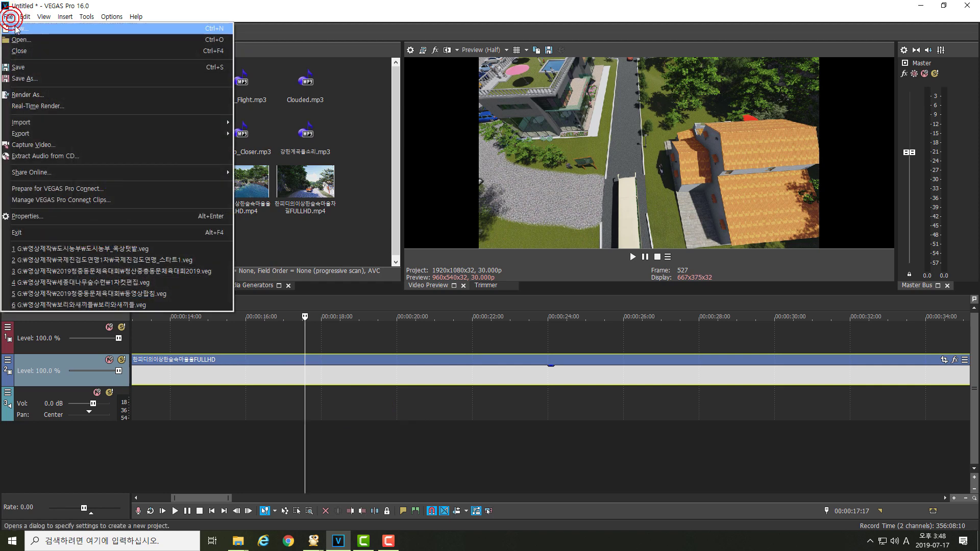
left_click(28, 67)
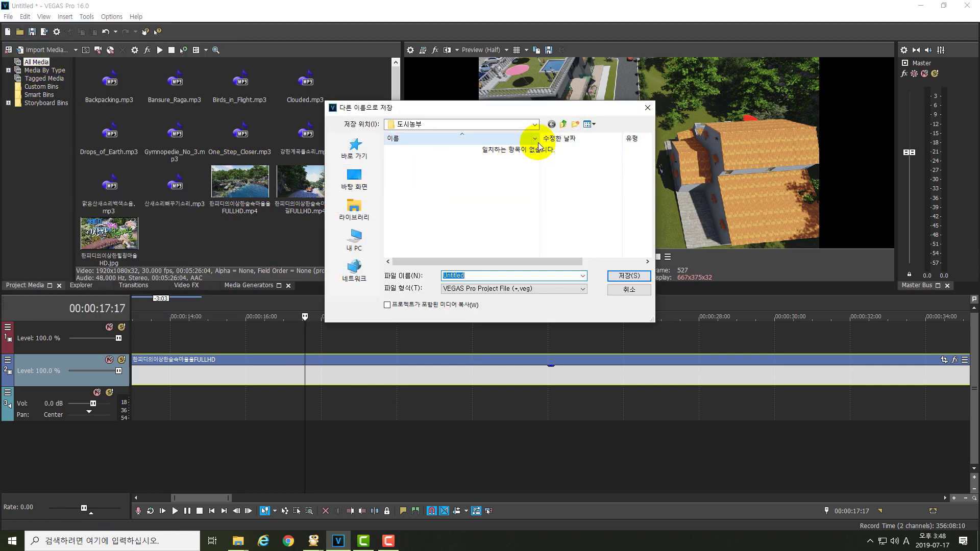
left_click(534, 125)
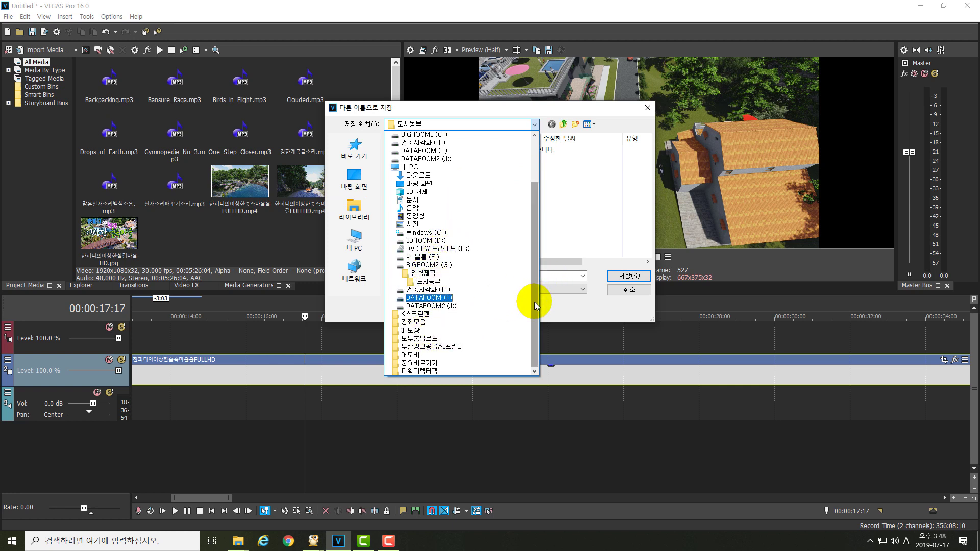
left_click(428, 240)
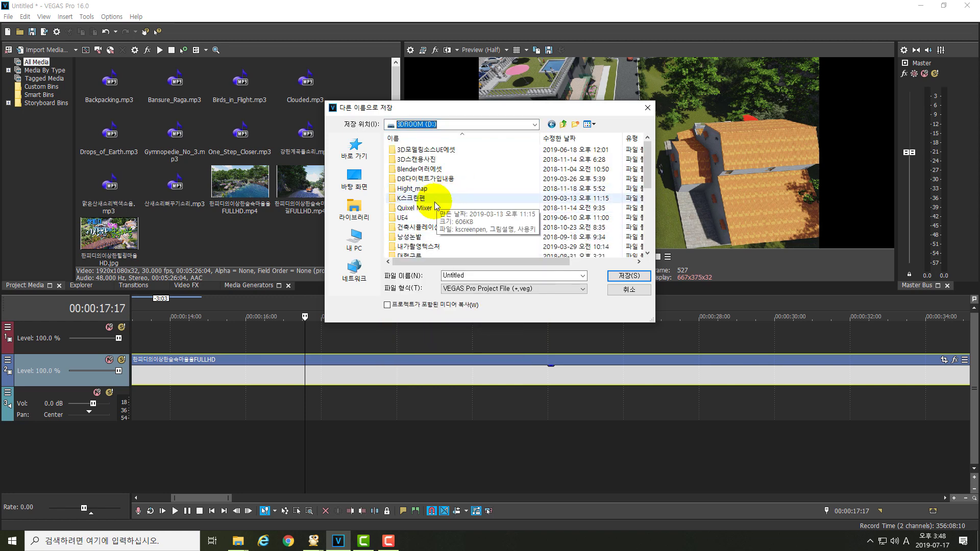
scroll(441, 221, "down", 5)
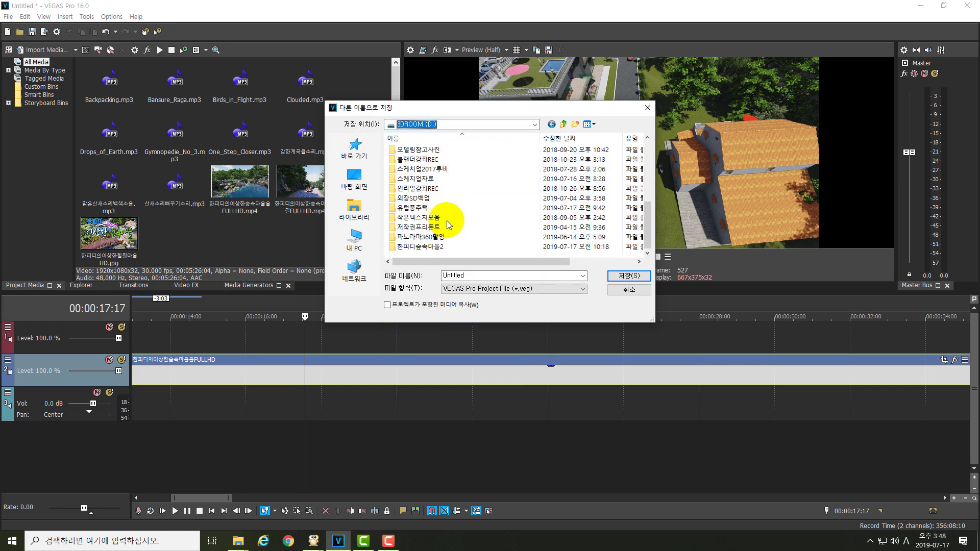
double_click(396, 246)
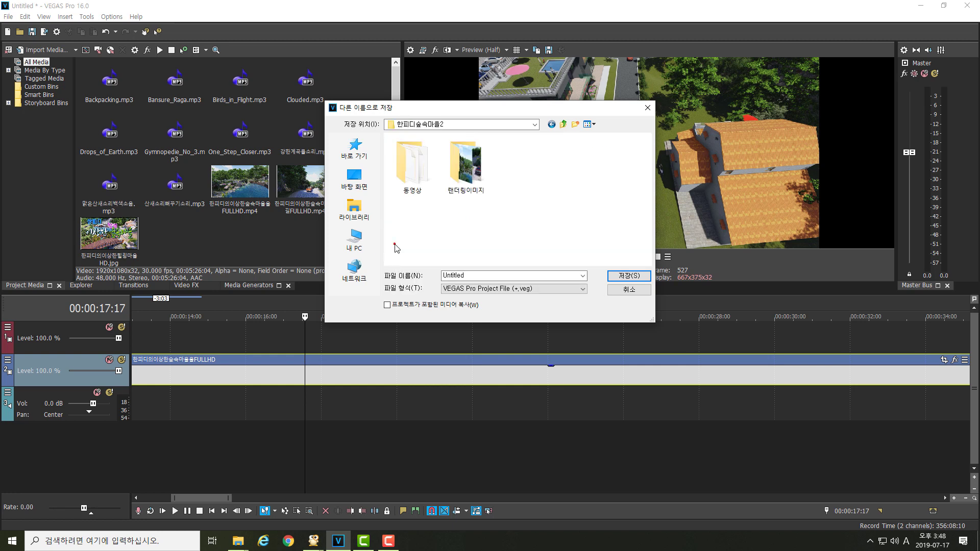
double_click(417, 173)
Step: Name the project file 한피디의이상한숲속힐링마을 and save it as a VEGAS Pro project
double_click(462, 275)
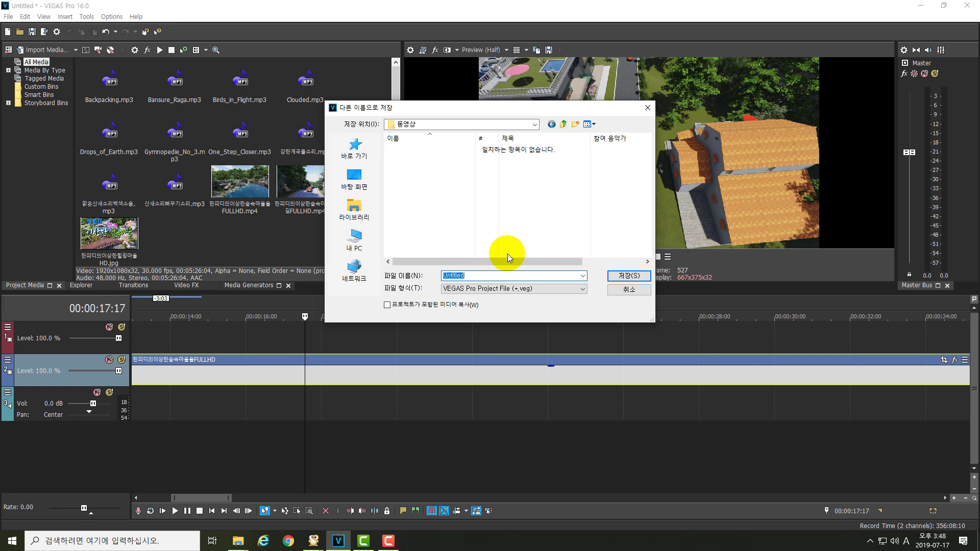
type("한피")
key("BackSpace")
key("BackSpace")
type("한피디의이상한")
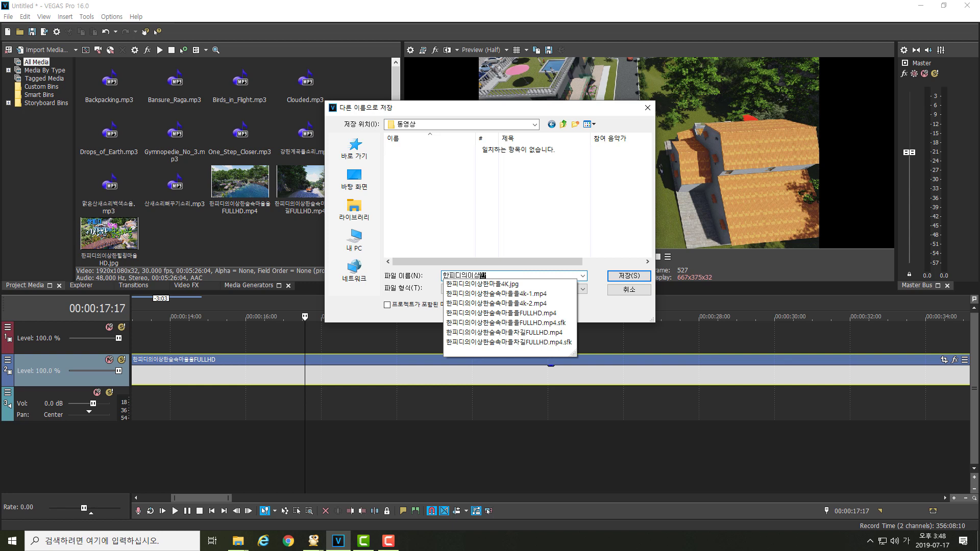
type("힐링마을")
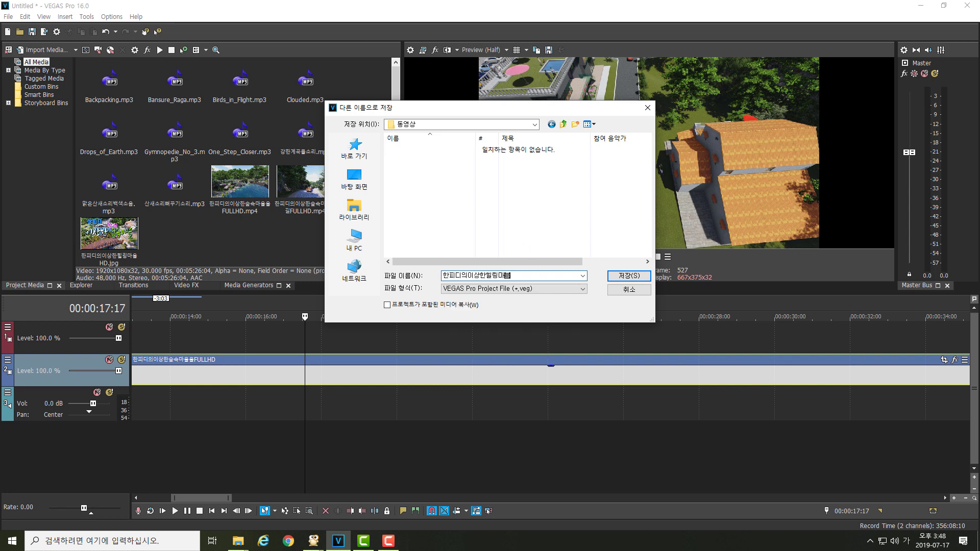
left_click(487, 275)
type("숲속")
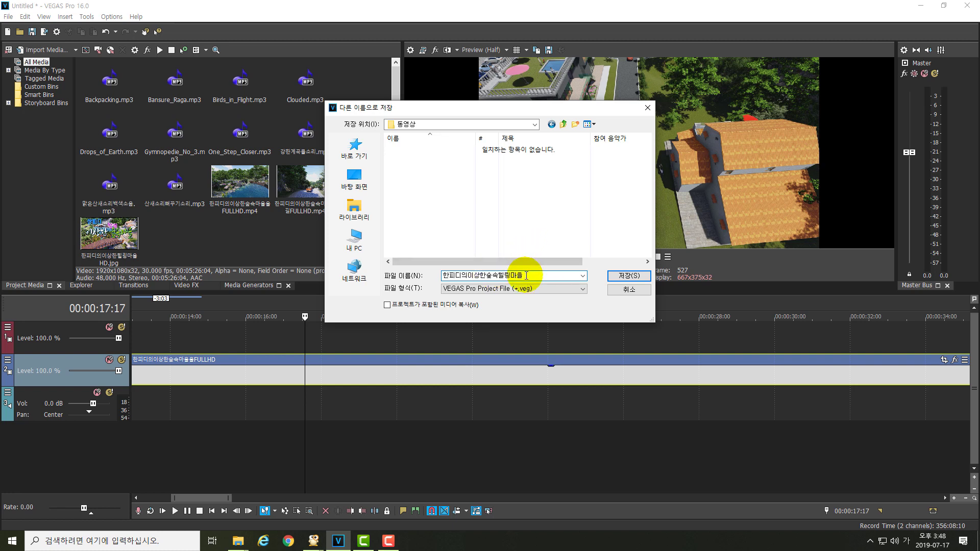
left_click(625, 278)
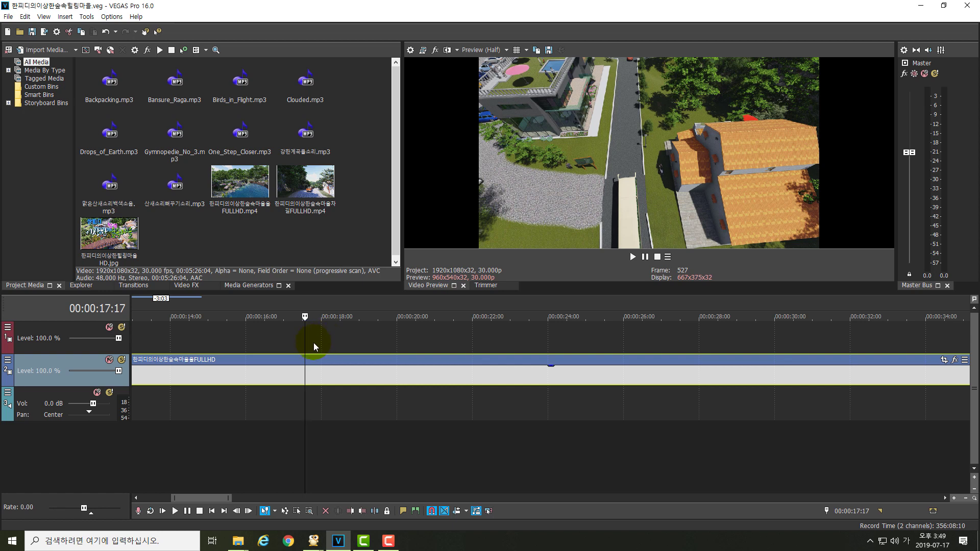
Step: Play the aerial scene through to the café staircase view and split the village clip at 00:00:28:09
left_click_drag(305, 339, 275, 352)
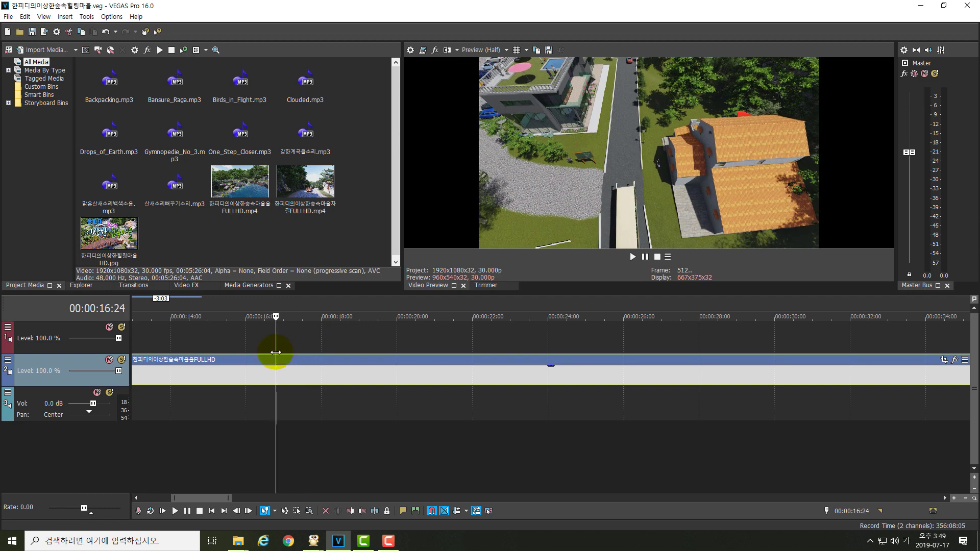
key("space")
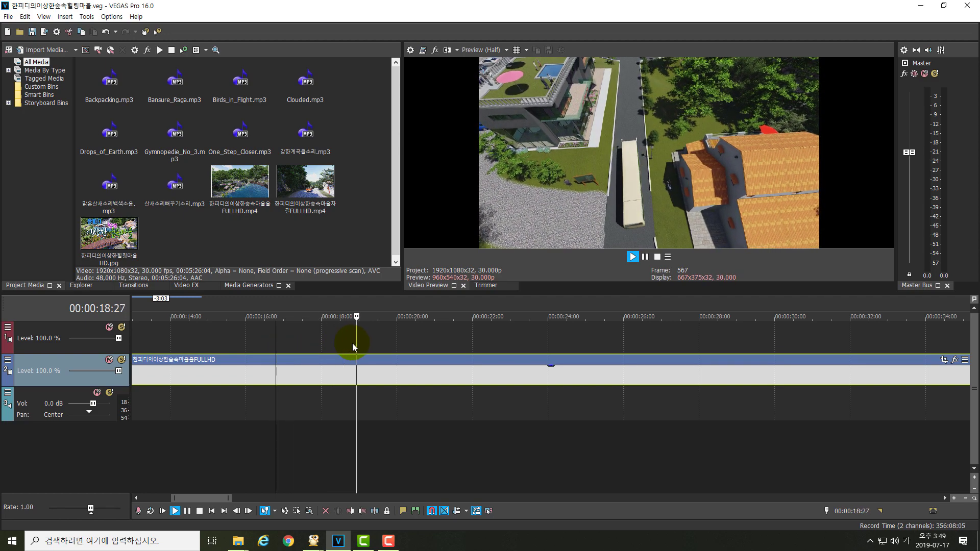
key("Return")
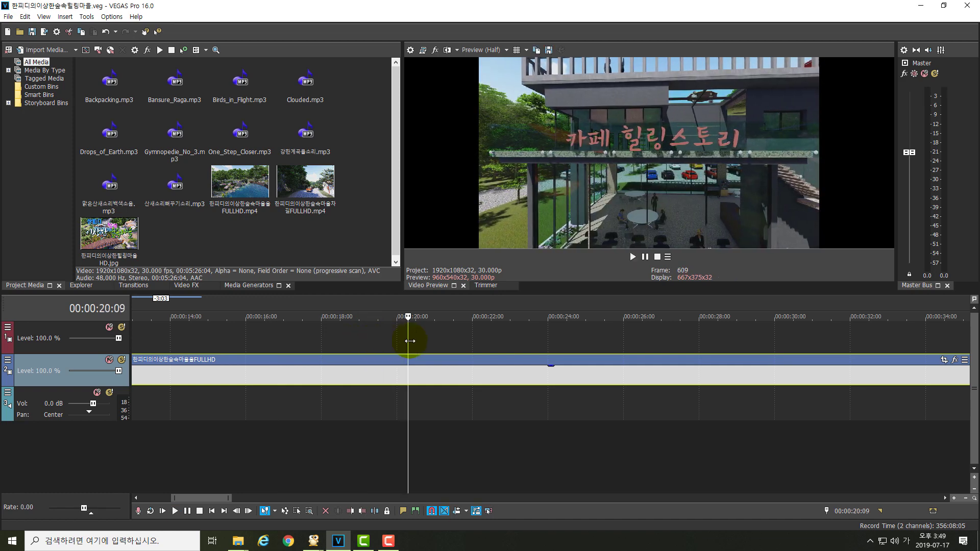
left_click_drag(408, 347, 320, 351)
key("space")
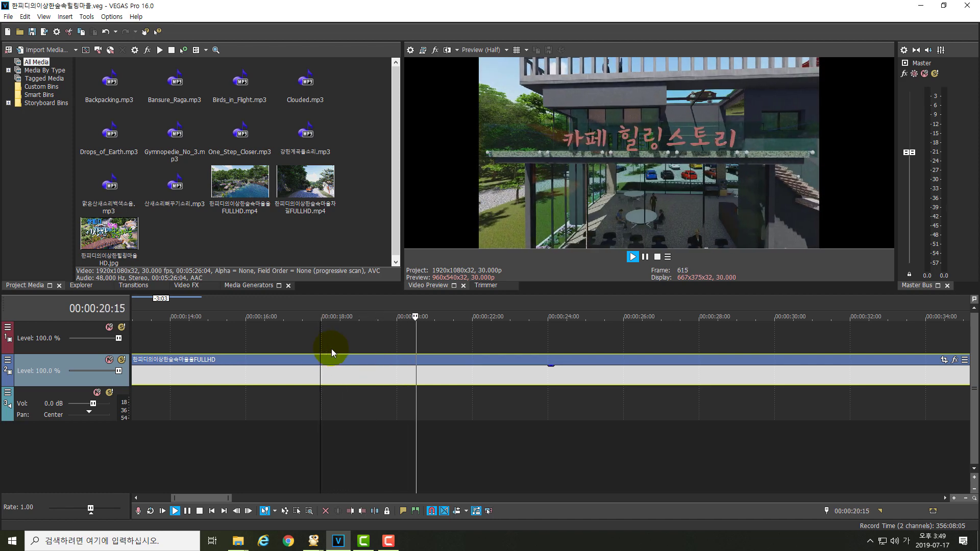
key("space")
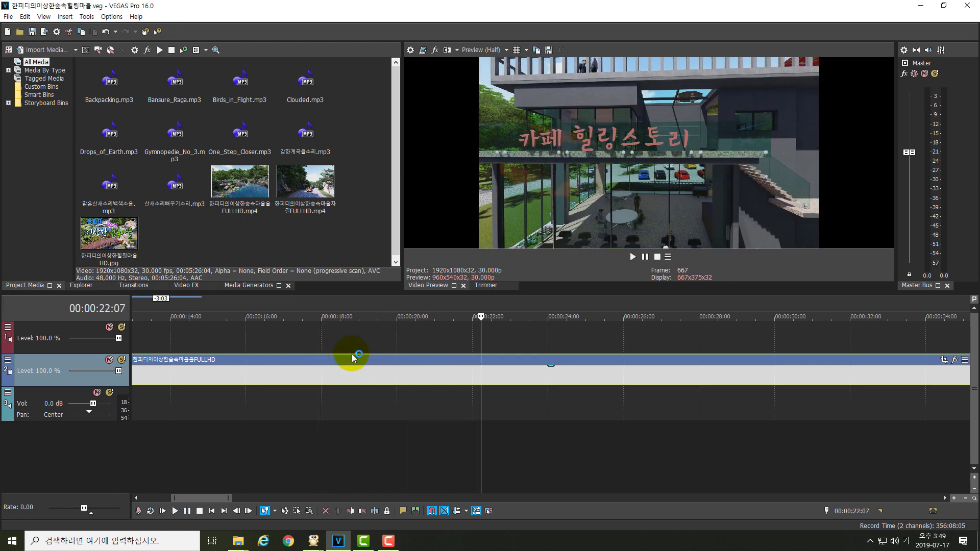
key("space")
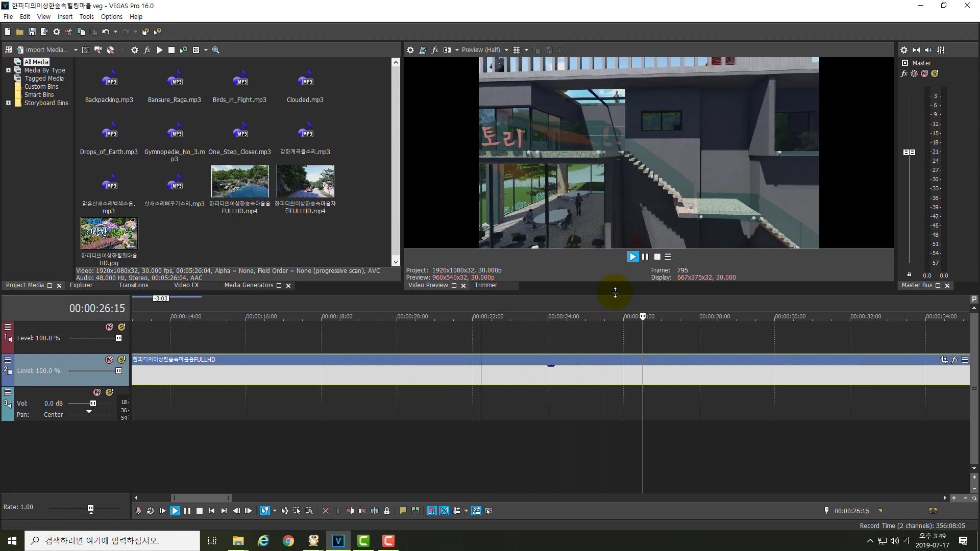
key("space")
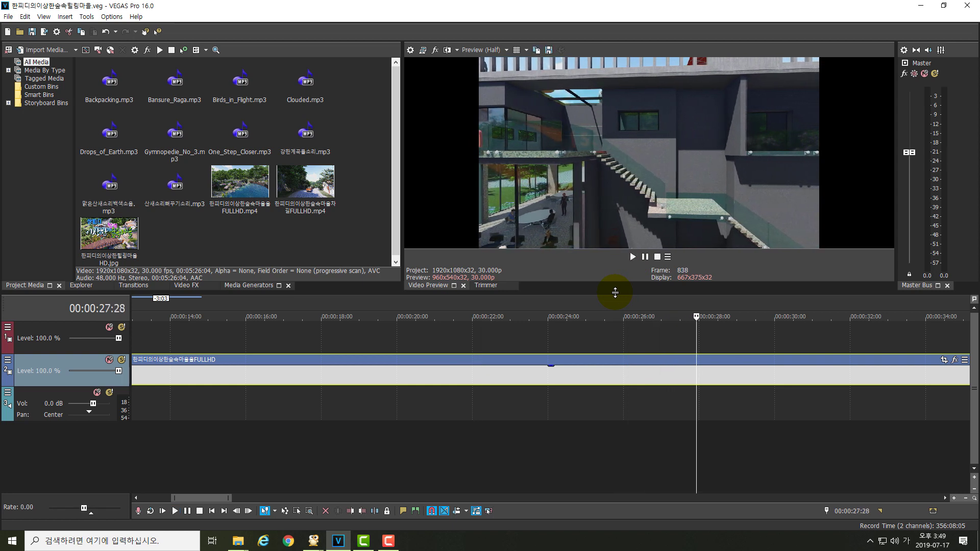
key("space")
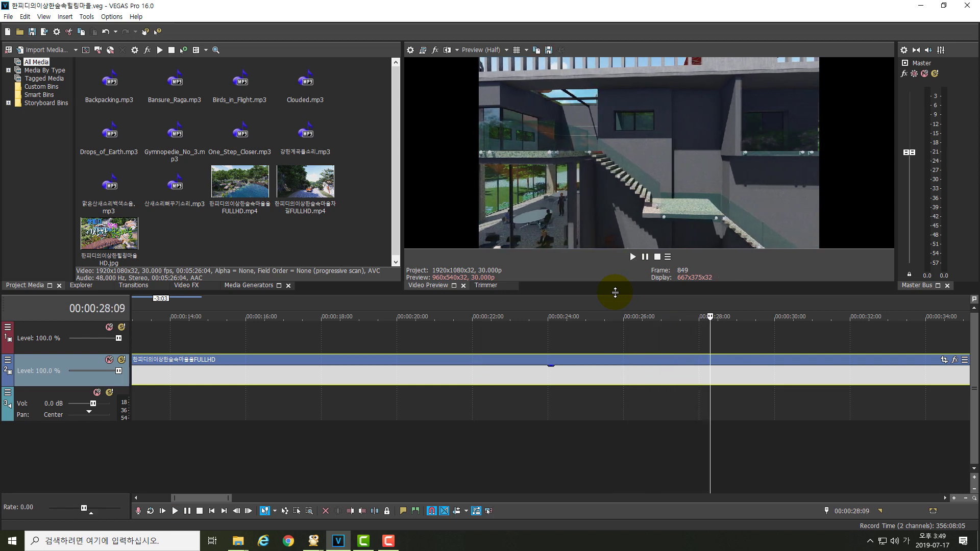
left_click(710, 378)
key("s")
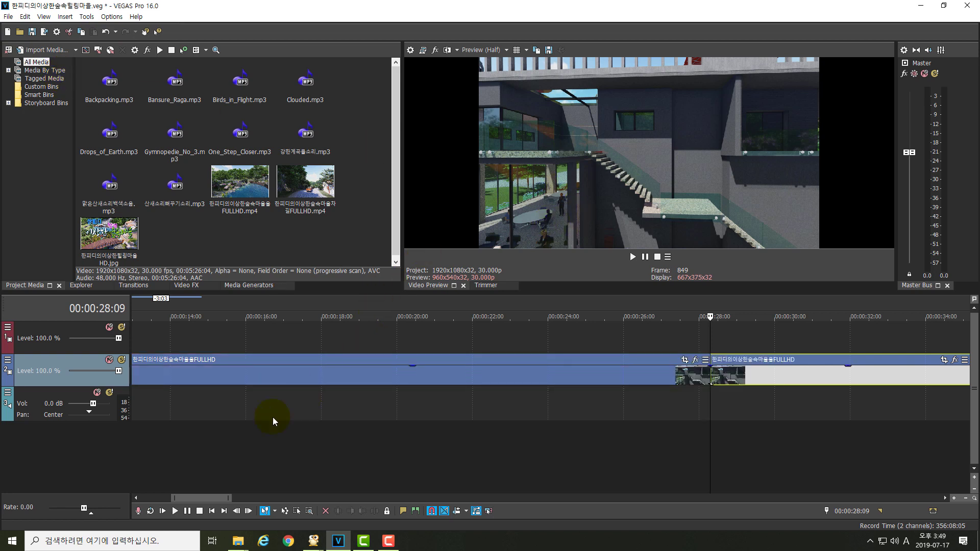
Step: Play on into the pond scene and split the village clip again at 00:00:32:14
left_click_drag(198, 498, 234, 504)
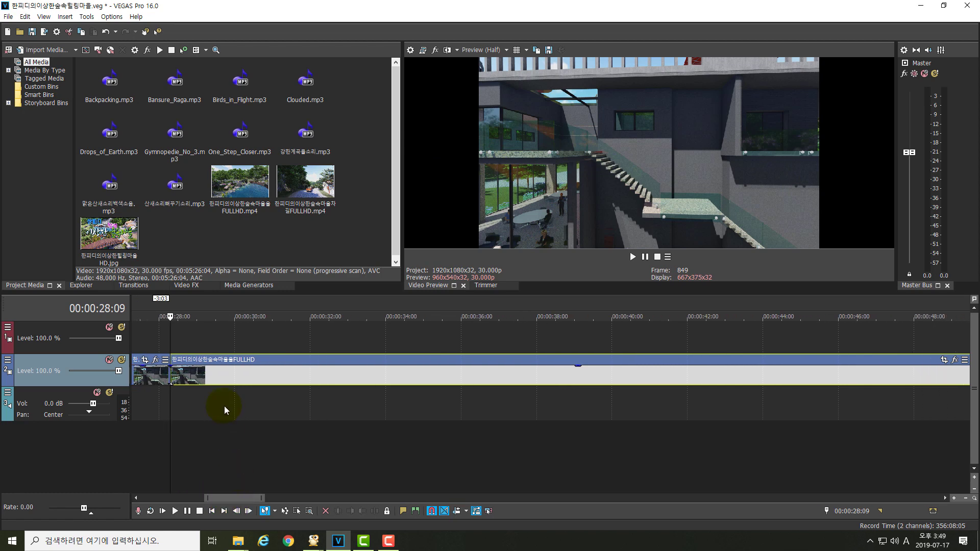
key("space")
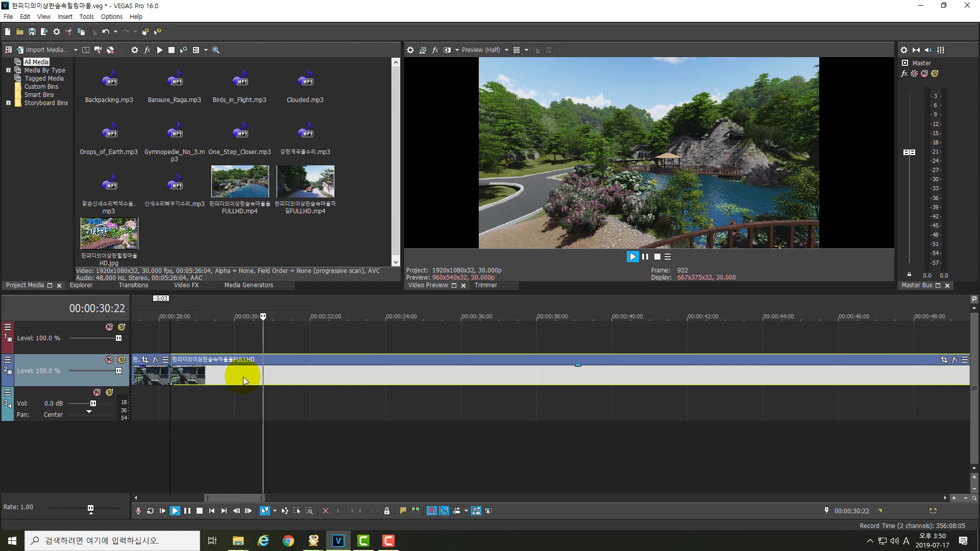
key("space")
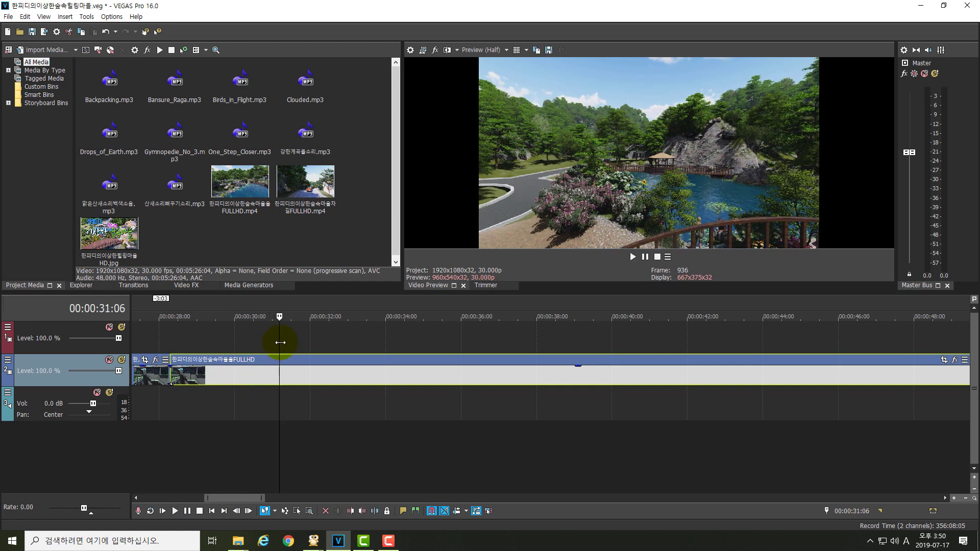
left_click_drag(280, 342, 327, 373)
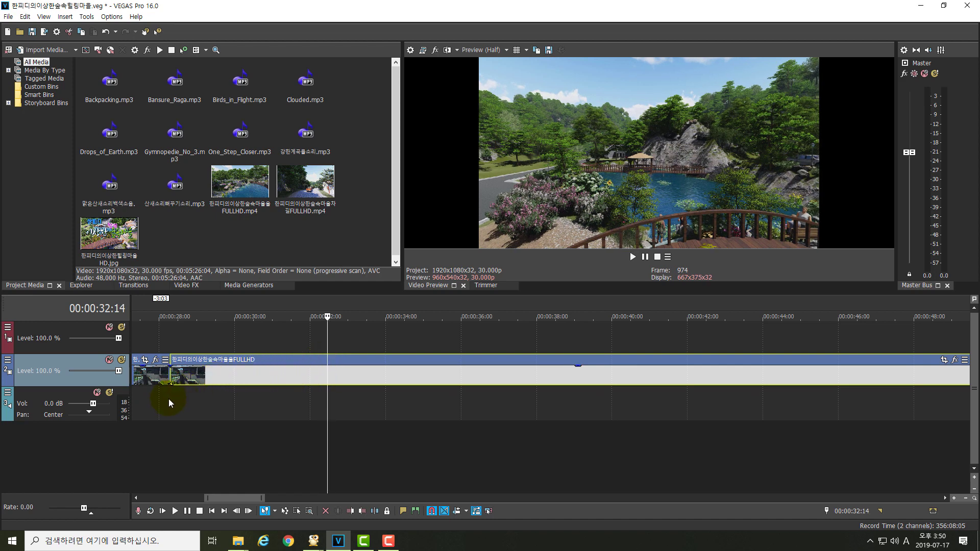
key("s")
Step: Delete the piece between the two cuts and move the remaining village clip back to 00:00:28:09 to close the gap
left_click(275, 378)
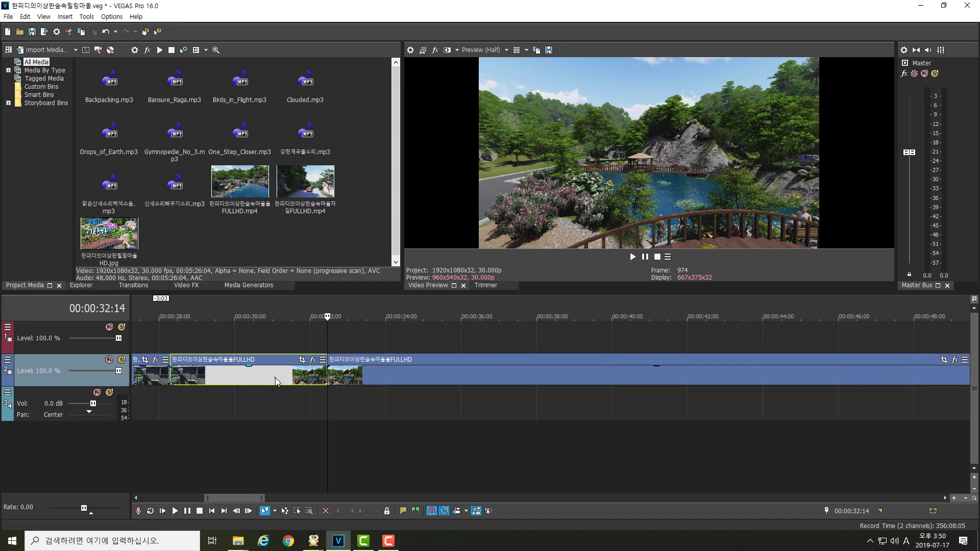
key("Delete")
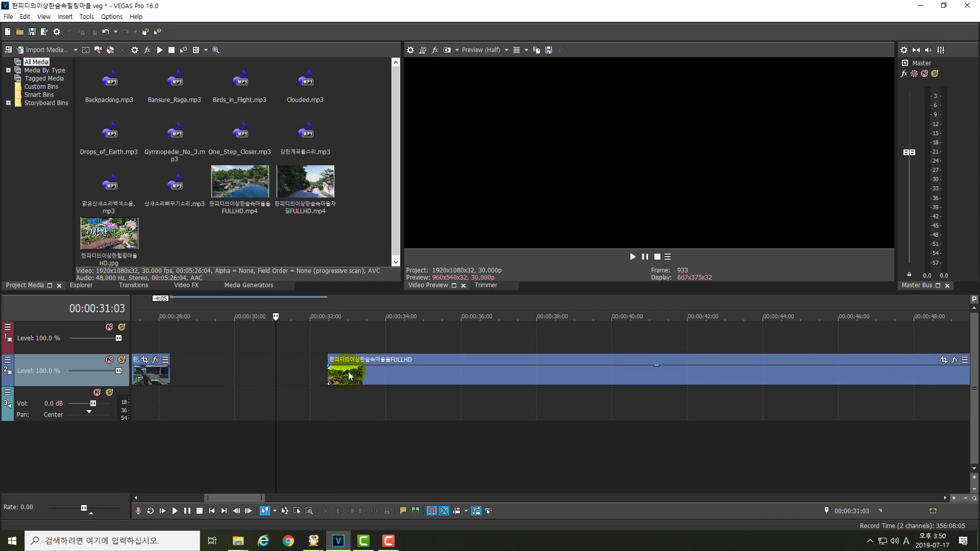
left_click_drag(350, 376, 197, 378)
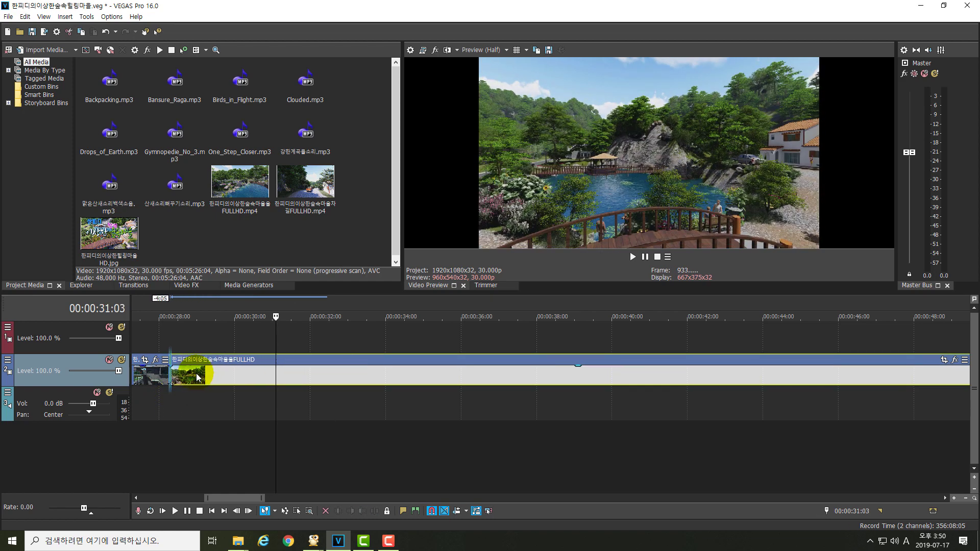
Step: Place the playhead on the join at 00:00:28:09 and play the pond scene from there to check it
left_click(175, 367)
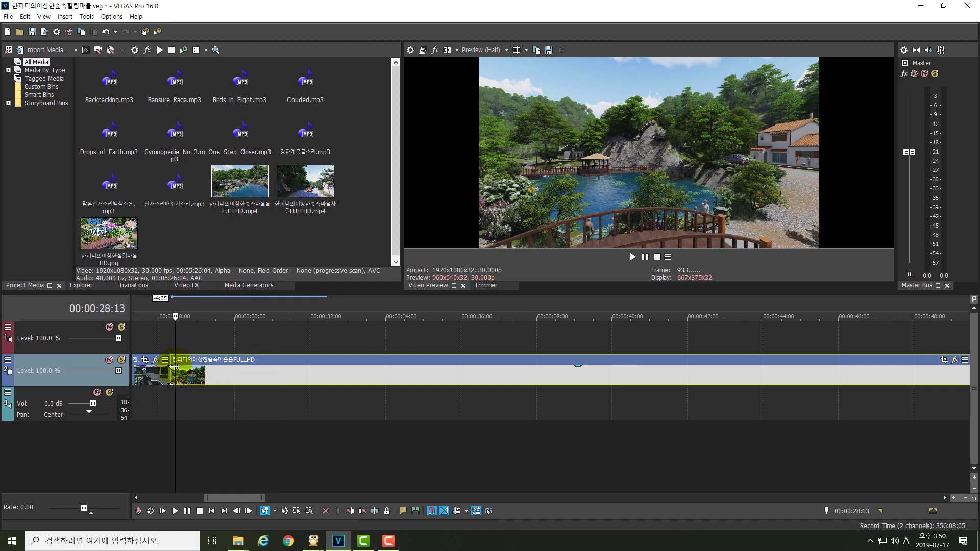
left_click(171, 367)
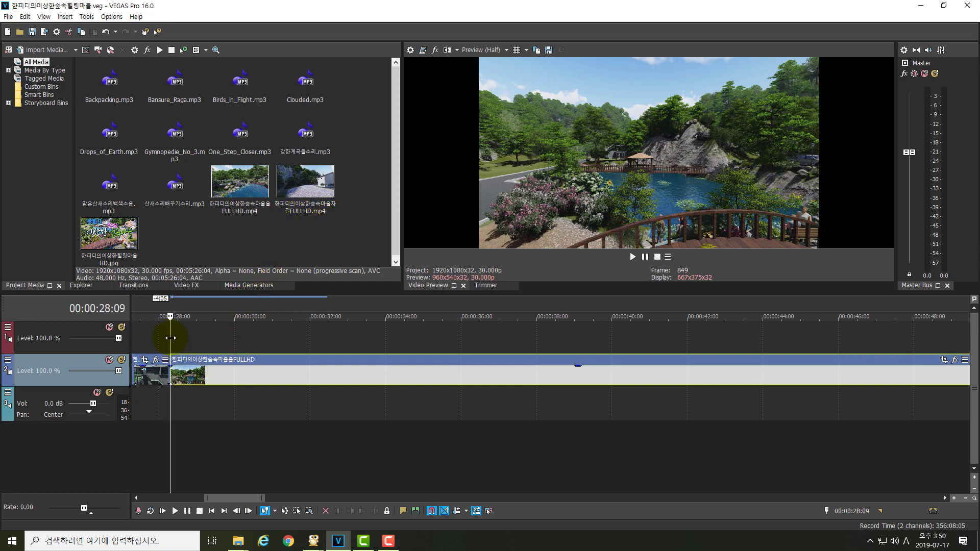
key("space")
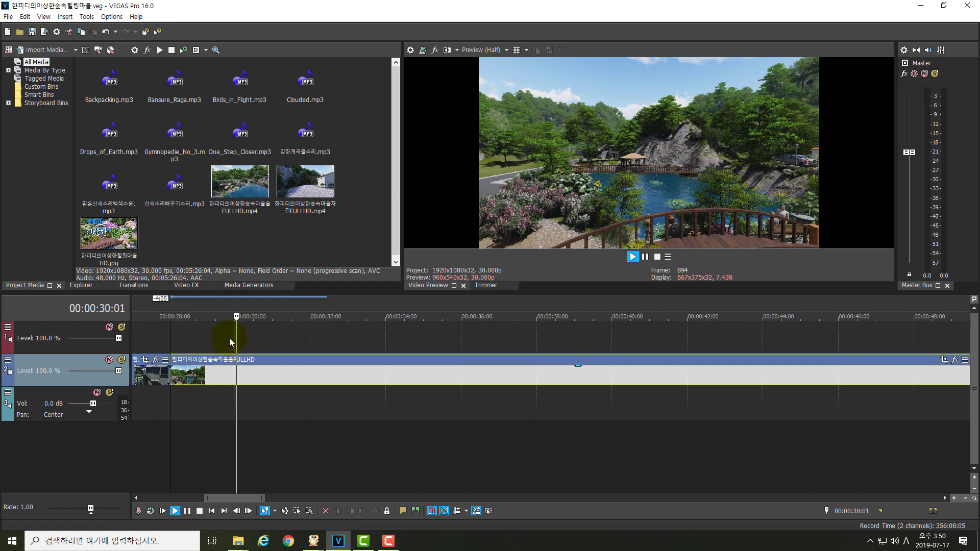
left_click_drag(236, 342, 171, 345)
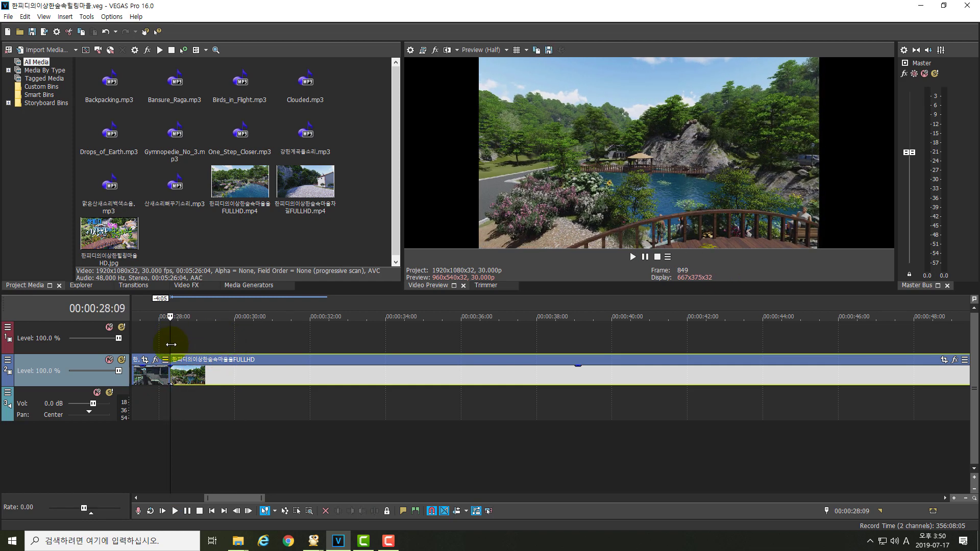
key("space")
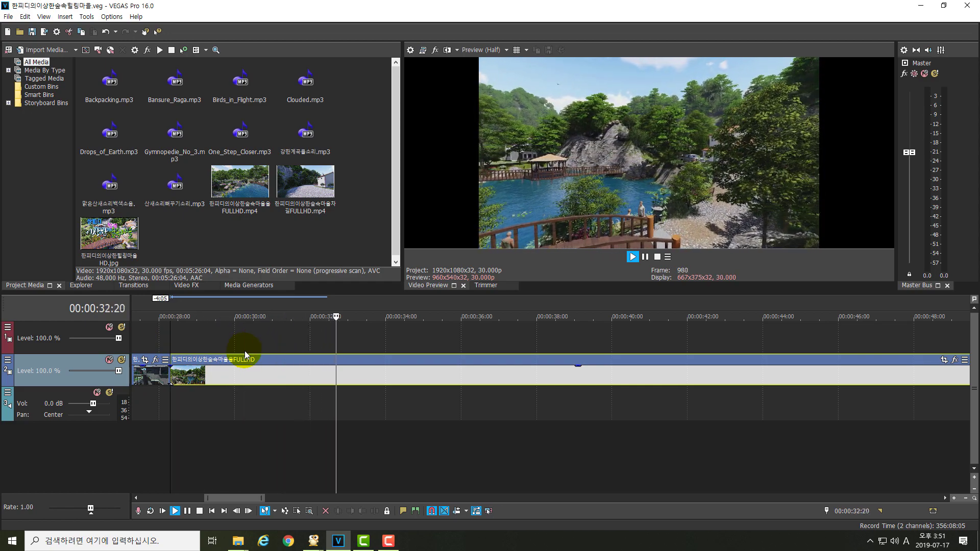
key("space")
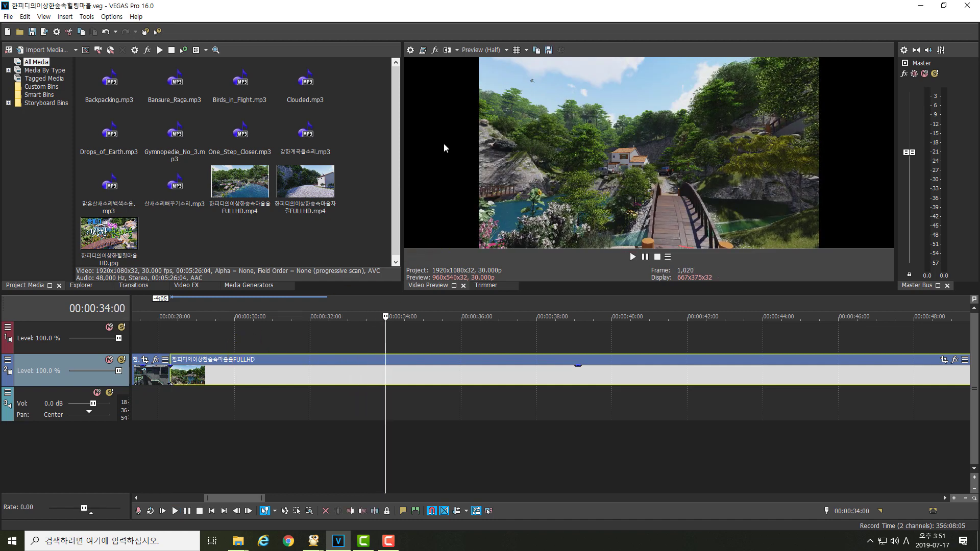
Step: Lower the video preview quality to Preview at Quarter resolution
left_click(504, 51)
mouse_move(501, 73)
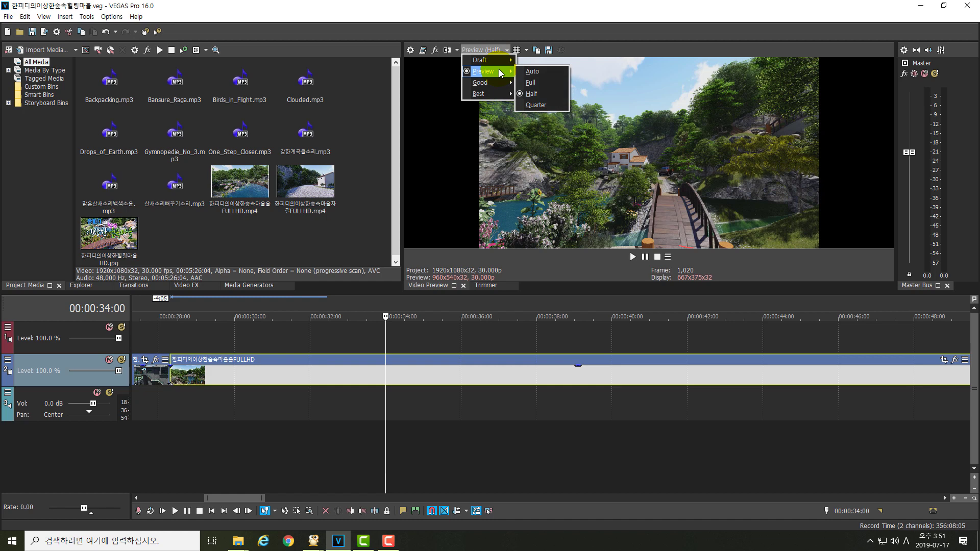
left_click(535, 105)
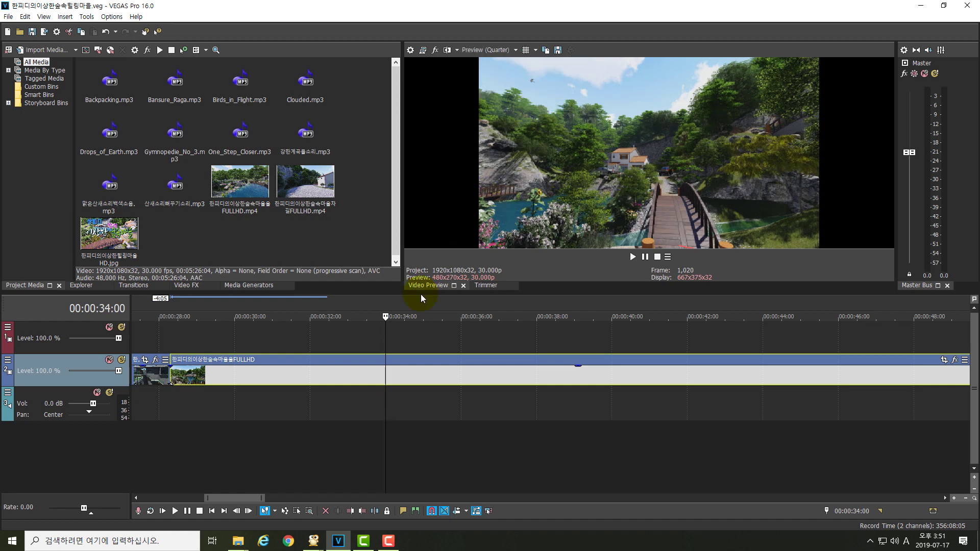
Step: Play the village clip from about 00:00:28:16 through the pond scene and replay it from 00:00:44:27 to review the scene change
left_click_drag(386, 342, 179, 349)
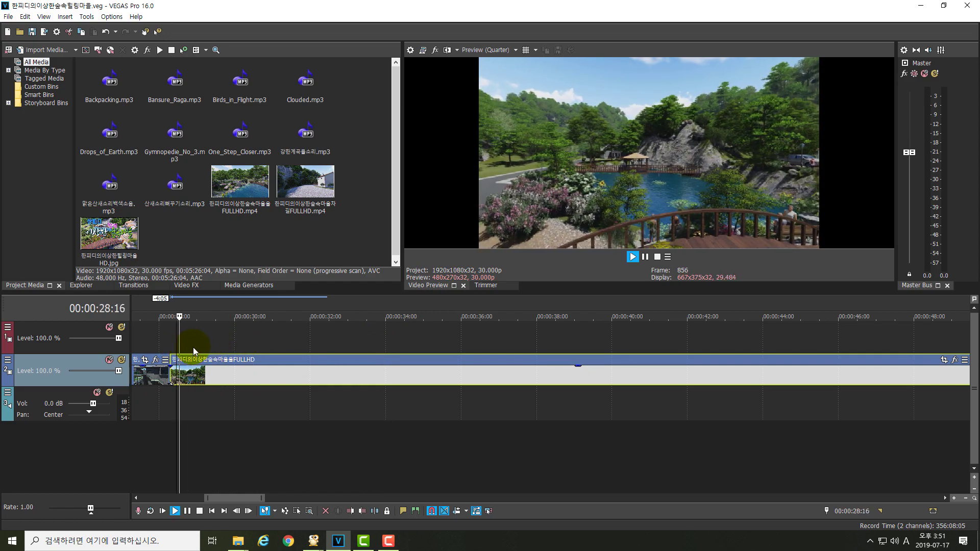
key("space")
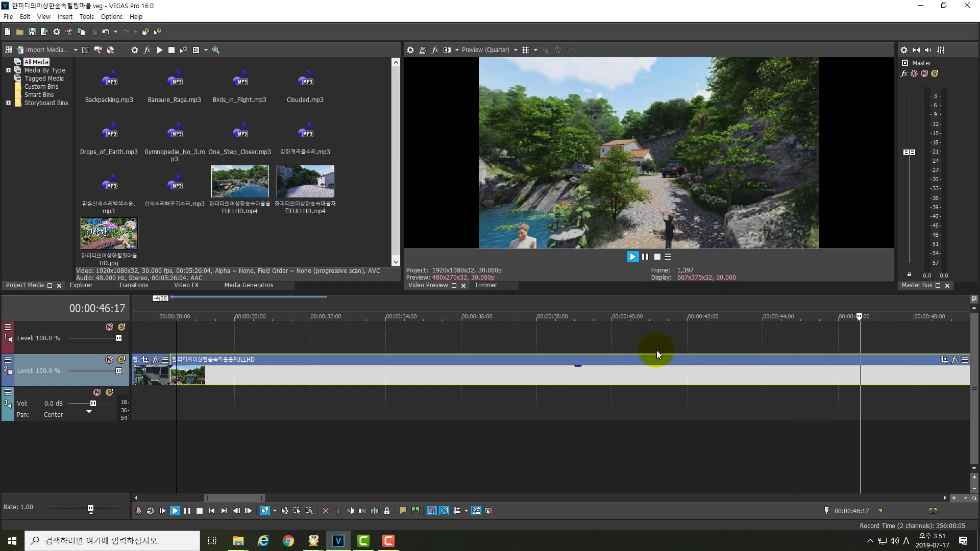
key("Return")
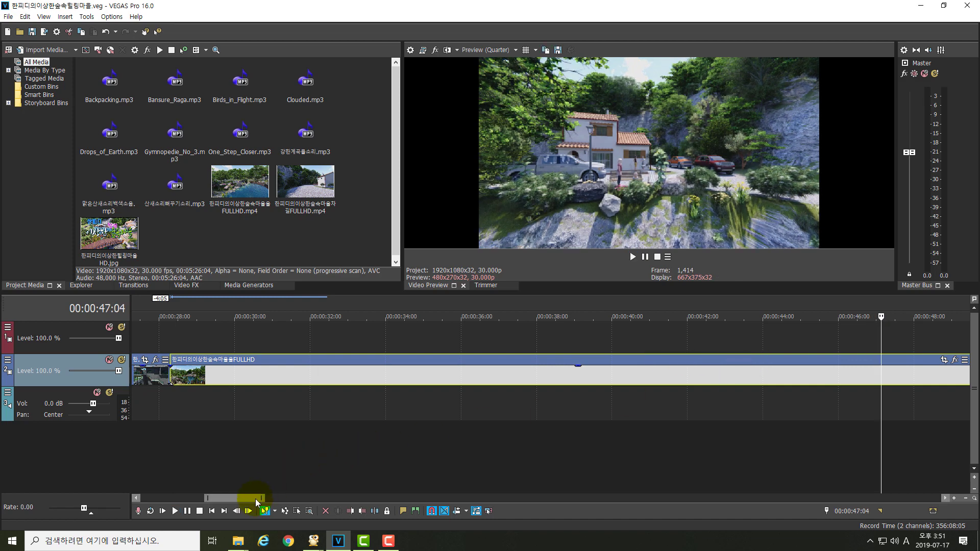
scroll(257, 501, "right", 5)
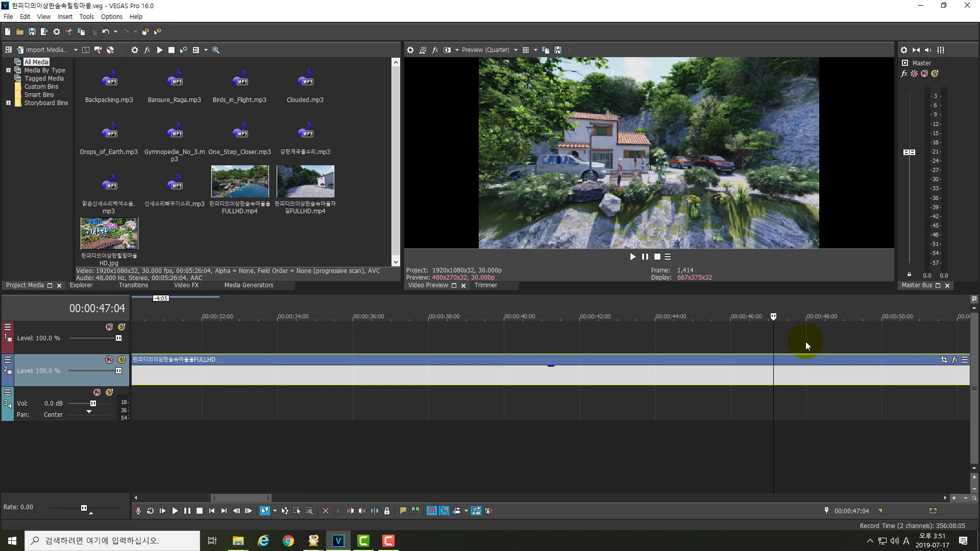
left_click_drag(775, 344, 689, 347)
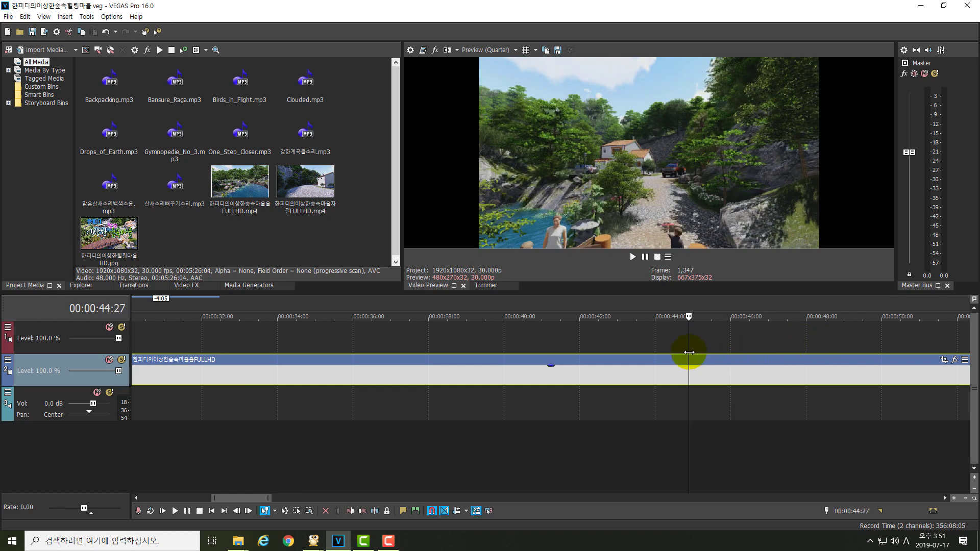
key("space")
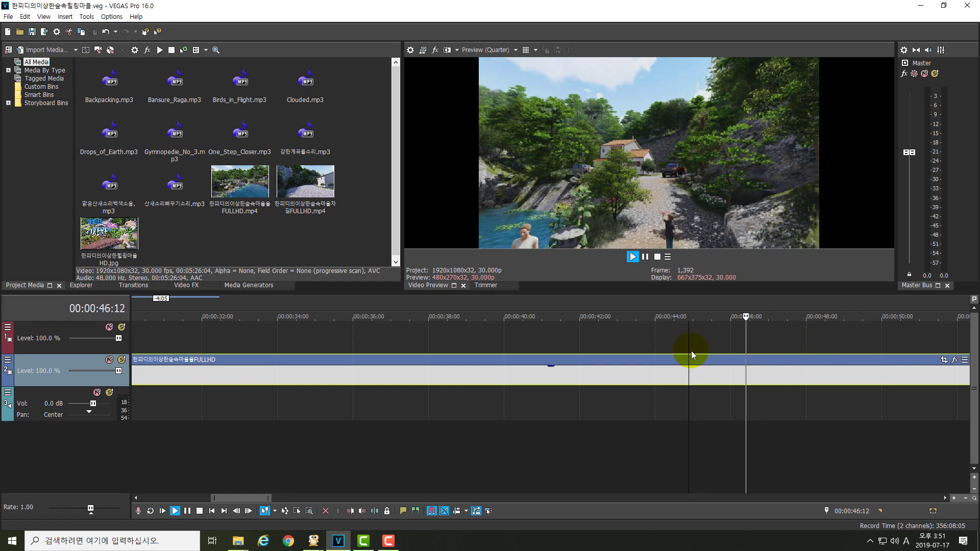
key("Return")
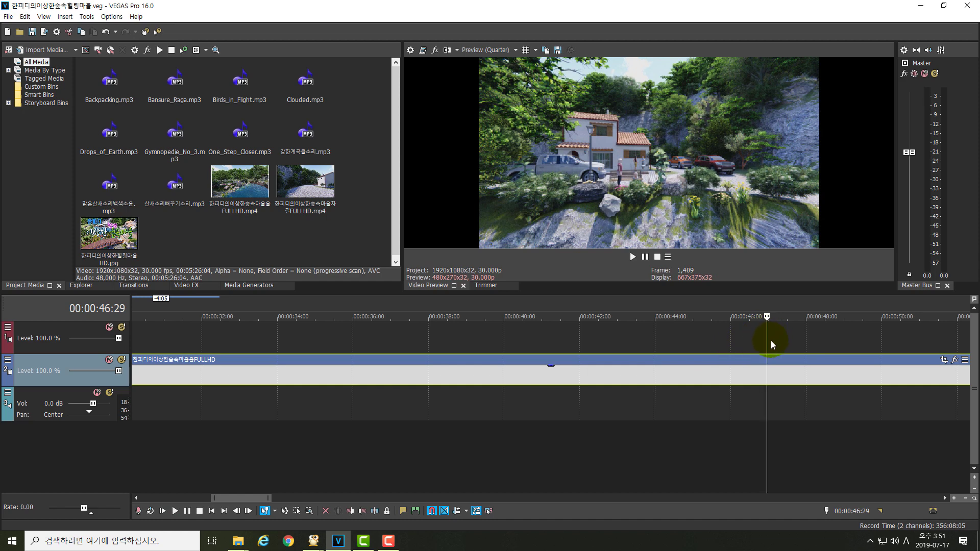
Step: Move the playhead back to 00:00:32:27 and replay the bridge scene up to about 00:00:45:29
left_click_drag(767, 344, 391, 361)
key("space")
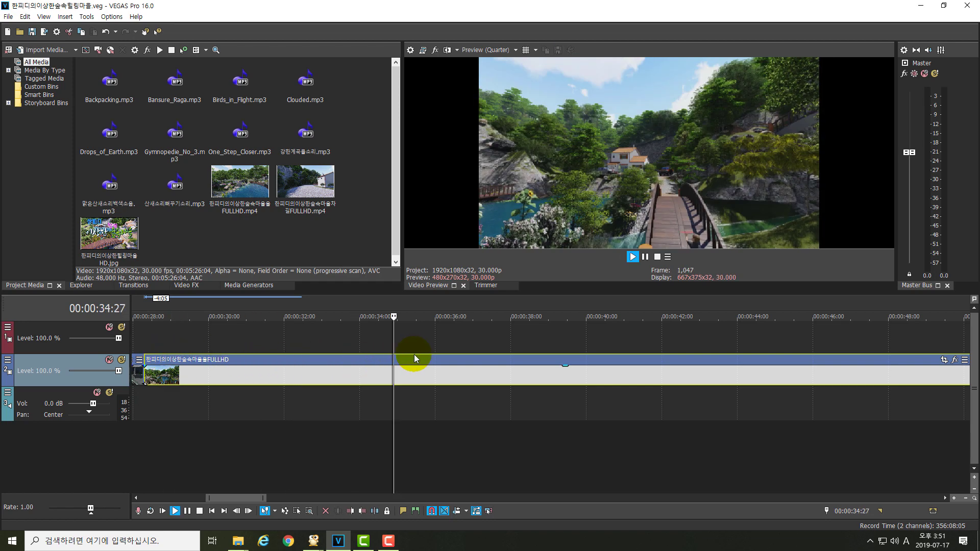
left_click_drag(444, 347, 317, 359)
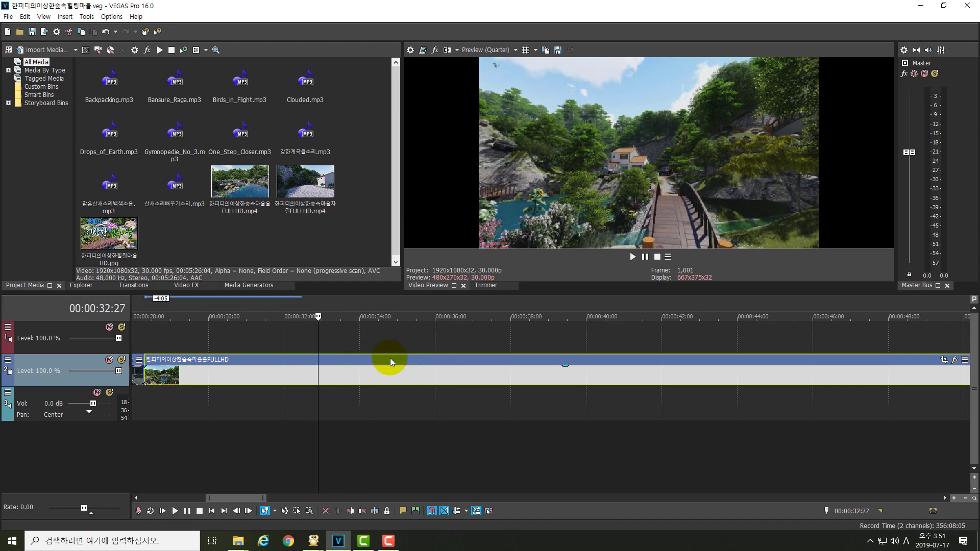
key("space")
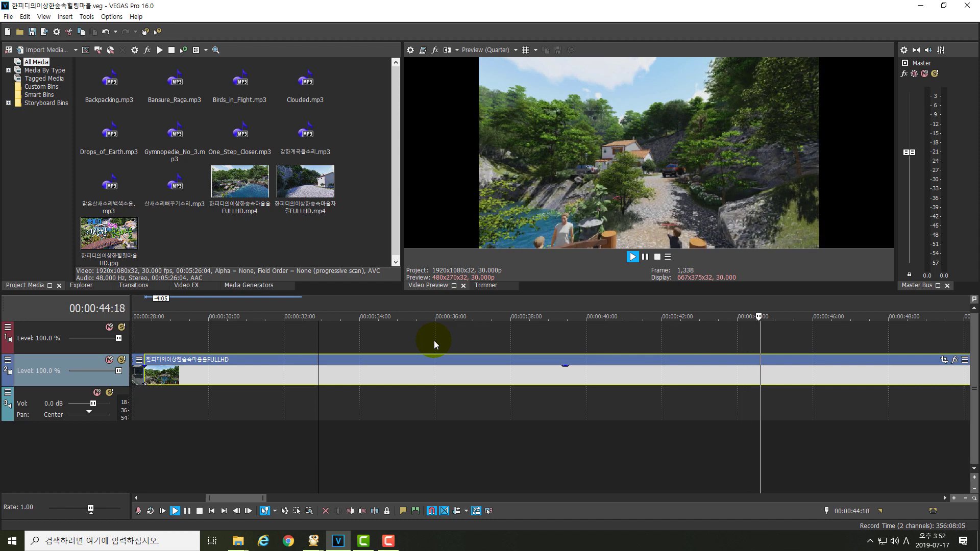
key("Return")
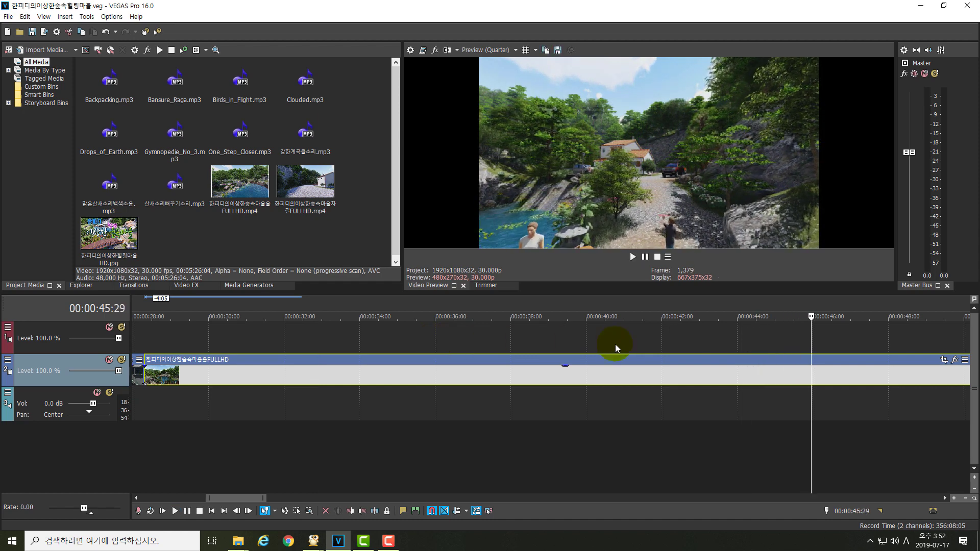
Step: Locate the end of the bridge scene and split the village clip at 00:00:46:07, just before the house view starts
left_click(810, 373)
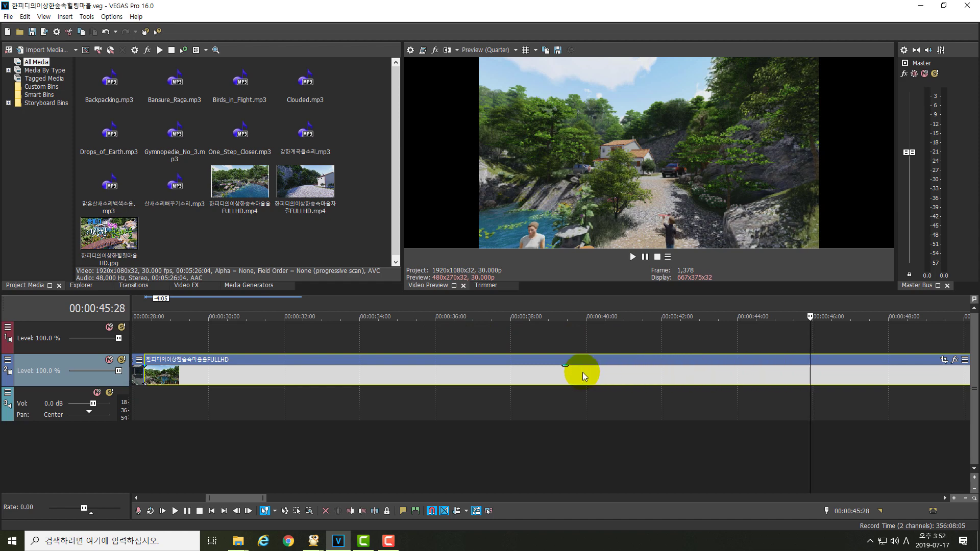
key("Return")
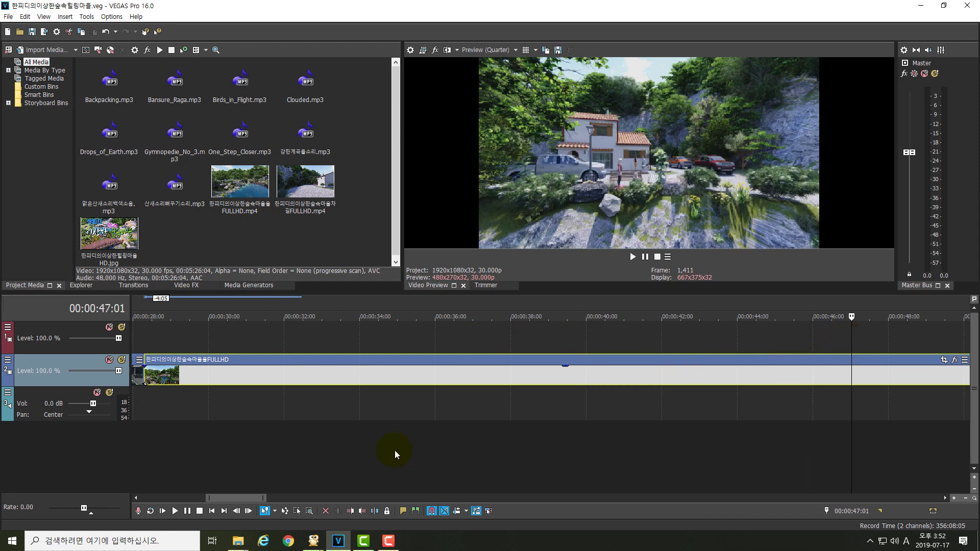
left_click_drag(240, 499, 282, 499)
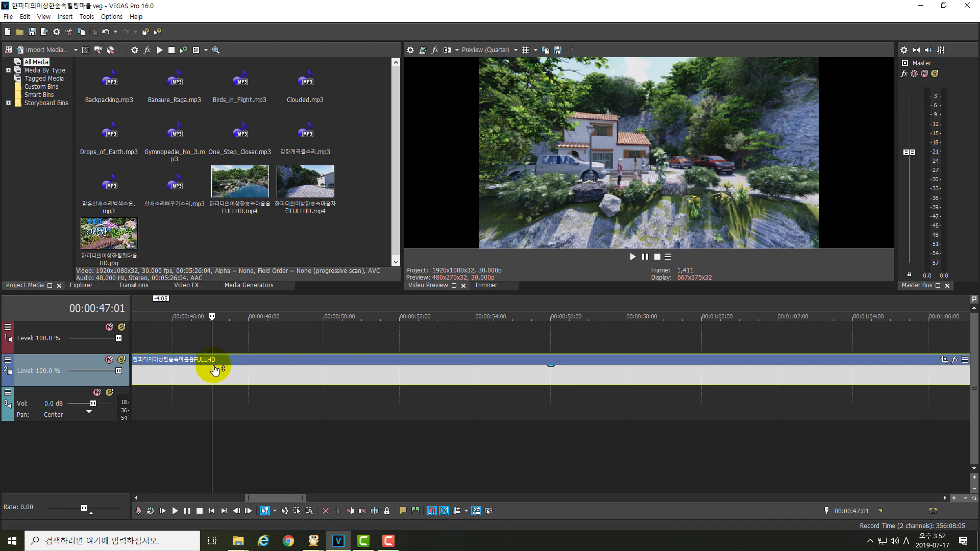
left_click_drag(210, 348, 181, 359)
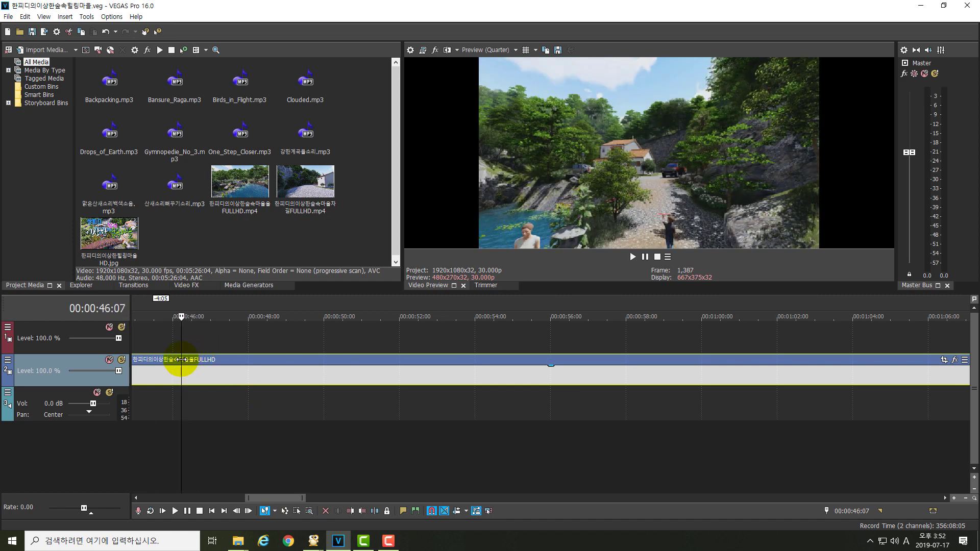
key("s")
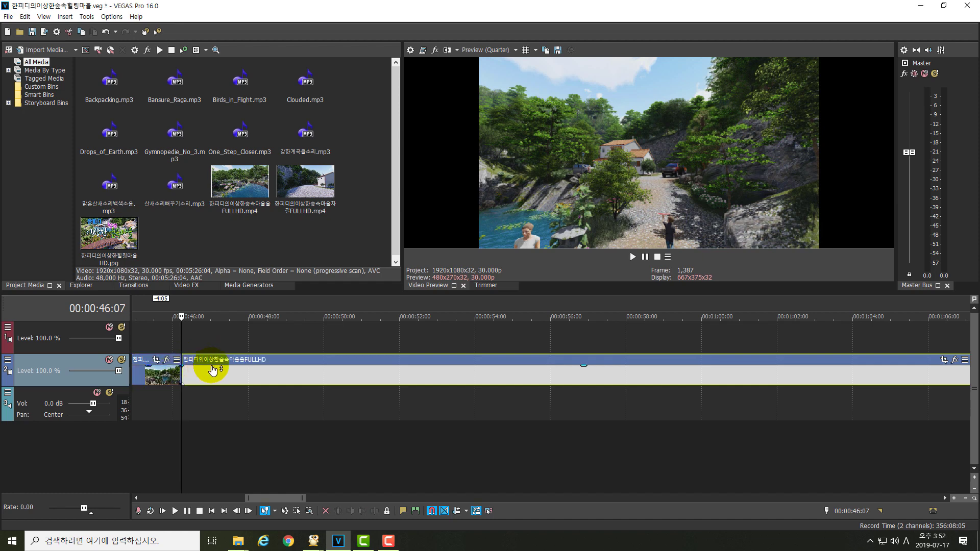
Step: Play on through the house view and split the village clip again at 00:00:50:19
key("space")
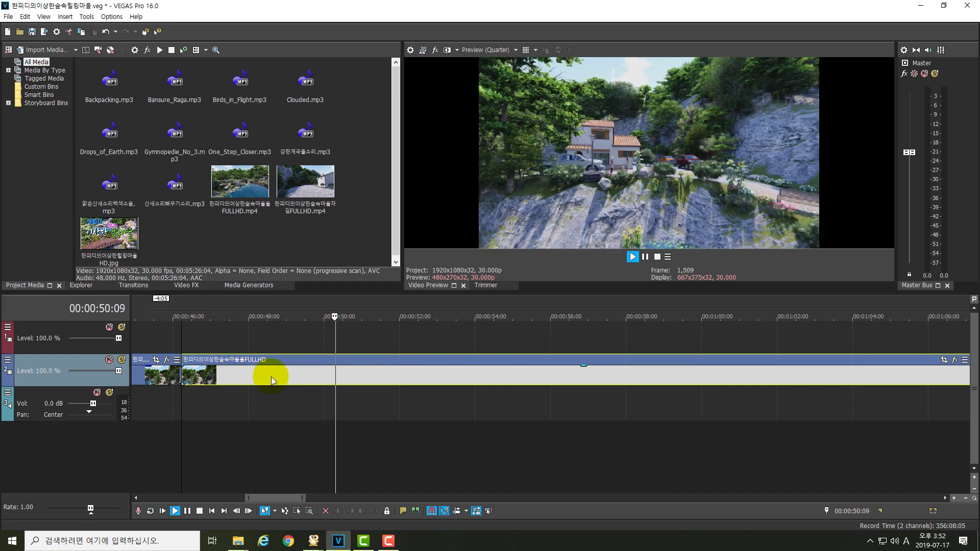
key("Return")
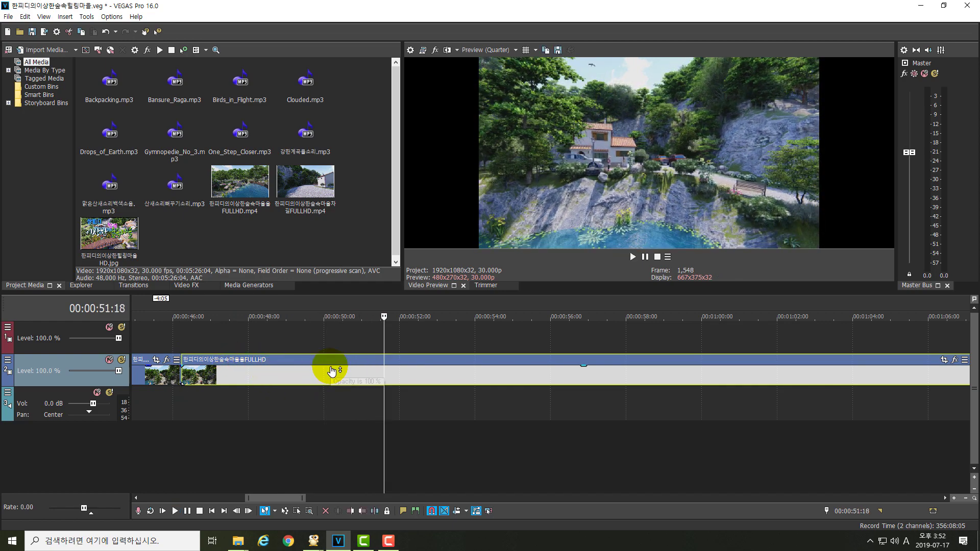
left_click_drag(385, 349, 349, 352)
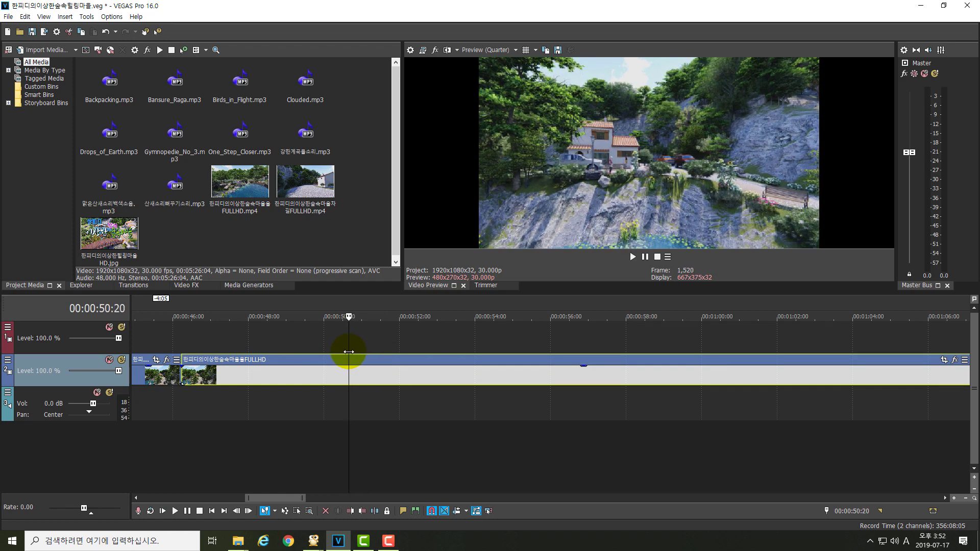
left_click(347, 372)
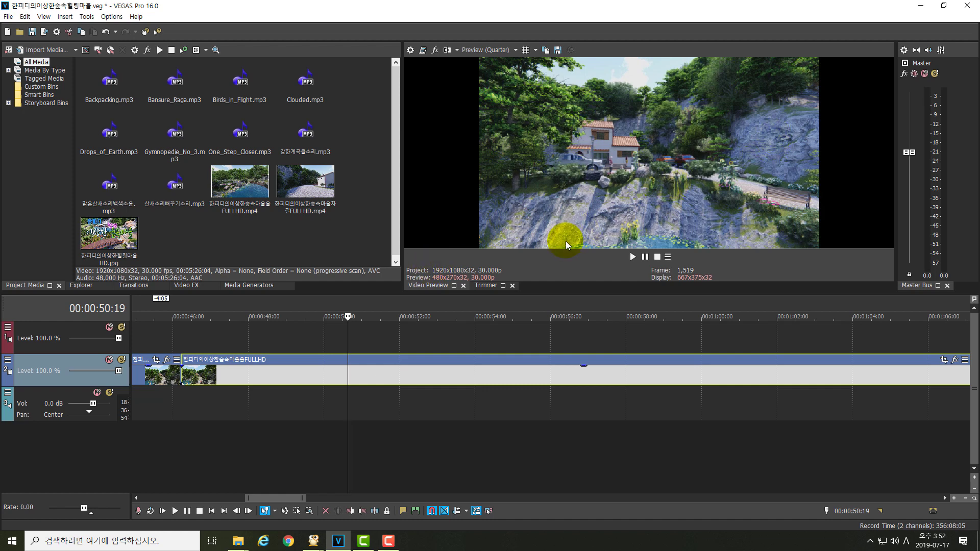
key("s")
Step: Delete the piece between the two cuts and move the remaining village clip back to 00:00:46:07 to close the gap
left_click(293, 377)
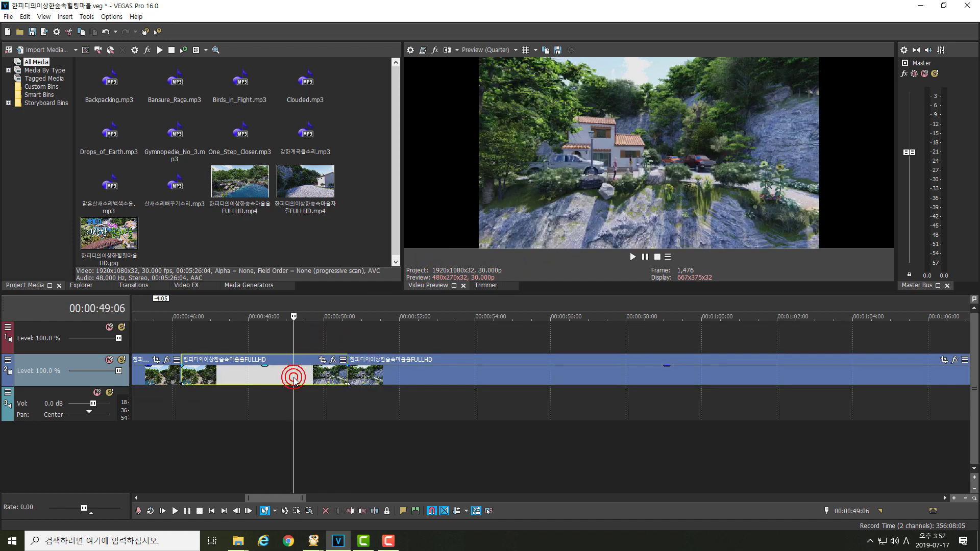
key("Delete")
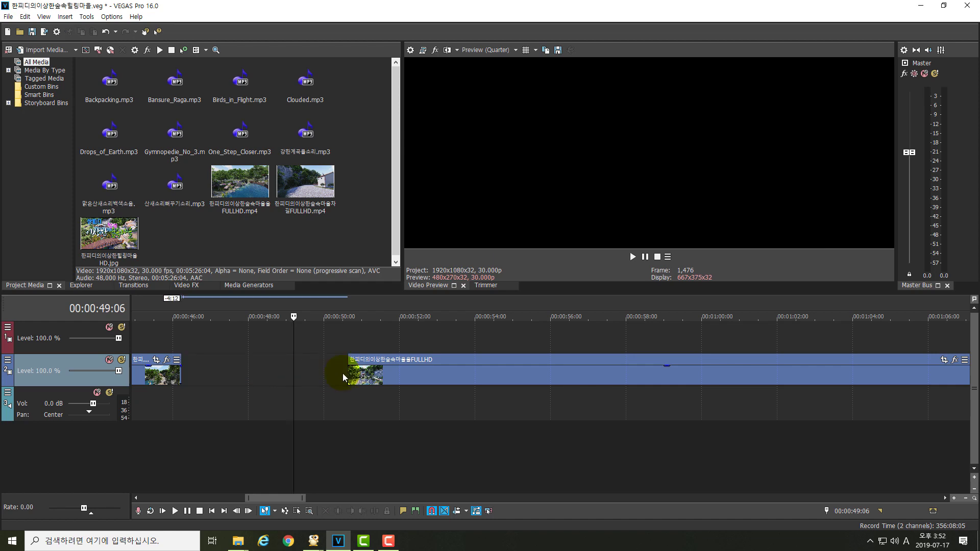
left_click_drag(365, 375, 234, 372)
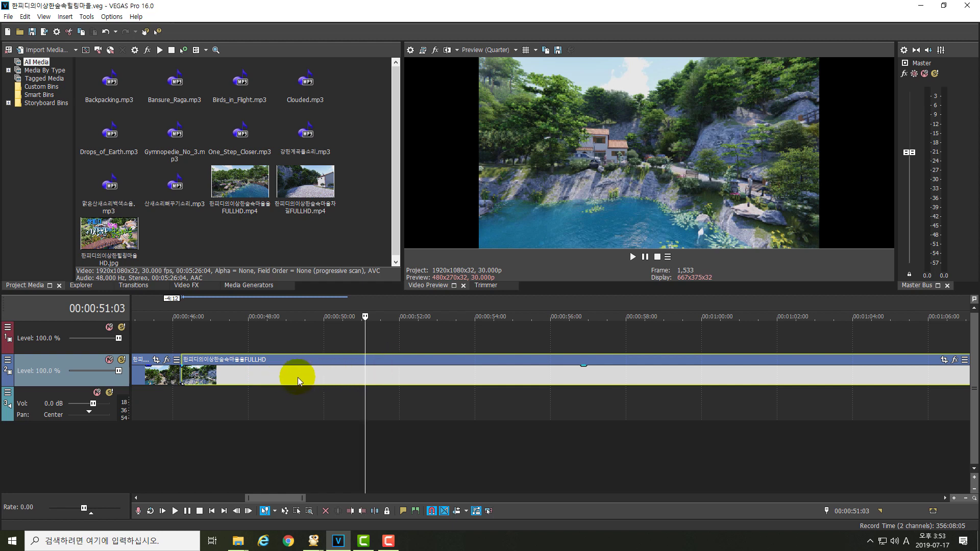
Step: Play the village clip from the join at 00:00:46:07 and replay the transition into the gazebo scene to check it
left_click(293, 377)
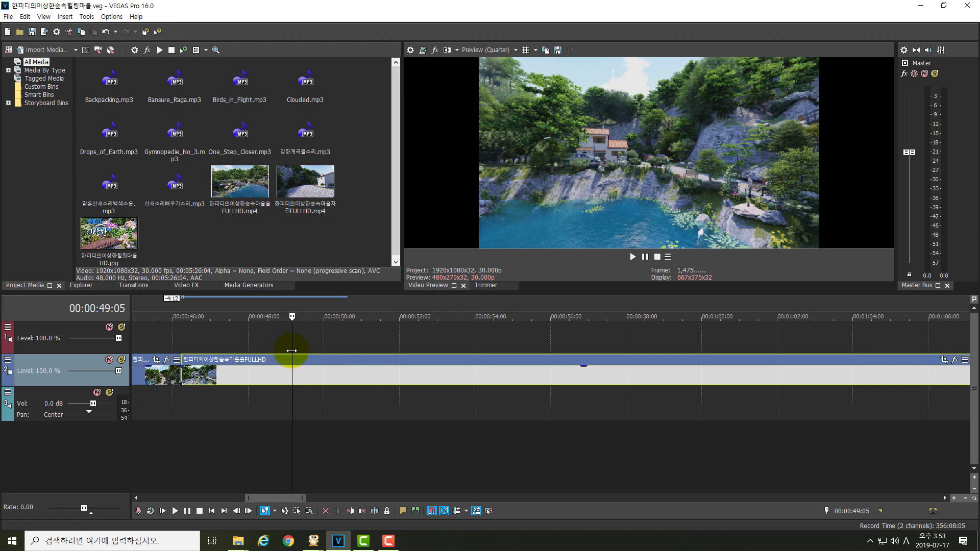
left_click(182, 358)
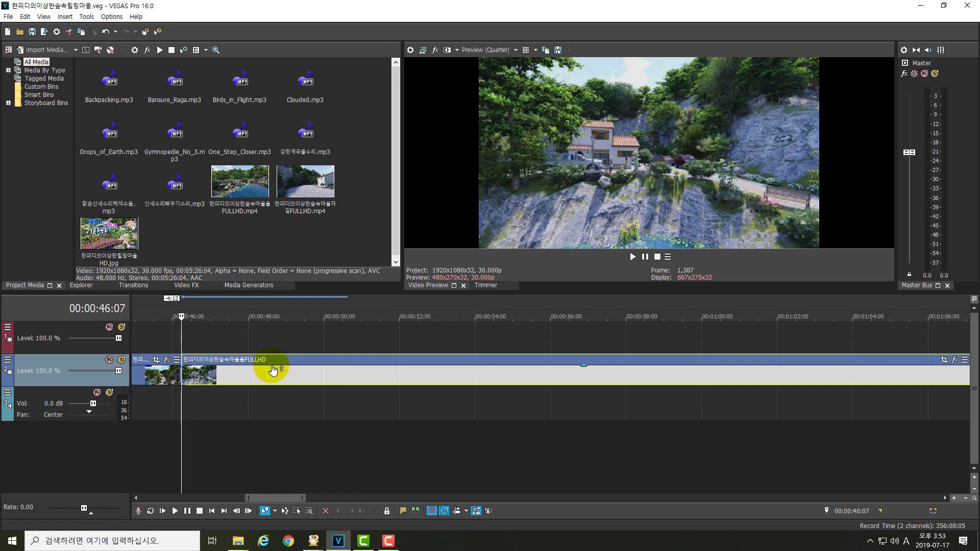
key("space")
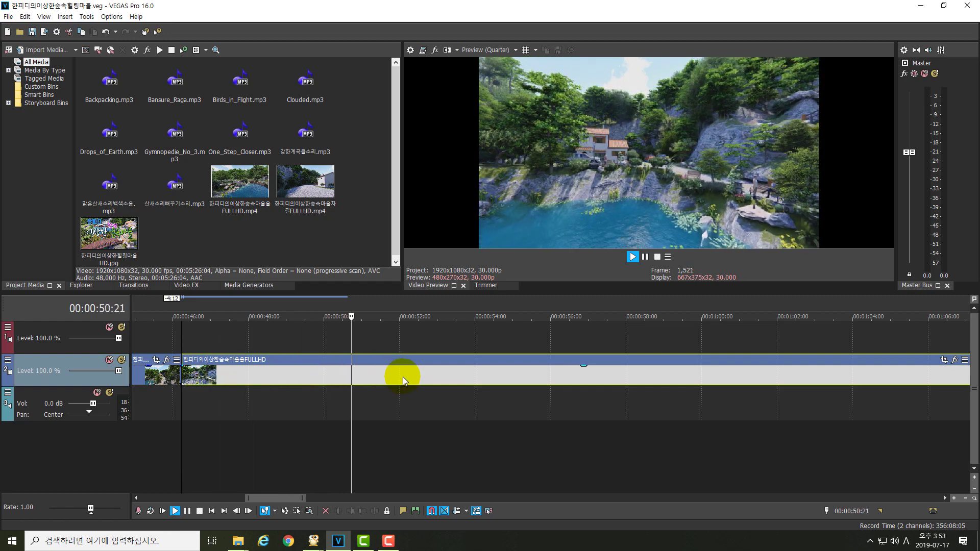
key("Return")
key("space")
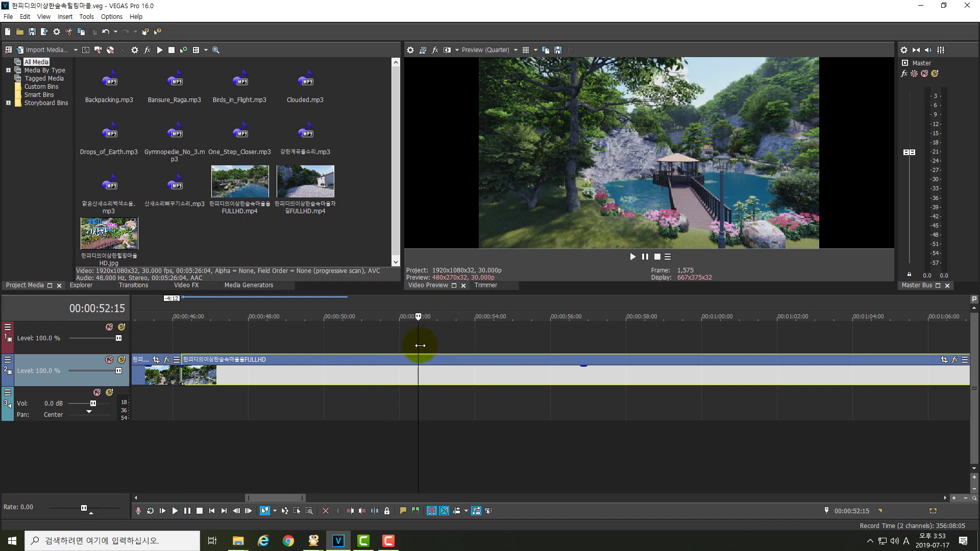
left_click(418, 343)
key("space")
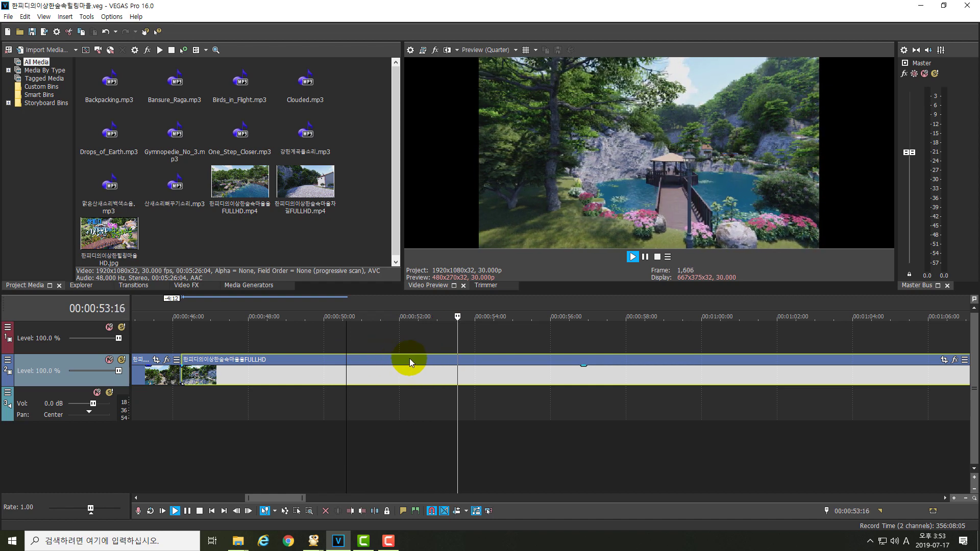
left_click(473, 335)
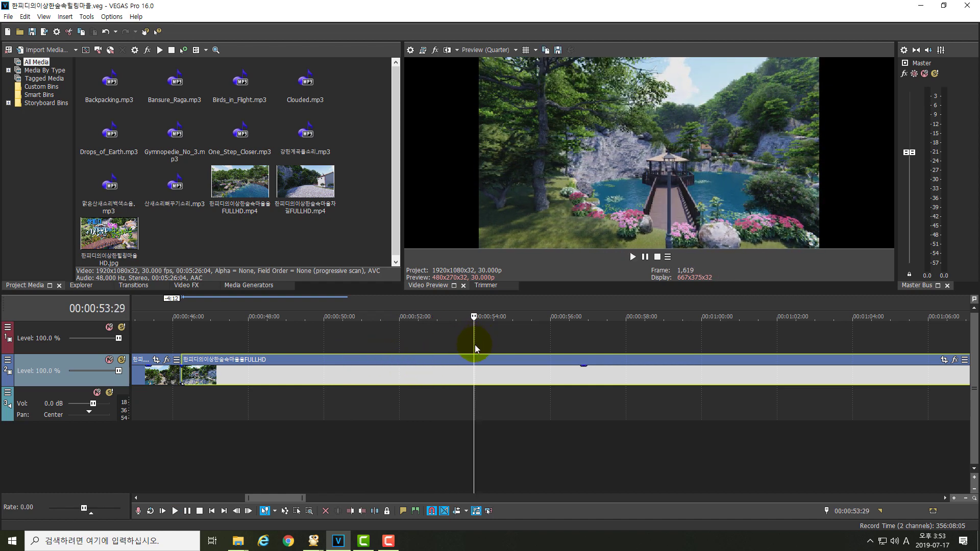
Step: Split the village clip at 00:00:51:18 and again at 00:00:53:11, around the start of the gazebo scene
left_click_drag(473, 352, 385, 384)
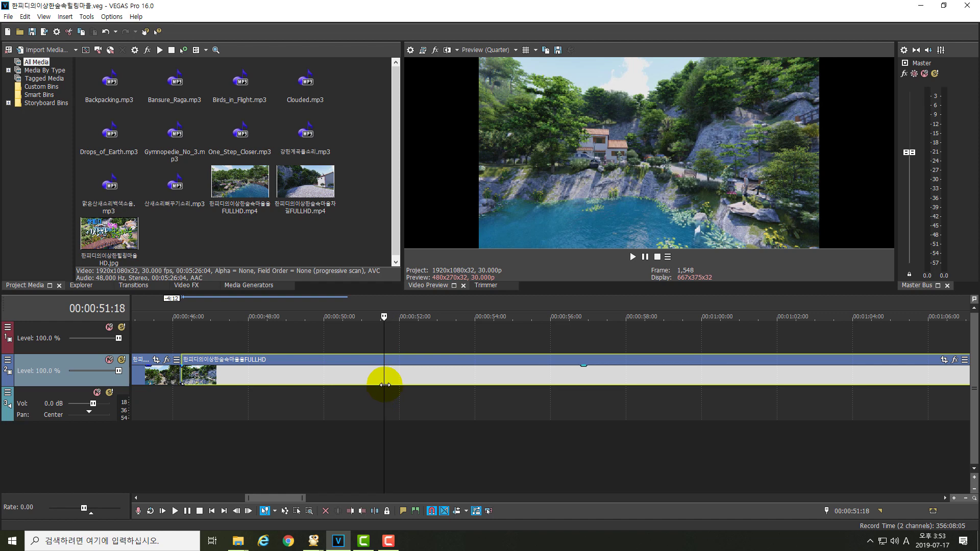
key("s")
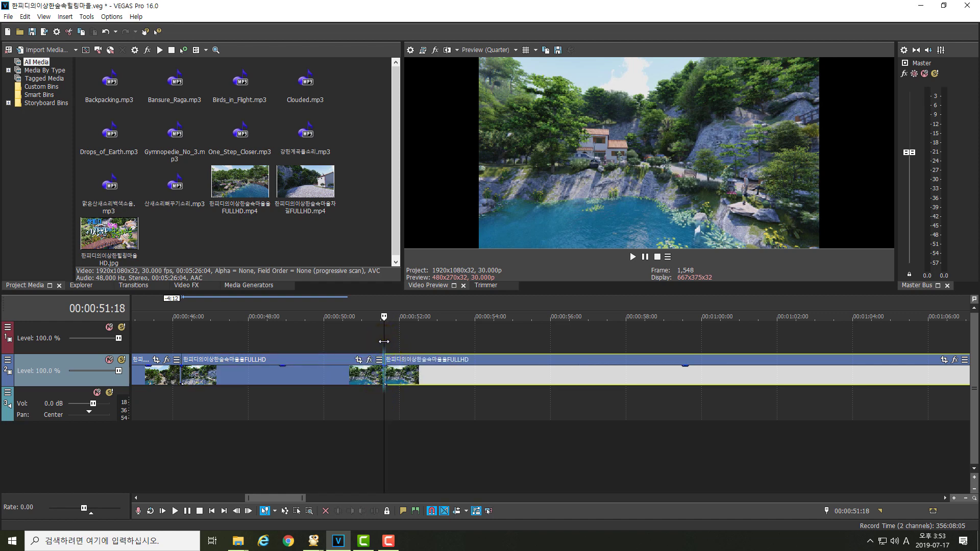
left_click_drag(384, 342, 451, 372)
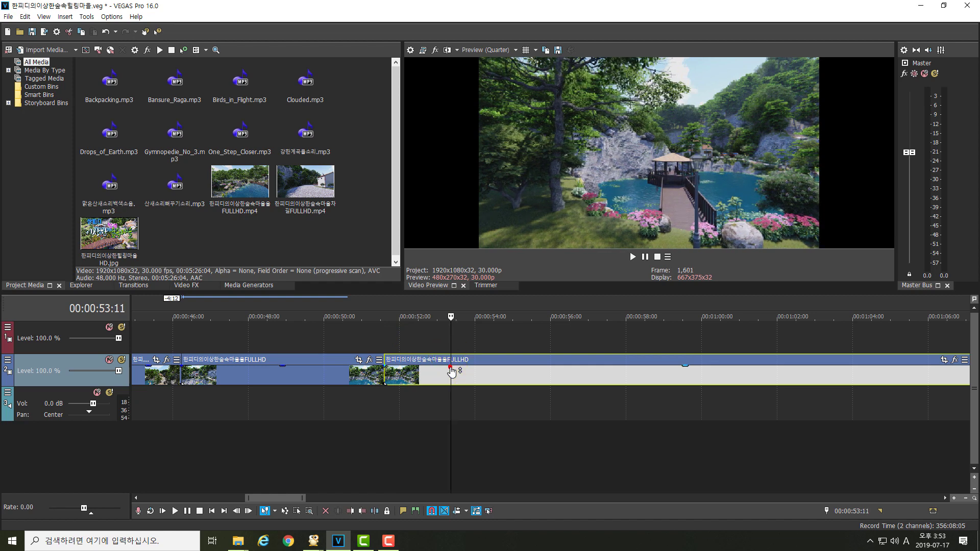
key("s")
Step: Delete the short piece between the new cuts and move the remaining village clip back to 00:00:51:18 to close the gap
left_click(415, 373)
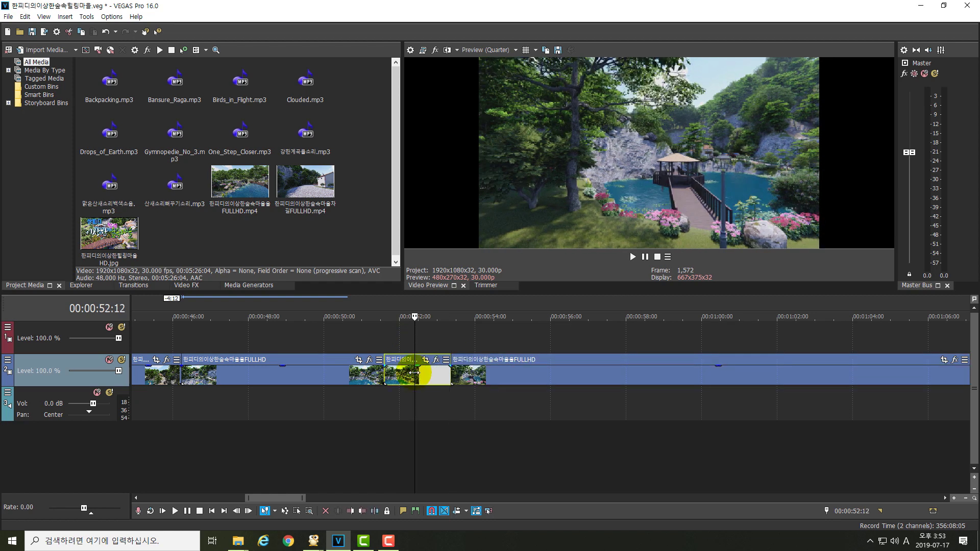
key("Delete")
left_click(485, 372)
left_click_drag(471, 378, 406, 380)
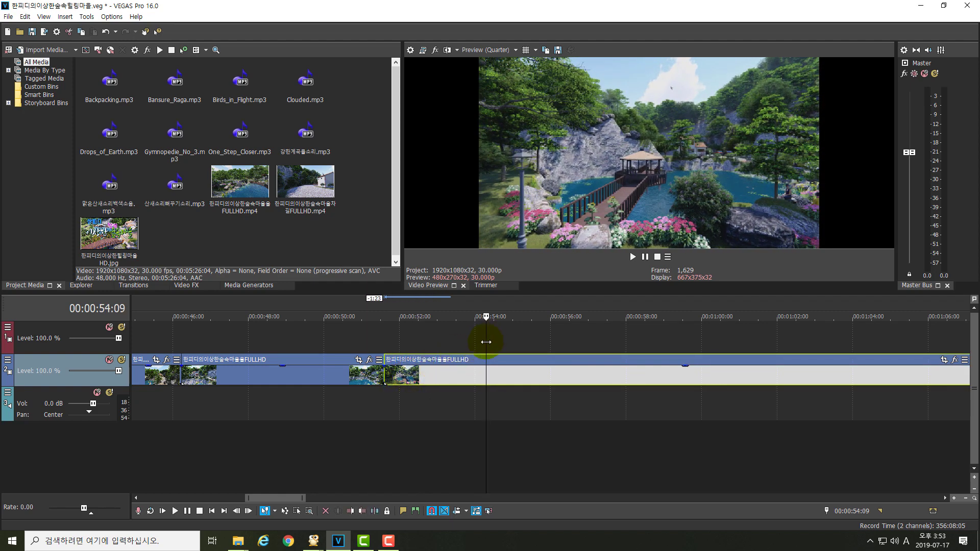
Step: Play the village clip from the join at 00:00:51:18 and split it at 00:01:01:19 in the lawn scene
left_click_drag(486, 342, 385, 350)
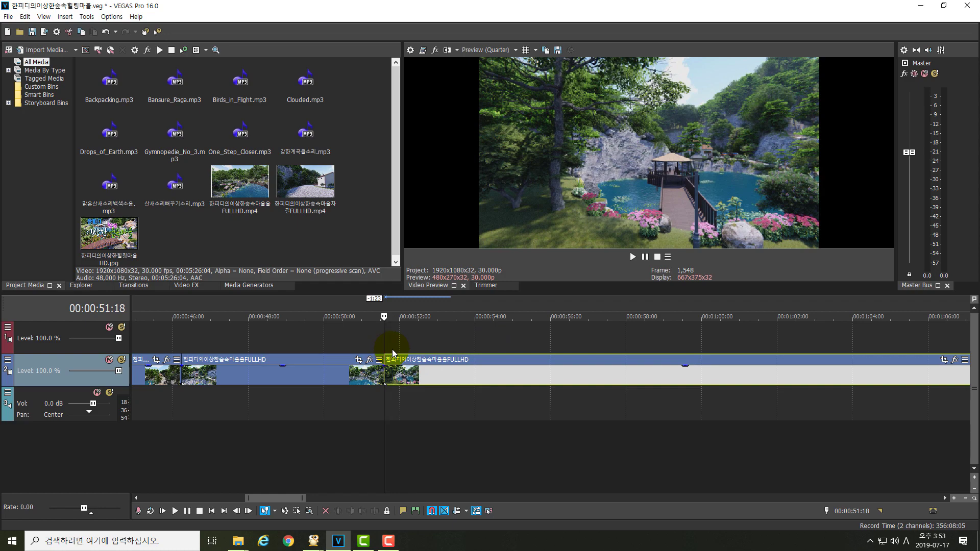
key("space")
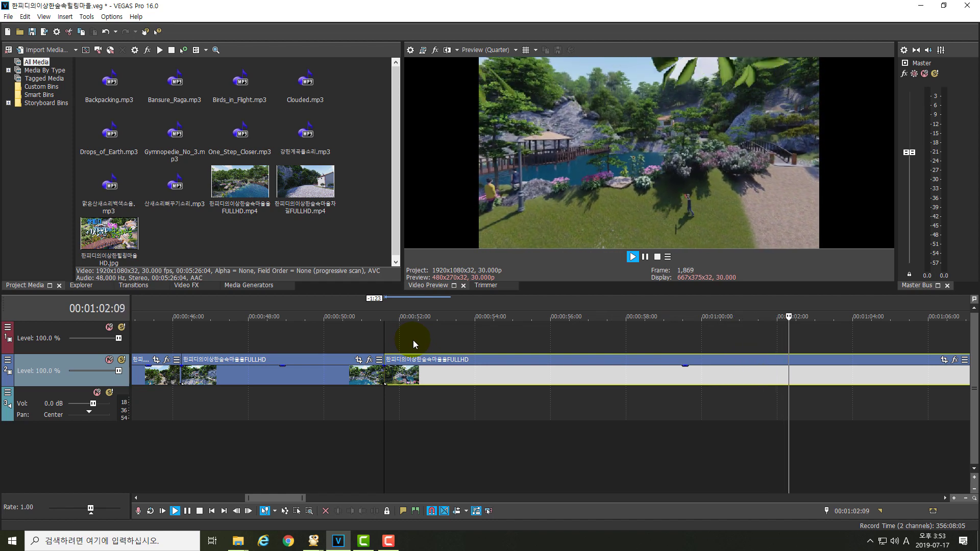
key("Return")
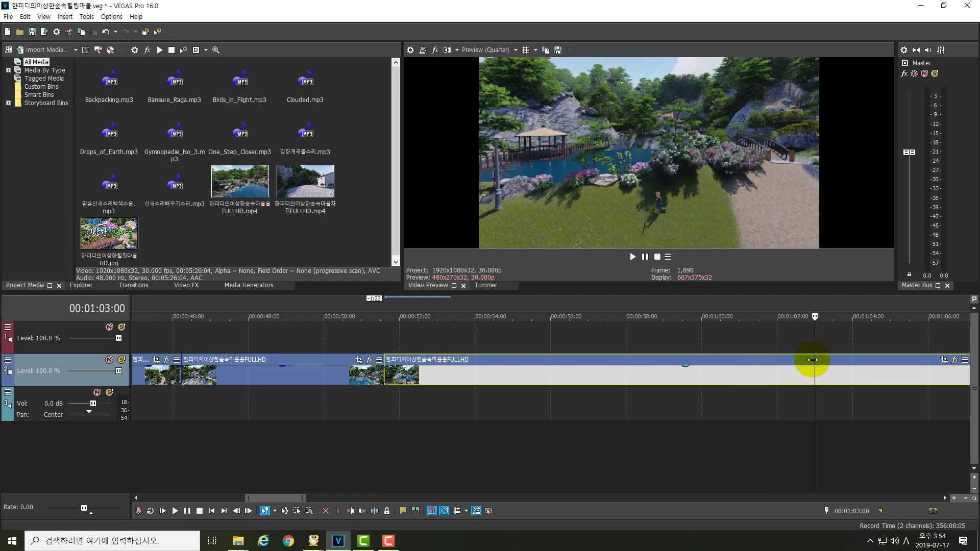
left_click_drag(815, 358, 706, 371)
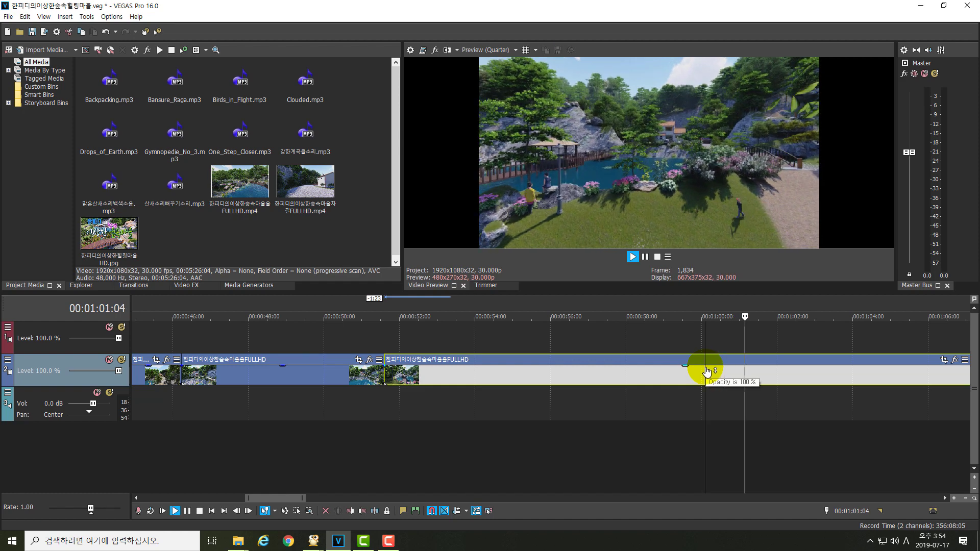
key("Return")
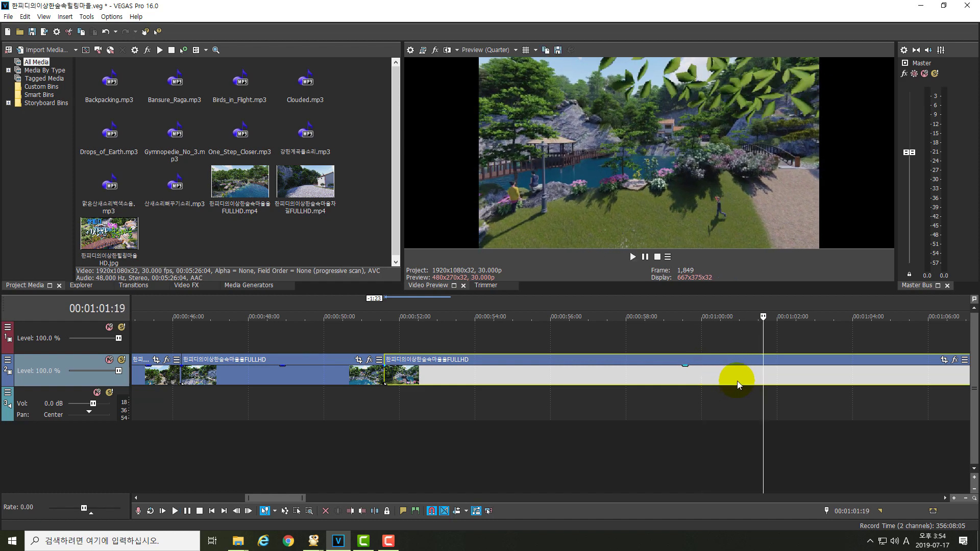
key("s")
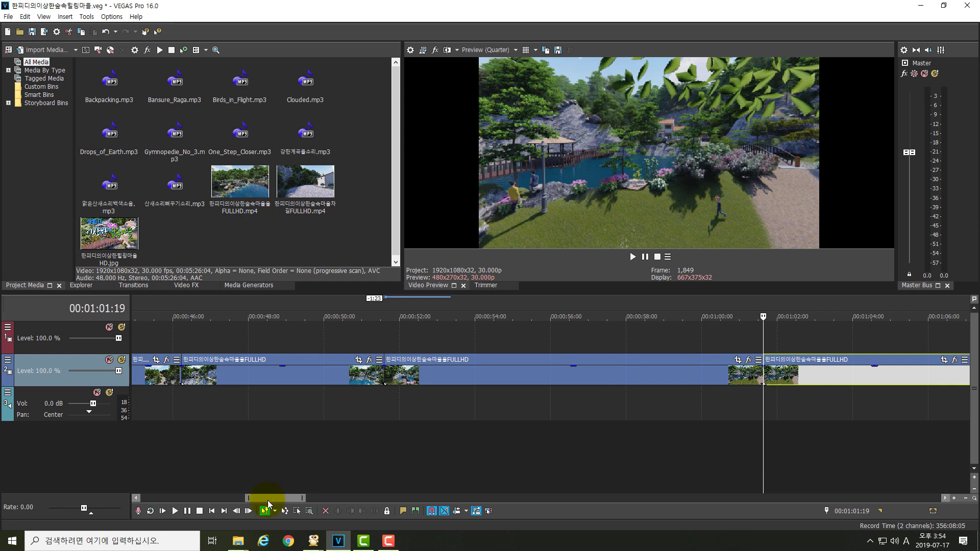
Step: Play onward from the new cut and split the village clip again at 00:01:09:26, where the cliff and pond scene starts
left_click_drag(268, 499, 303, 498)
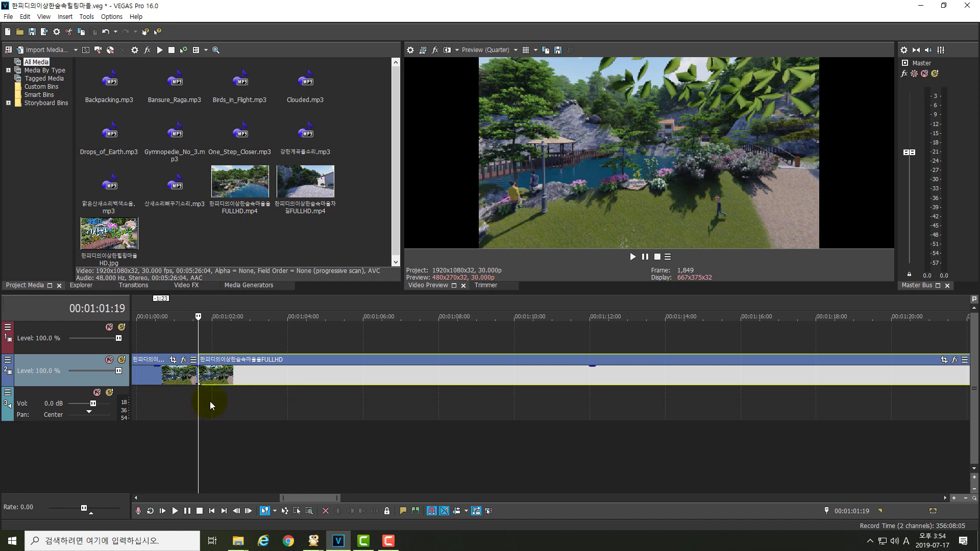
key("space")
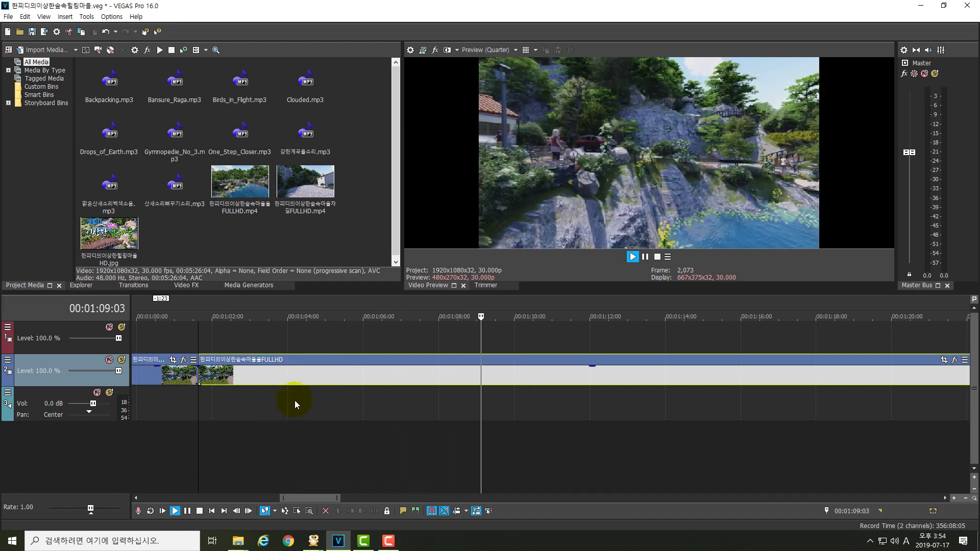
key("Return")
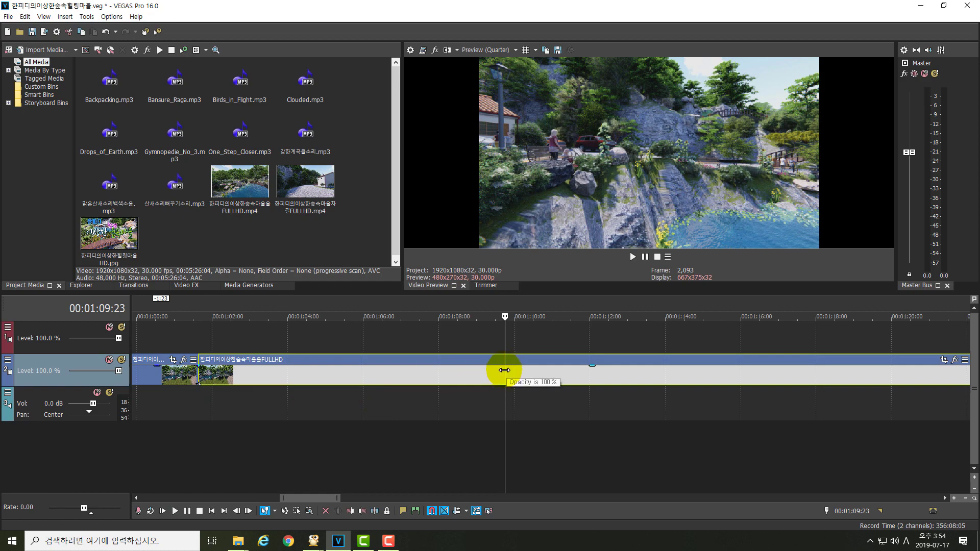
mouse_move(504, 371)
left_mouse_down()
mouse_move(526, 371)
mouse_move(153, 369)
mouse_move(608, 376)
mouse_move(444, 383)
mouse_move(509, 388)
left_mouse_up()
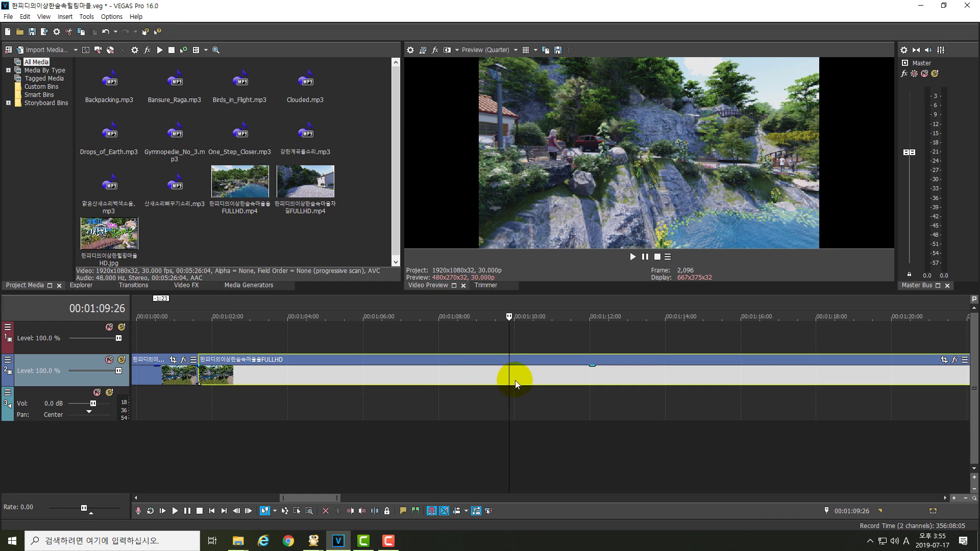
key("s")
Step: Delete the piece between the two cuts and move the remaining village clip back to 00:01:01:19 to close the gap
left_click(387, 378)
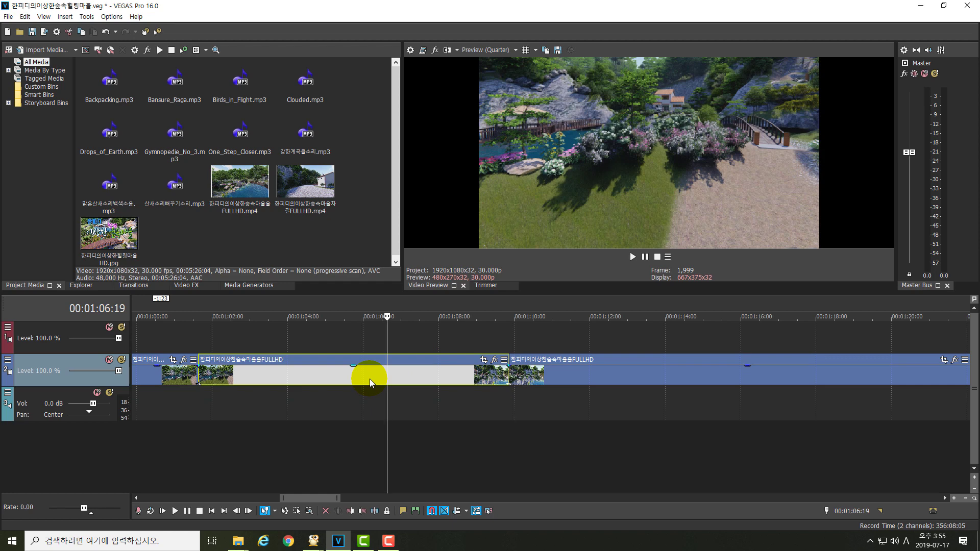
key("Delete")
left_click(541, 376)
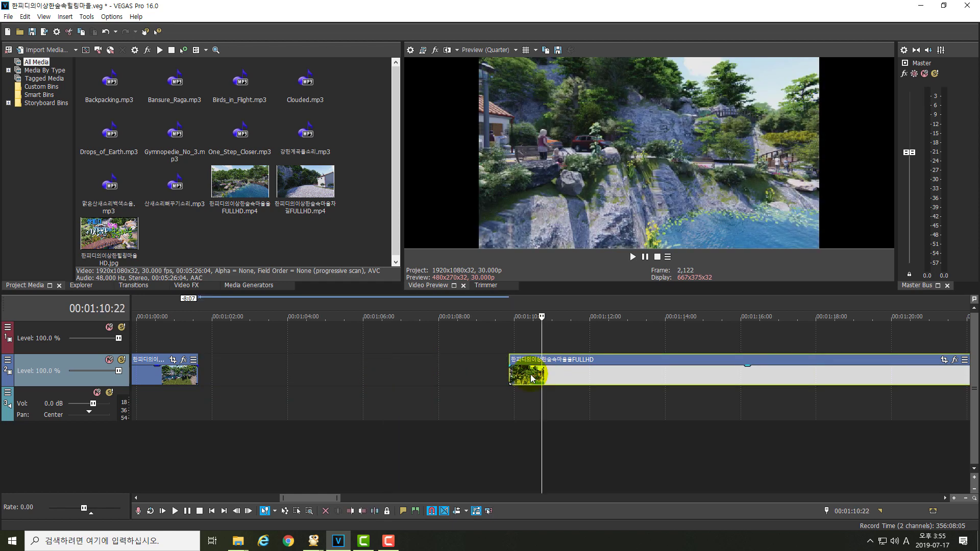
left_click_drag(532, 378, 196, 345)
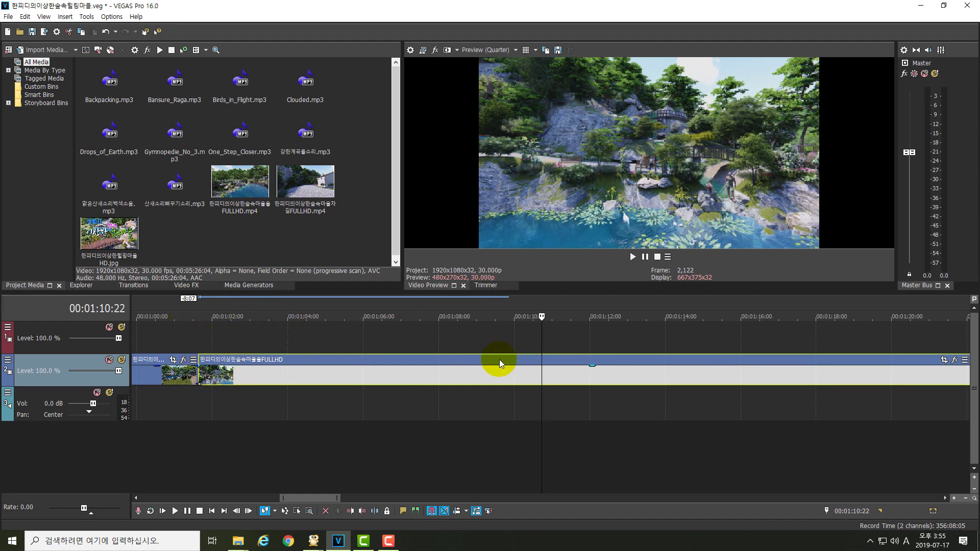
Step: Play the village clip from the join at 00:01:01:19 and review the cliff and pond scene
left_click(203, 307)
left_click(196, 343)
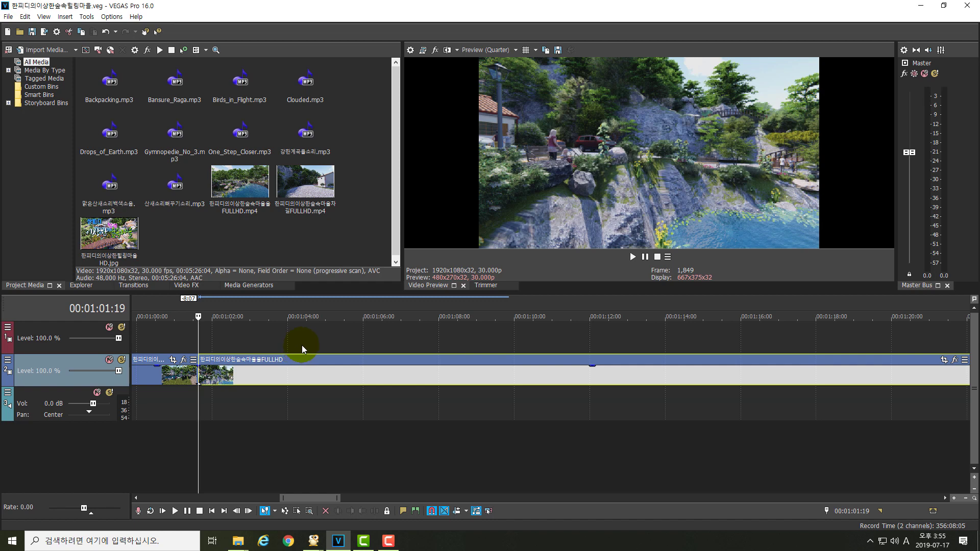
key("space")
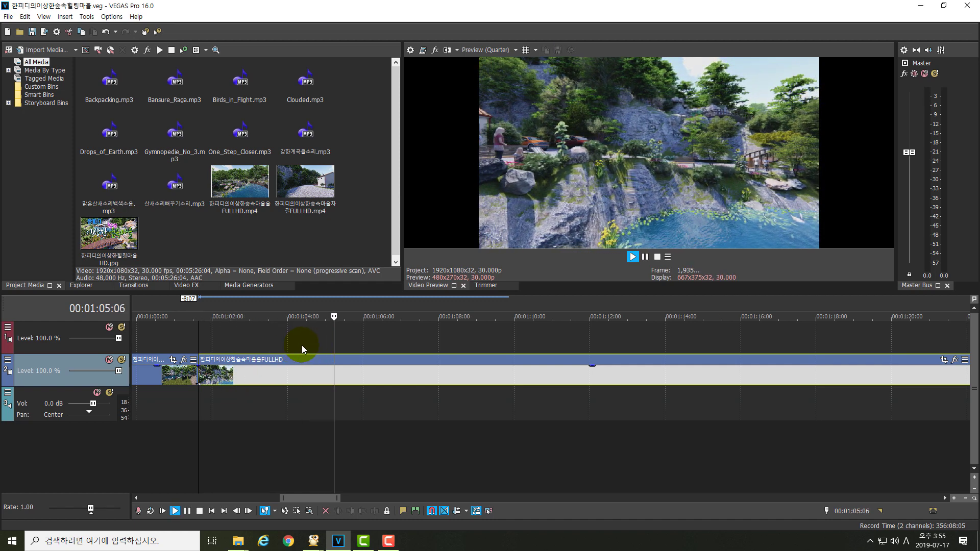
key("space")
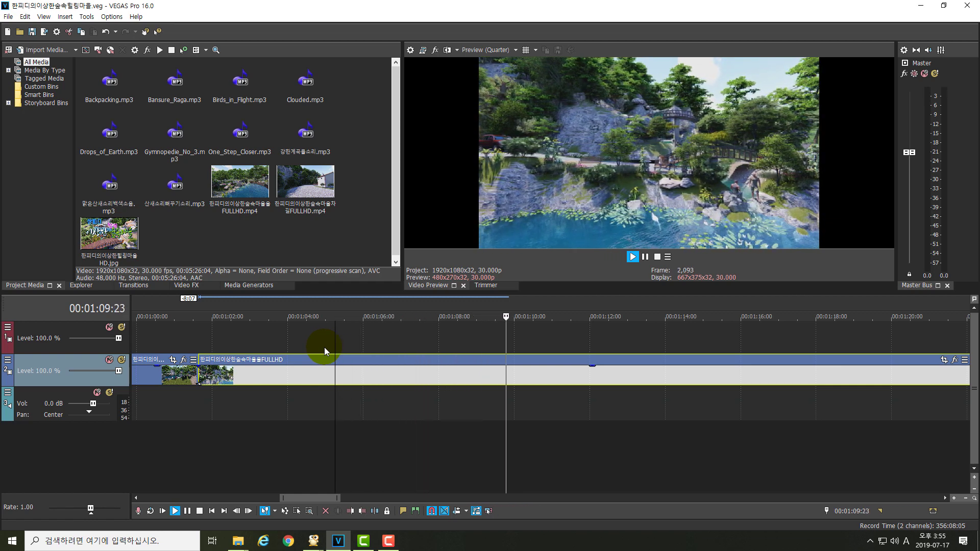
key("space")
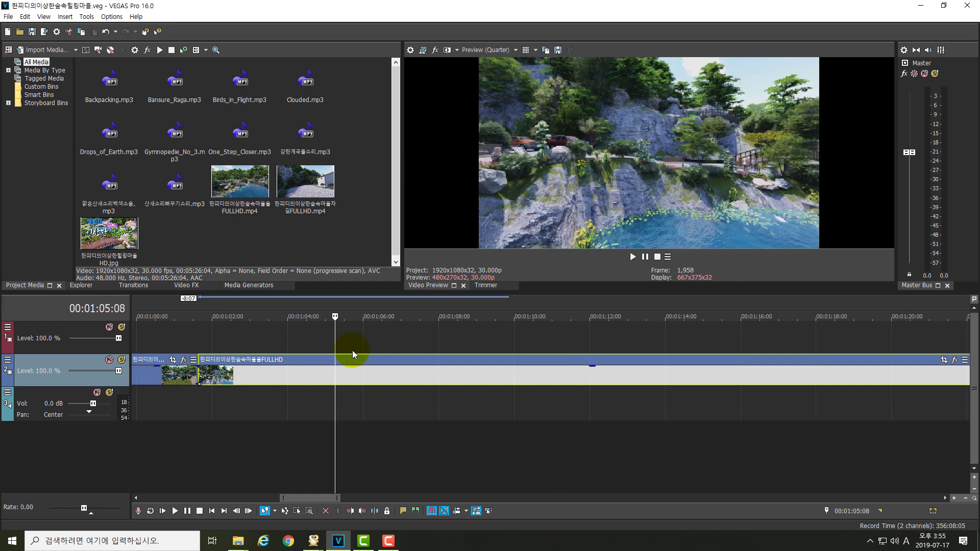
key("space")
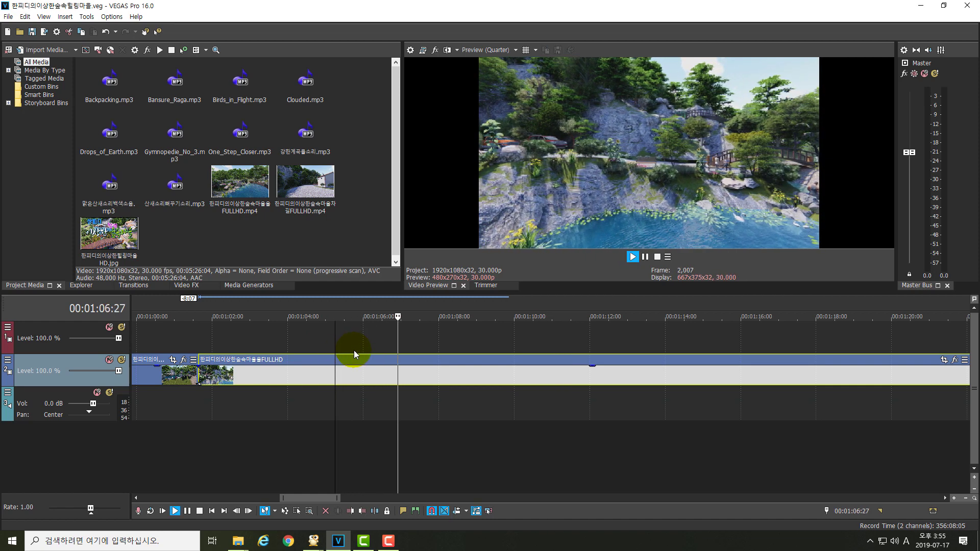
key("Return")
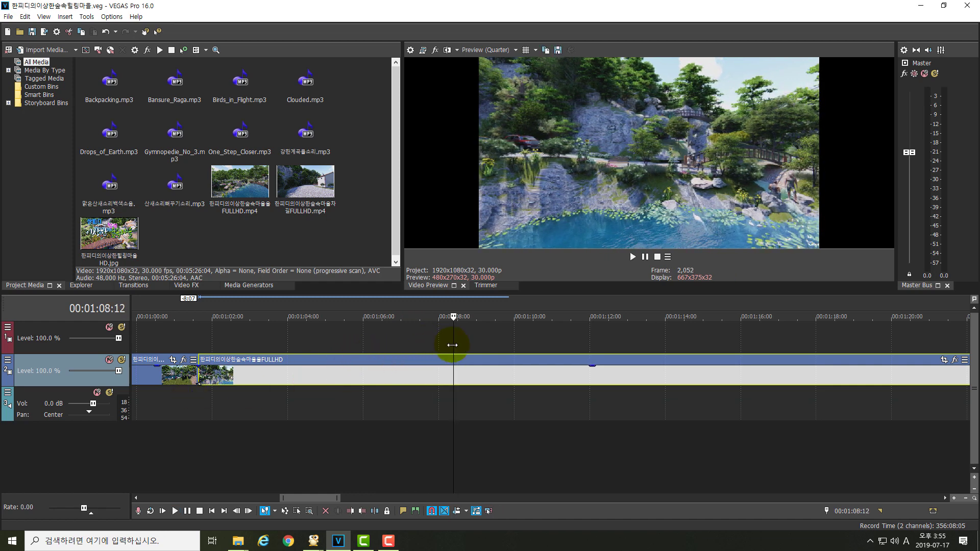
Step: Replay the cliff and pond scene from 00:01:01:19 and split the village clip at 00:01:15:07
left_click_drag(452, 345, 198, 351)
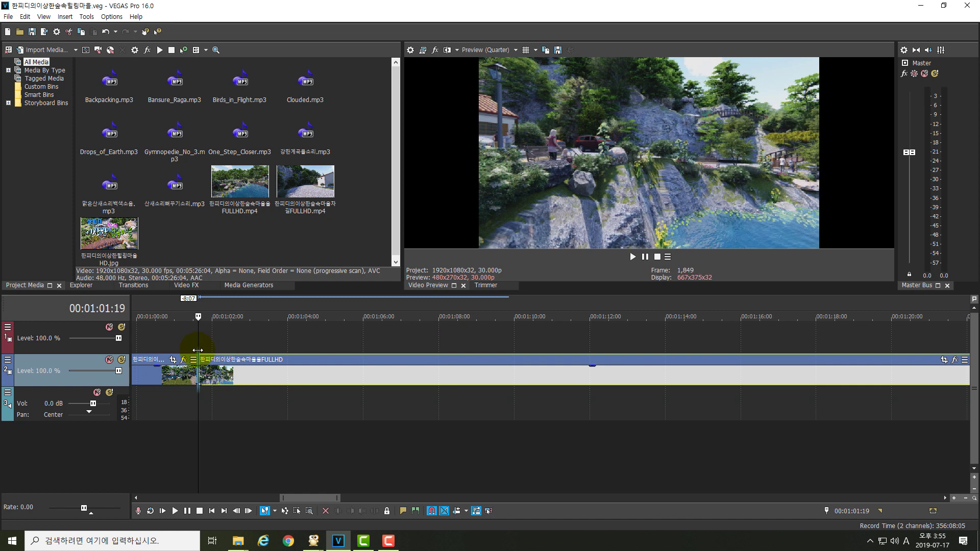
key("space")
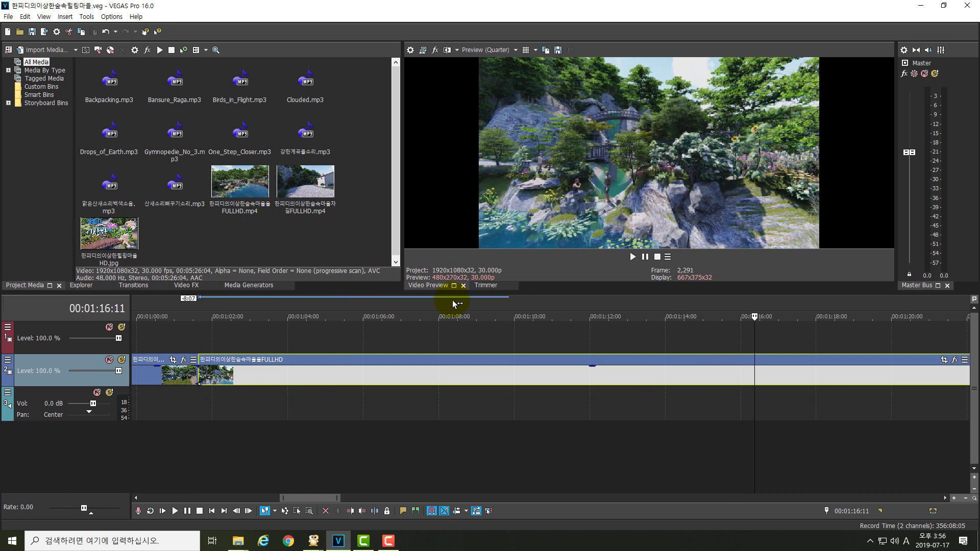
key("space")
left_click_drag(754, 348, 712, 349)
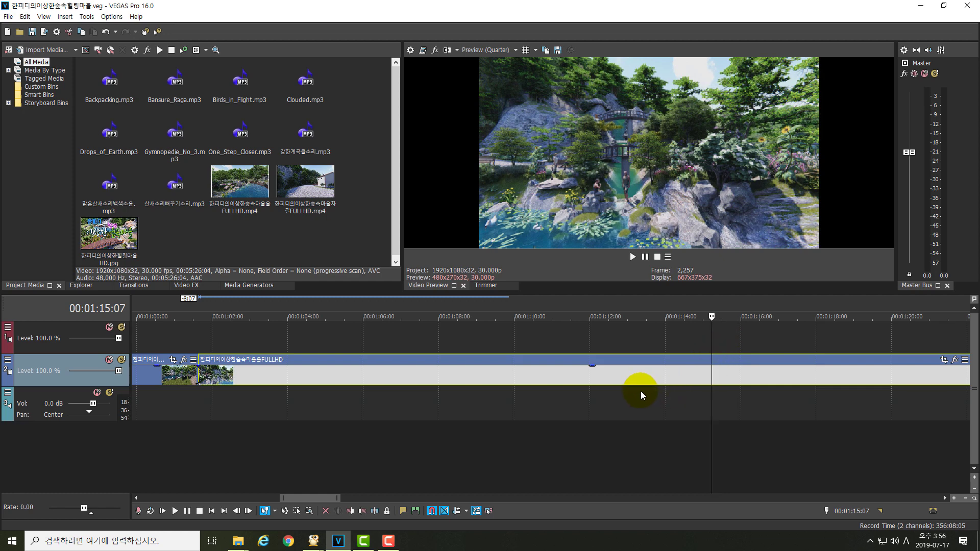
key("s")
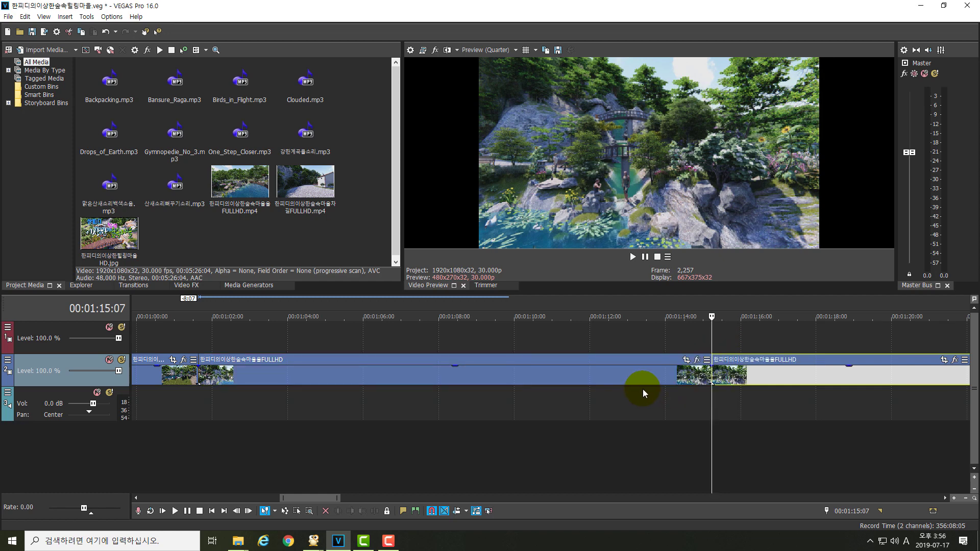
Step: Play onward from the cut at 00:01:15:07 and split the village clip at 00:01:20:24 in the tiled-roof scene
left_click_drag(324, 501, 348, 500)
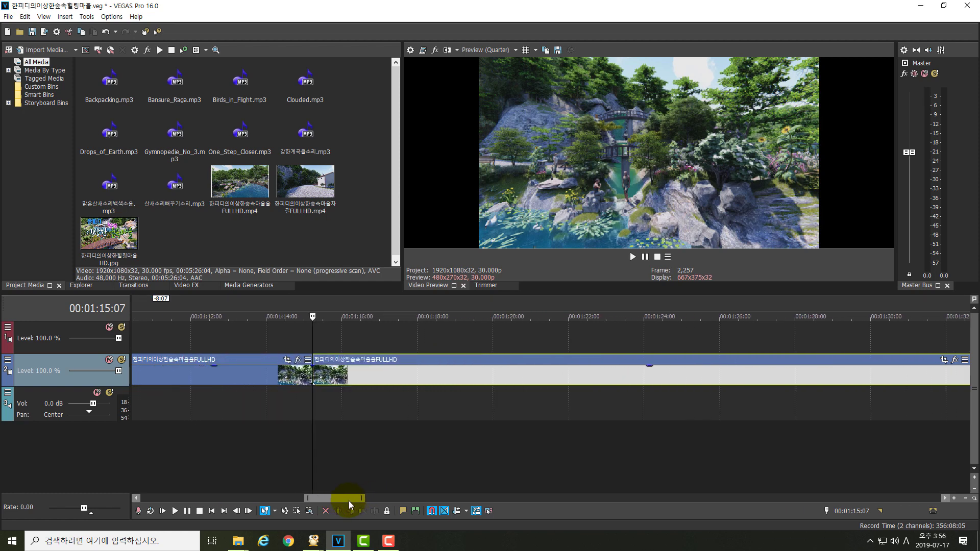
key("space")
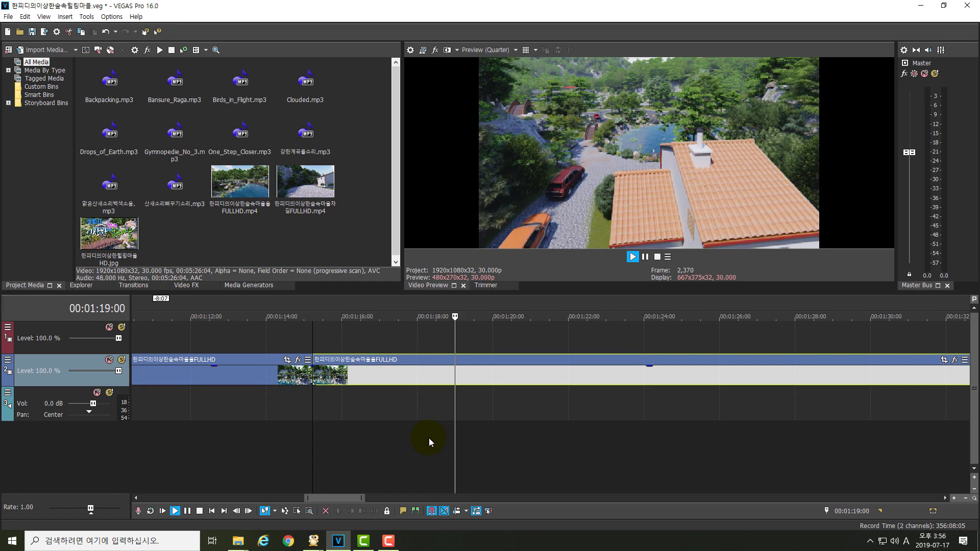
key("space")
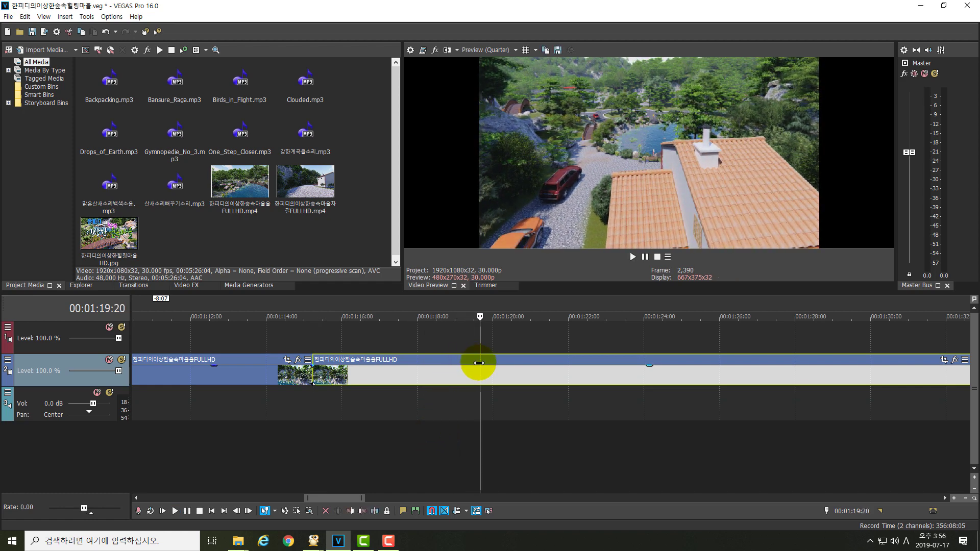
left_click(484, 364)
left_click_drag(484, 364, 520, 367)
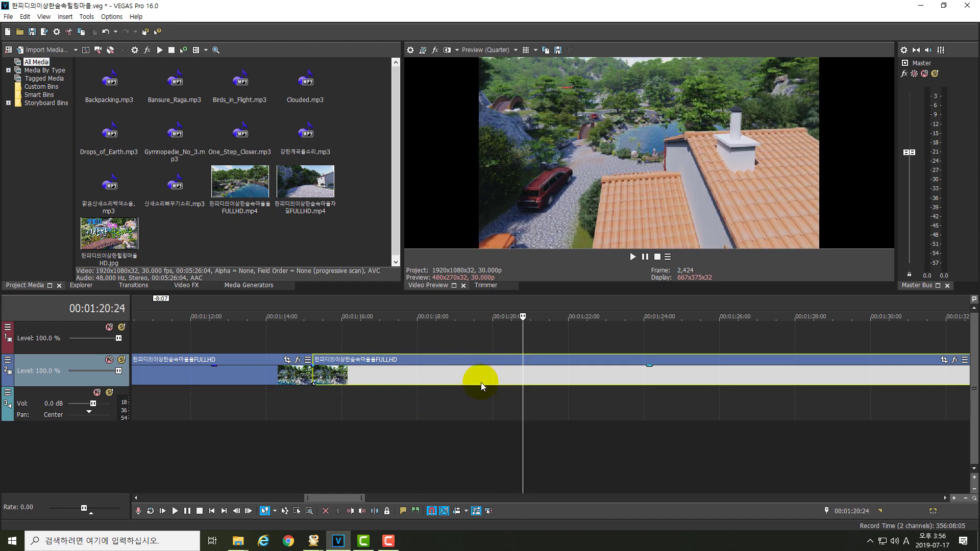
key("s")
Step: Delete the piece between the new cuts and move the remaining village clip back to 00:01:15:07 to close the gap
left_click(427, 374)
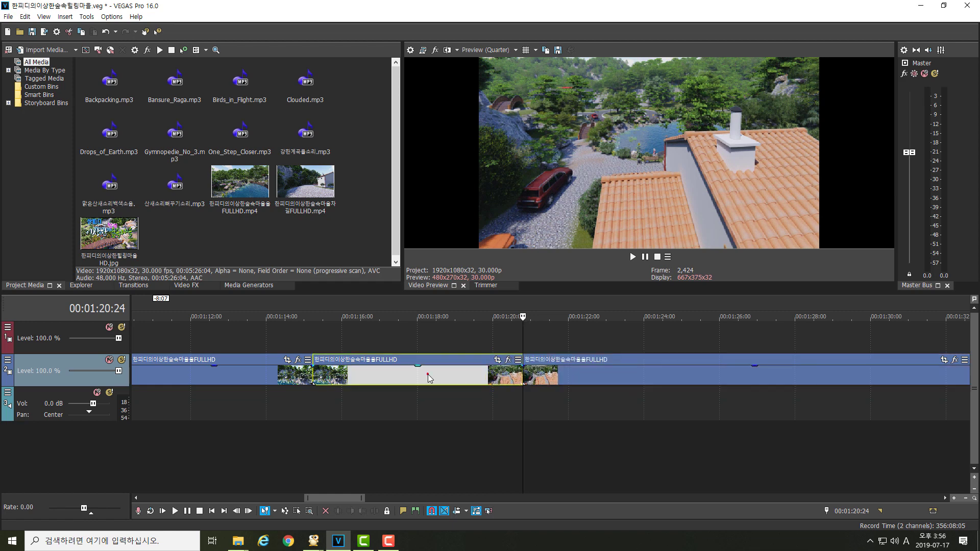
key("Delete")
left_click(543, 374)
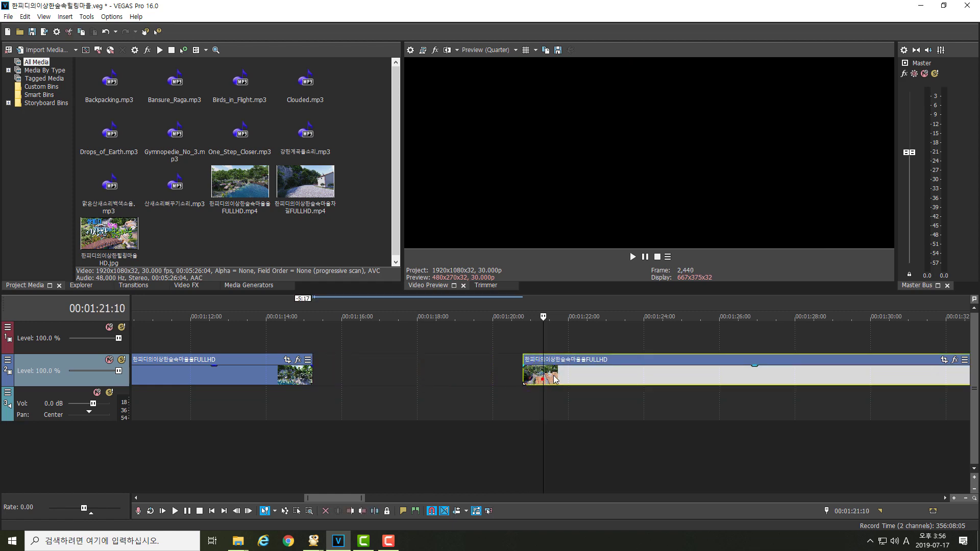
left_click_drag(524, 374, 379, 372)
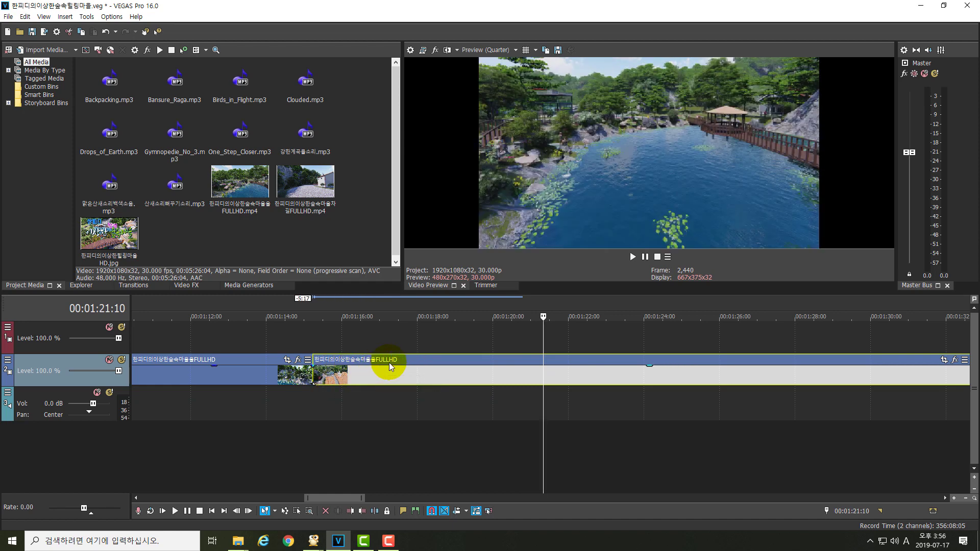
Step: Save the project and play the village clip from the join at 00:01:15:07 to check the footage that follows
key("ctrl+s")
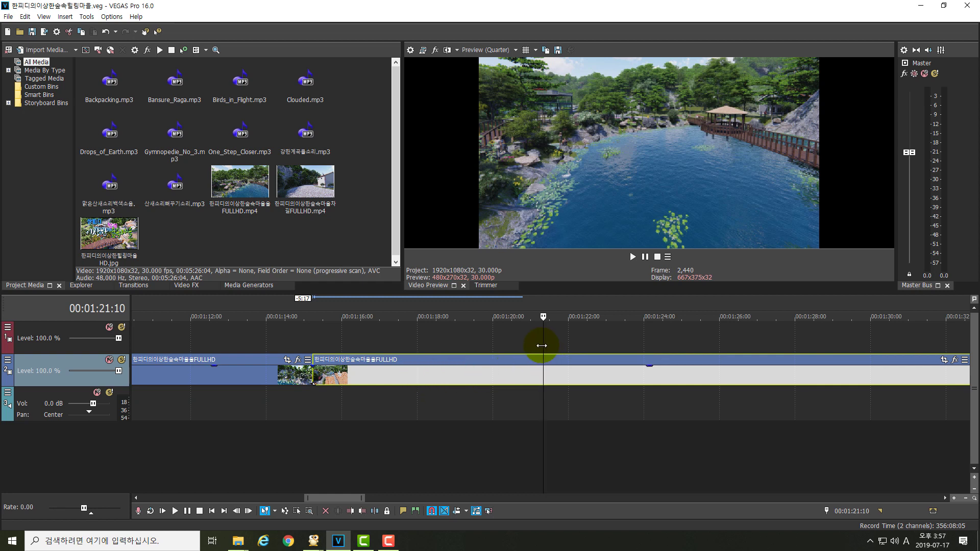
left_click_drag(544, 346, 320, 340)
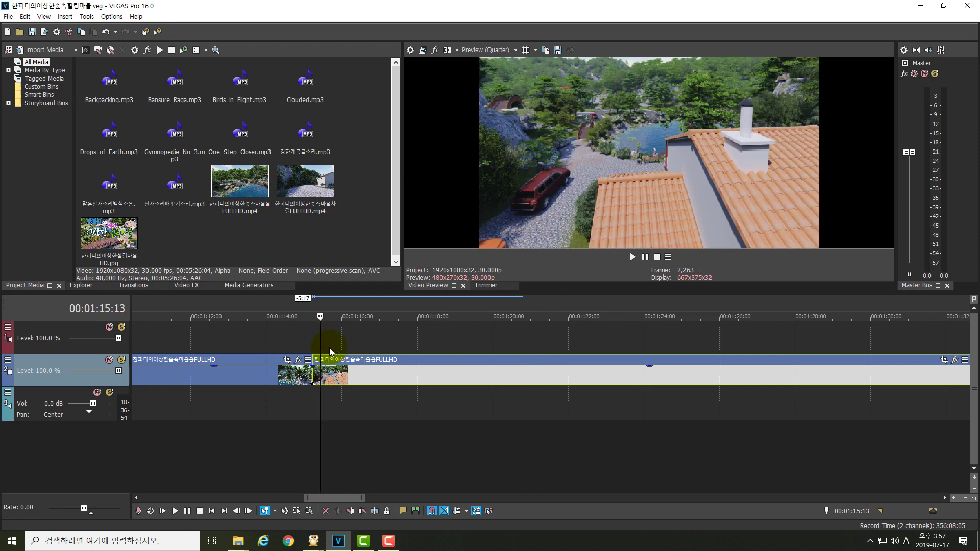
mouse_move(321, 349)
left_mouse_down()
mouse_move(365, 339)
mouse_move(313, 357)
left_mouse_up()
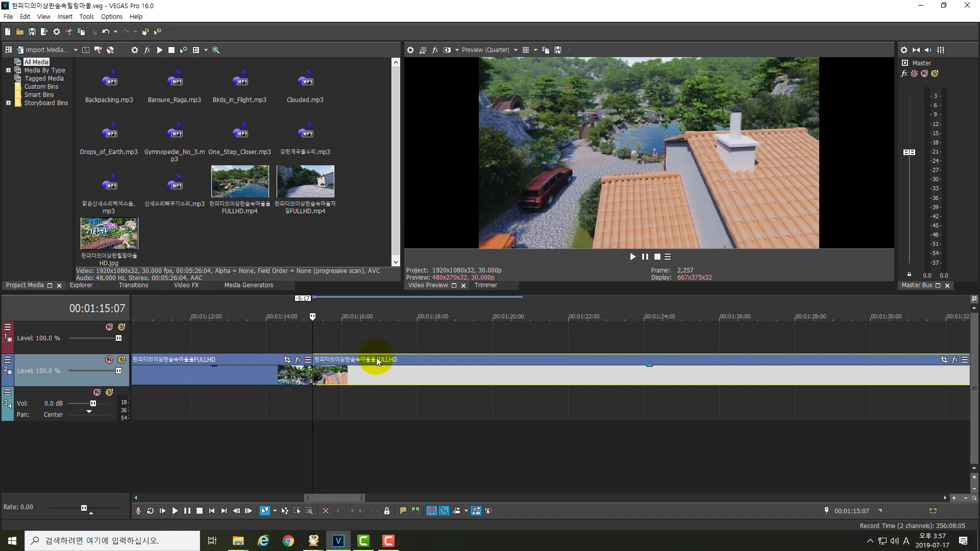
key("space")
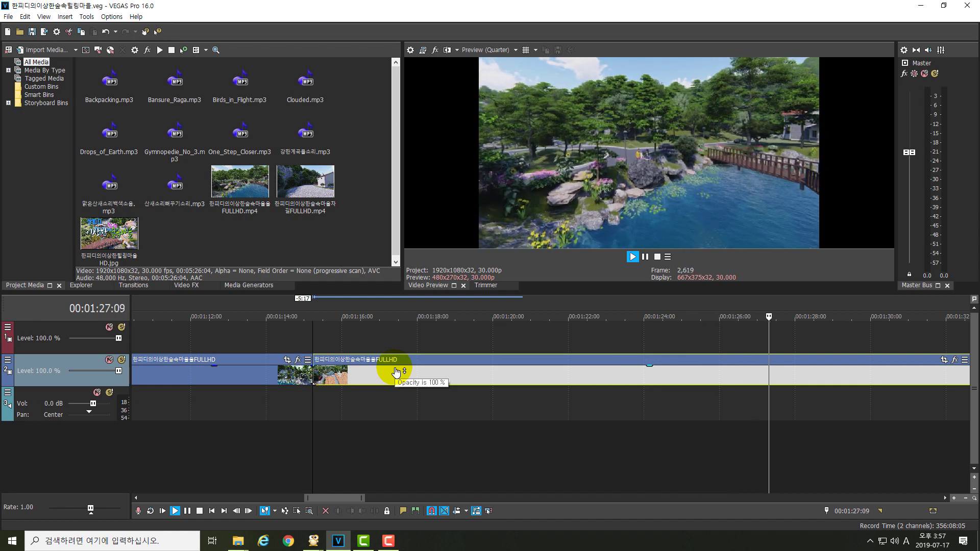
key("space")
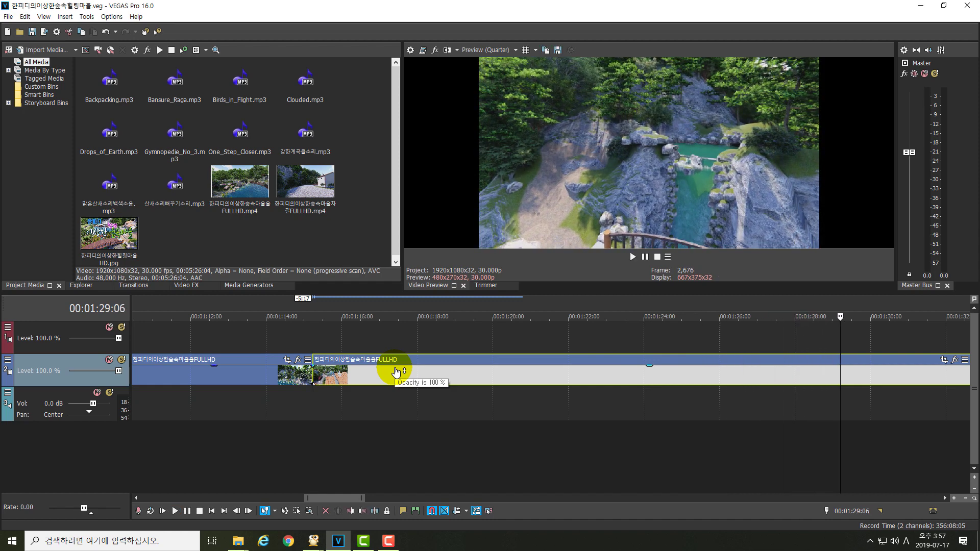
Step: Split the village clip at 00:01:28:09 in the pond and wooden bridge scene
left_click_drag(321, 499, 352, 498)
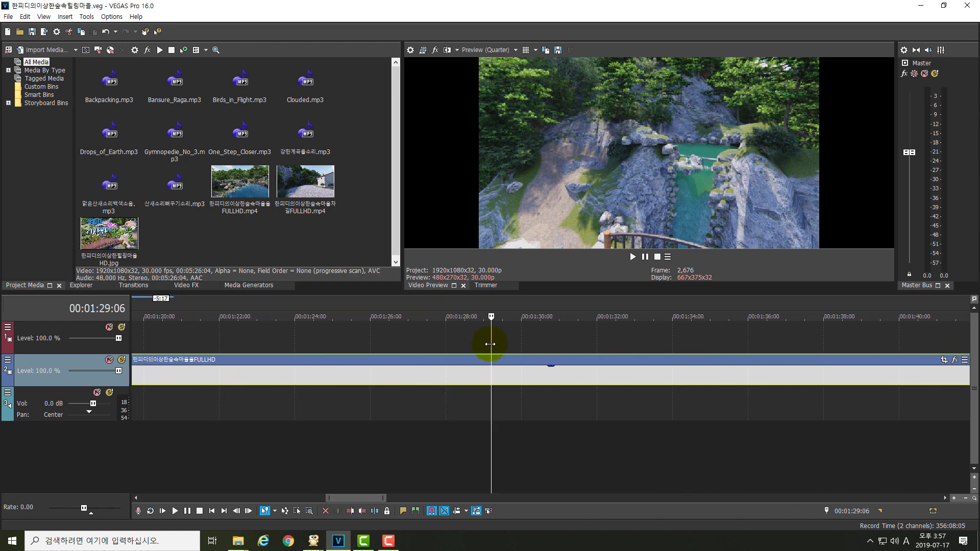
left_click_drag(490, 344, 457, 353)
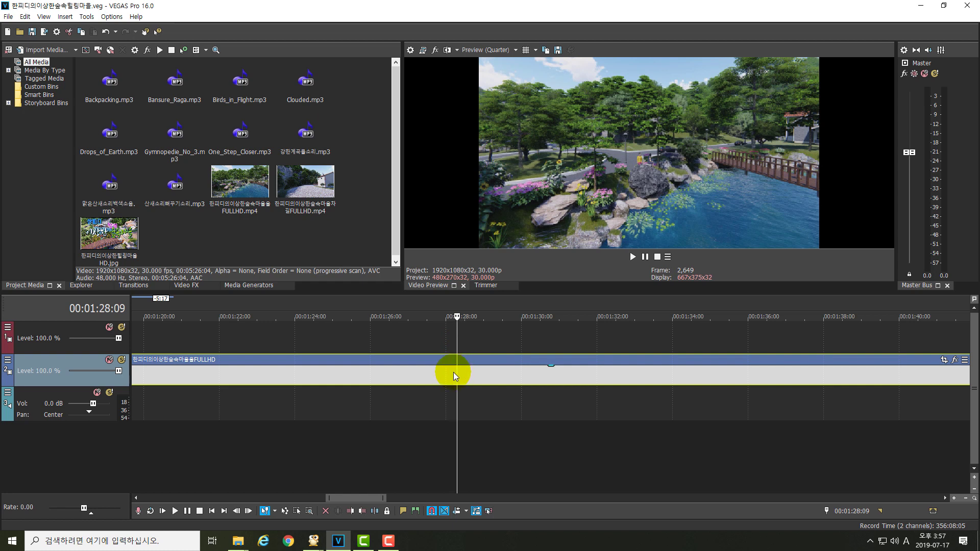
key("s")
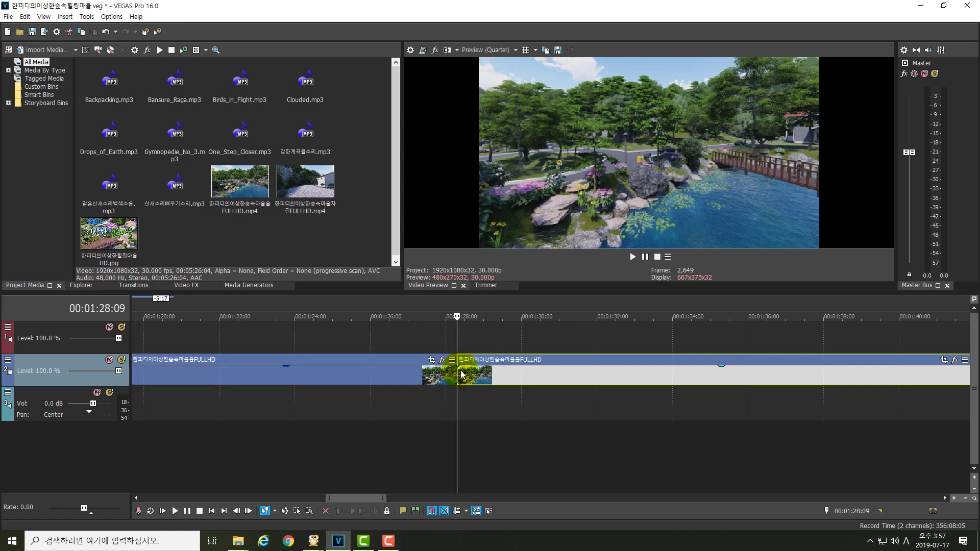
Step: Review the footage just after the cut at 00:01:28:09 and split the village clip again at 00:01:28:21 in the cliff scene
key("space")
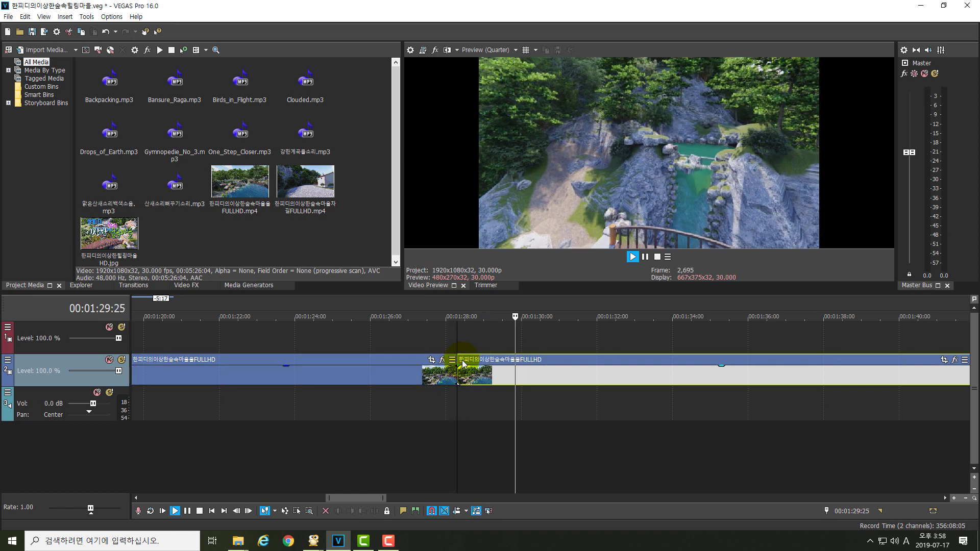
key("space")
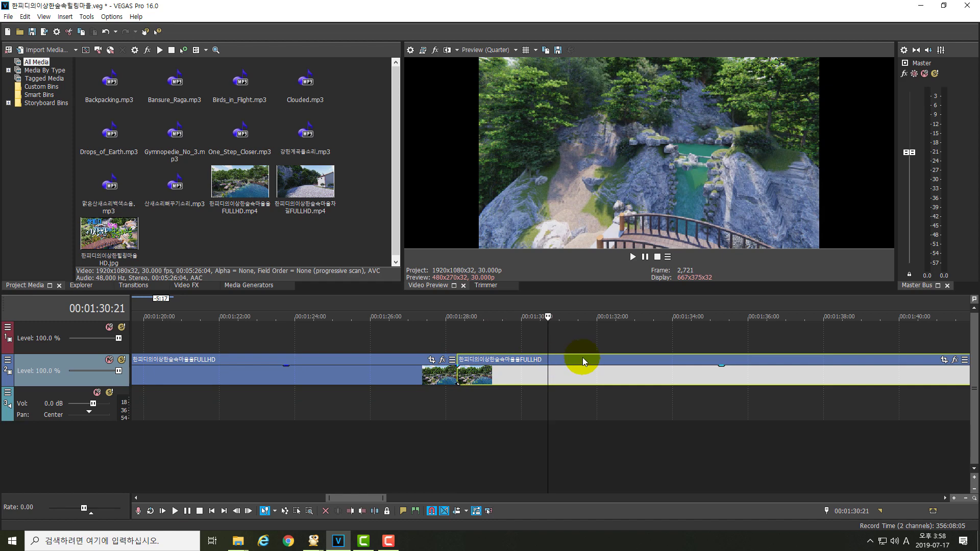
left_click_drag(548, 346, 559, 378)
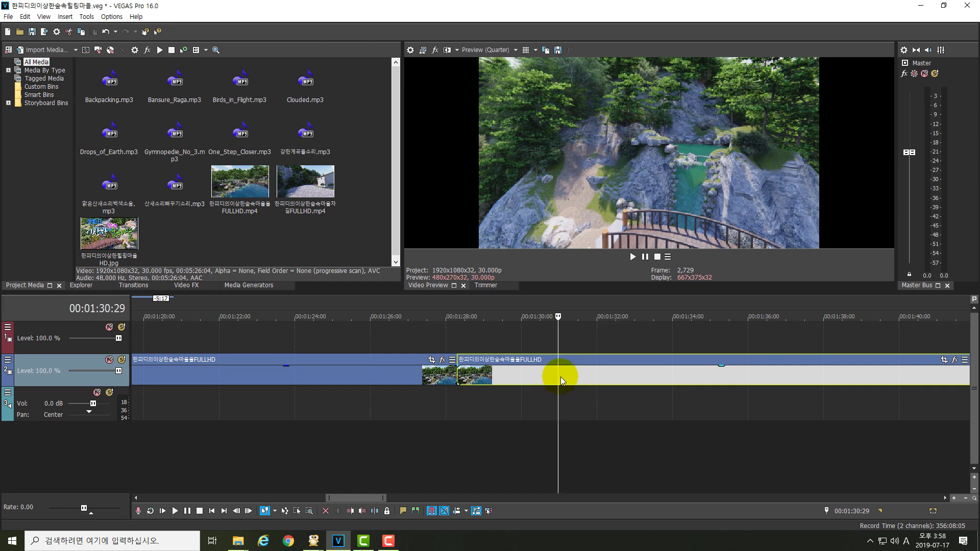
left_click_drag(557, 375, 472, 387)
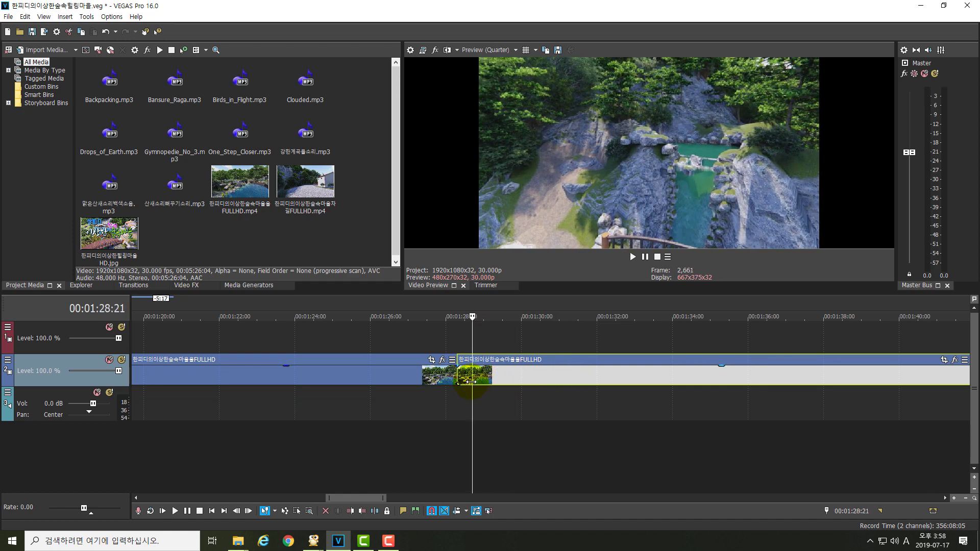
left_click_drag(471, 381, 470, 382)
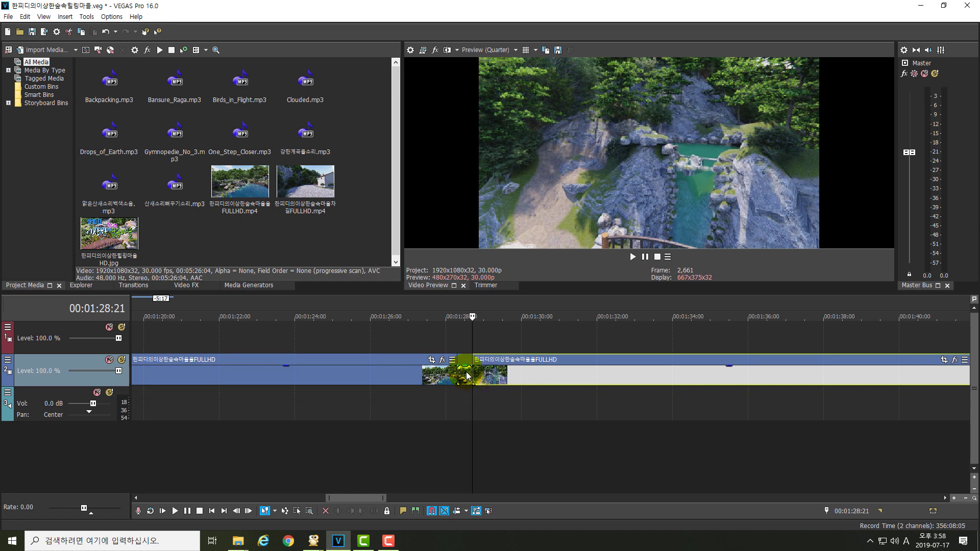
Step: Delete the short piece between the two new cuts and move the remaining village clip back to 00:01:28:09 to close the gap
left_click(467, 376)
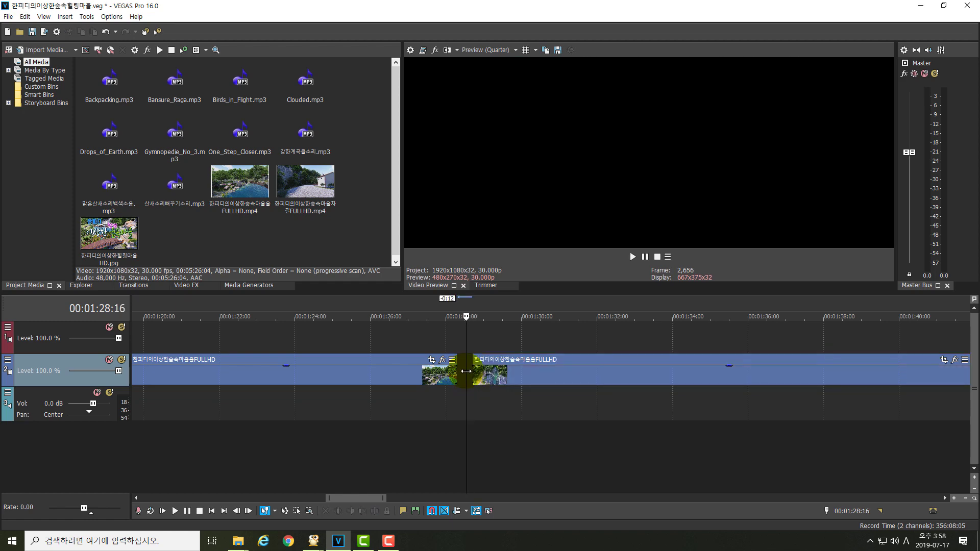
left_click_drag(466, 371, 489, 348)
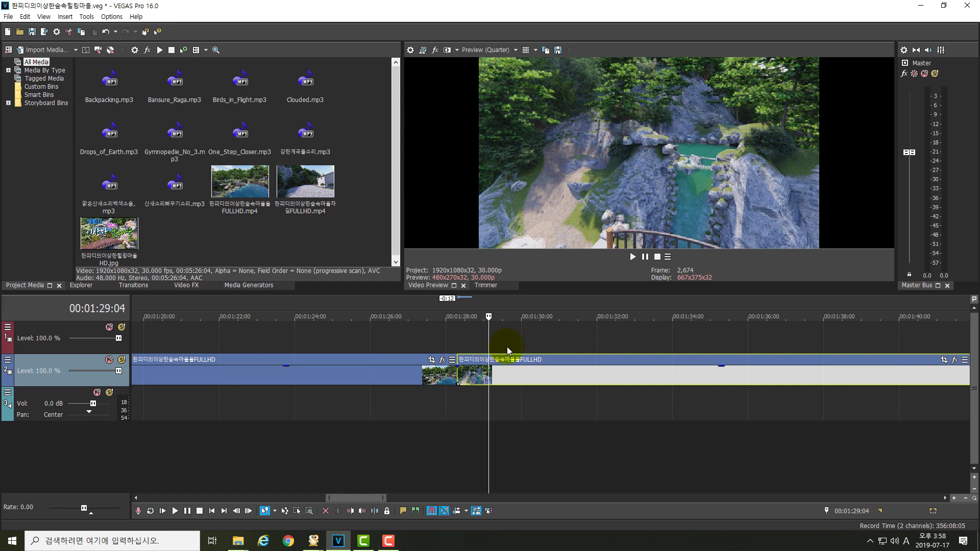
Step: Play the village clip from the join at 00:01:28:09 through the aerial mountain and pond scene to find the next cut
left_click_drag(489, 345, 459, 353)
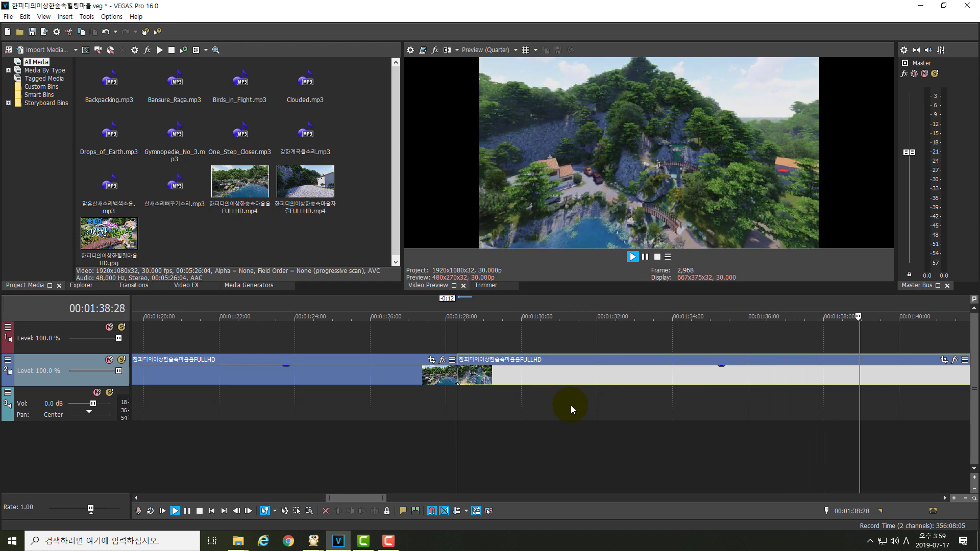
key("Return")
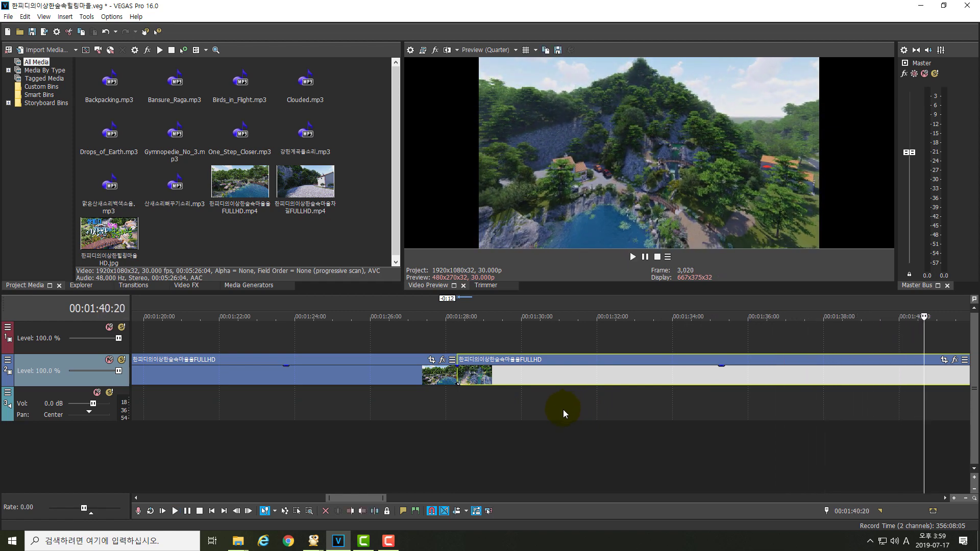
left_click_drag(344, 499, 386, 501)
key("space")
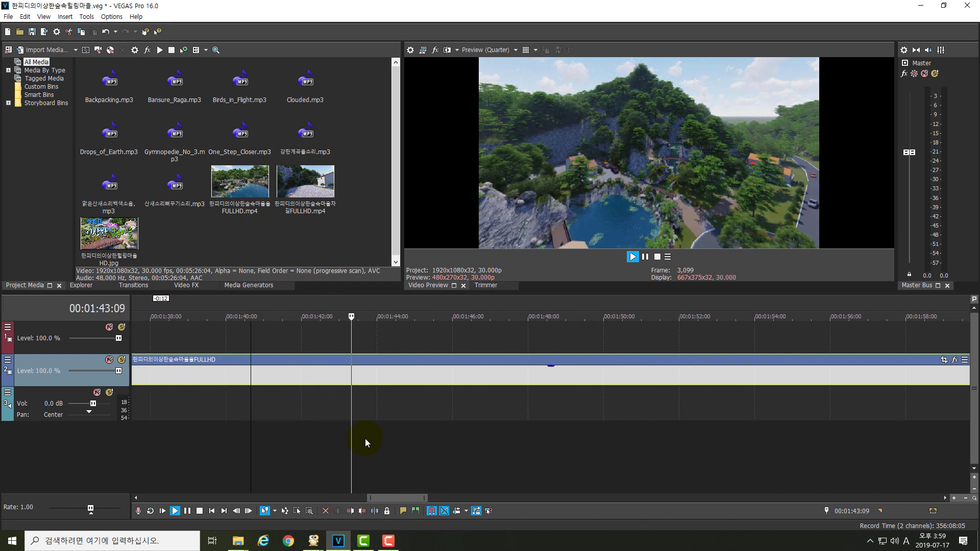
key("Return")
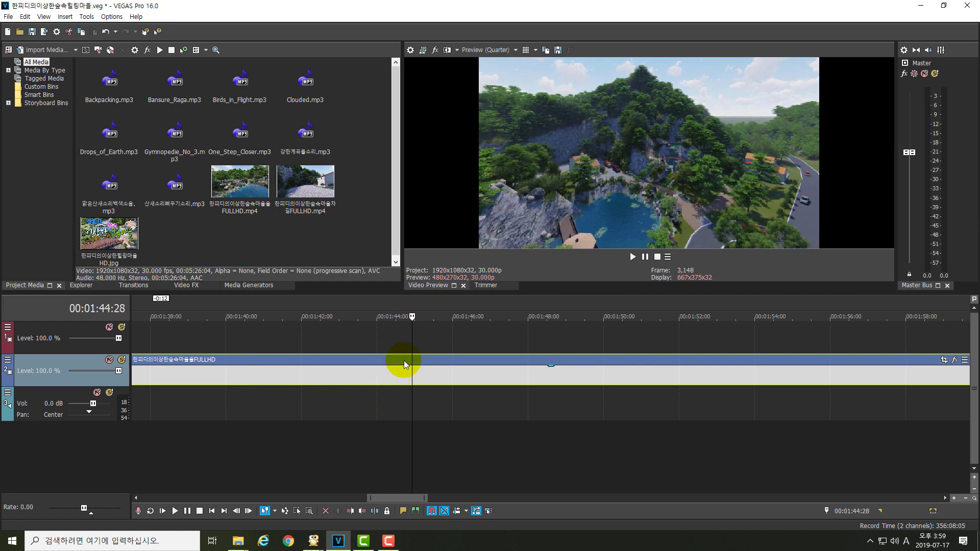
Step: Split the village clip at 00:01:41:15 in the aerial pond scene and at 00:01:50:23 in the café scene
left_click_drag(412, 345, 282, 352)
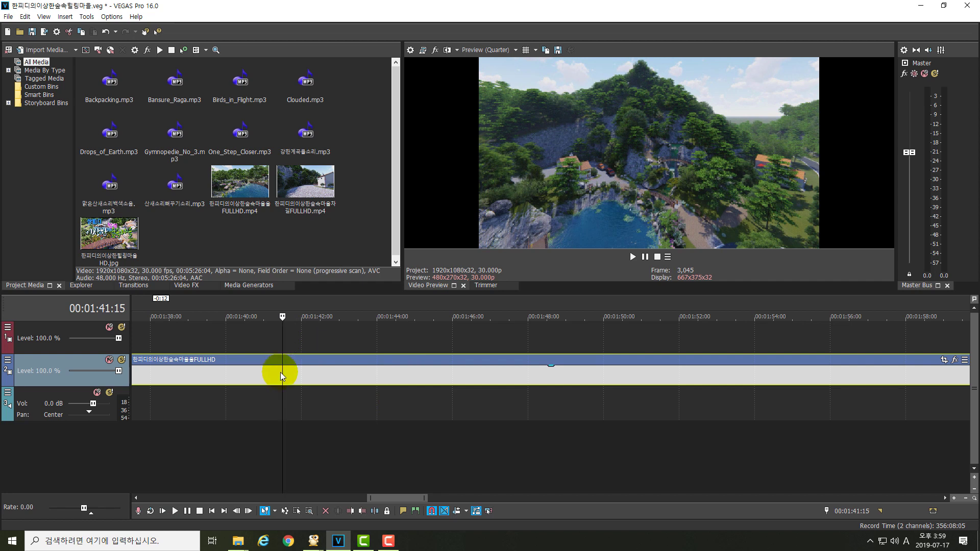
key("s")
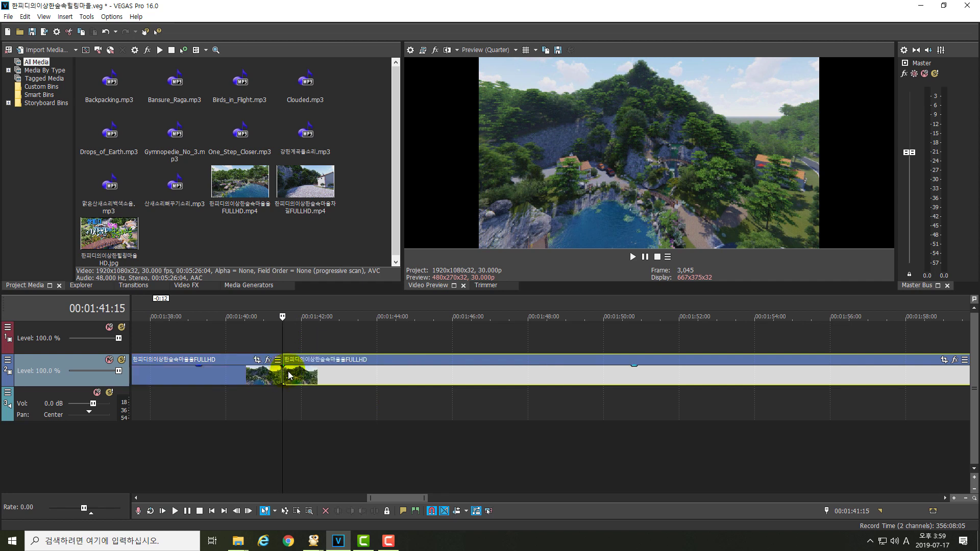
left_click_drag(285, 341, 632, 360)
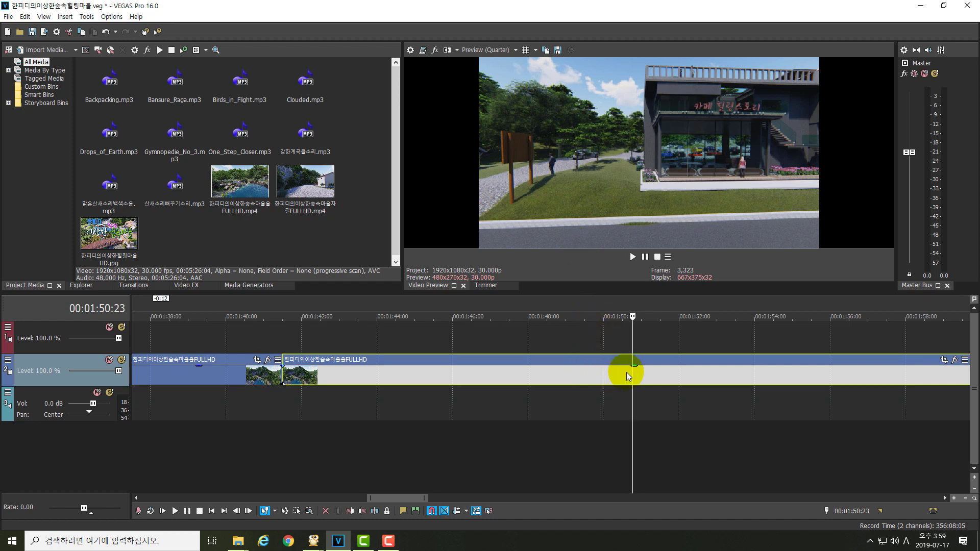
key("s")
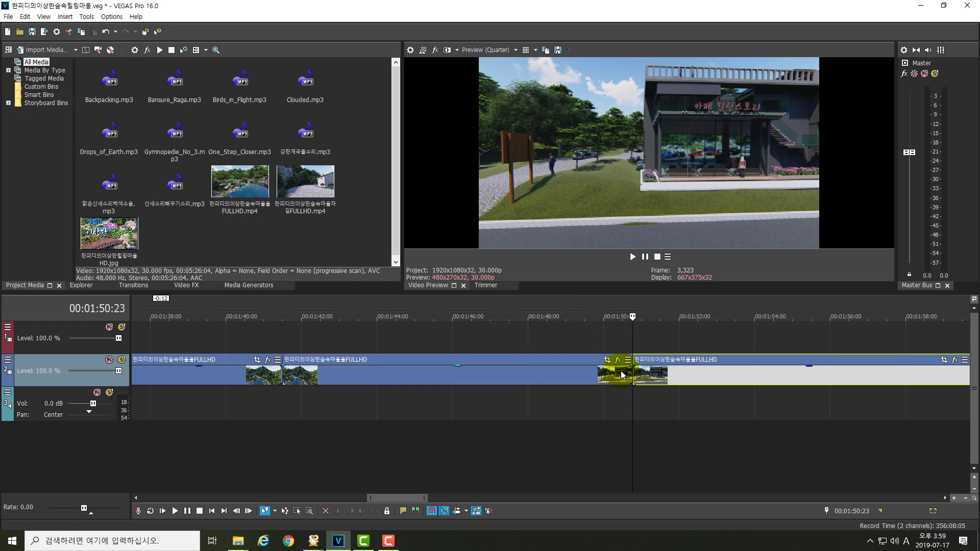
Step: Delete the piece between 00:01:41:15 and 00:01:50:23 and move the remaining village clip back to 00:01:41:15
left_click(491, 377)
key("Delete")
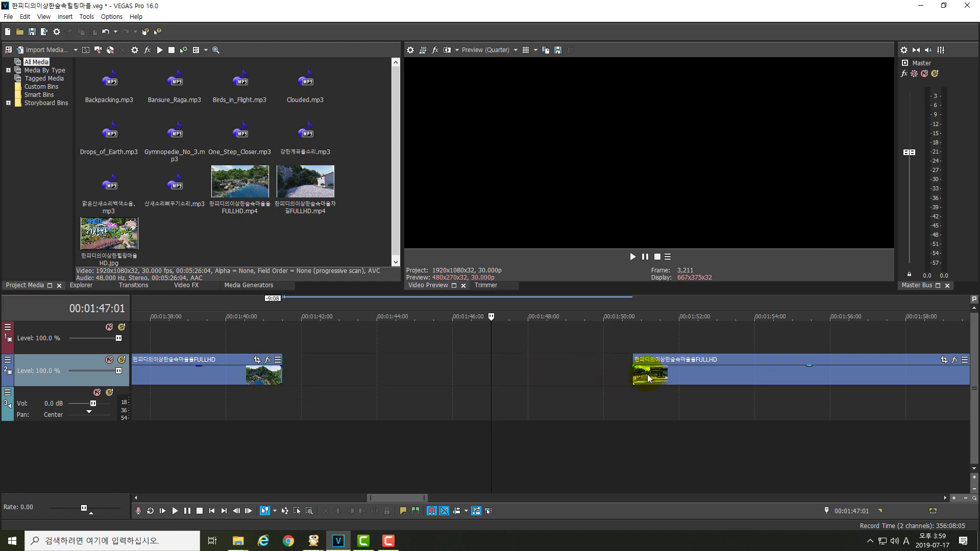
left_click_drag(657, 377, 312, 383)
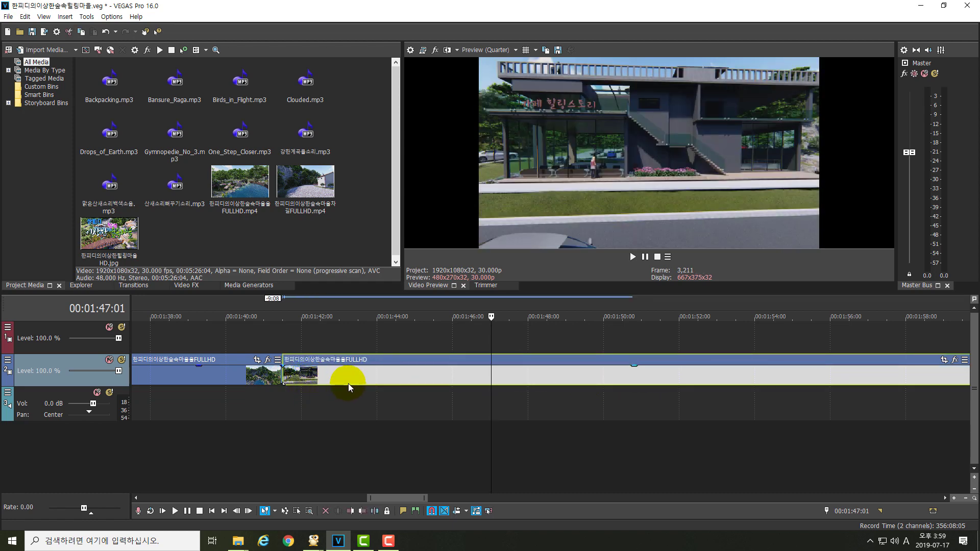
Step: Save the project and play the village clip from the join at 00:01:41:15 to check the café scene
key("ctrl+s")
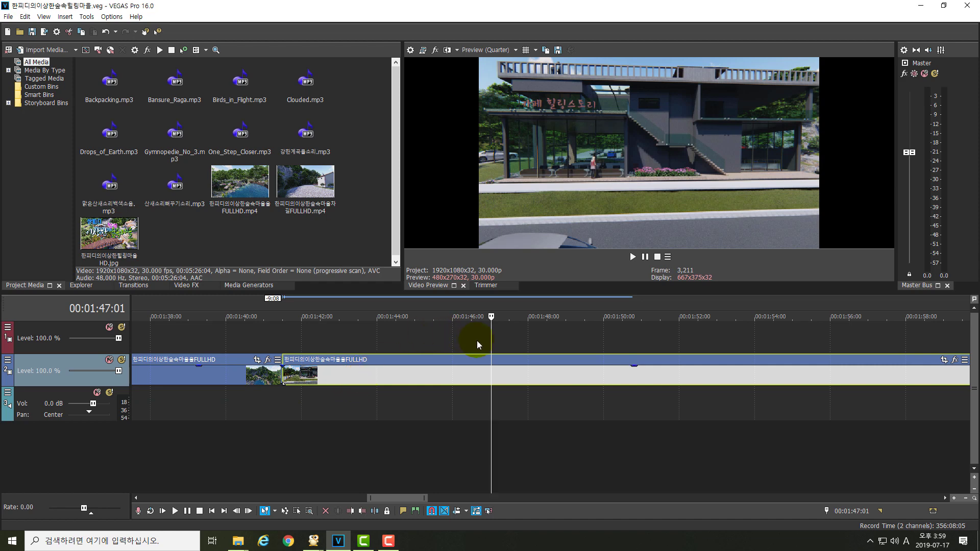
left_click_drag(491, 341, 284, 350)
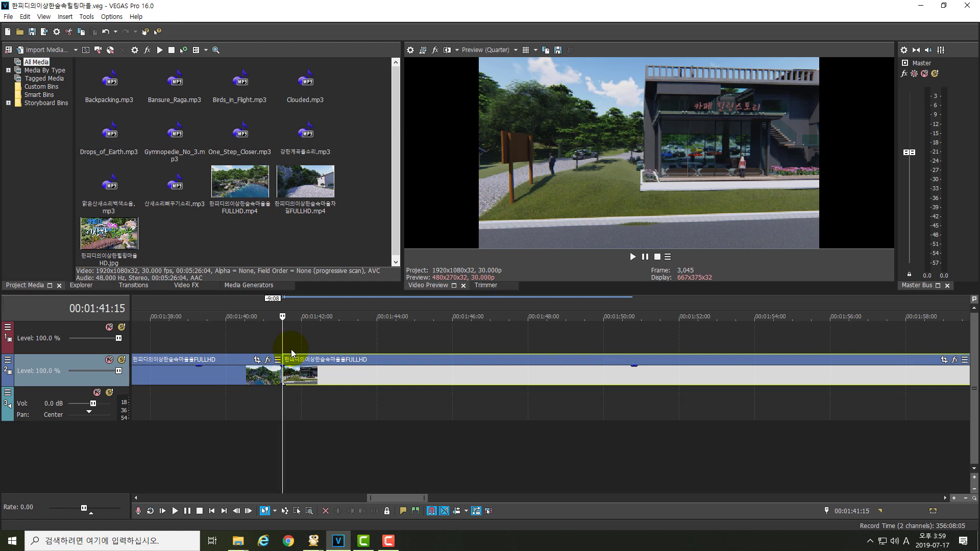
key("space")
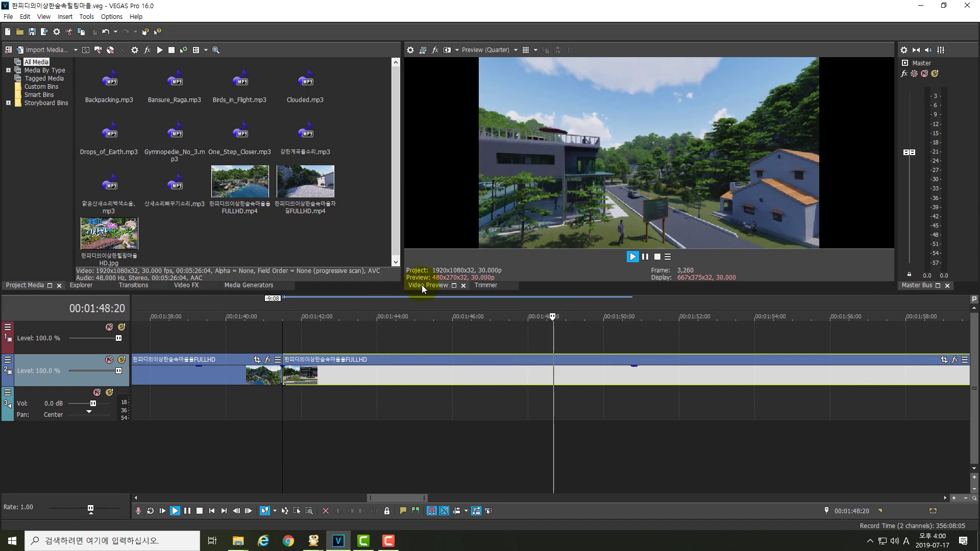
key("Return")
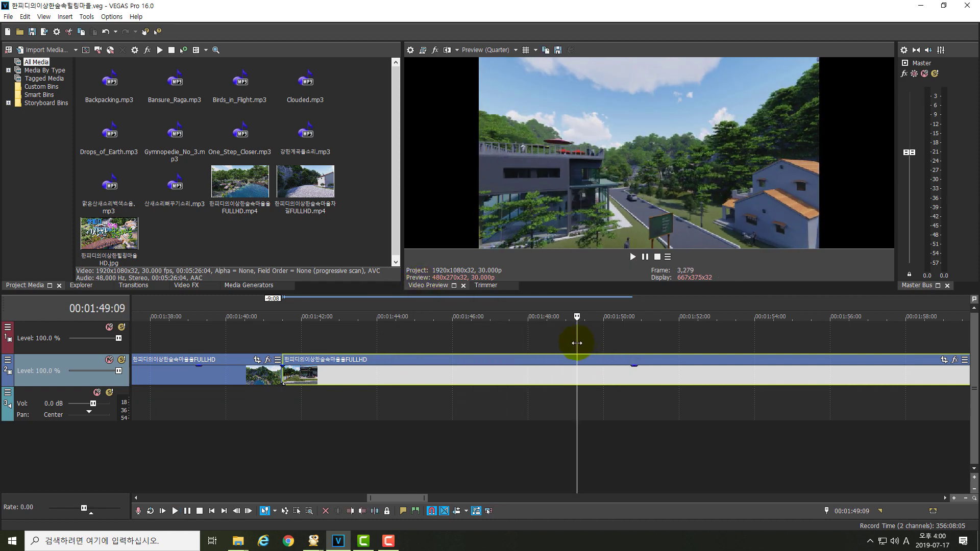
Step: Replay the café rooftop and village road footage from several earlier points, up to 00:01:59:10, to check for unneeded stretches
left_click(558, 347)
left_click_drag(556, 347, 510, 350)
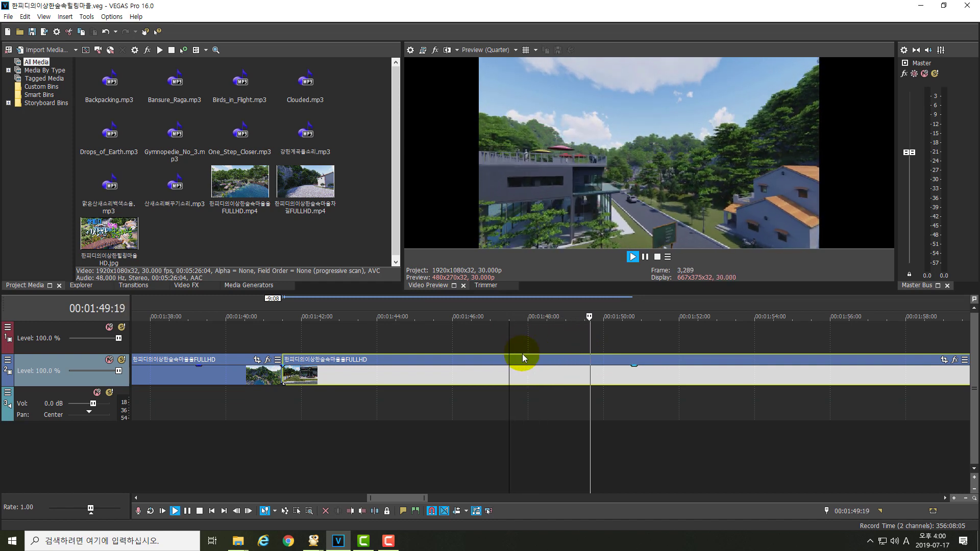
key("Return")
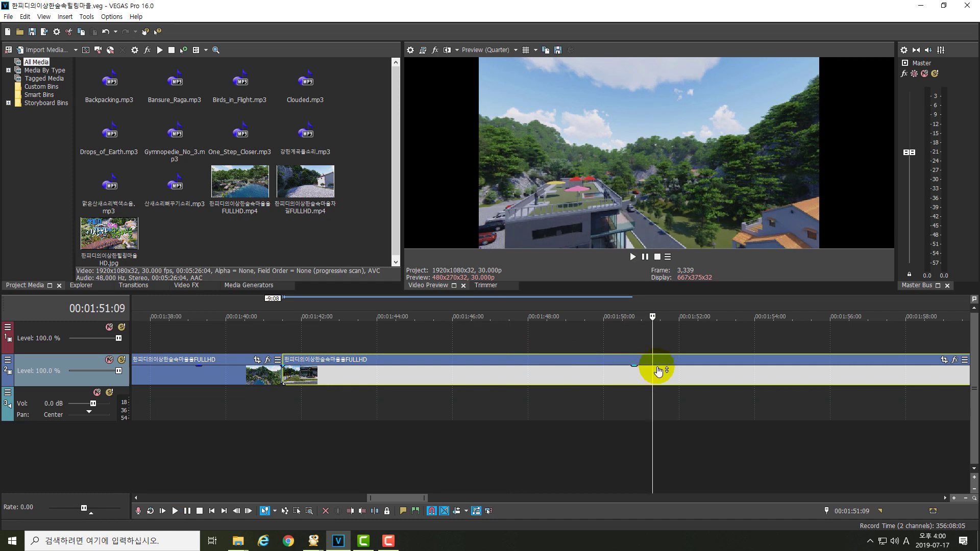
left_click_drag(650, 346, 467, 352)
key("space")
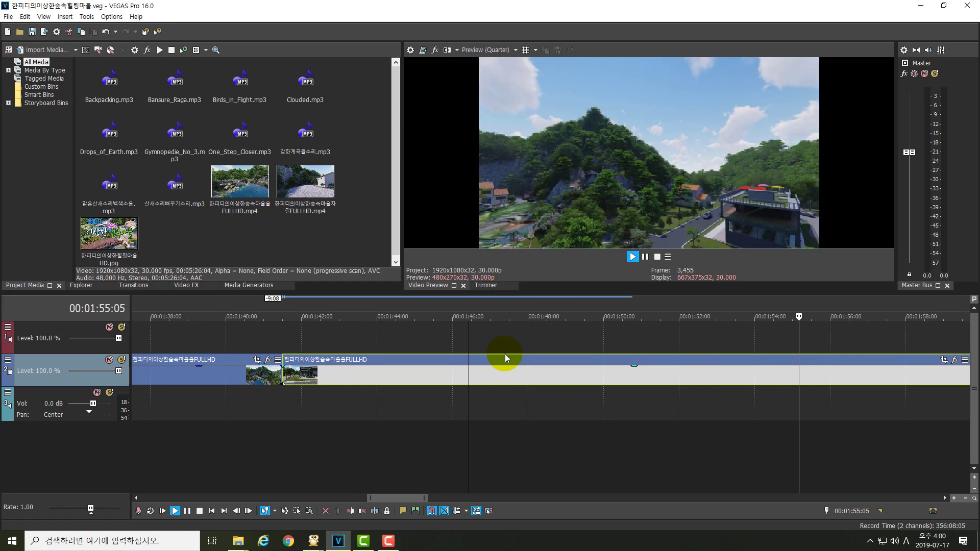
key("space")
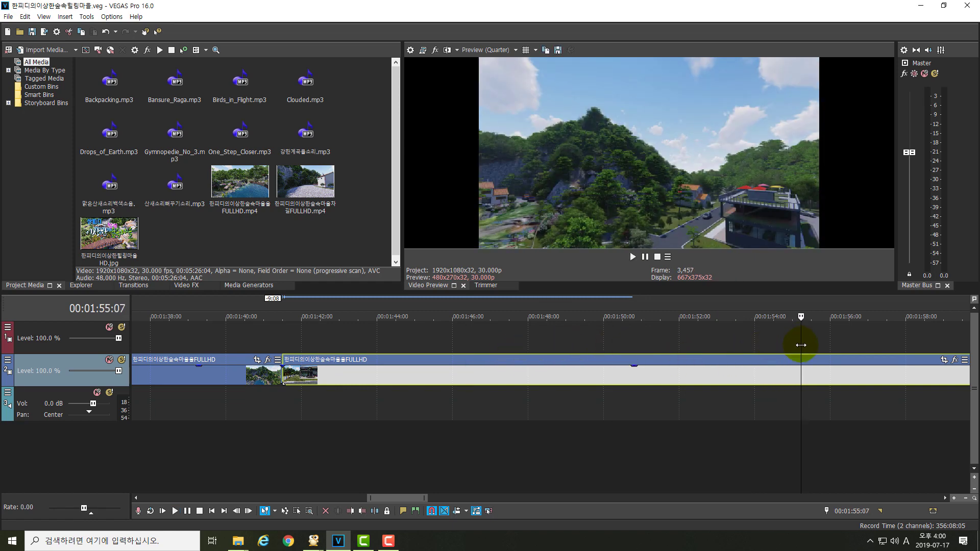
left_click_drag(801, 345, 734, 351)
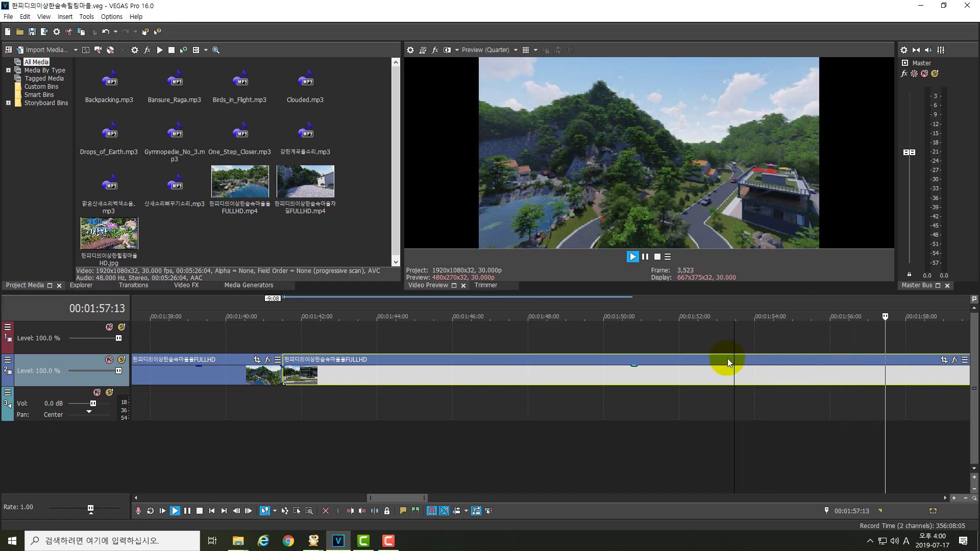
key("space")
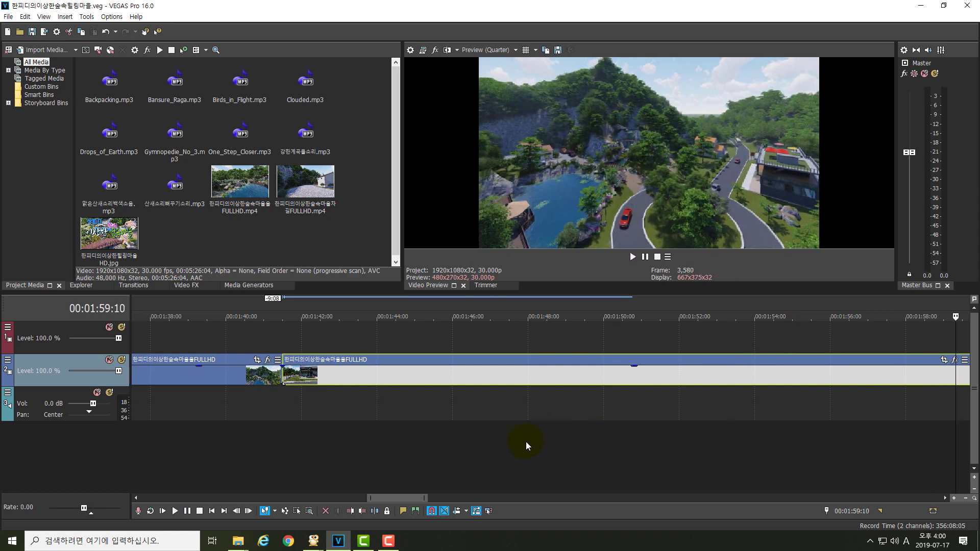
Step: Play the village clip onward from 00:01:58:20 to 00:02:46:15 to examine the aerial road and village scenes
left_click_drag(391, 498, 432, 494)
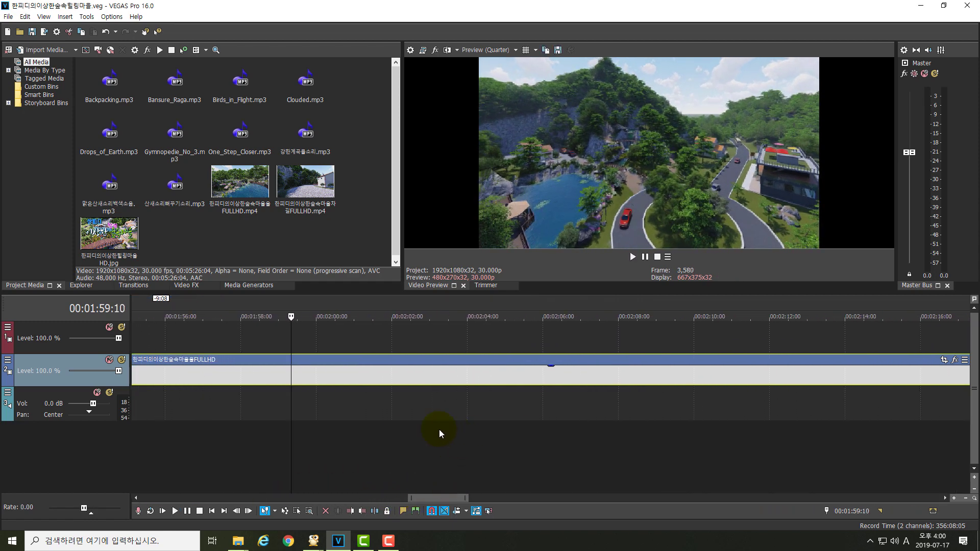
left_click(267, 346)
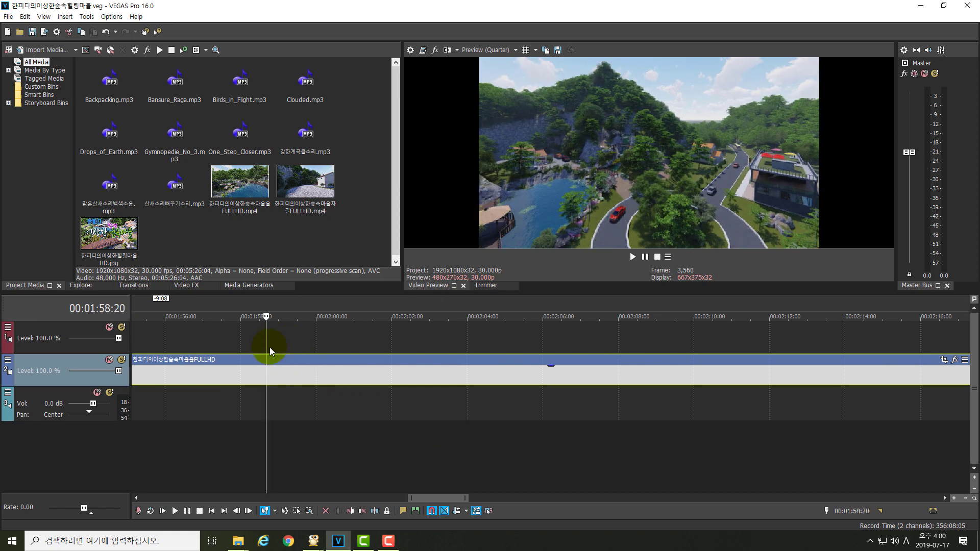
key("space")
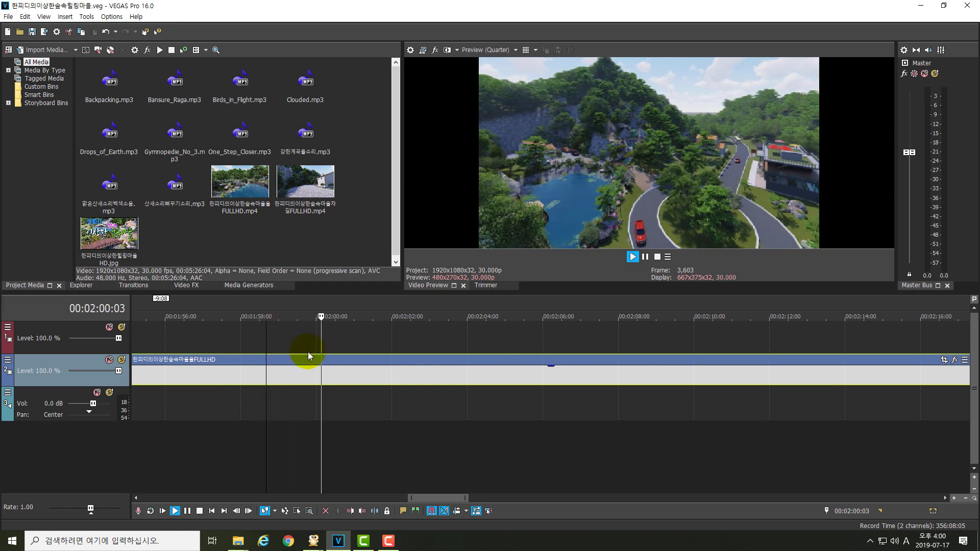
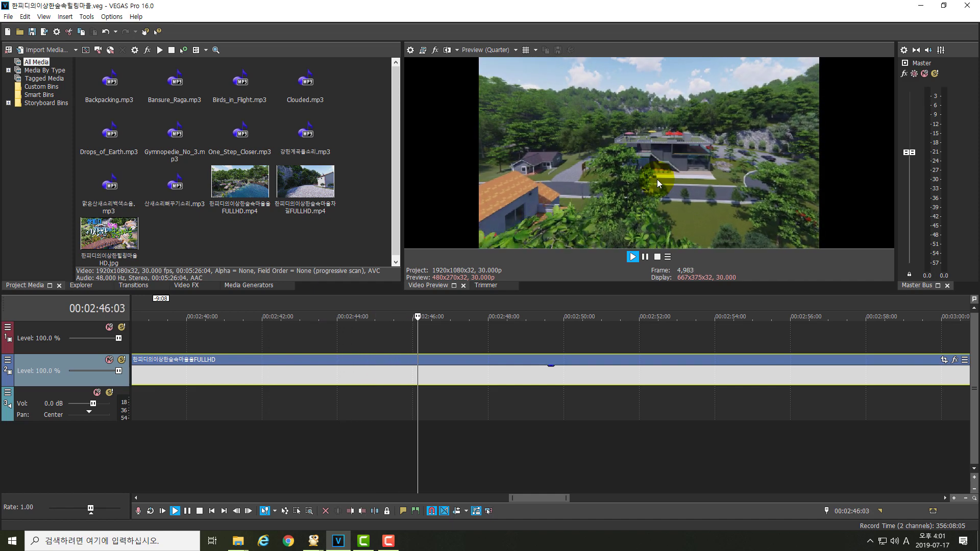
key("Return")
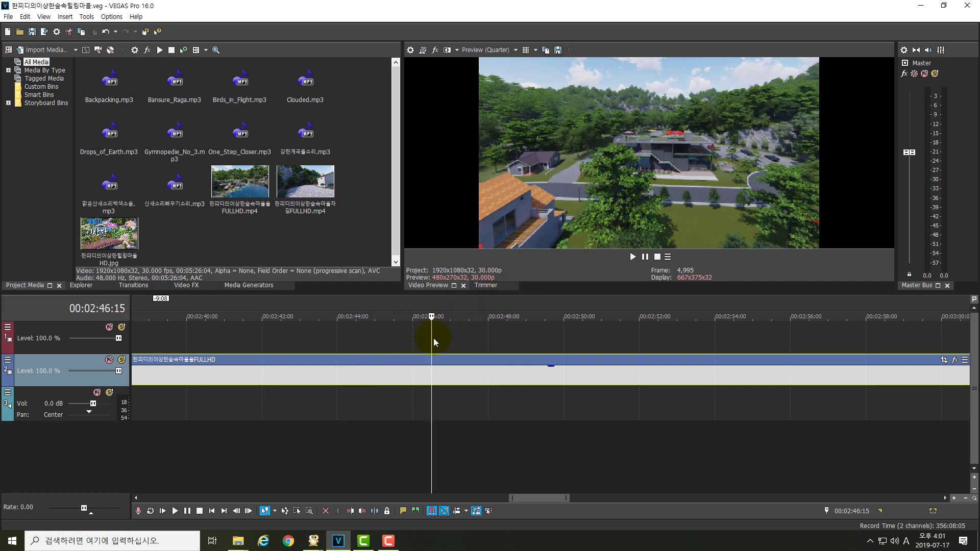
Step: Replay the village clip from before 00:02:46:15 to 00:02:57:04 and return to the parking lot scene at 00:02:52:11
left_click_drag(432, 339, 381, 357)
key("space")
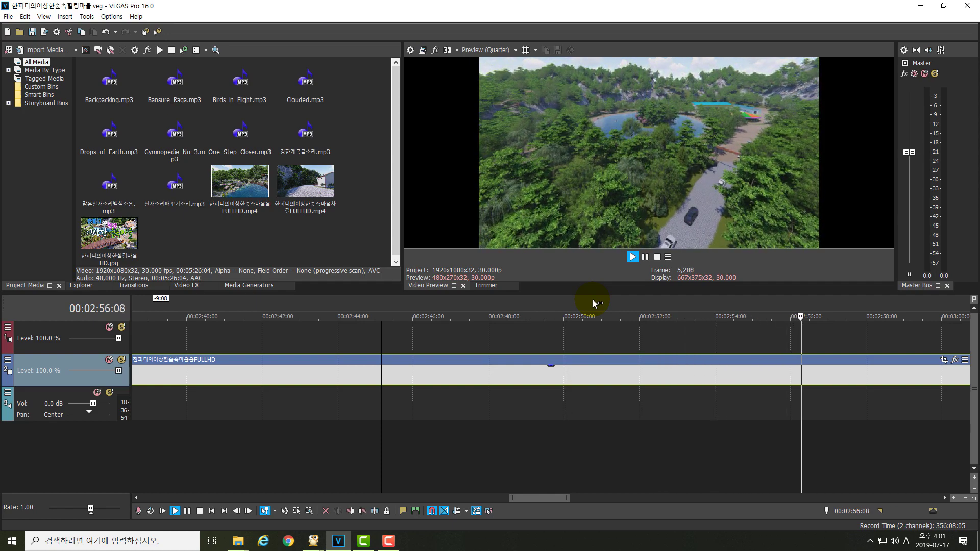
key("Return")
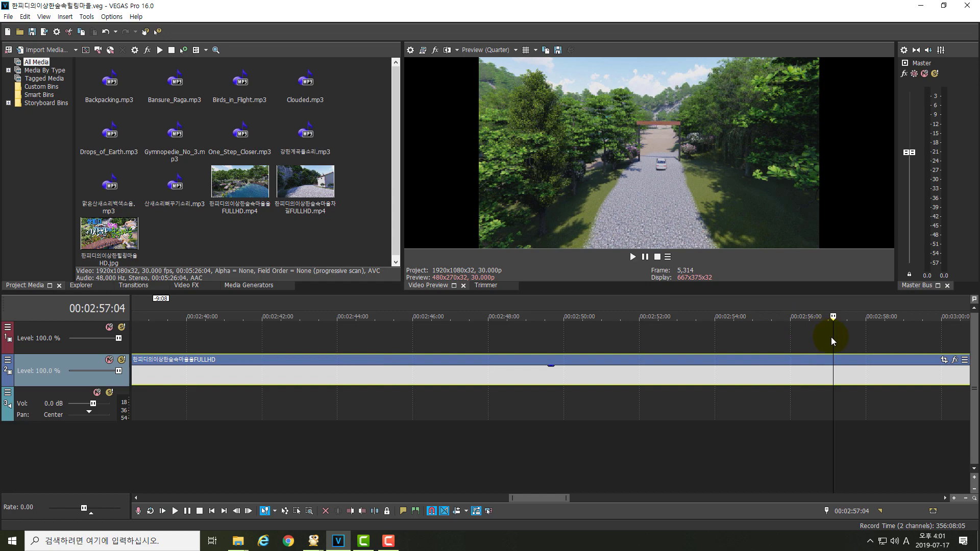
left_click_drag(833, 338, 652, 332)
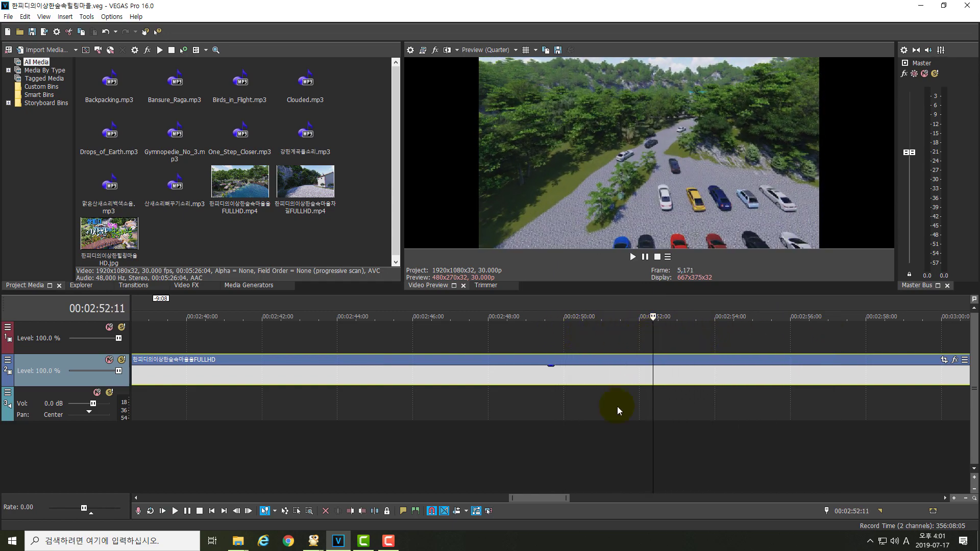
Step: Scrub through the village clip from the join near 00:01:41:15 to about 00:02:40:25 to review the café, road and lake scenes
left_click_drag(555, 494, 394, 478)
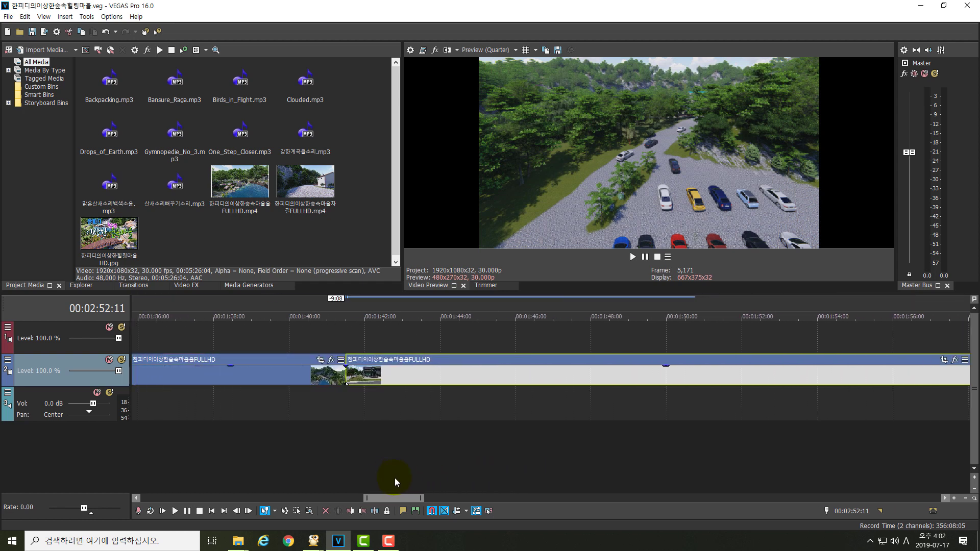
left_click_drag(402, 498, 402, 501)
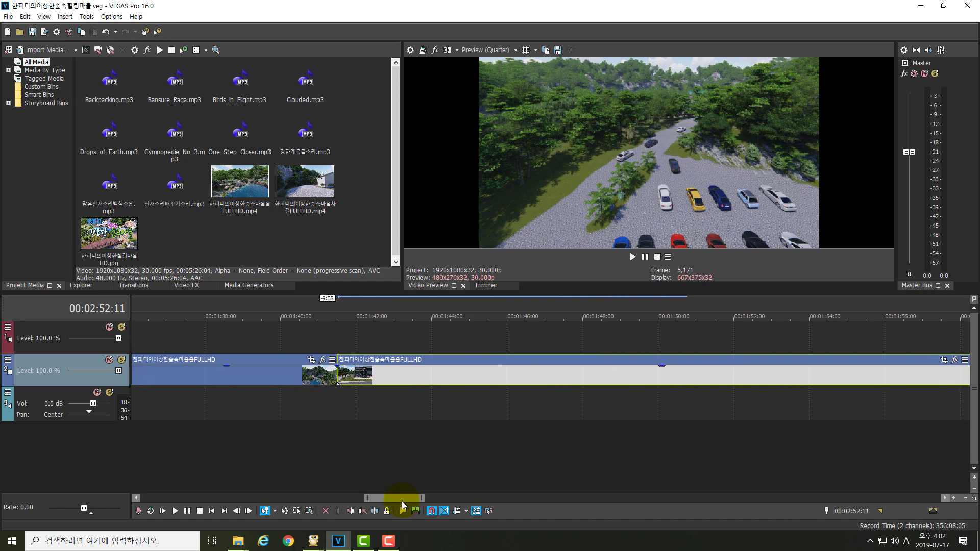
left_click(355, 309)
left_click_drag(360, 313, 391, 321)
mouse_move(396, 495)
left_mouse_down()
mouse_move(462, 501)
mouse_move(399, 501)
left_mouse_up()
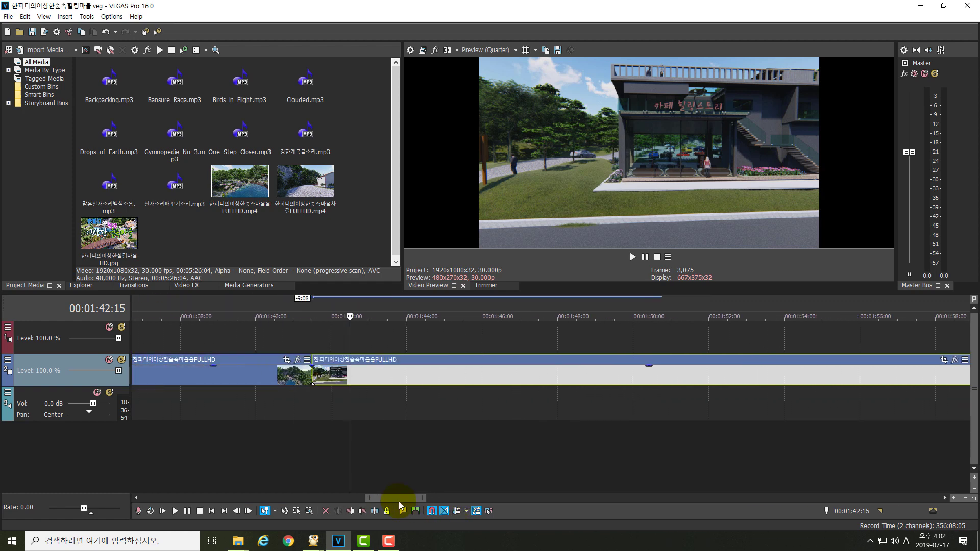
left_click(491, 314)
left_click_drag(490, 332, 791, 350)
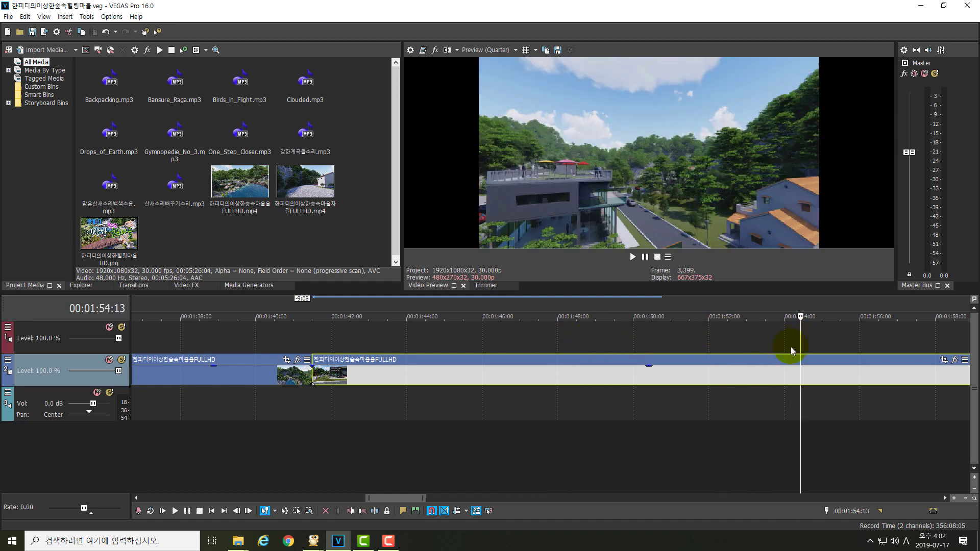
left_click_drag(401, 498, 425, 499)
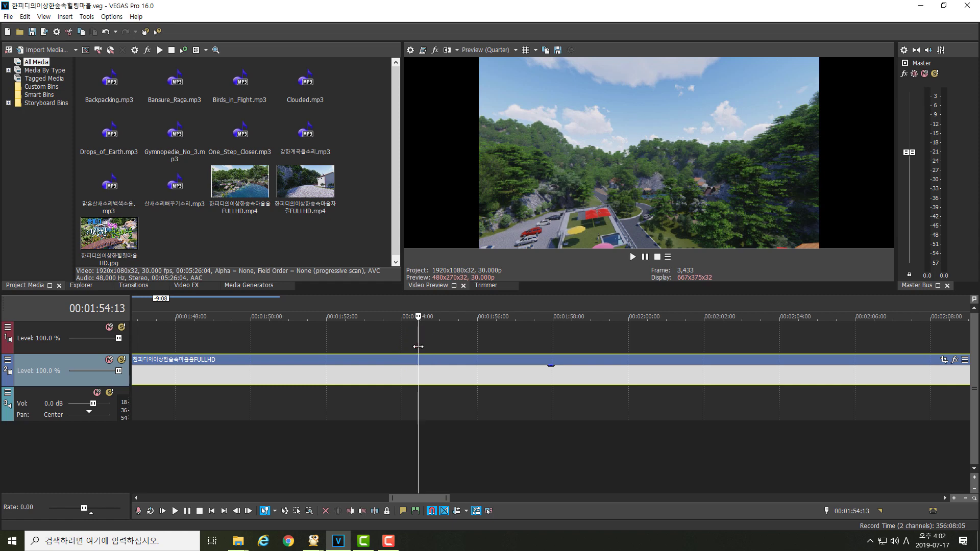
left_click_drag(418, 346, 855, 331)
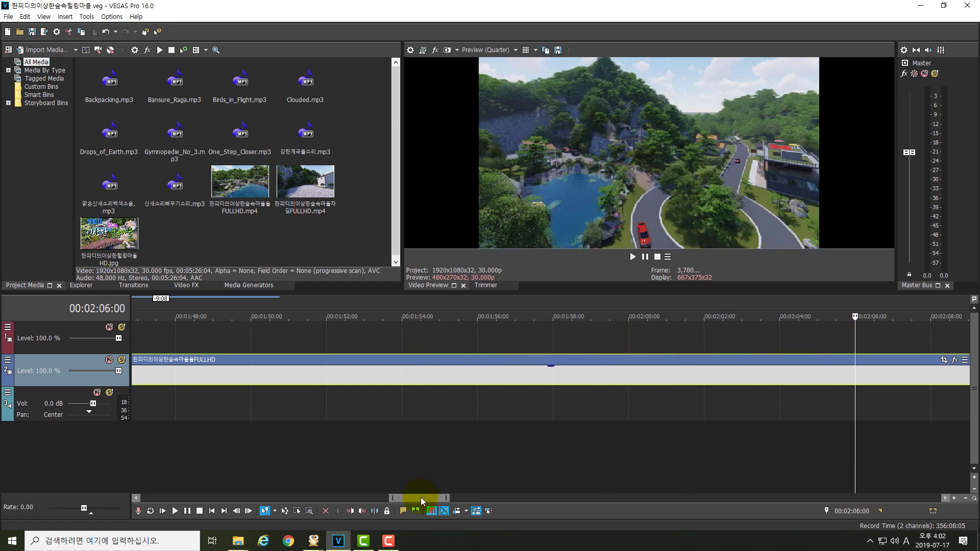
left_click_drag(421, 497, 457, 494)
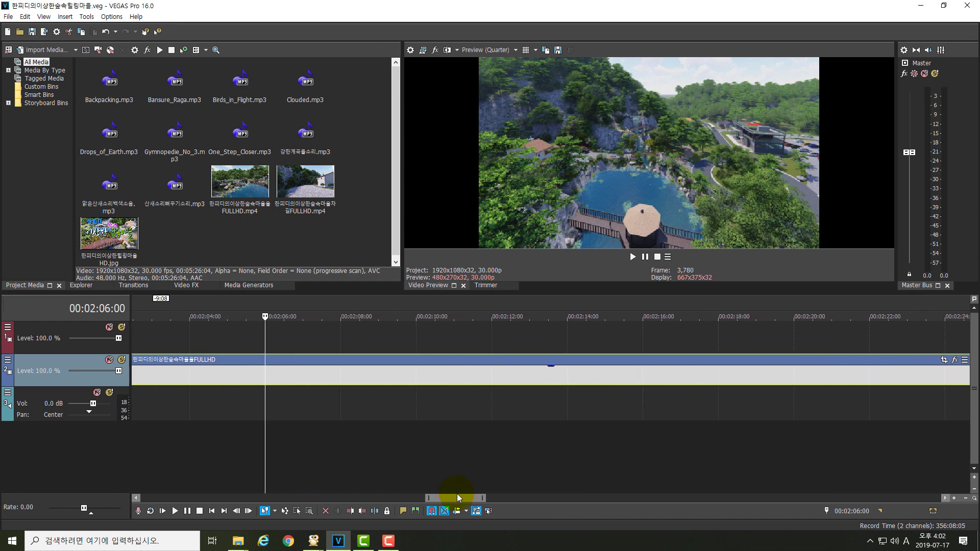
left_click_drag(264, 340, 799, 345)
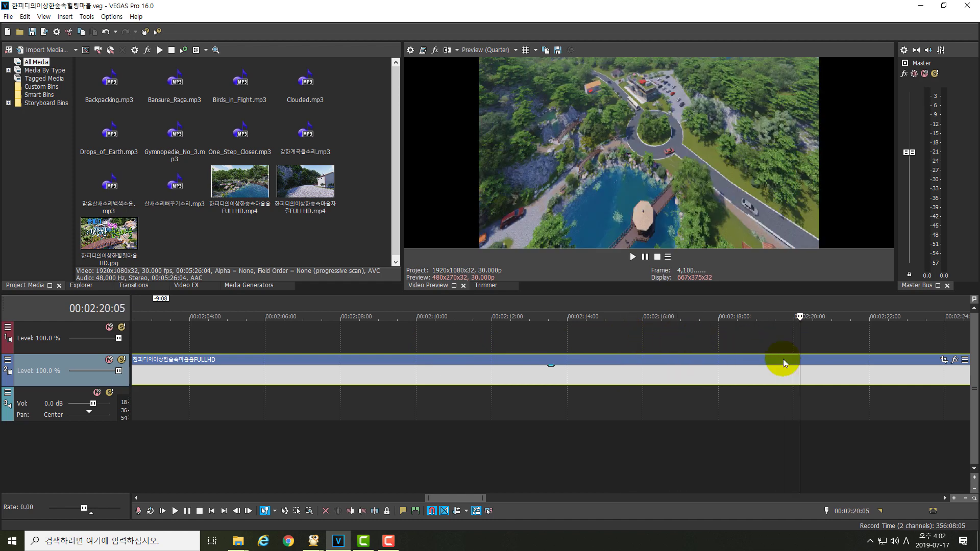
left_click_drag(452, 500, 525, 495)
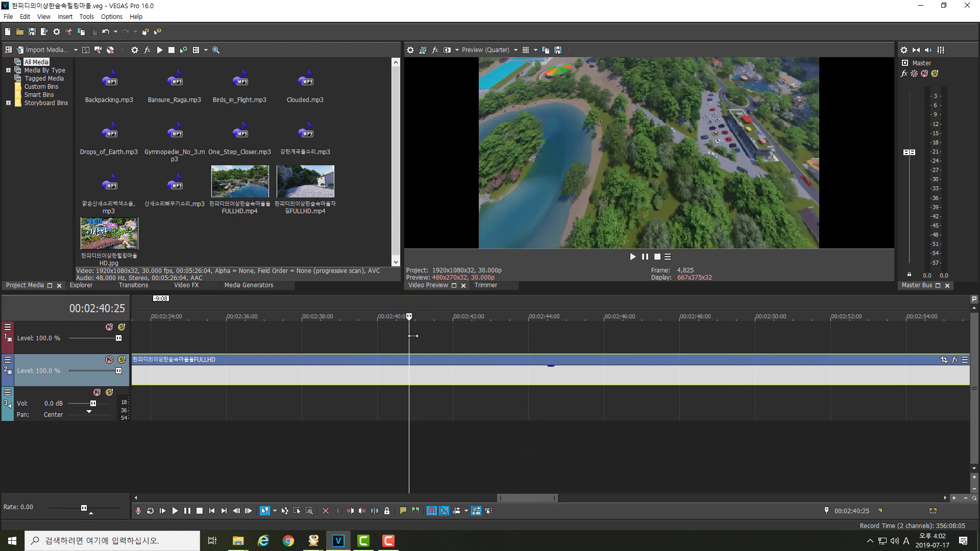
Step: Split the village clip at the parking lot scene at 00:02:52:12 and before the gate at 00:02:58:15
left_click_drag(412, 336, 846, 352)
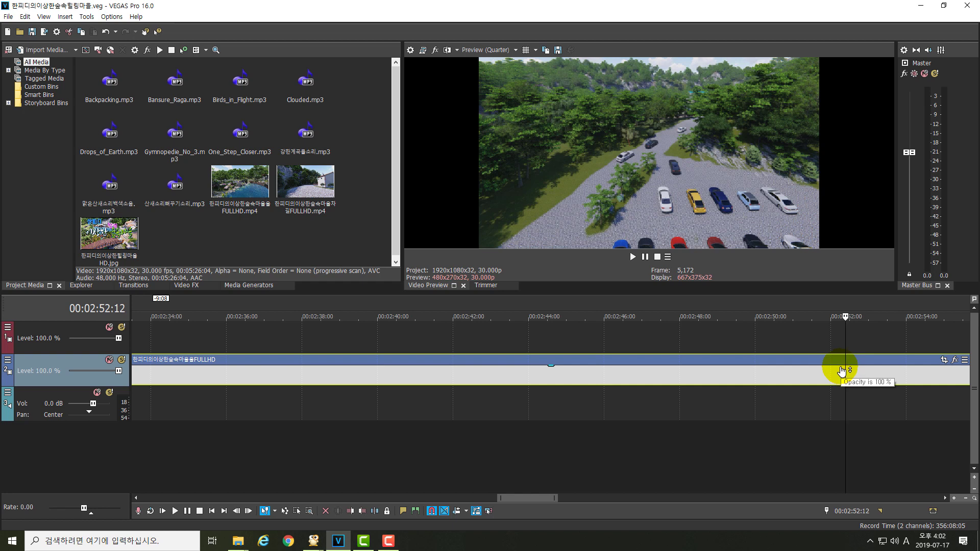
key("s")
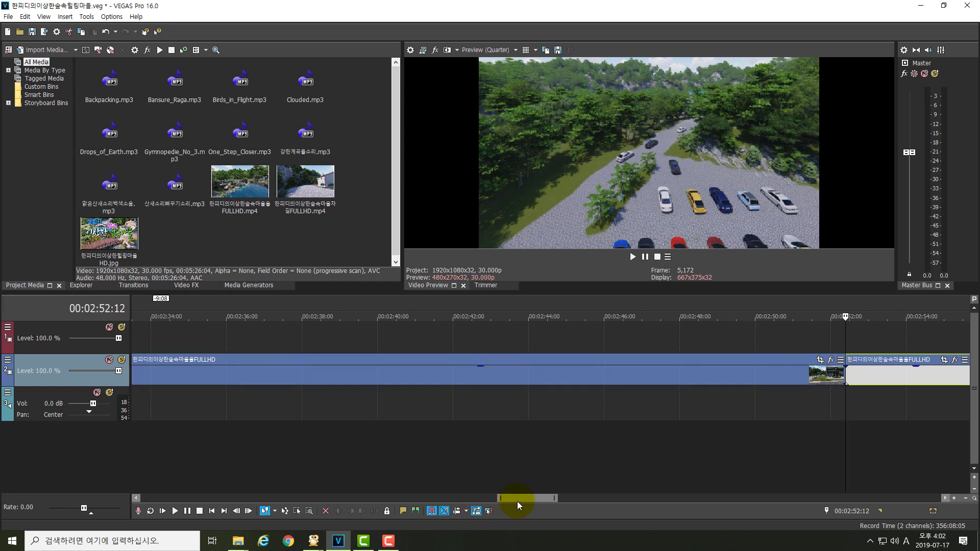
left_click_drag(517, 500, 523, 476)
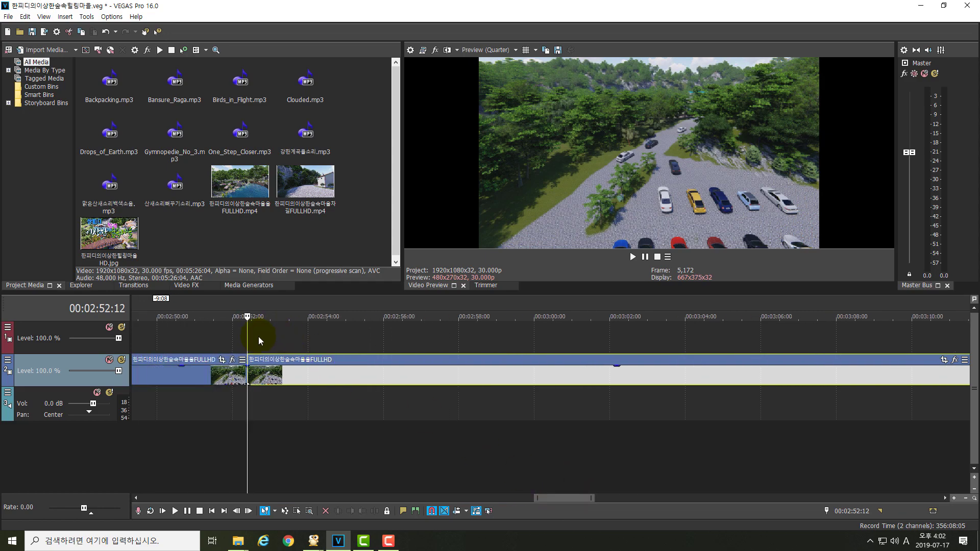
left_click_drag(248, 341, 482, 356)
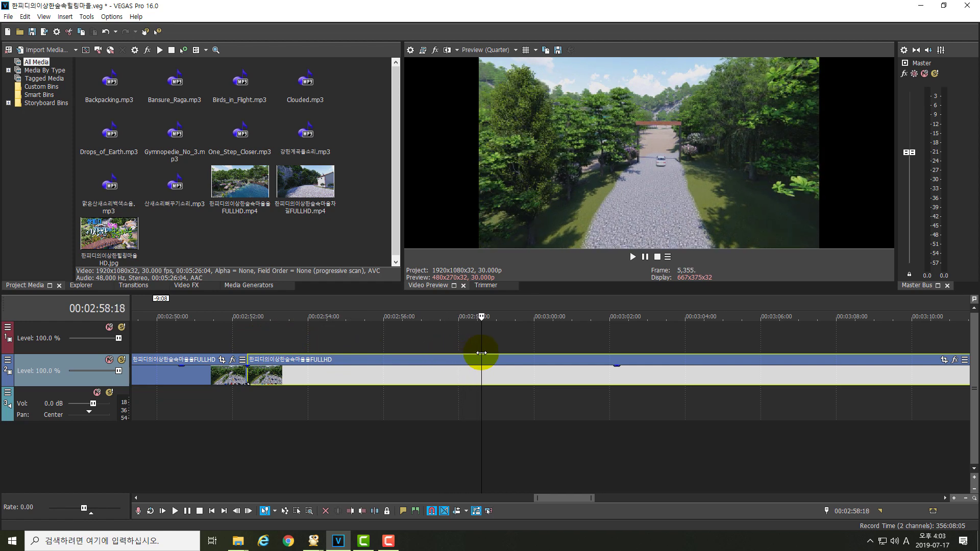
left_click(478, 370)
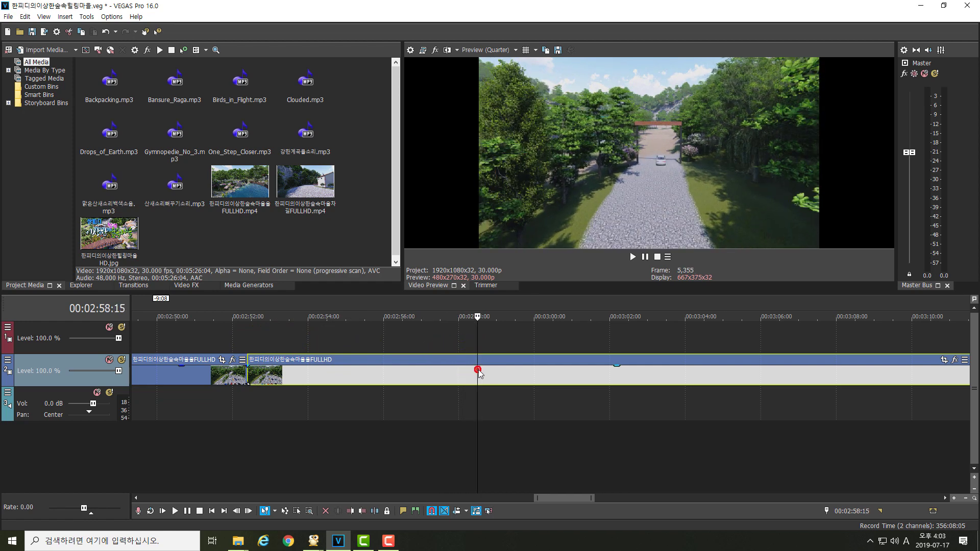
key("s")
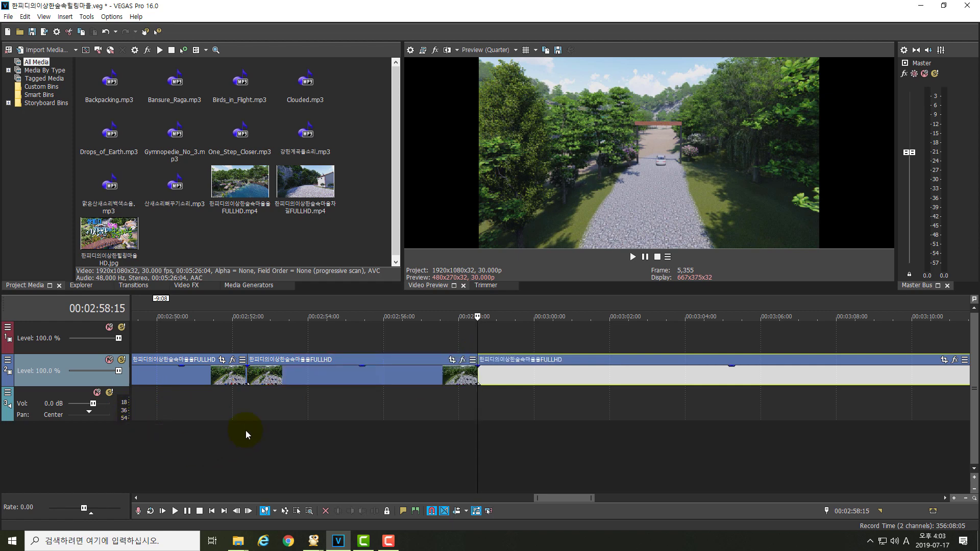
Step: Delete the piece between 00:02:52:12 and 00:02:58:15 and move the remaining village clip back to 00:02:52:12
left_click(301, 374)
key("Delete")
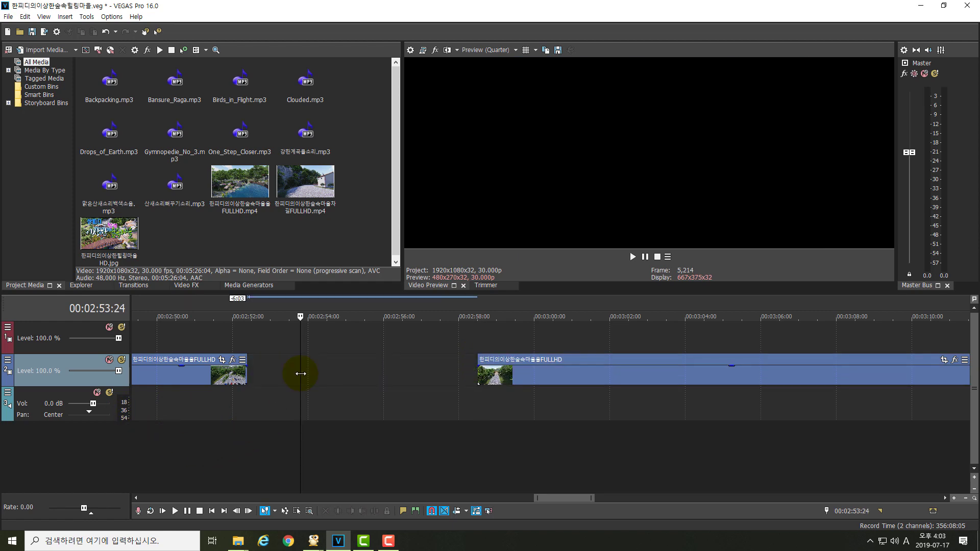
left_click_drag(478, 370, 279, 380)
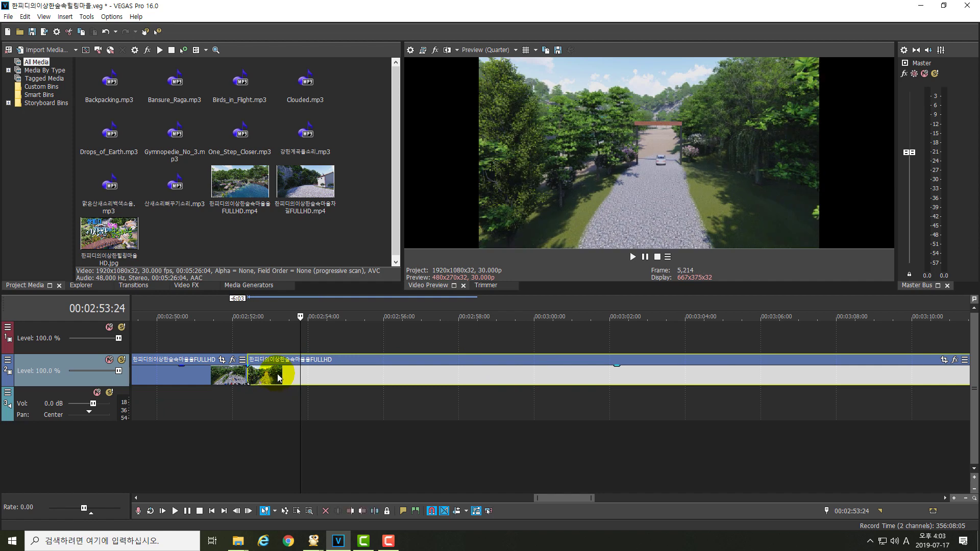
Step: Save the project, play from the join at 00:02:52:12 to check the gate scene, and replay the gate sign passage from 00:02:58:11
key("ctrl+s")
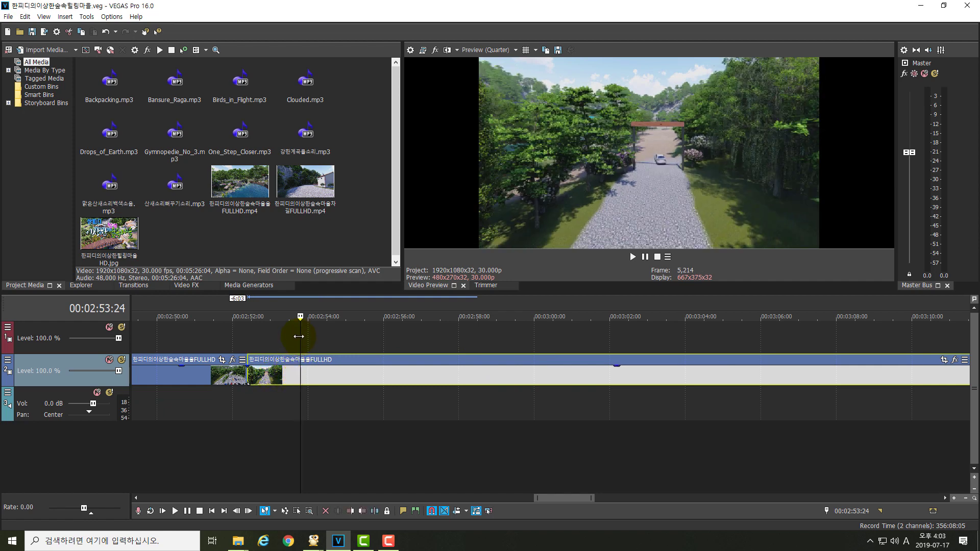
left_click_drag(299, 336, 247, 341)
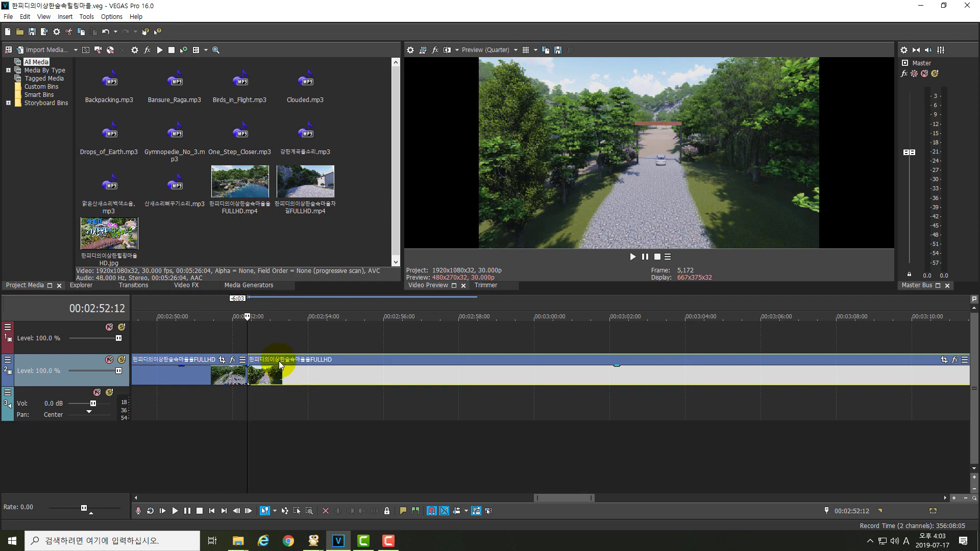
key("space")
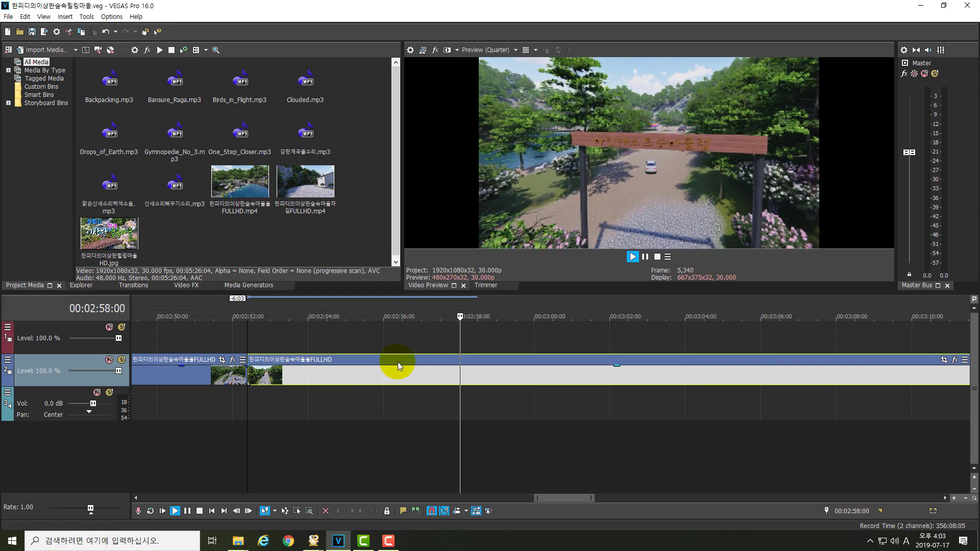
key("Return")
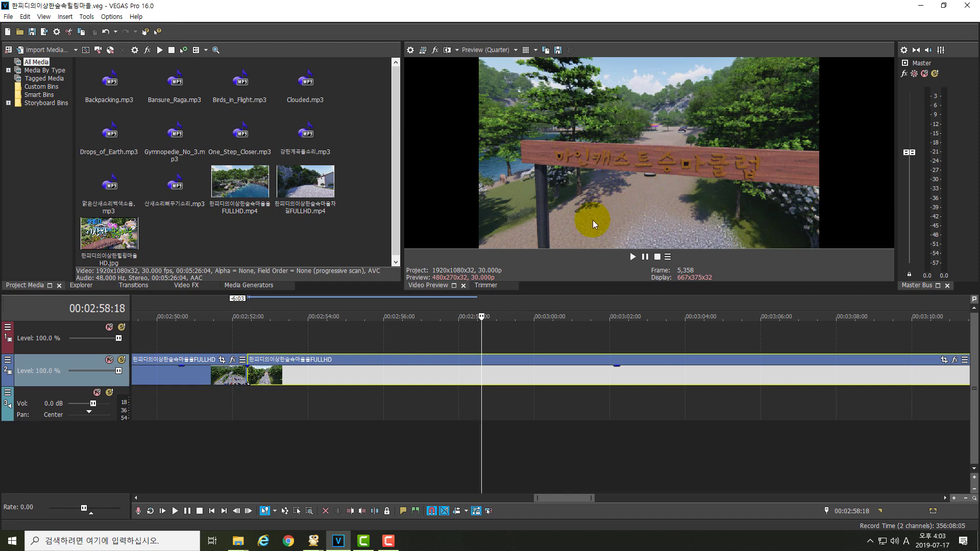
left_click_drag(481, 336, 473, 337)
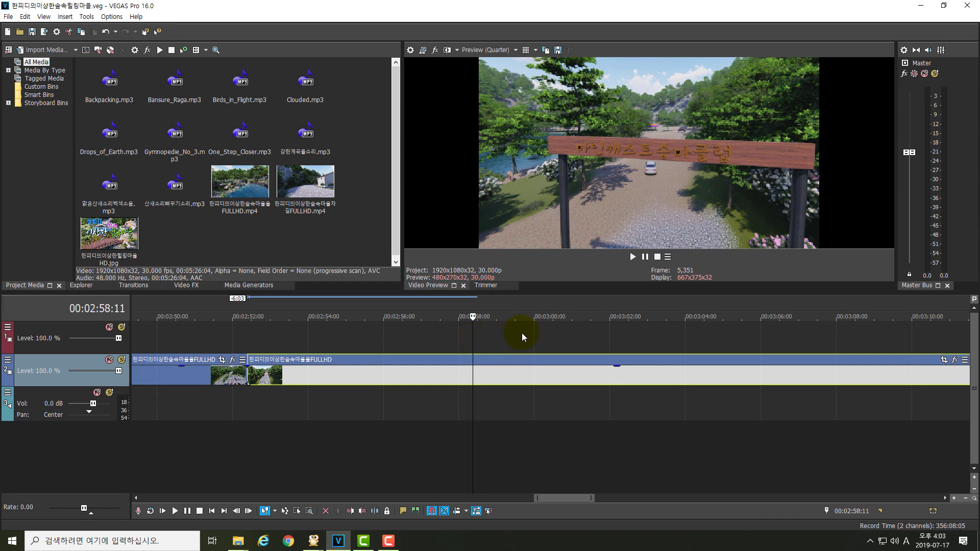
key("space")
key("space")
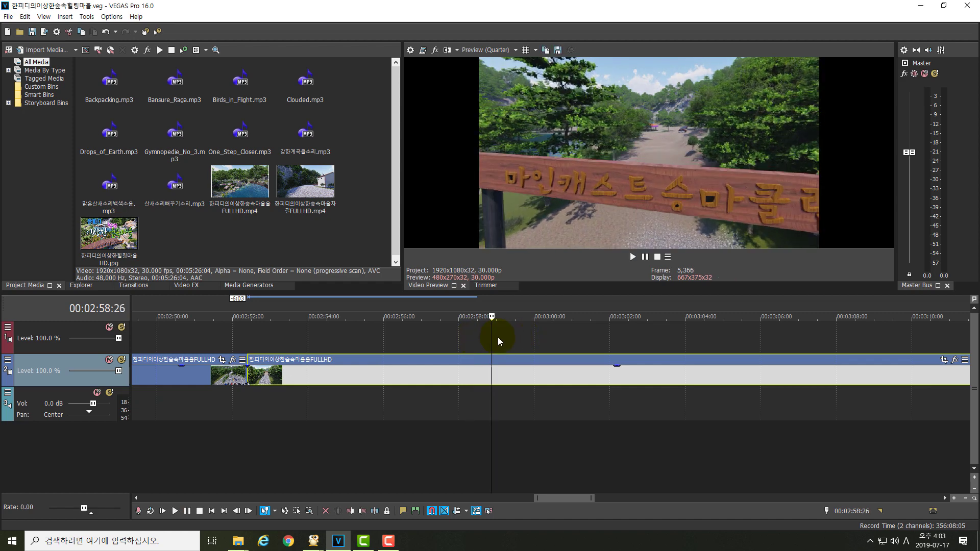
Step: Split the village clip at 00:02:58:09 and 00:02:58:29 to isolate the passage showing the gate sign
left_click_drag(492, 340, 471, 346)
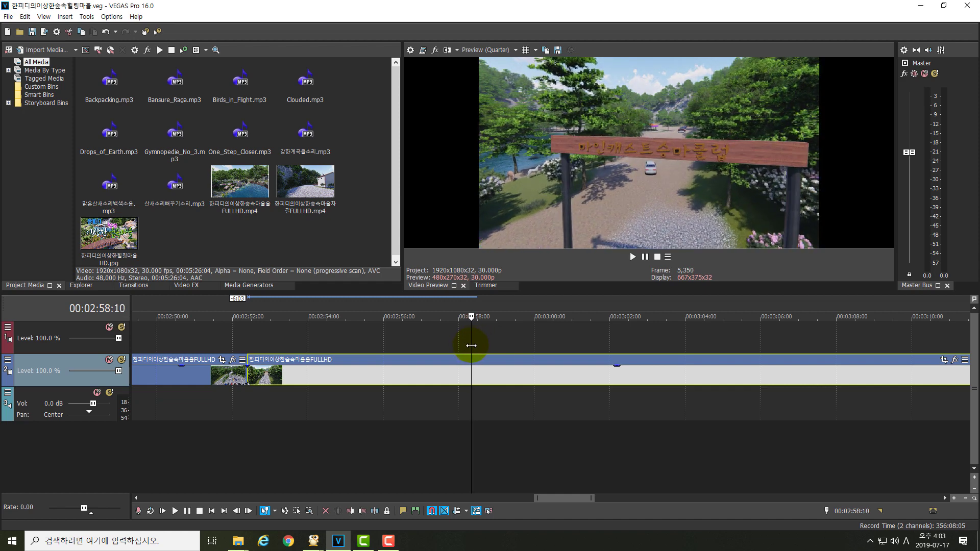
left_click(472, 373)
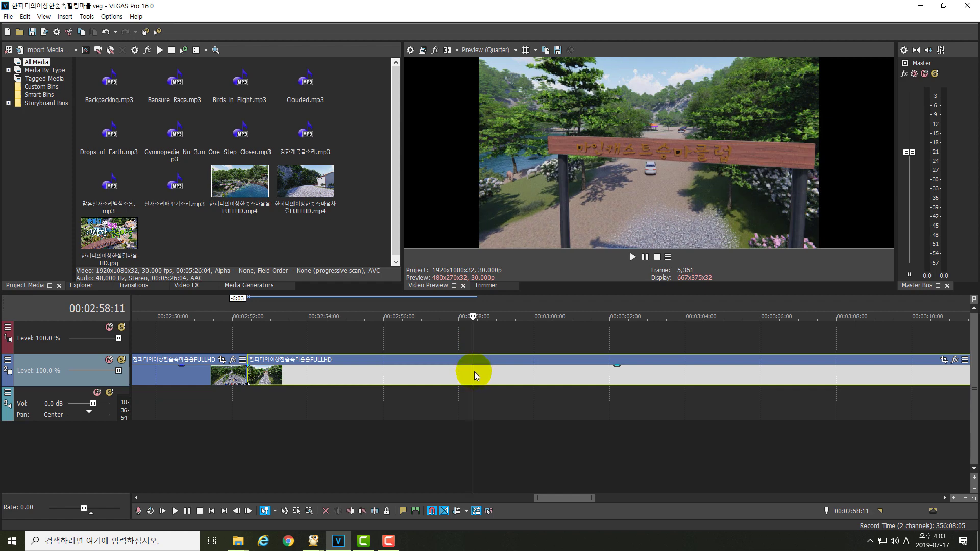
left_click(472, 374)
left_click_drag(473, 374, 470, 374)
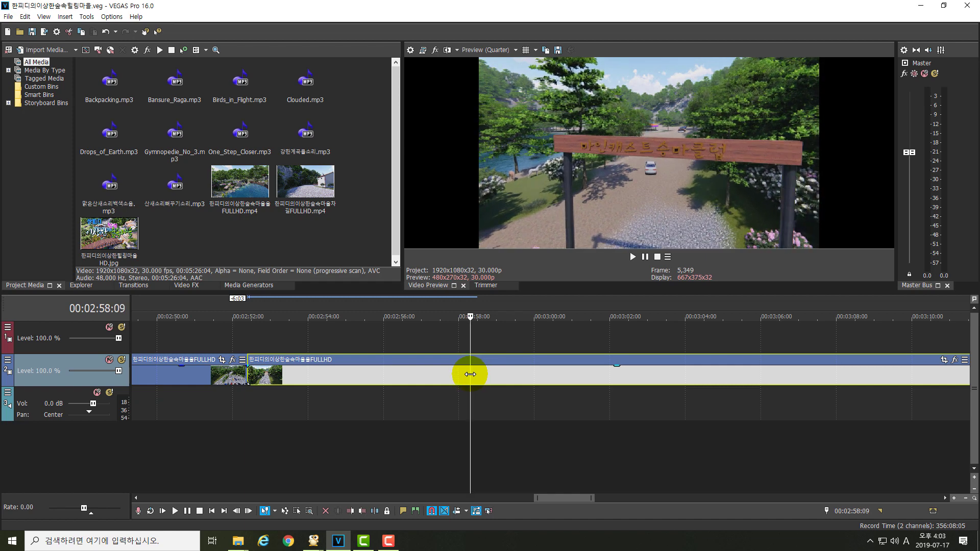
key("s")
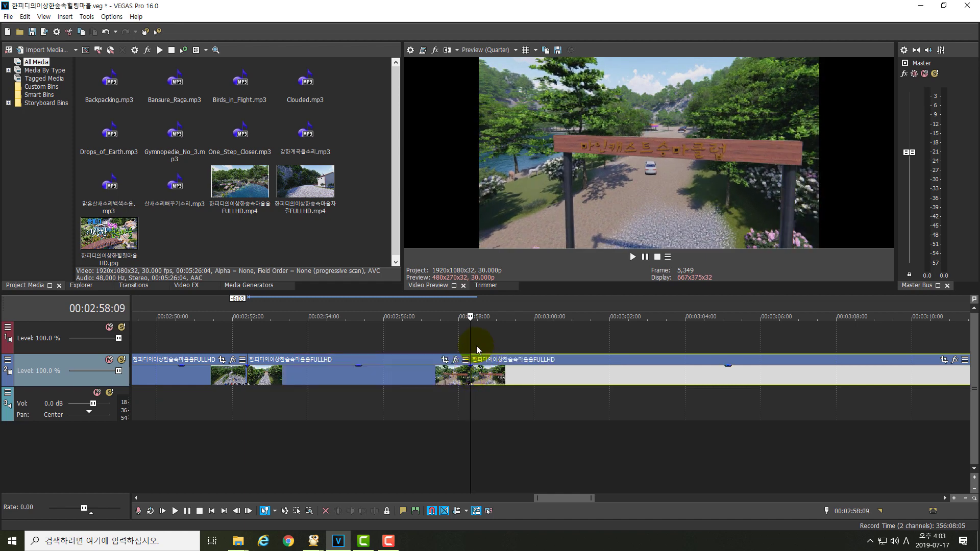
left_click_drag(470, 350, 495, 348)
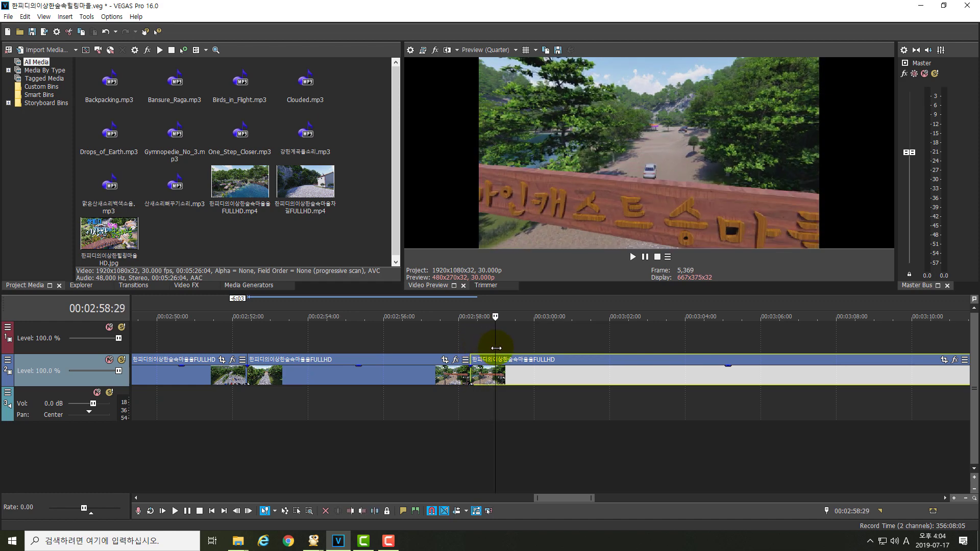
key("s")
Step: Move the clip after the gate sign piece forward by 3:15 and time-stretch the short piece's end by about 0:29
left_click(528, 369)
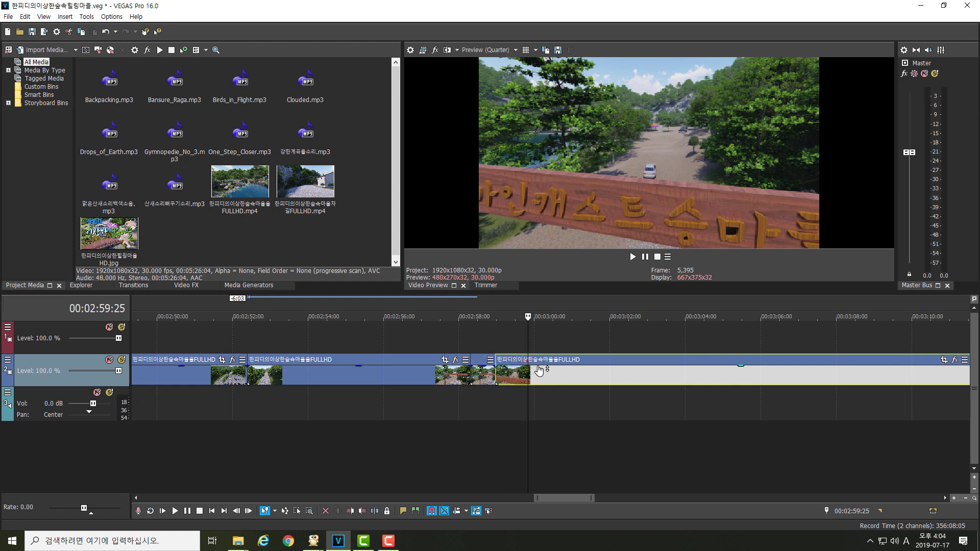
left_click_drag(574, 370, 685, 372)
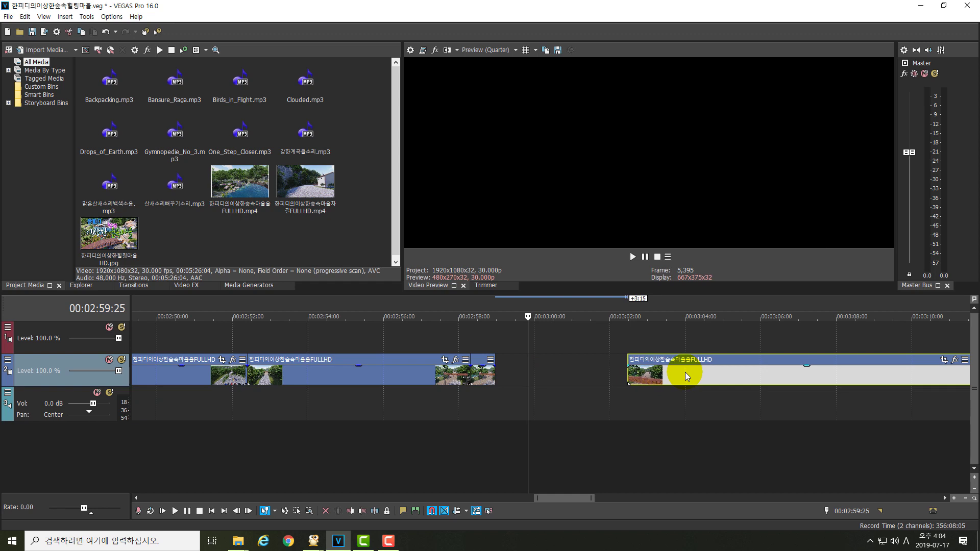
left_click(488, 376)
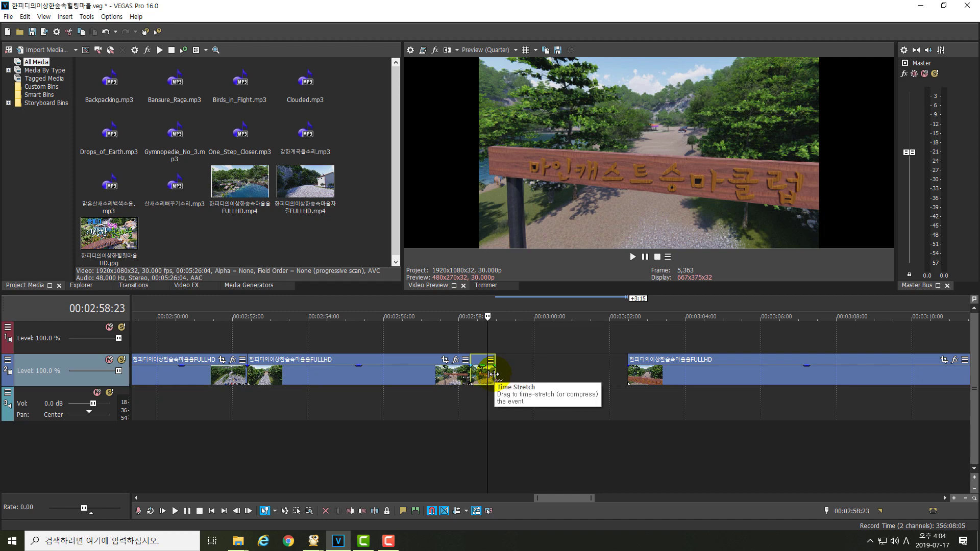
left_click_drag(493, 374, 529, 374)
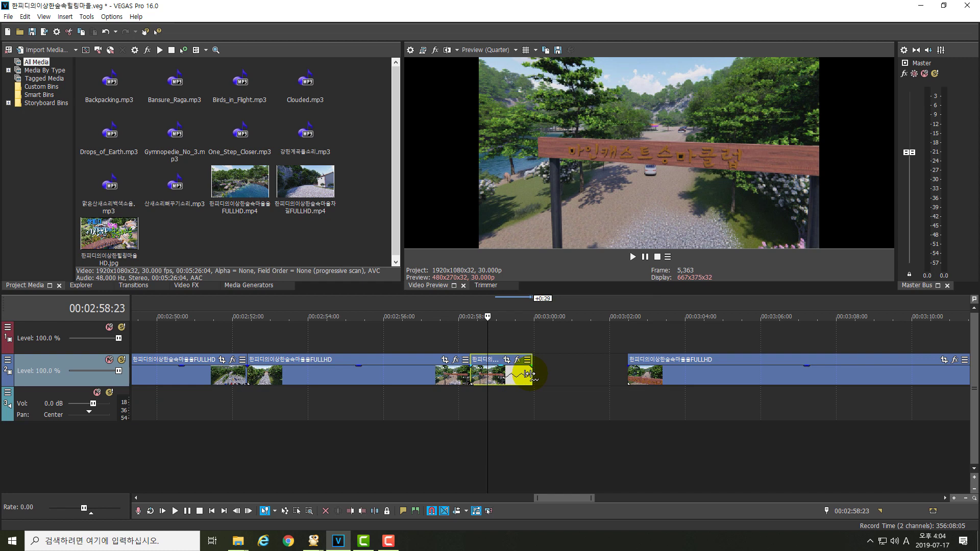
Step: Time-stretch the end of the gate sign piece to about +1:03 and replay the passage from 00:02:58:09
left_click_drag(529, 374, 533, 374)
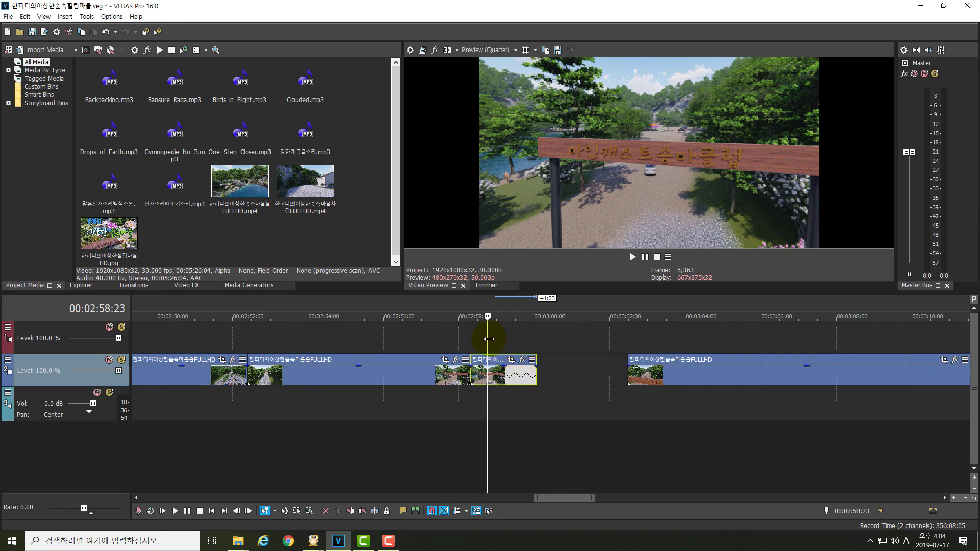
left_click(469, 344)
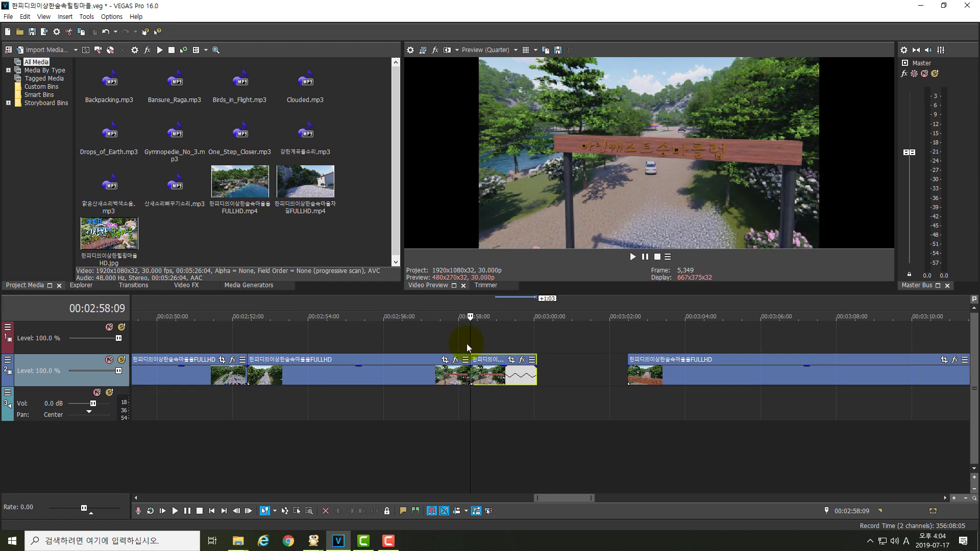
key("space")
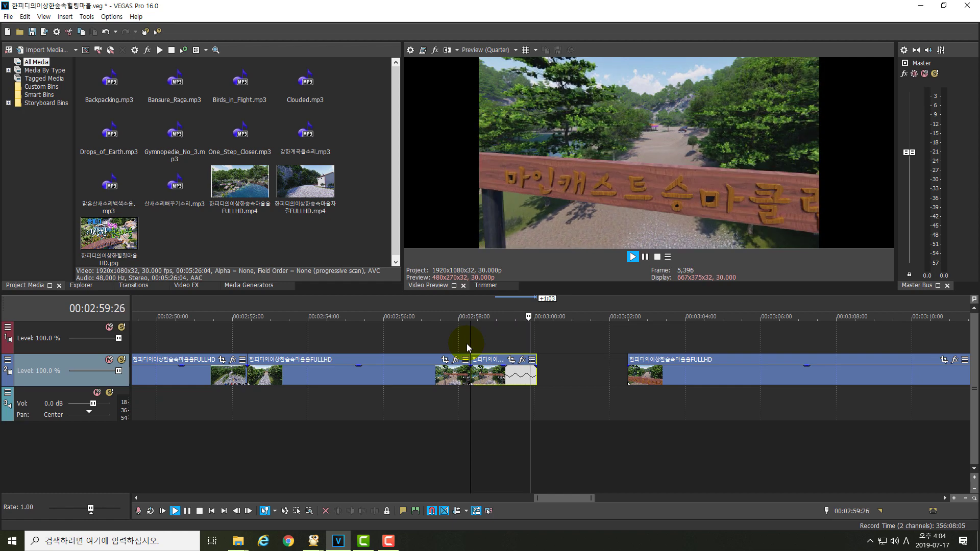
key("space")
left_click(470, 354)
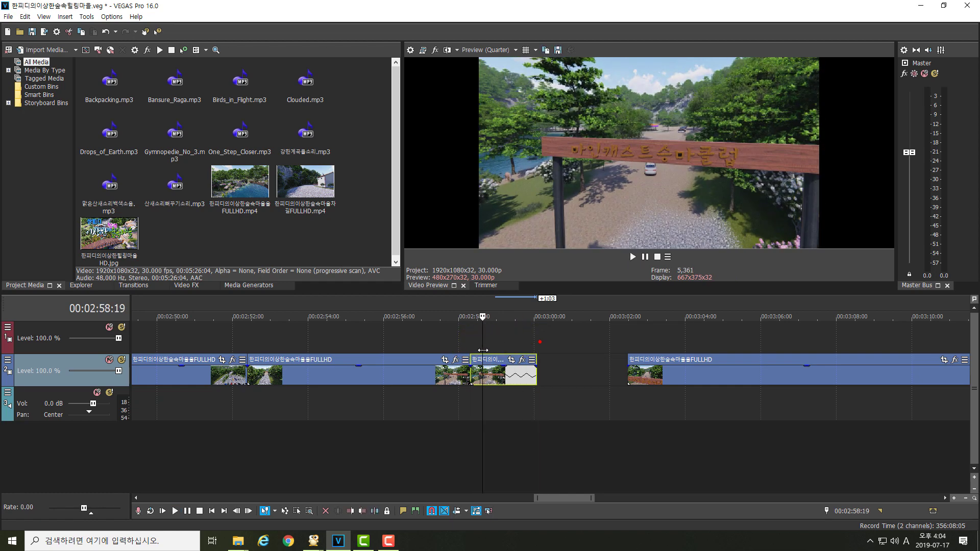
key("space")
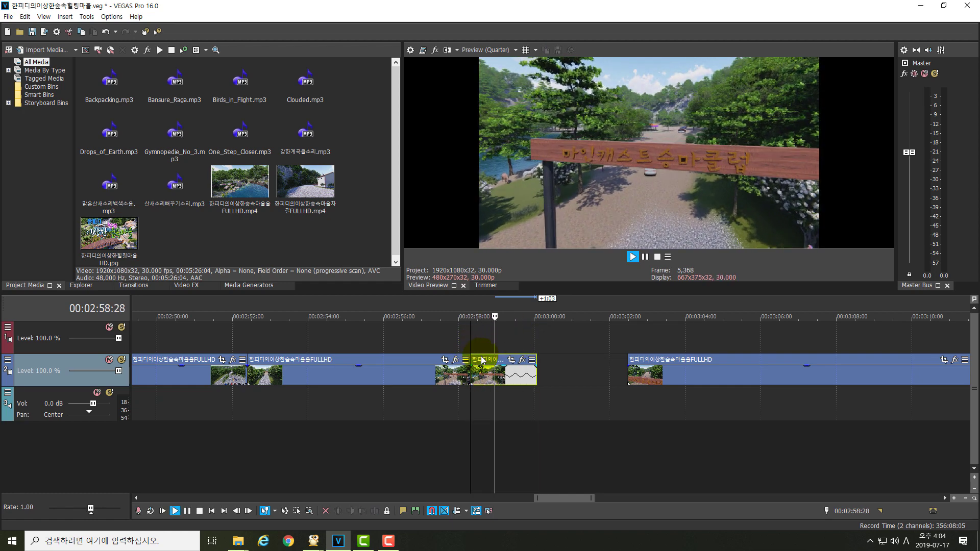
left_click(493, 378)
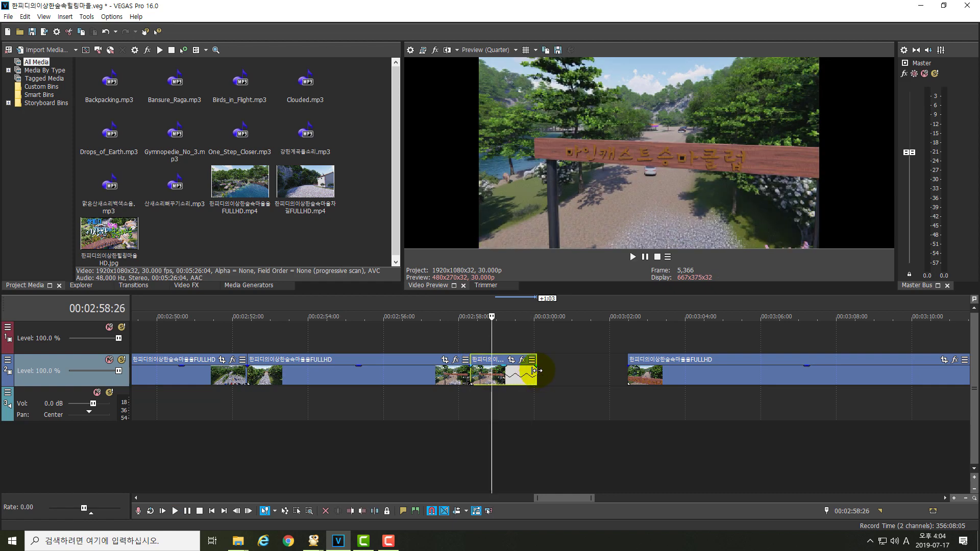
Step: Time-stretch the gate sign piece's end by about another 0:22 and play the slowed passage
left_click_drag(534, 371, 564, 374)
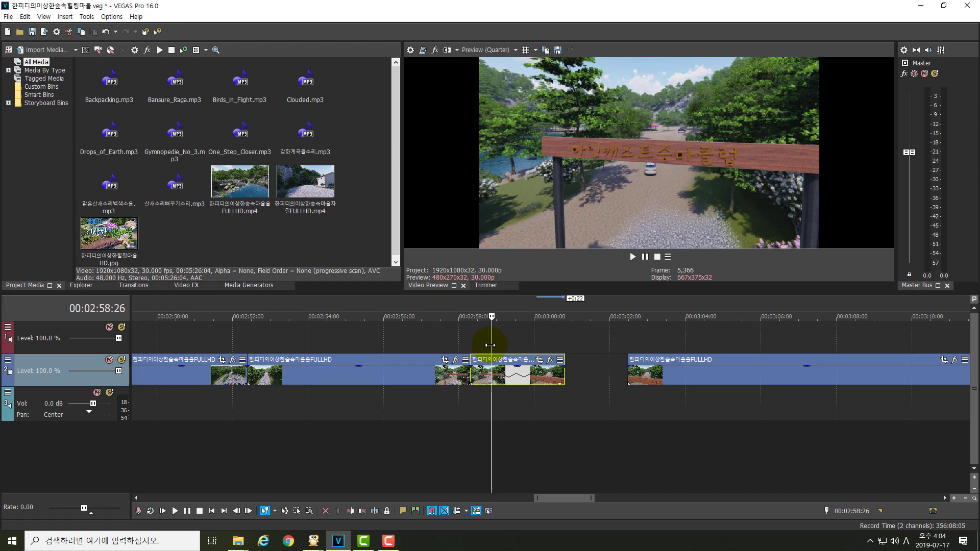
left_click_drag(489, 345, 472, 349)
key("space")
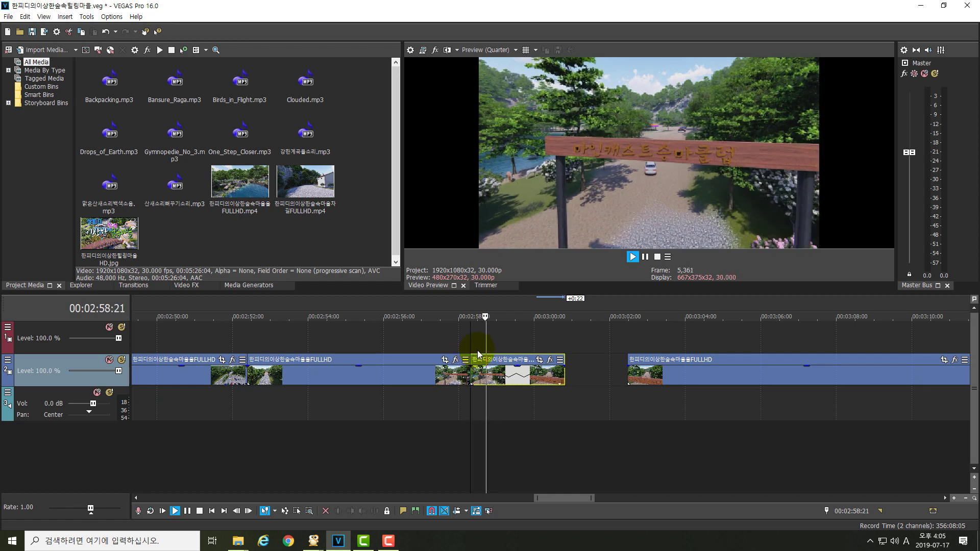
key("space")
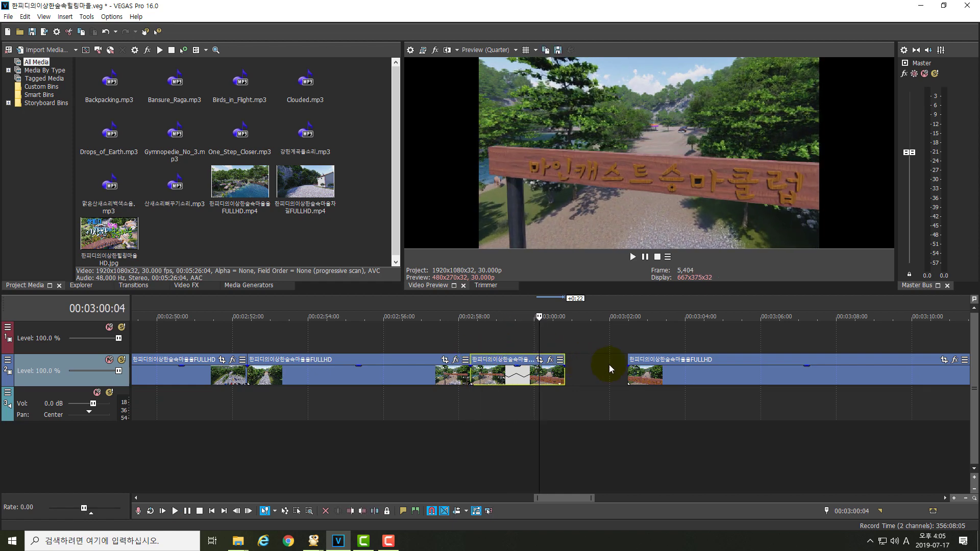
Step: Move the following village clip back by 1:20 against the stretched gate sign piece, play across the join, and save the project
left_click(647, 370)
left_click_drag(672, 372, 612, 375)
left_click_drag(647, 341, 493, 342)
key("space")
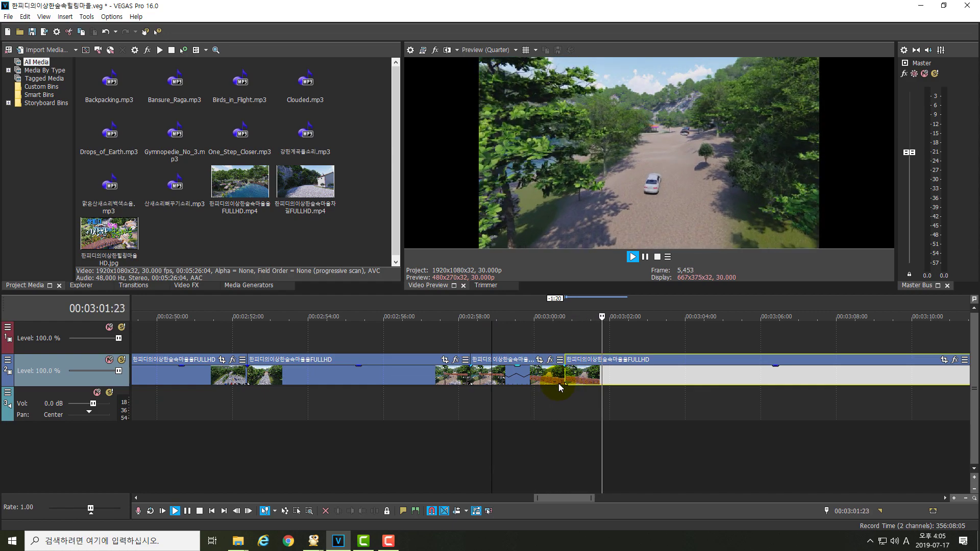
key("space")
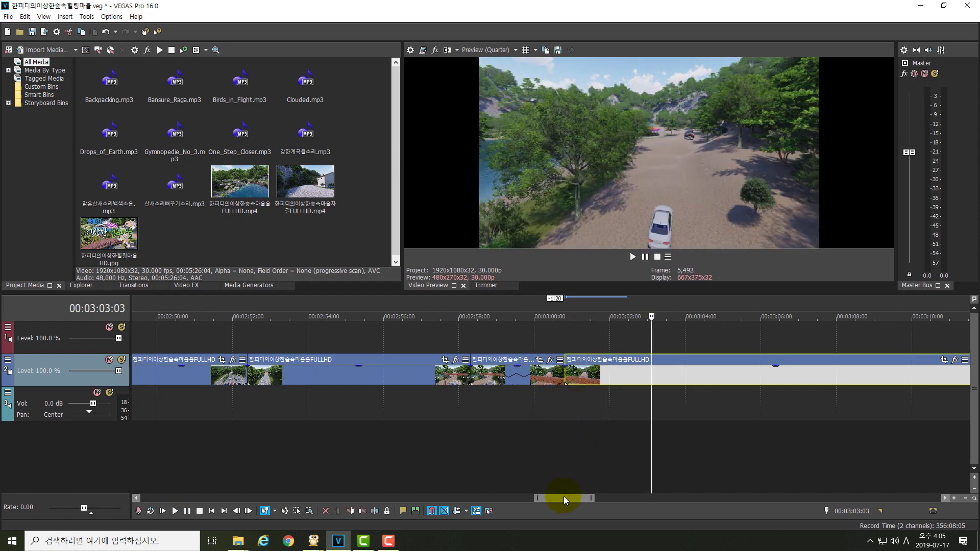
Step: Play through to the colourful round tent scene and split the village clip at 00:03:11:18, just before the lake shot
left_click_drag(563, 498, 589, 495)
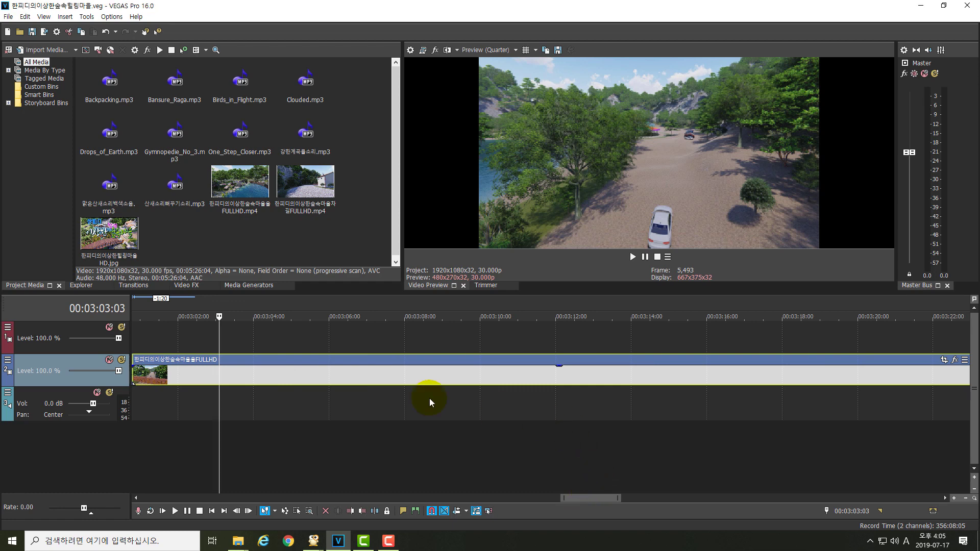
left_click_drag(221, 345, 150, 350)
key("space")
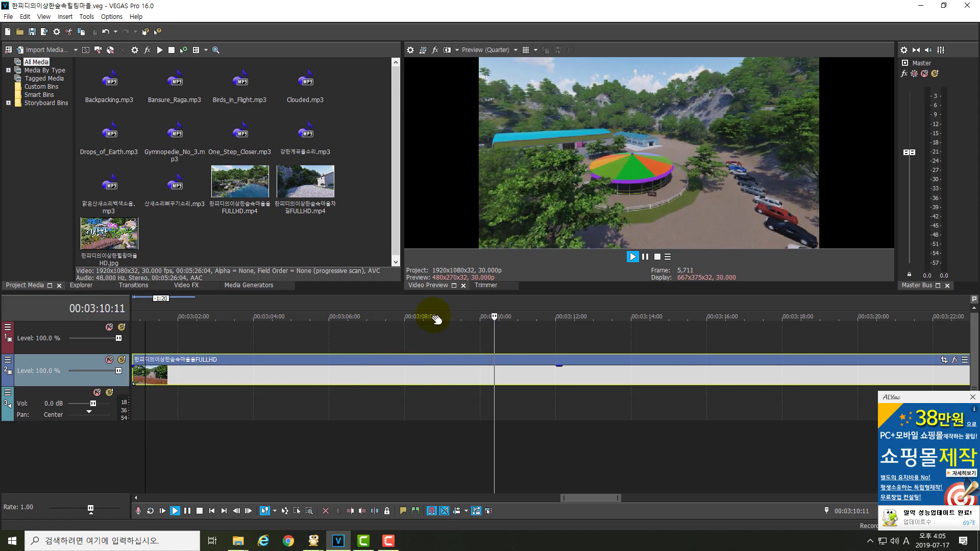
key("Return")
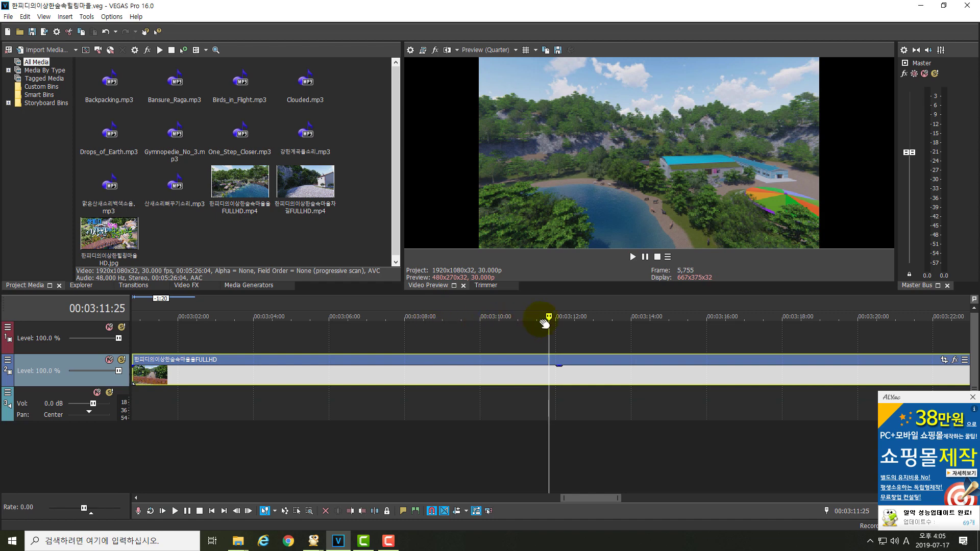
left_click(972, 398)
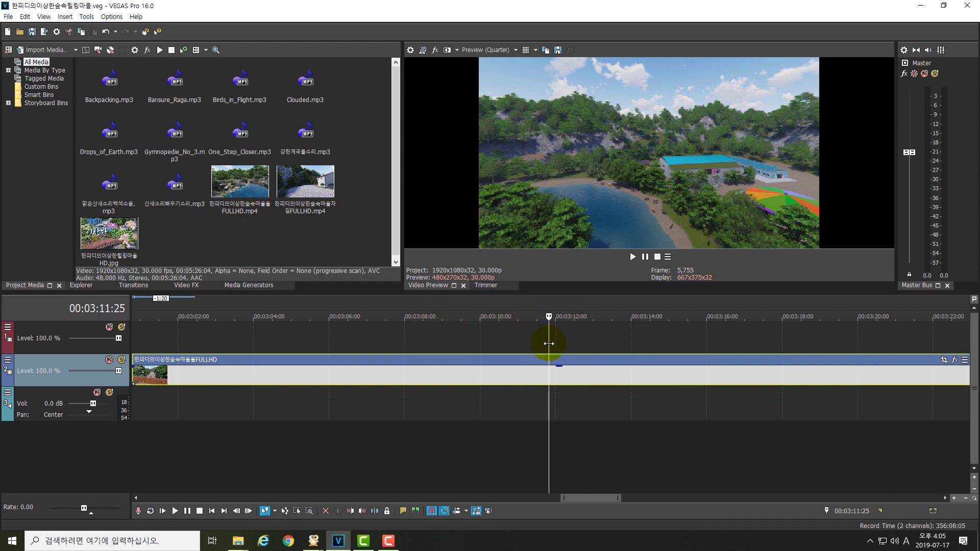
left_click_drag(549, 343, 525, 353)
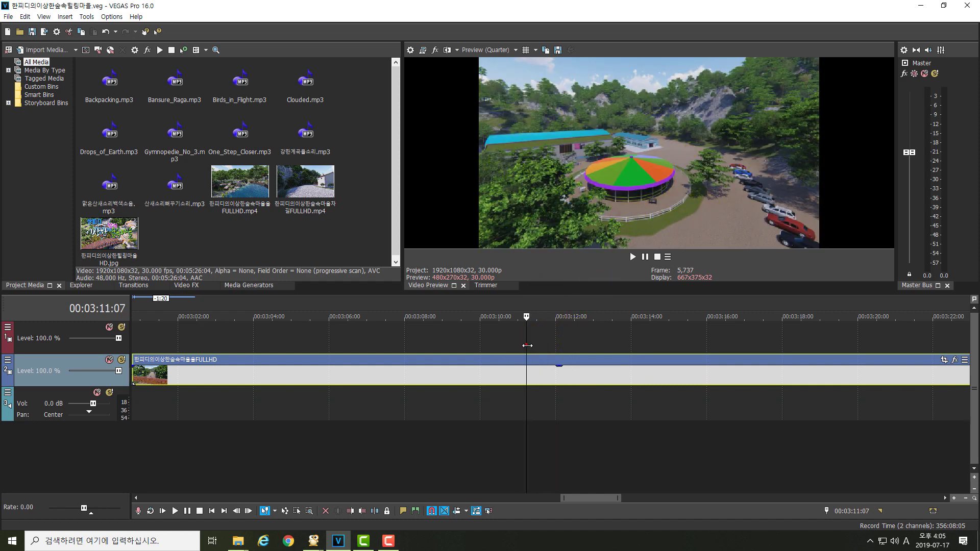
mouse_move(528, 345)
left_mouse_down()
mouse_move(558, 346)
mouse_move(540, 346)
left_mouse_up()
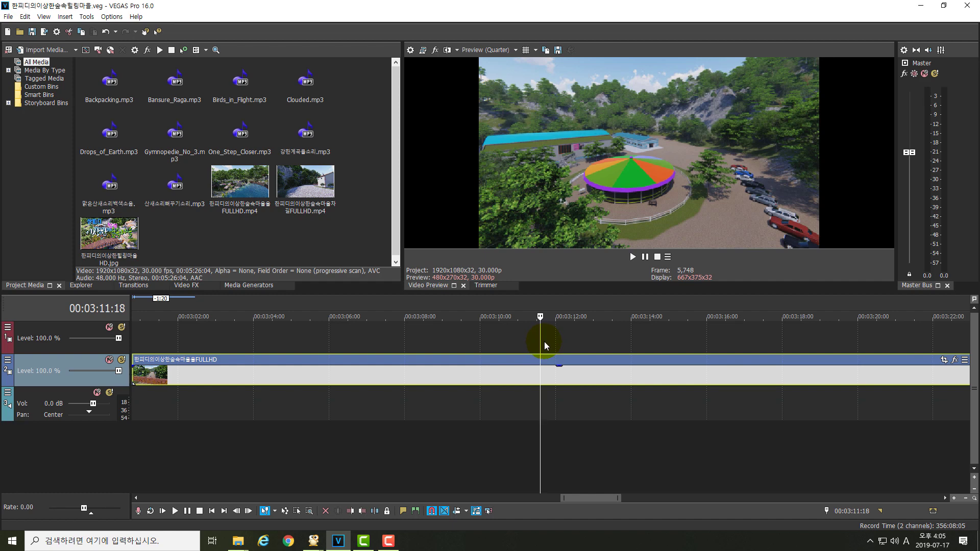
key("s")
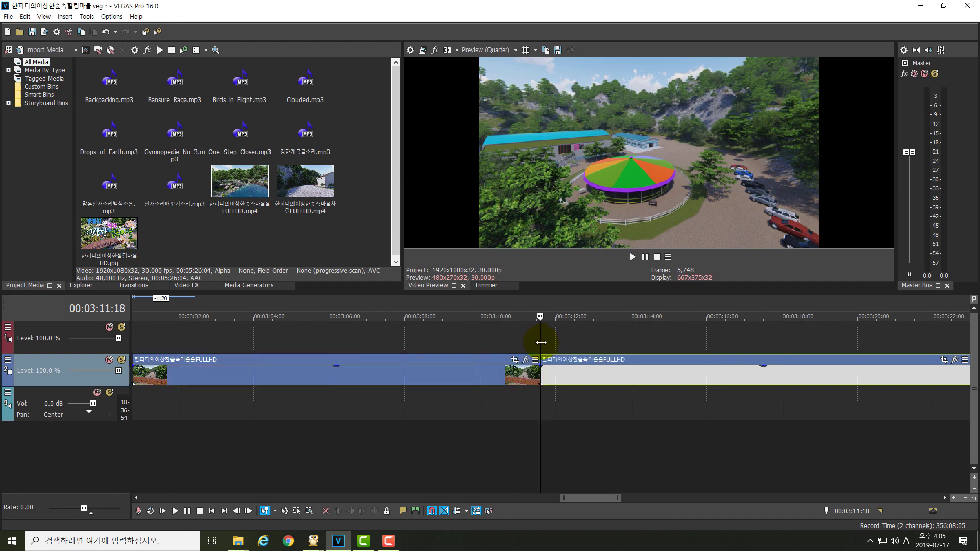
Step: Examine the lake shot after the split, scrubbing to 00:03:18:07 and playing briefly, and return to 00:03:11:18
left_click_drag(541, 342, 617, 343)
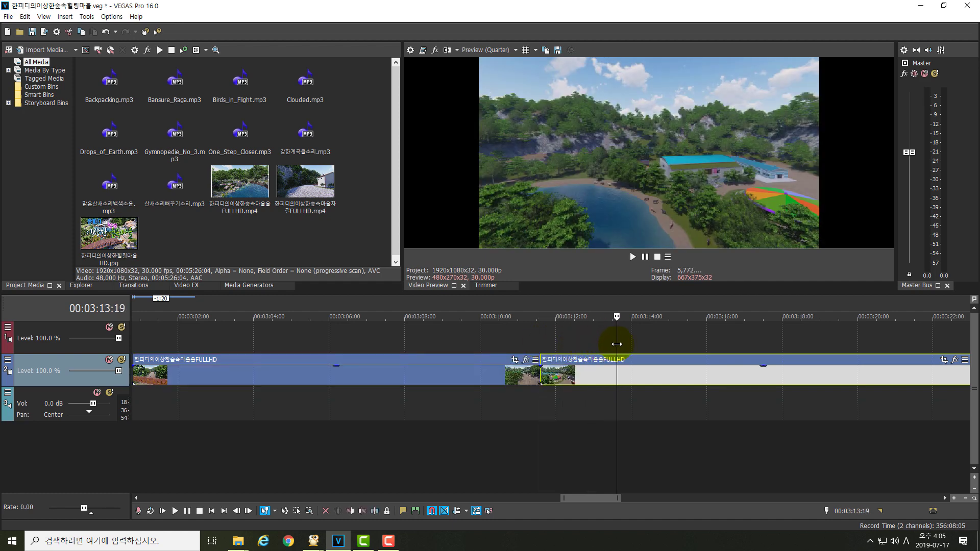
left_click_drag(592, 495, 606, 494)
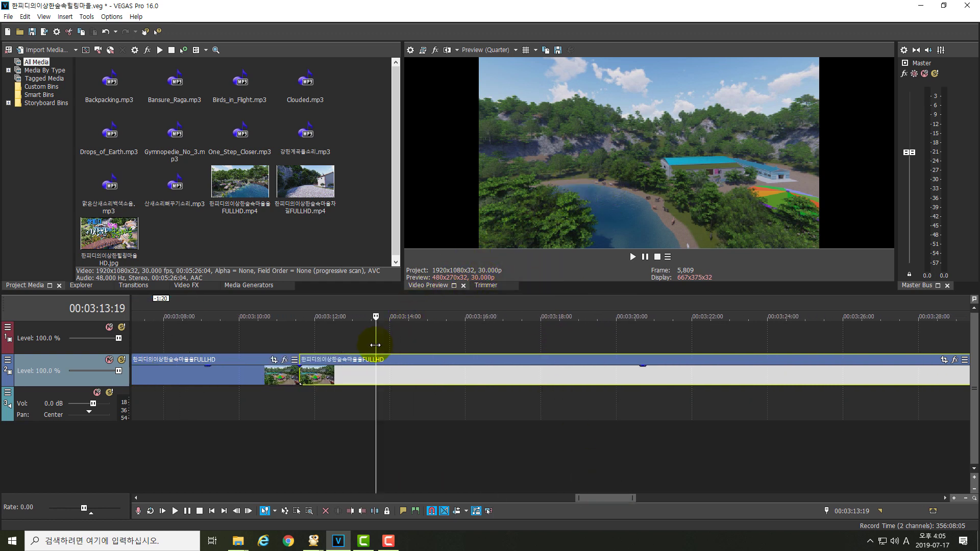
mouse_move(373, 345)
left_mouse_down()
mouse_move(343, 344)
mouse_move(393, 348)
mouse_move(314, 345)
mouse_move(371, 347)
left_mouse_up()
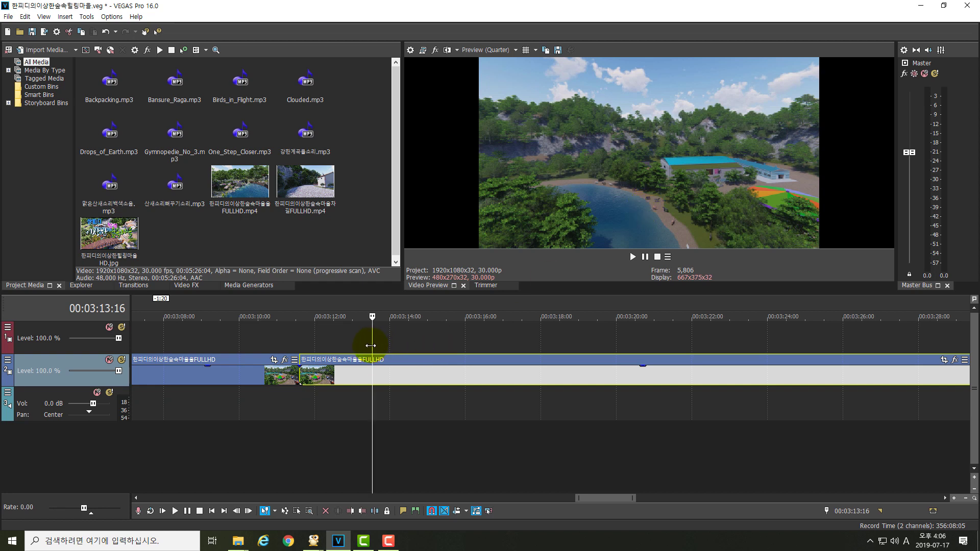
left_click_drag(372, 345, 422, 349)
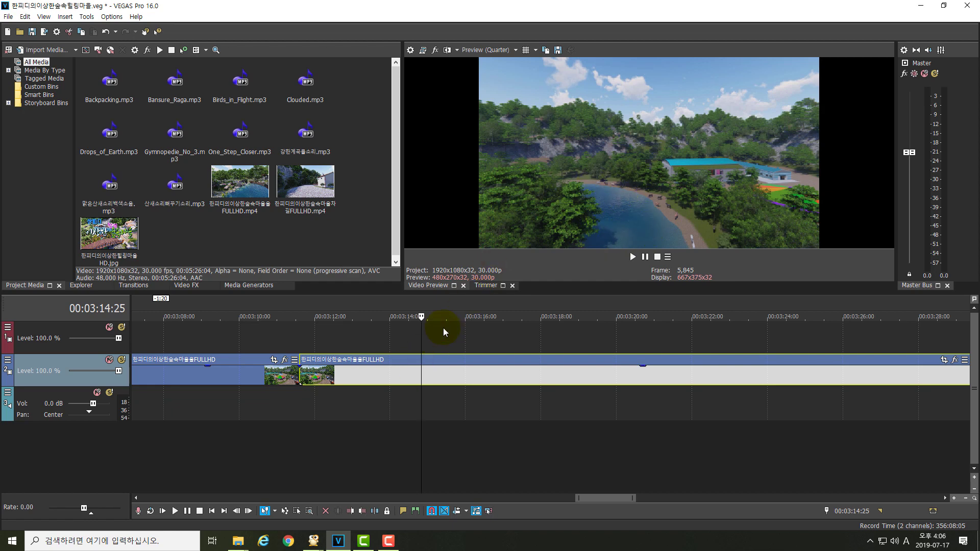
left_click_drag(421, 345, 550, 361)
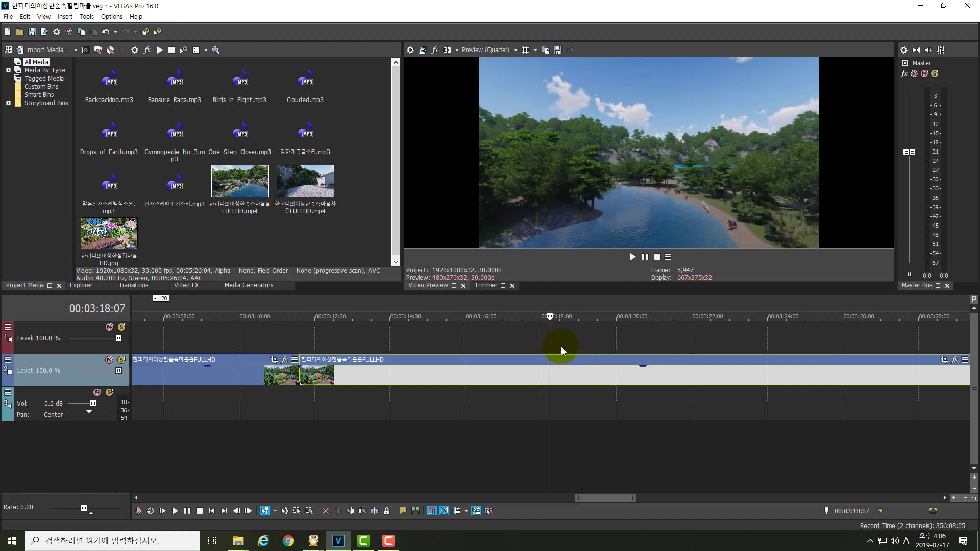
key("space")
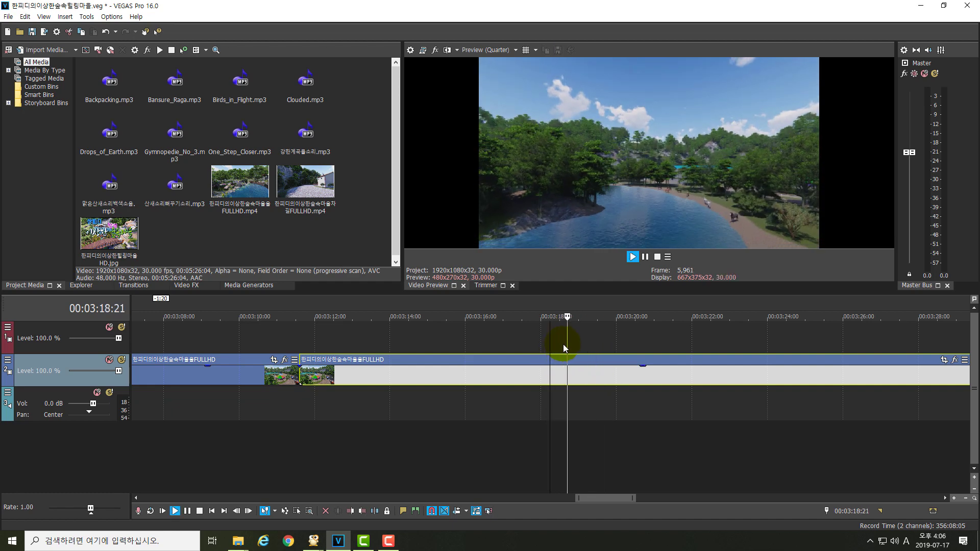
left_click_drag(608, 335, 300, 343)
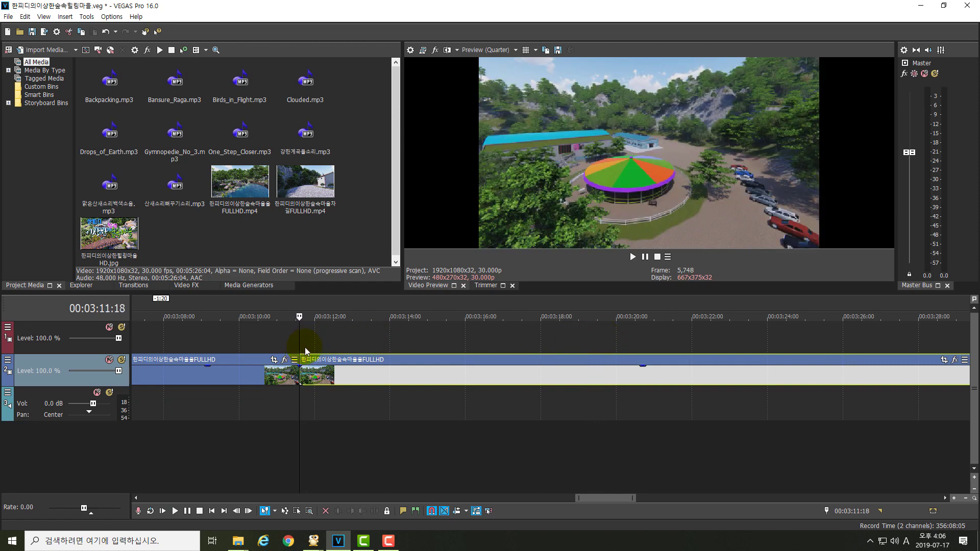
Step: Play the footage from 00:03:11:18 to 00:03:51:02 and save the project
key("space")
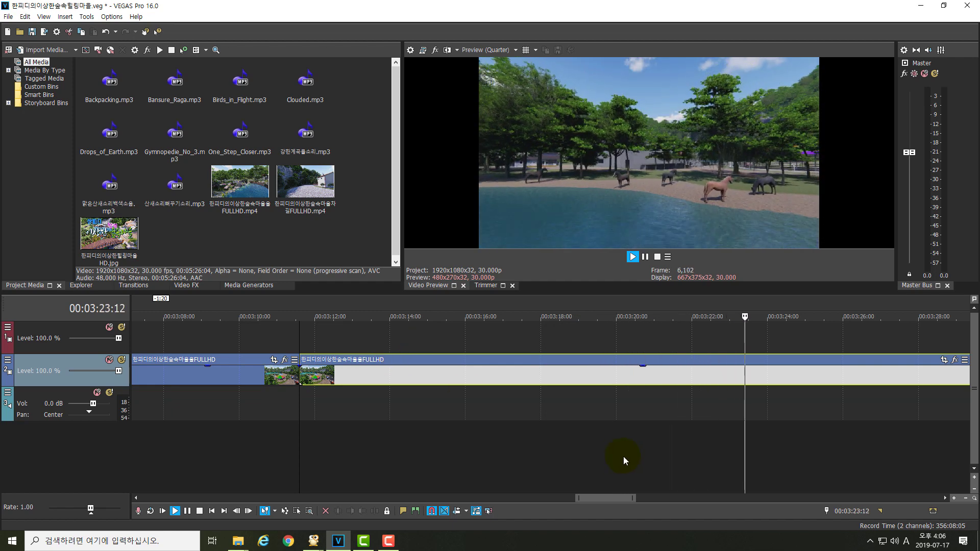
left_click_drag(598, 499, 619, 498)
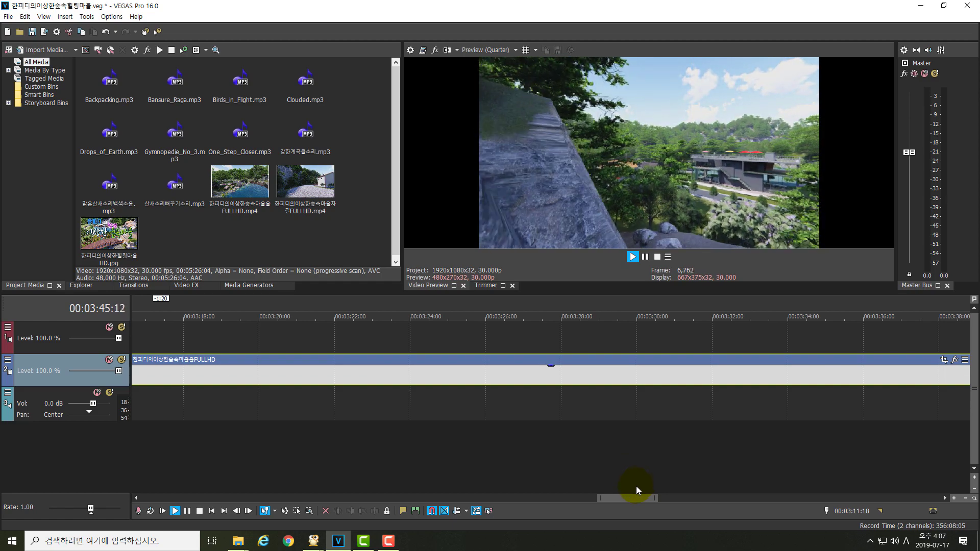
left_click_drag(630, 498, 688, 491)
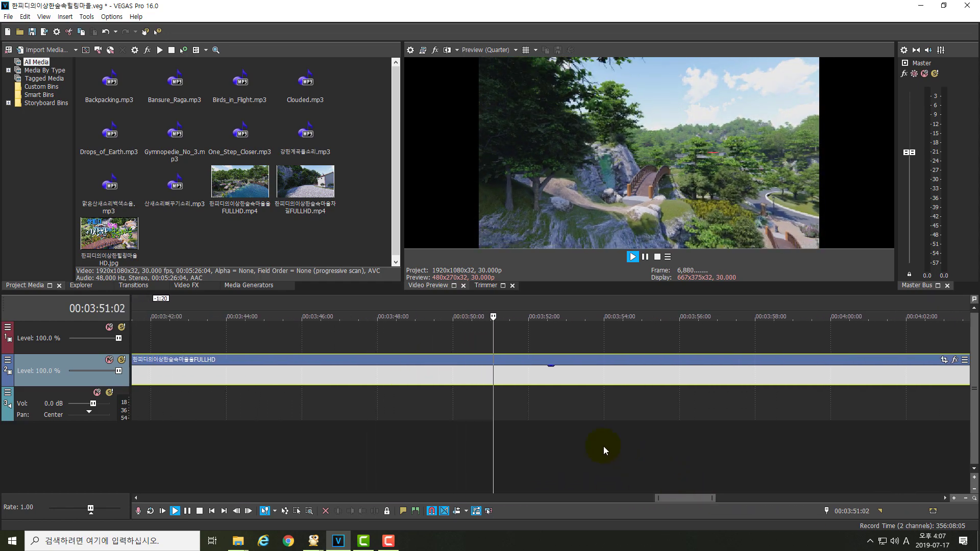
key("Return")
Step: Replay the village footage from 00:03:50:03 to 00:04:27:02 to check for unneeded stretches
left_click_drag(493, 342, 456, 344)
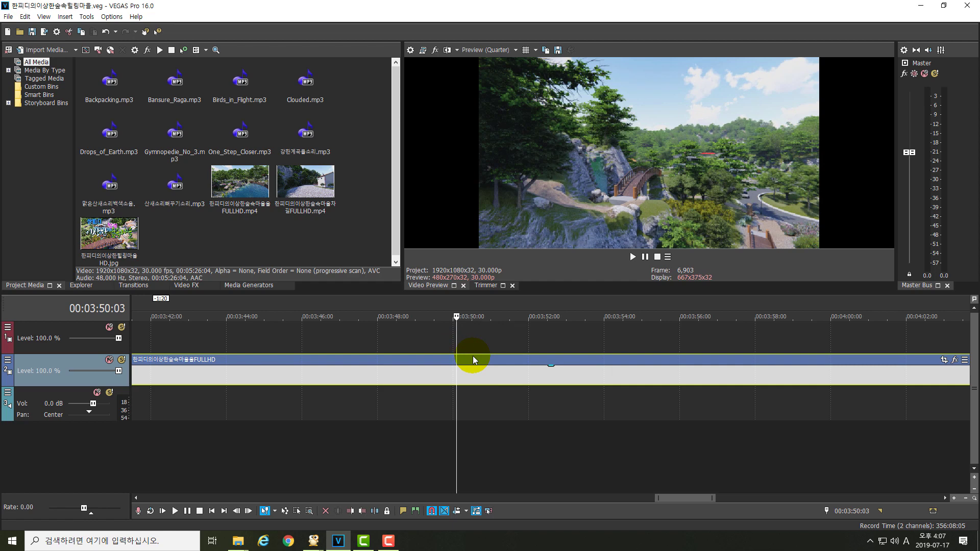
key("space")
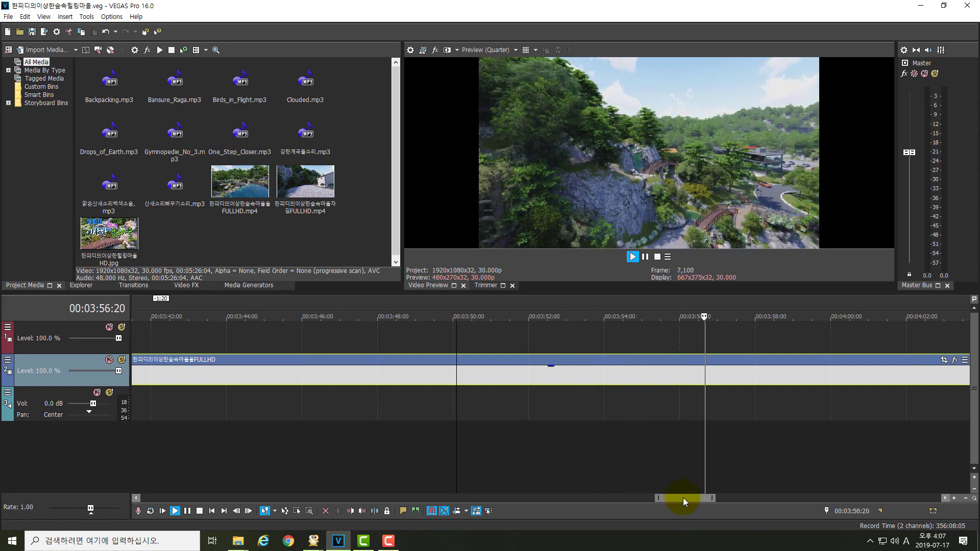
left_click_drag(683, 497, 703, 498)
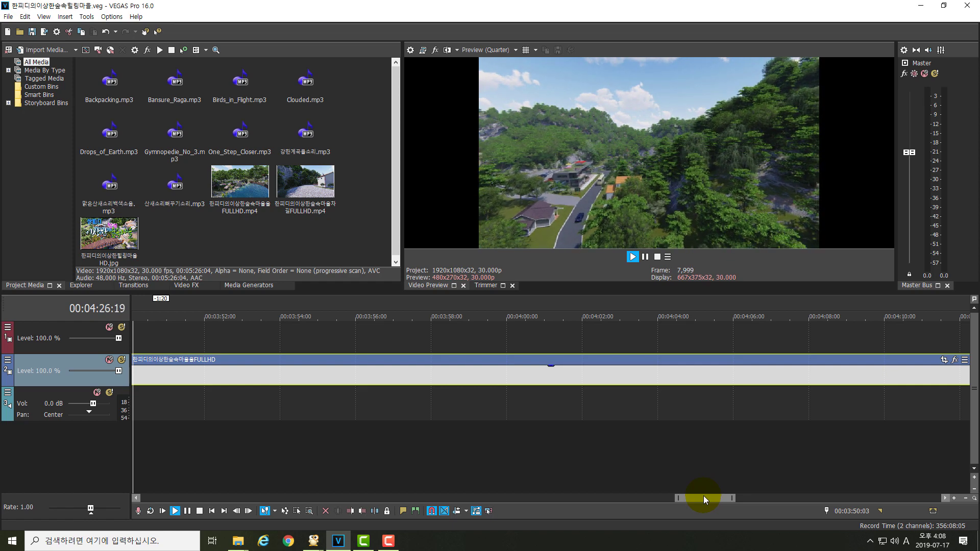
key("Return")
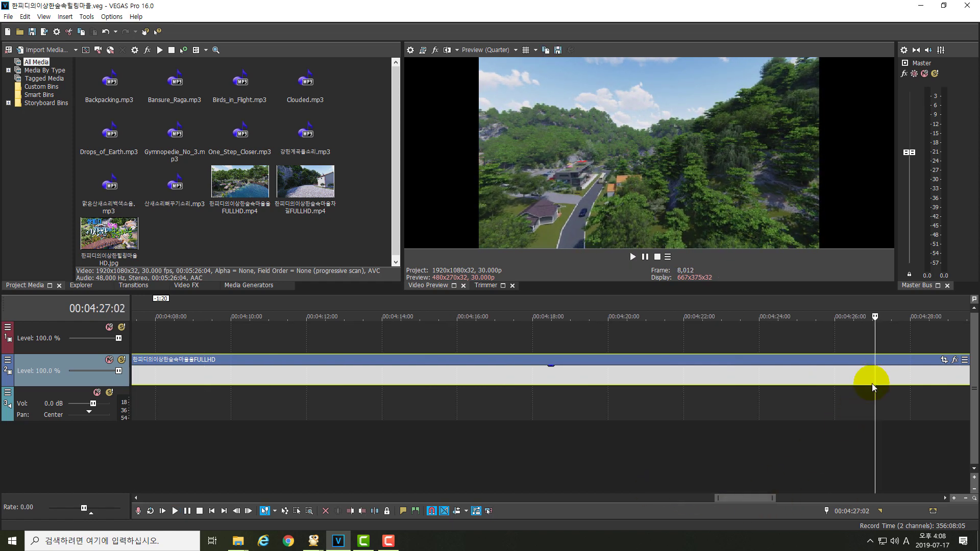
Step: Split the village clip at 00:04:21:03, in the forest view
left_click_drag(875, 353, 650, 386)
left_click(651, 380)
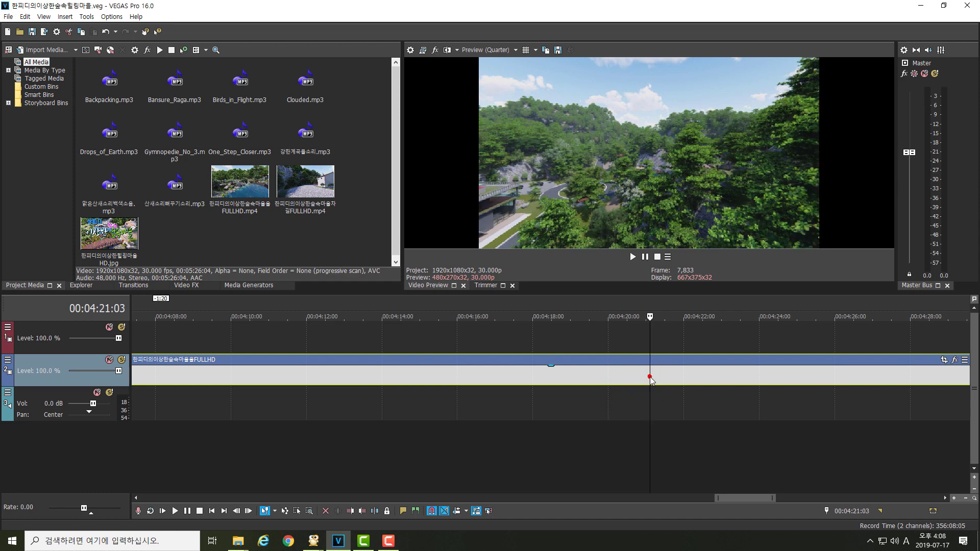
left_click(650, 379)
key("s")
Step: Cut the forest stretch from 00:04:21:03 to 00:04:28:13 out of the village clip and move the lake shot up to close the gap
left_click_drag(734, 498, 762, 498)
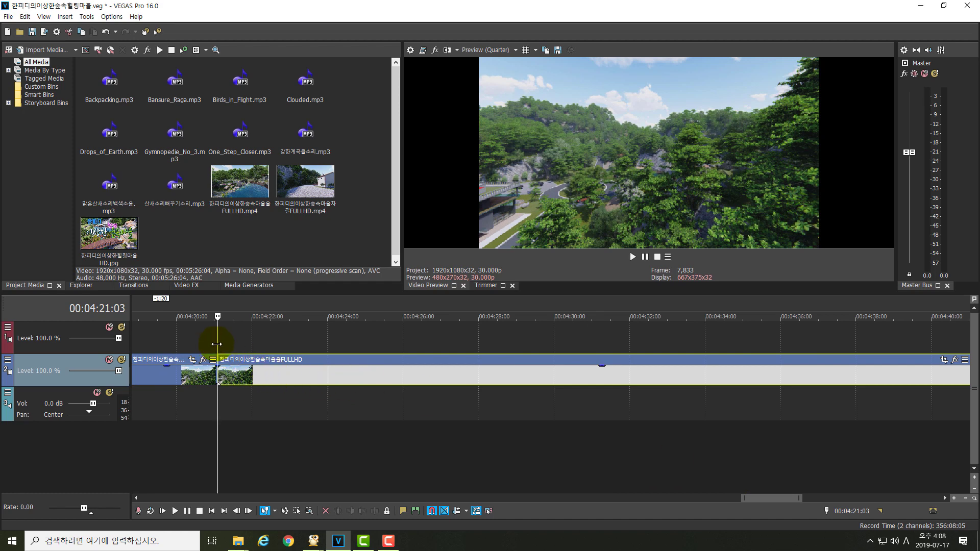
left_click_drag(216, 344, 494, 332)
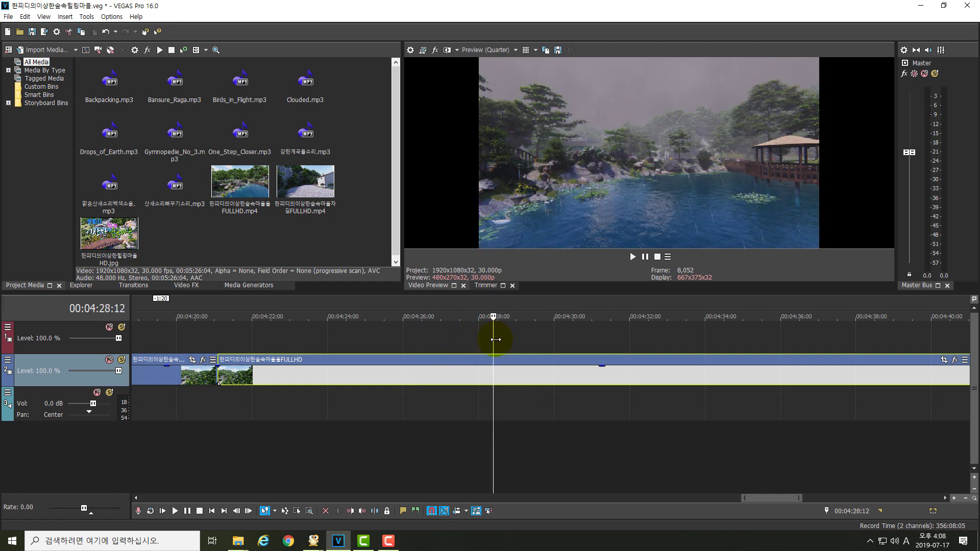
left_click(495, 371)
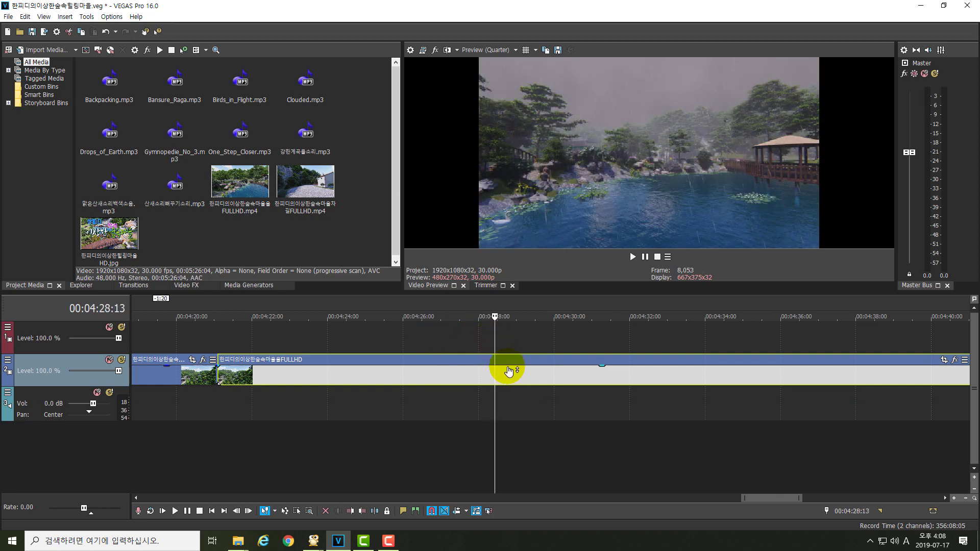
key("s")
left_click(416, 371)
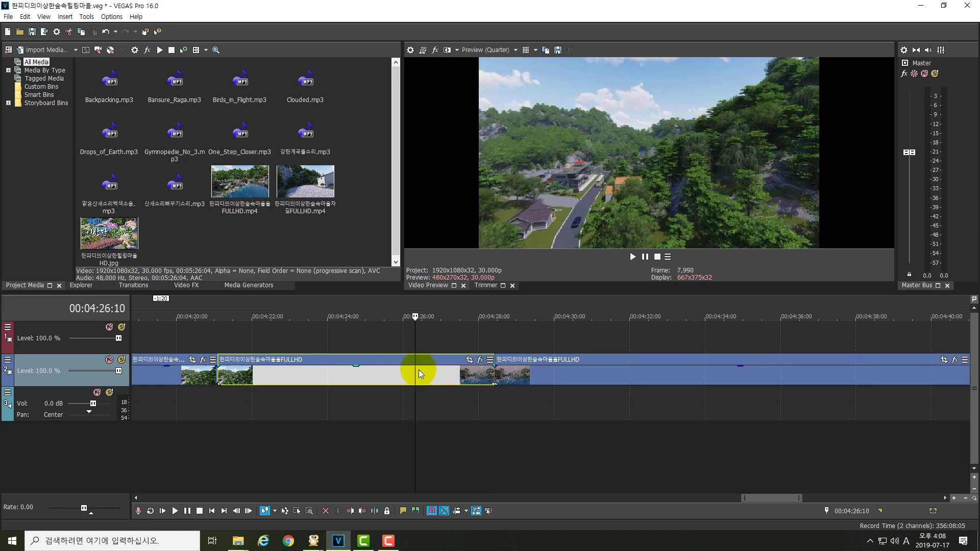
key("Delete")
left_click(509, 379)
left_click_drag(519, 380, 250, 367)
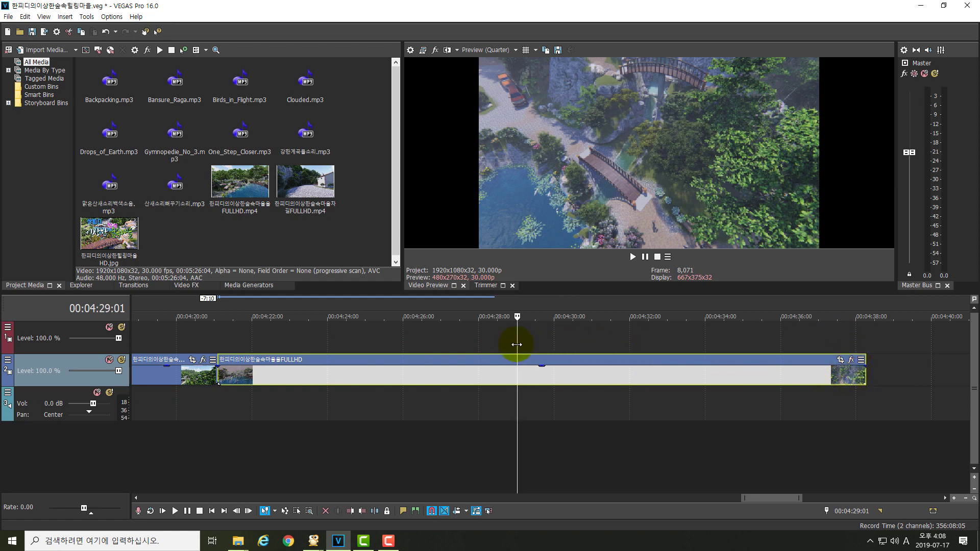
Step: Replay the lake shot from 00:04:21:03 and split it at 00:04:25:11
left_click_drag(516, 344, 219, 334)
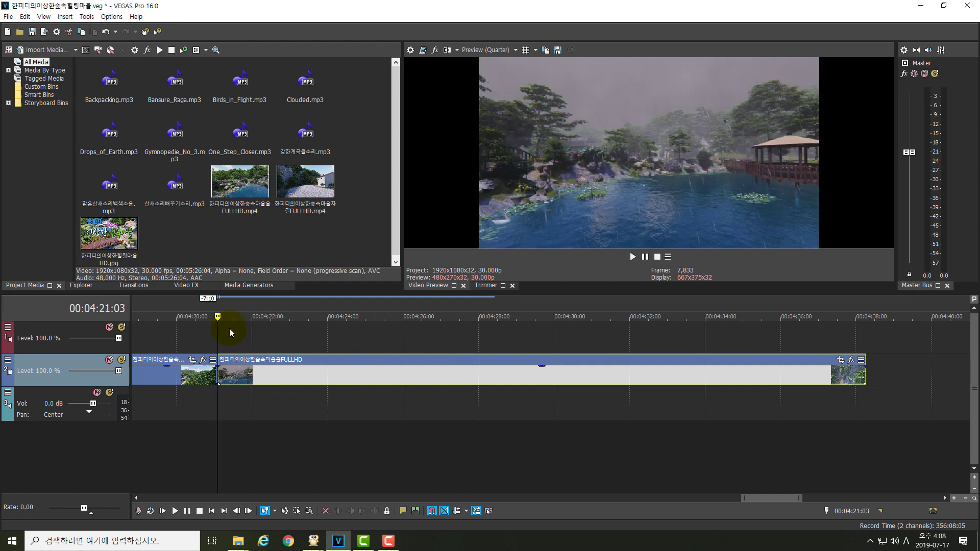
mouse_move(218, 341)
left_mouse_down()
mouse_move(233, 341)
mouse_move(218, 346)
left_mouse_up()
key("space")
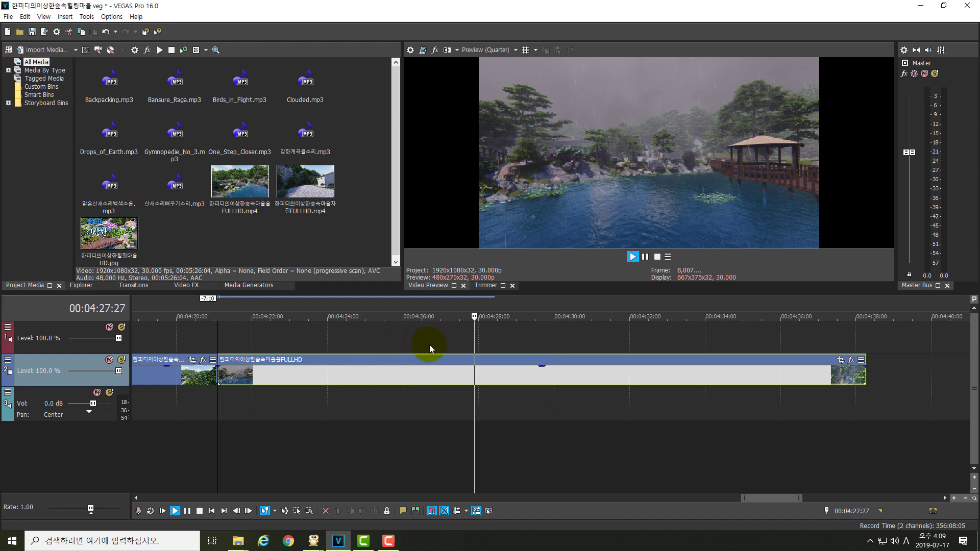
left_click_drag(472, 346, 219, 331)
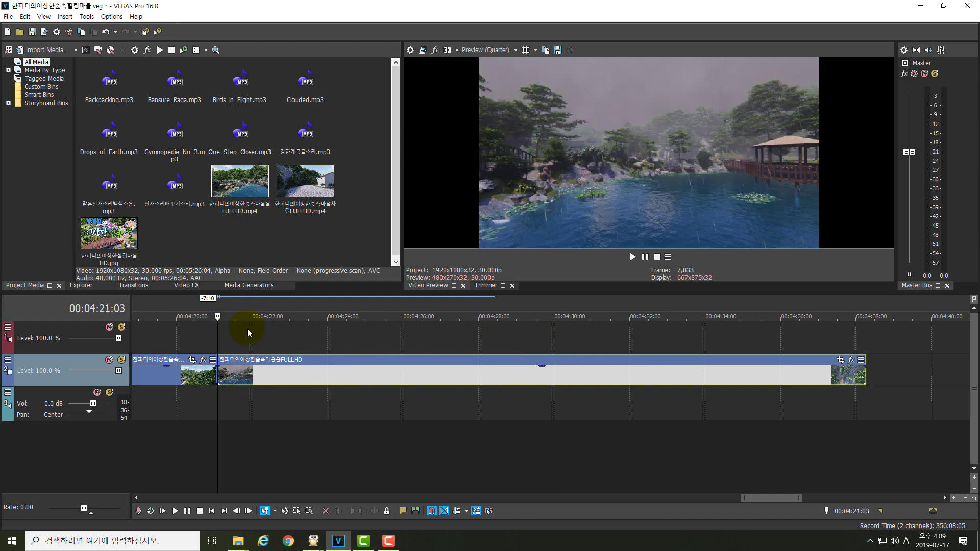
key("space")
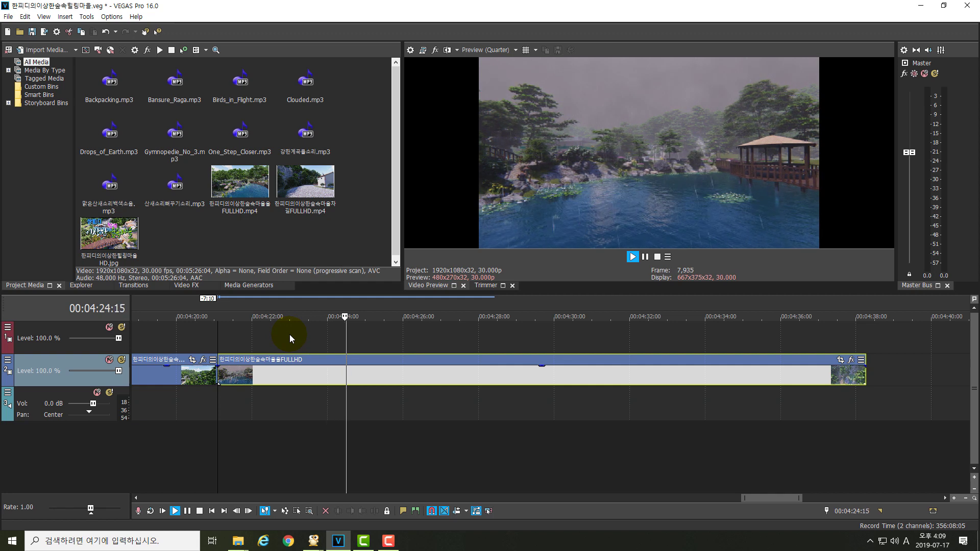
key("Return")
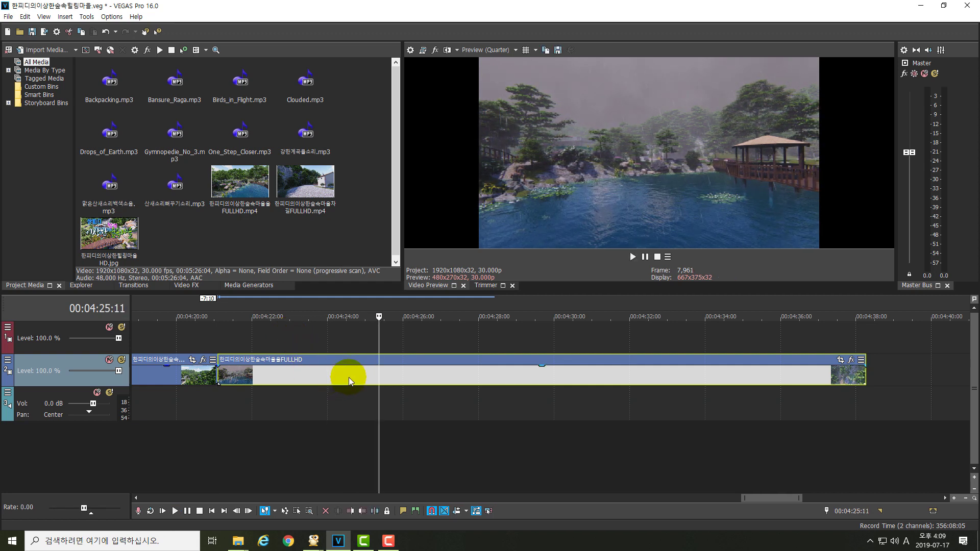
key("s")
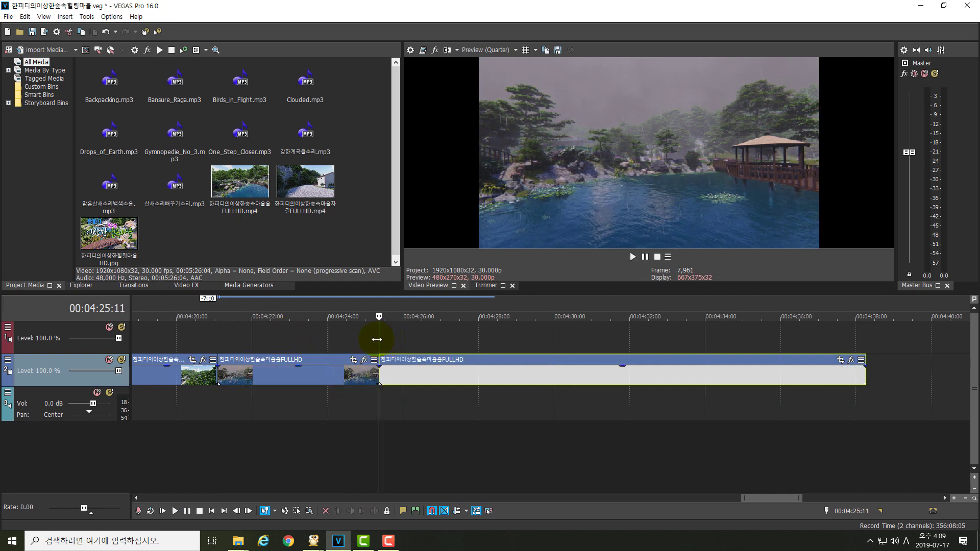
Step: Remove the stretch from 00:04:25:11 to 00:04:27:16 and move the aerial bridge shot up against the lake shot
left_click_drag(389, 341, 460, 356)
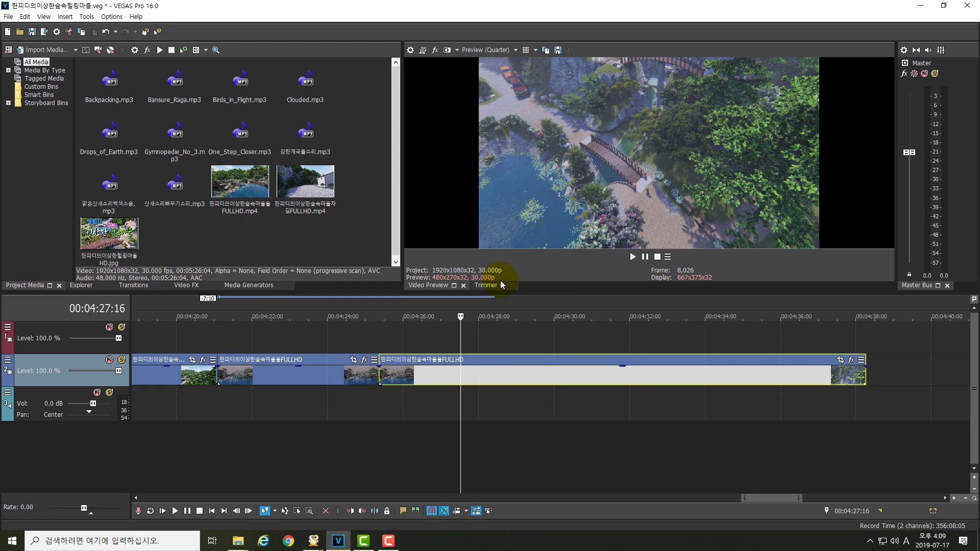
key("s")
left_click(418, 381)
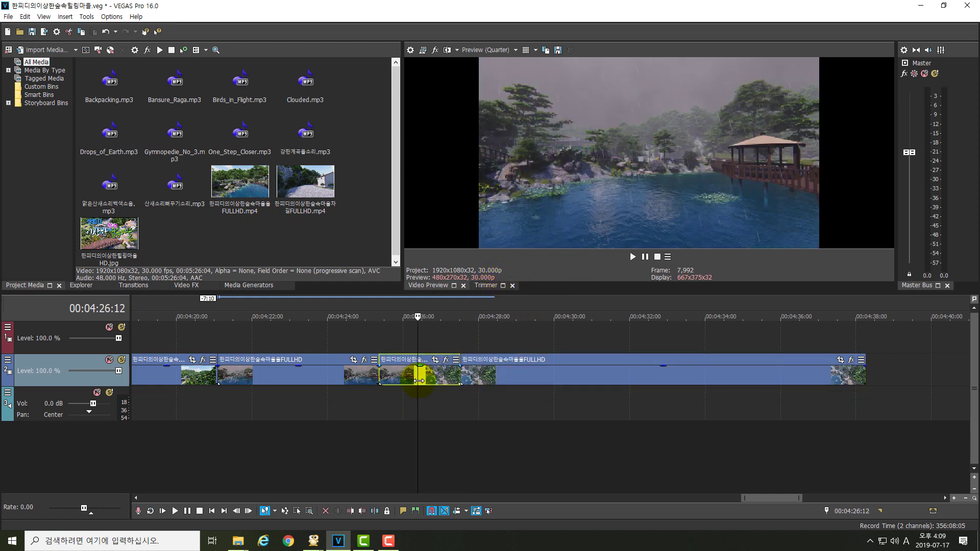
key("Delete")
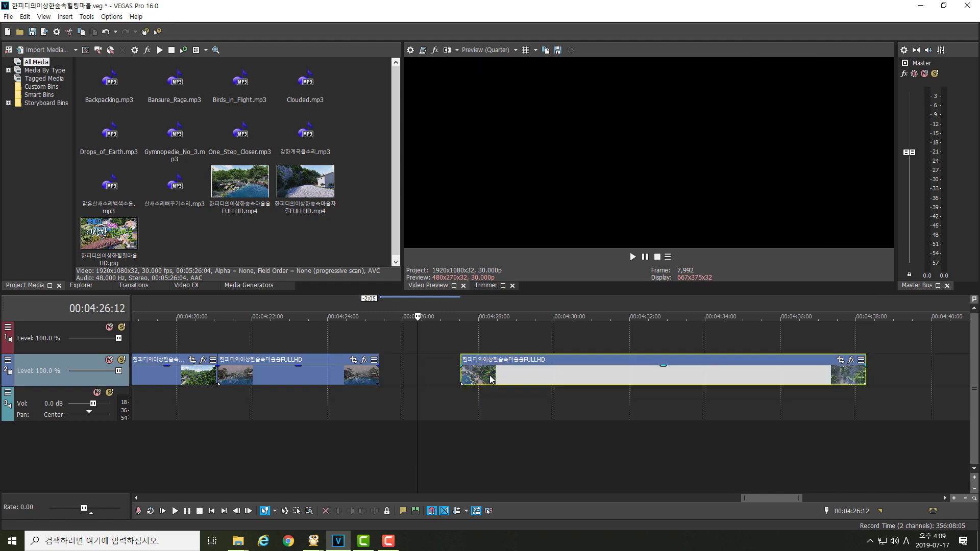
left_click_drag(493, 378, 411, 378)
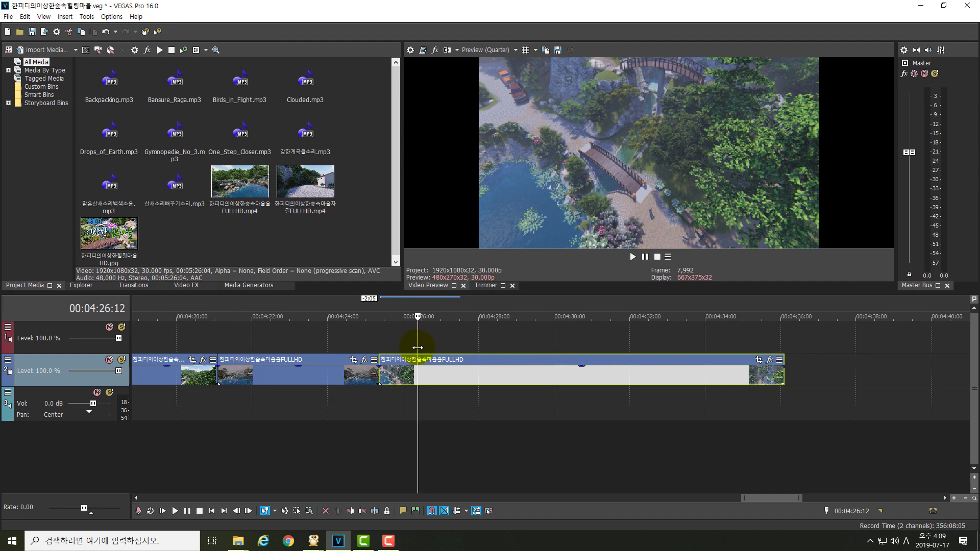
Step: Play the aerial bridge shot from 00:04:25:11 to 00:04:33:26, and replay it from 00:04:30:19 to check where it should be cut
left_click_drag(417, 348, 381, 349)
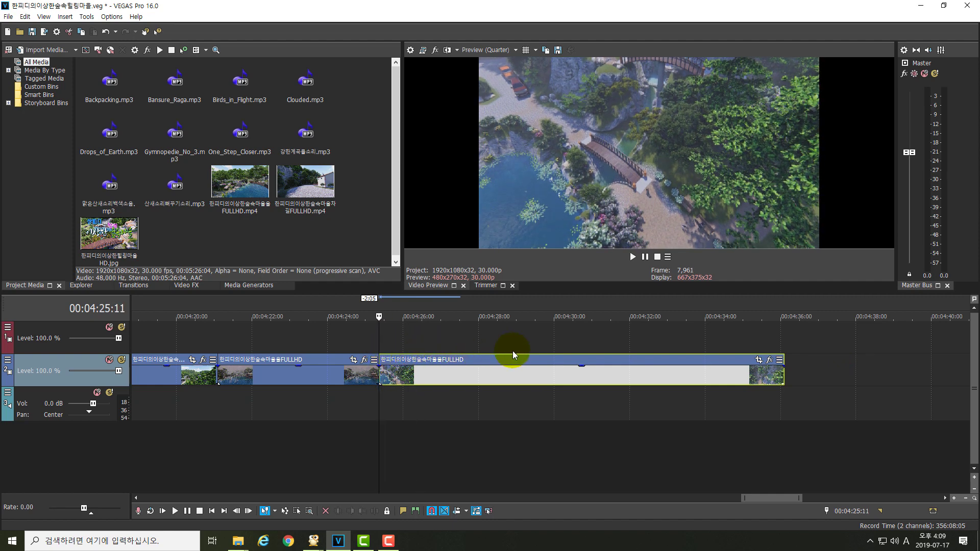
key("space")
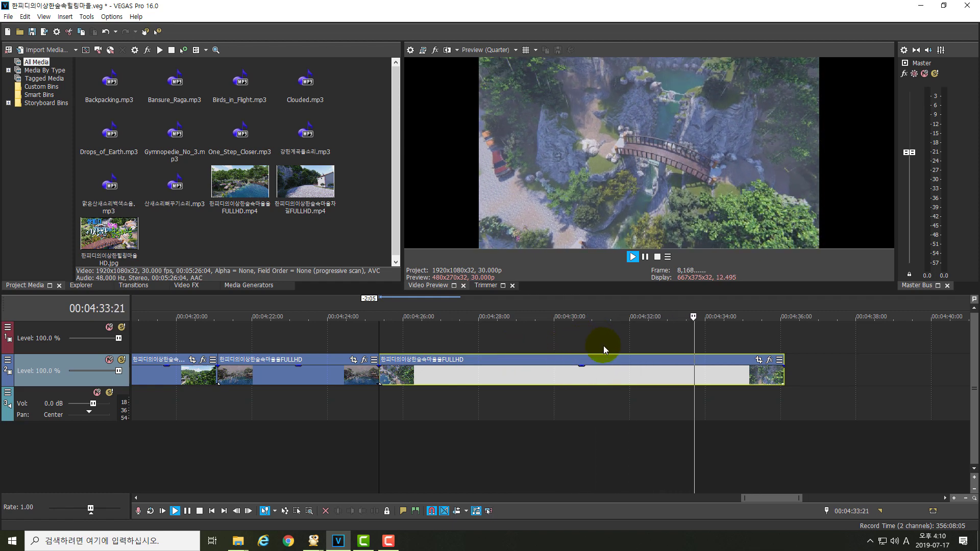
key("Return")
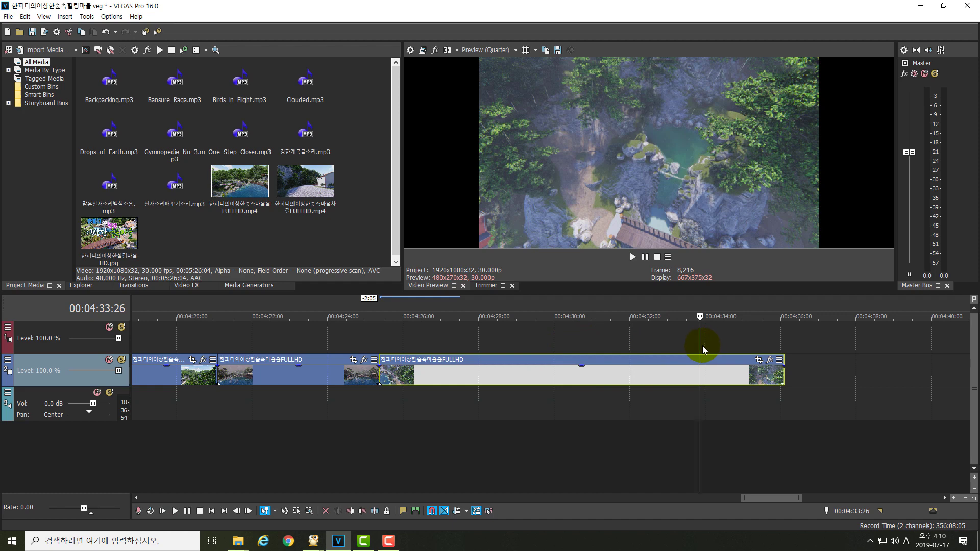
left_click_drag(703, 350, 578, 352)
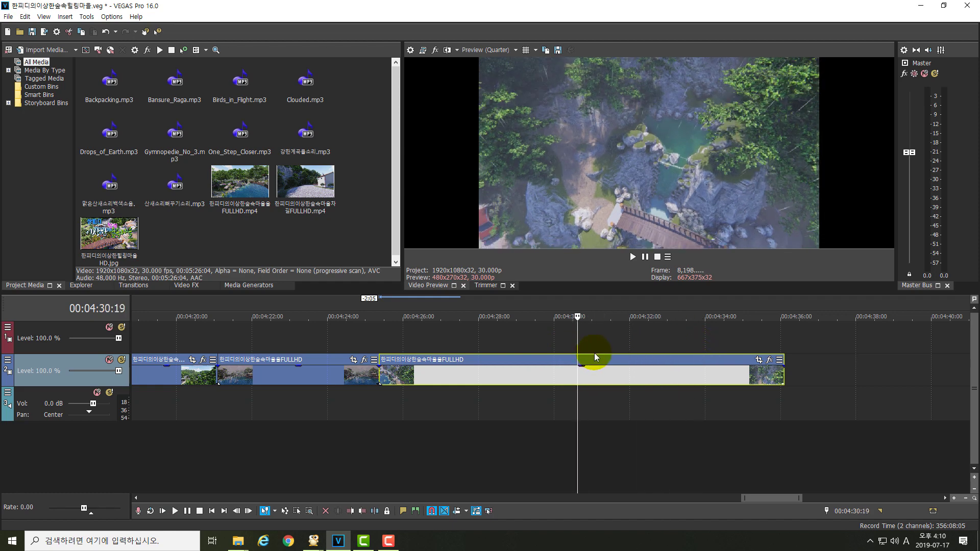
key("Return")
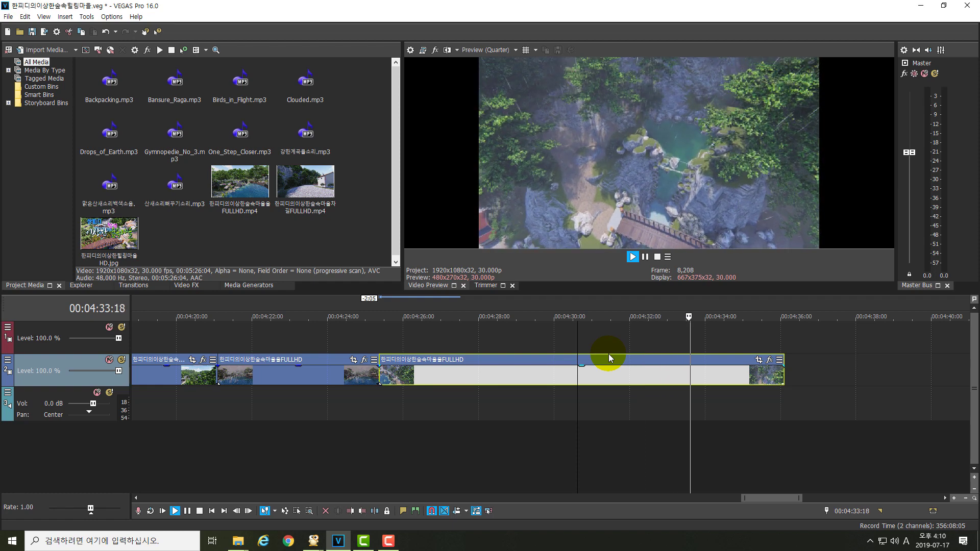
Step: Split the last clip on the video track at 00:04:33:07 and delete the part after the cut
key("Return")
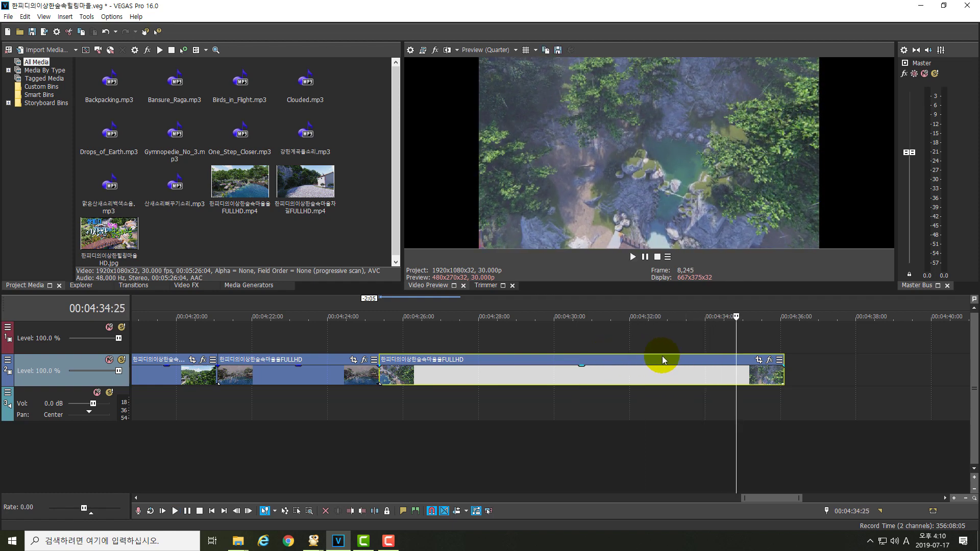
left_click_drag(738, 347, 676, 358)
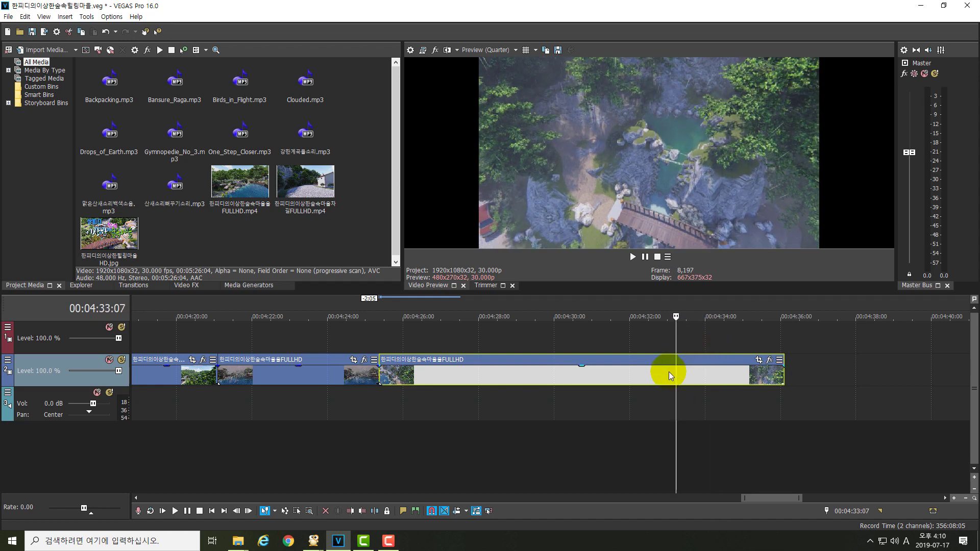
key("s")
left_click(715, 370)
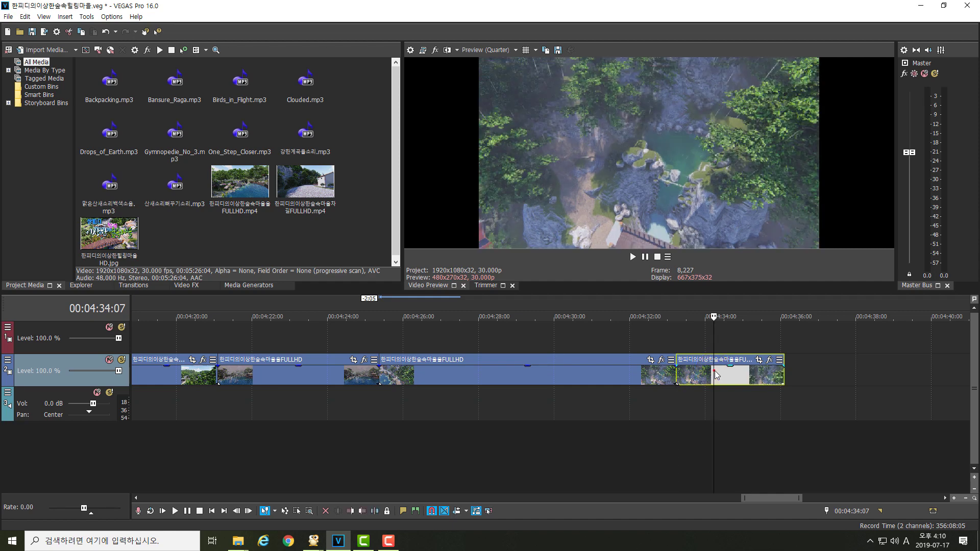
key("Delete")
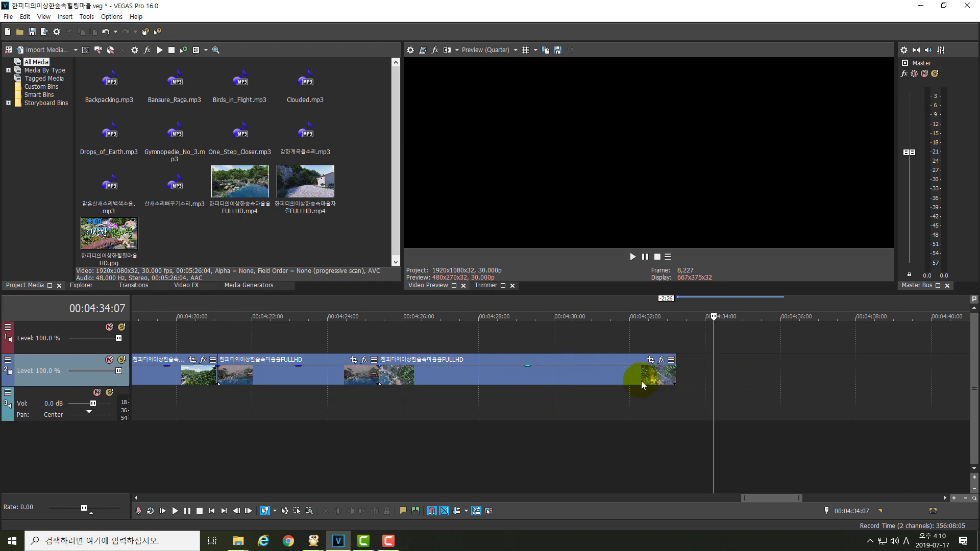
Step: Review the earlier footage on the timeline, checking the scenes from about 00:03:11 and the café scene around 00:01:42
left_click_drag(774, 499, 697, 507)
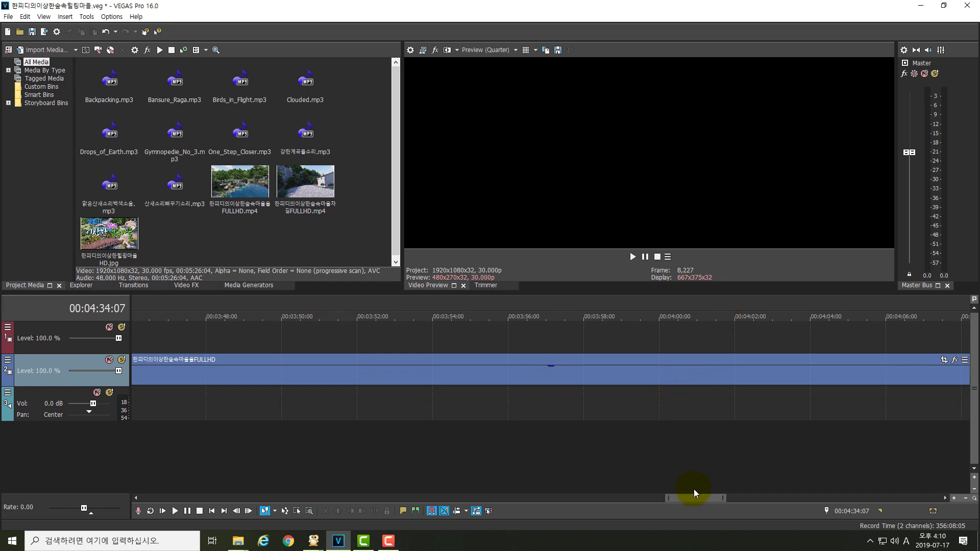
left_click_drag(667, 498, 583, 498)
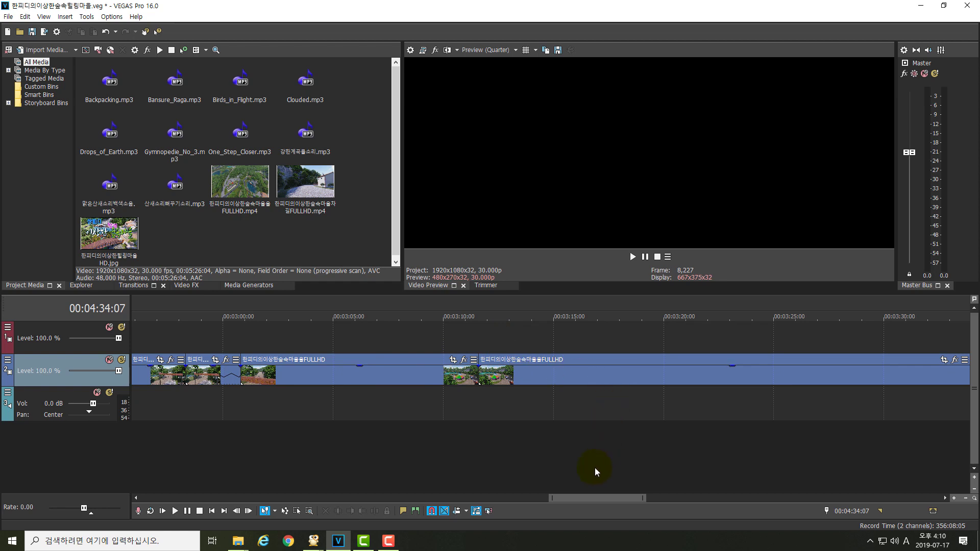
left_click_drag(581, 499, 599, 496)
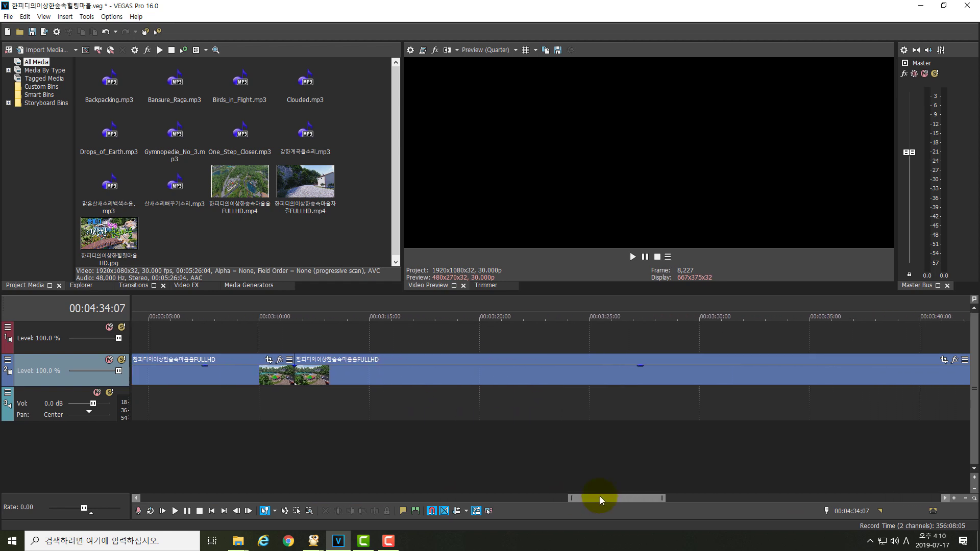
left_click(295, 306)
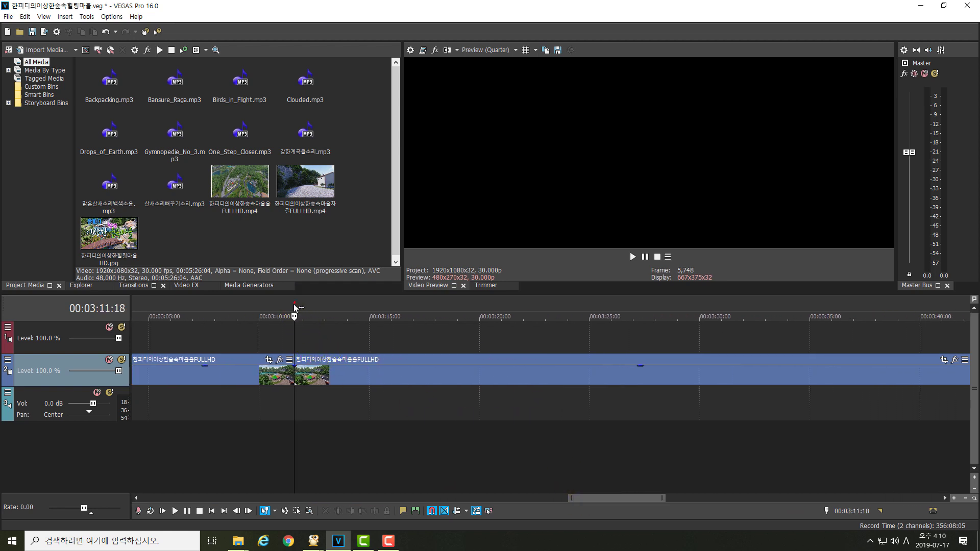
left_click(312, 334)
left_click_drag(312, 334, 733, 350)
left_click(530, 498)
left_click_drag(531, 497, 400, 492)
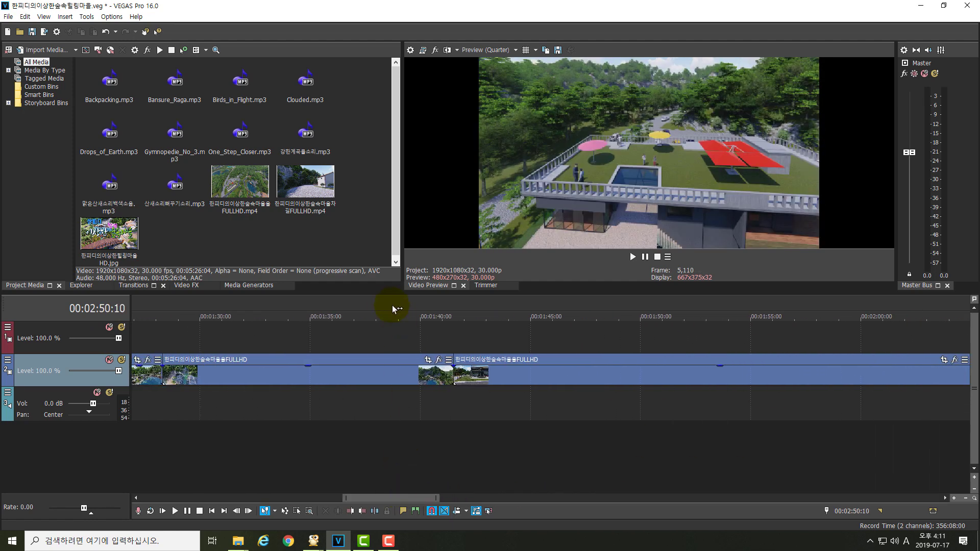
left_click(388, 304)
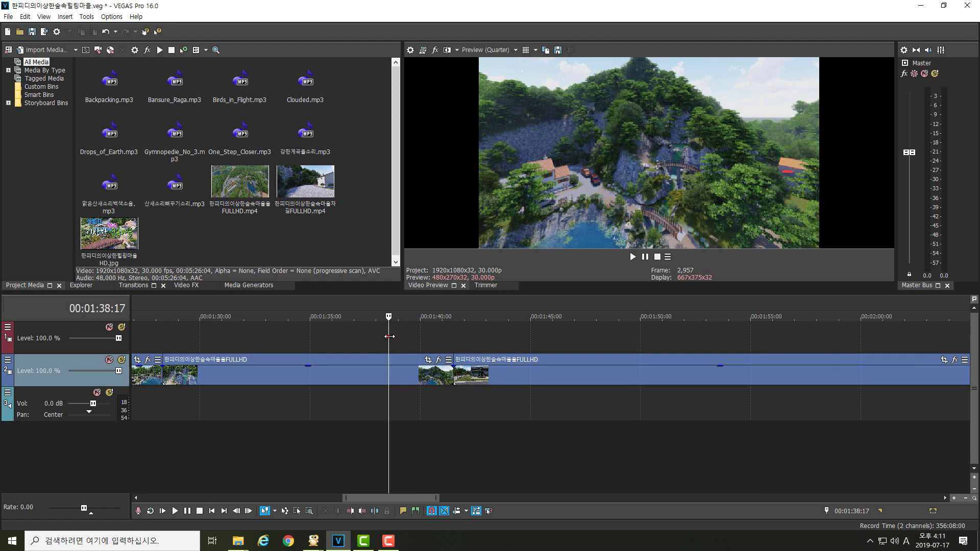
left_click_drag(389, 336, 467, 342)
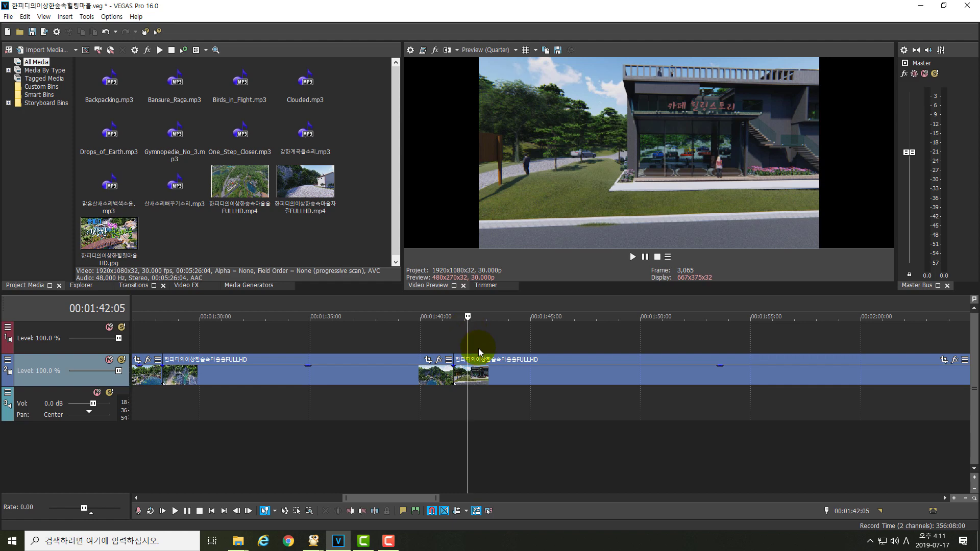
left_click(504, 377)
Step: Select the last two clips on the video track and move them together further along the timeline, starting at about 00:05:09
left_click_drag(412, 498, 779, 483)
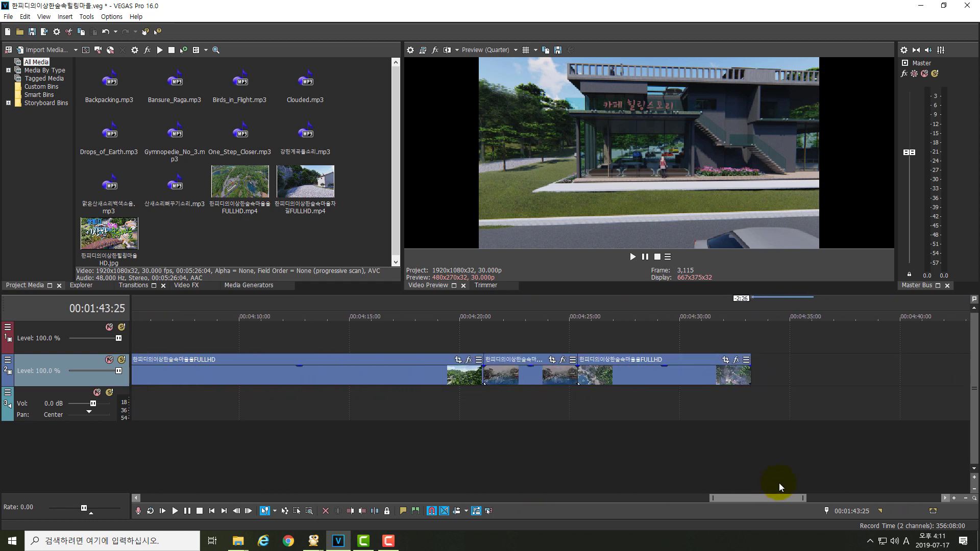
left_click(525, 377)
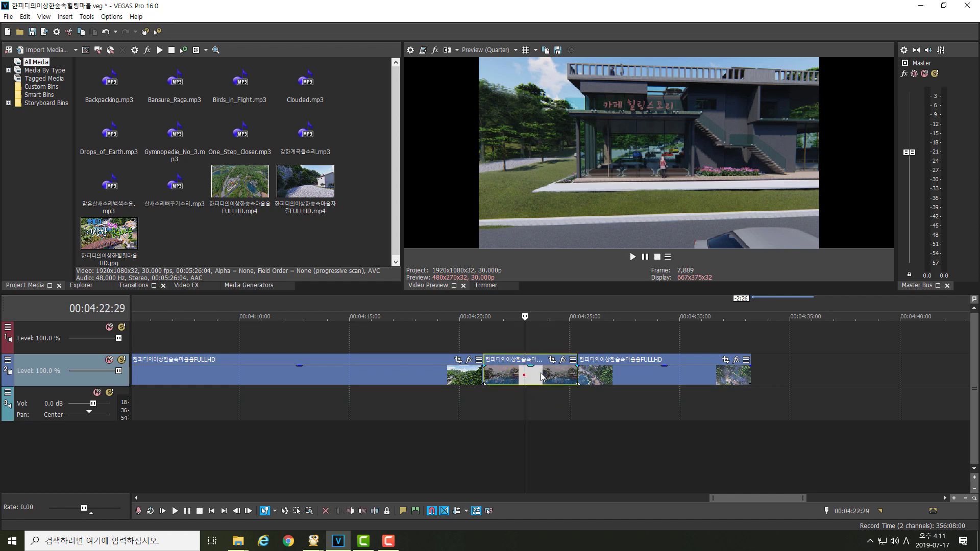
left_click(626, 372, "ctrl")
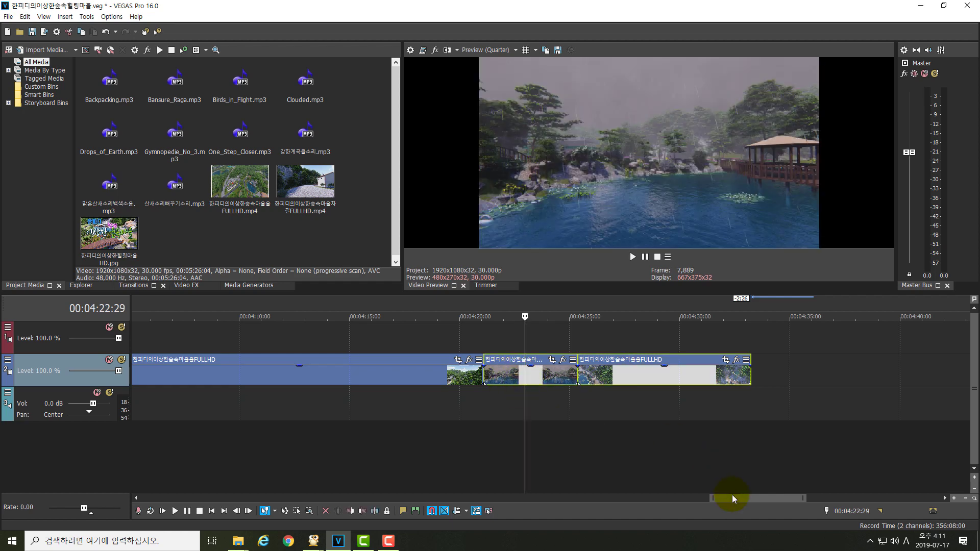
left_click_drag(732, 498, 582, 499)
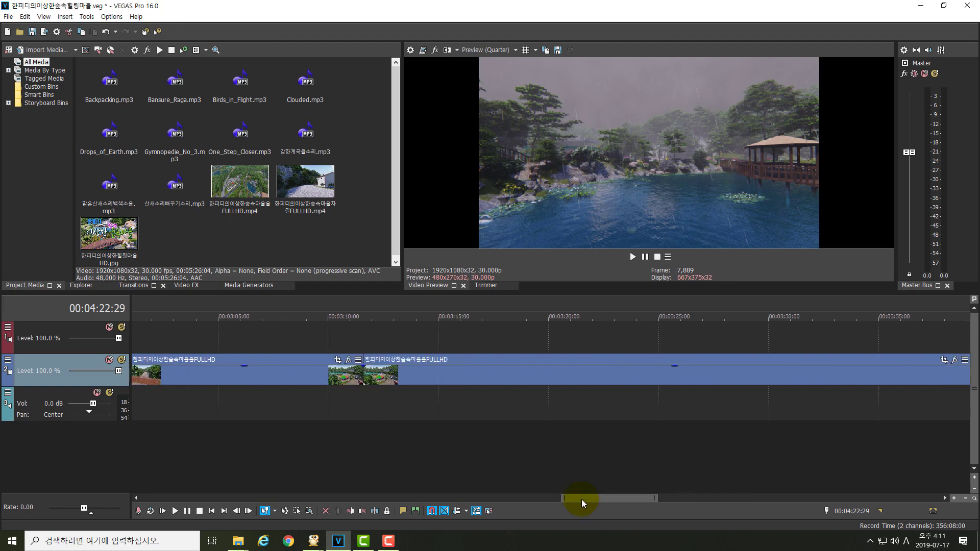
left_click(405, 310)
left_click_drag(406, 329, 434, 331)
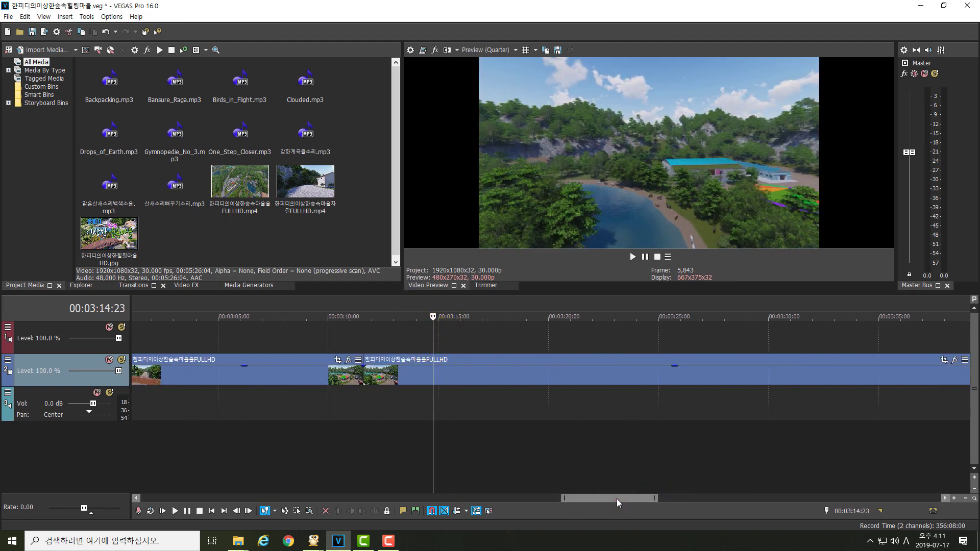
left_click_drag(616, 498, 774, 488)
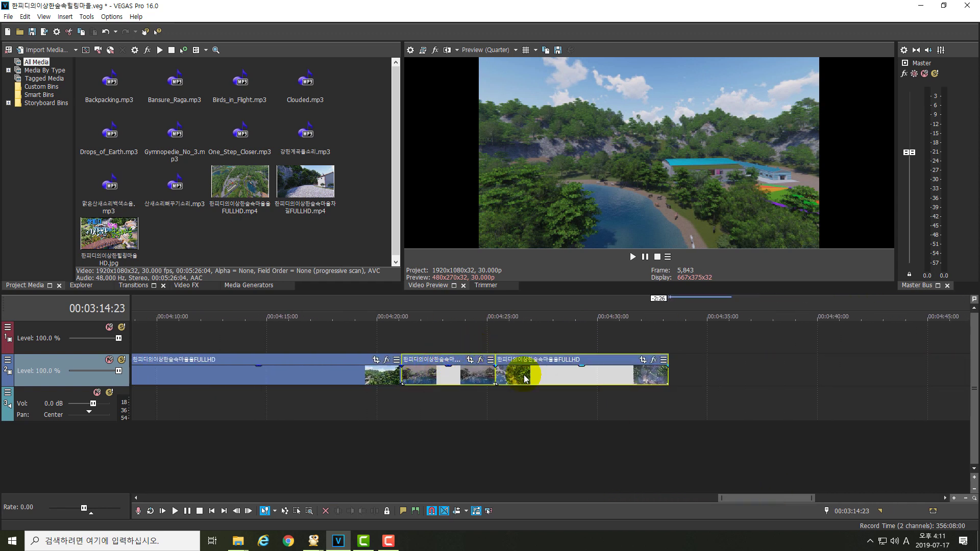
left_click_drag(525, 374, 828, 364)
left_click_drag(733, 496, 793, 495)
left_click_drag(312, 382, 812, 375)
left_click_drag(795, 498, 819, 498)
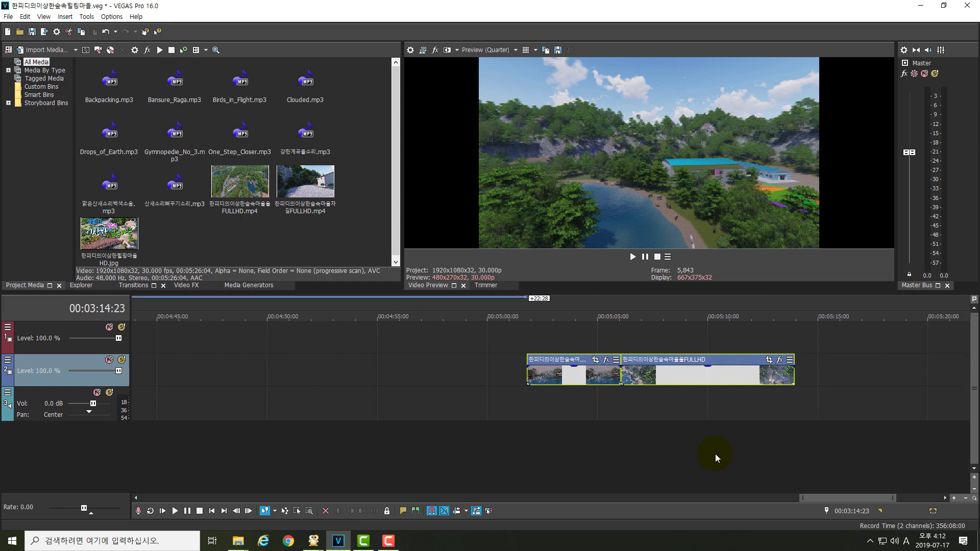
left_click_drag(572, 381, 731, 378)
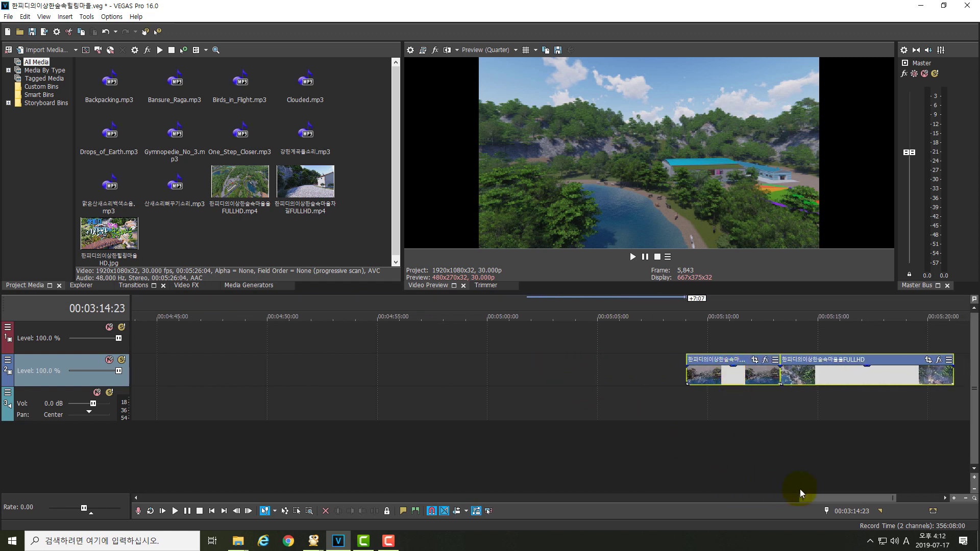
Step: Add the 차길FULLHD.mp4 road video directly after the clip ending at about 00:04:21 and delete its audio event
left_click_drag(819, 495, 755, 482)
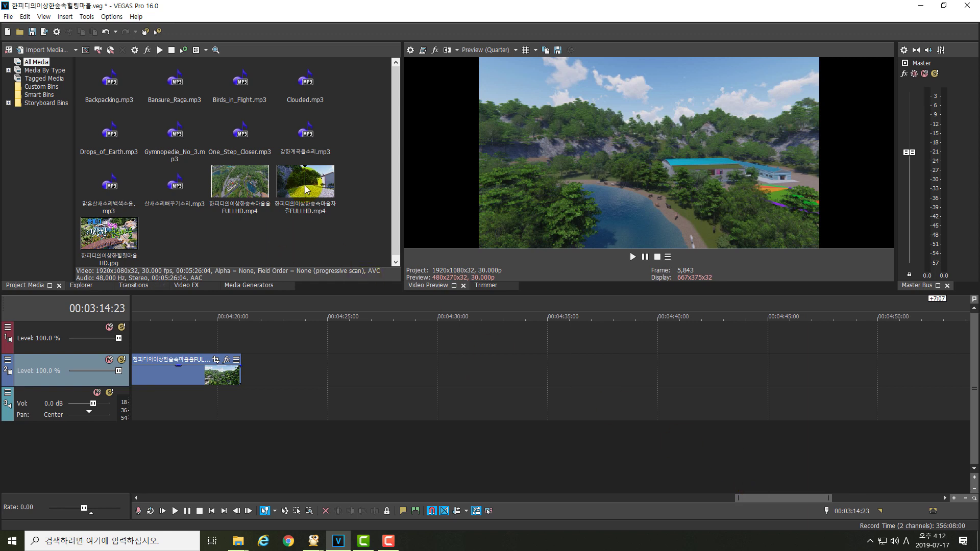
left_click_drag(314, 188, 245, 365)
left_click(386, 409)
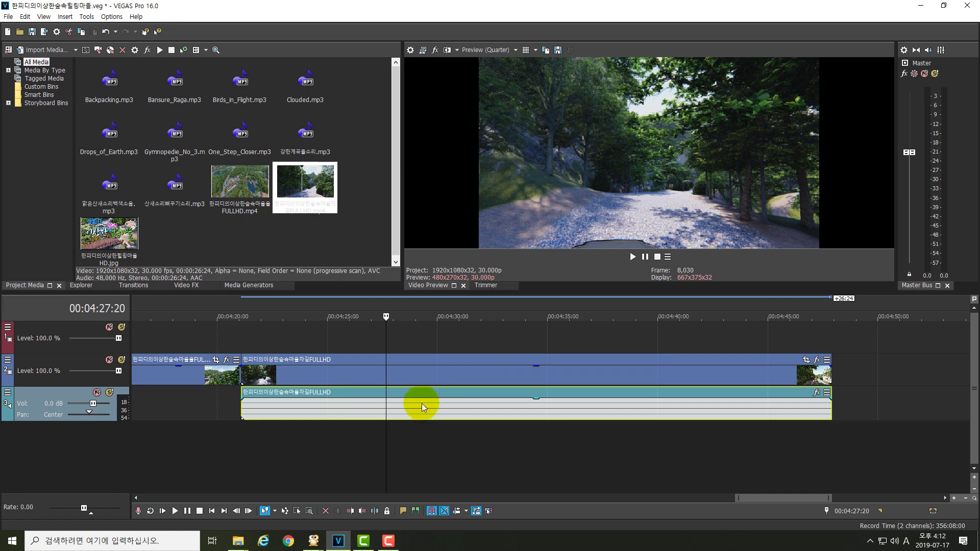
key("Delete")
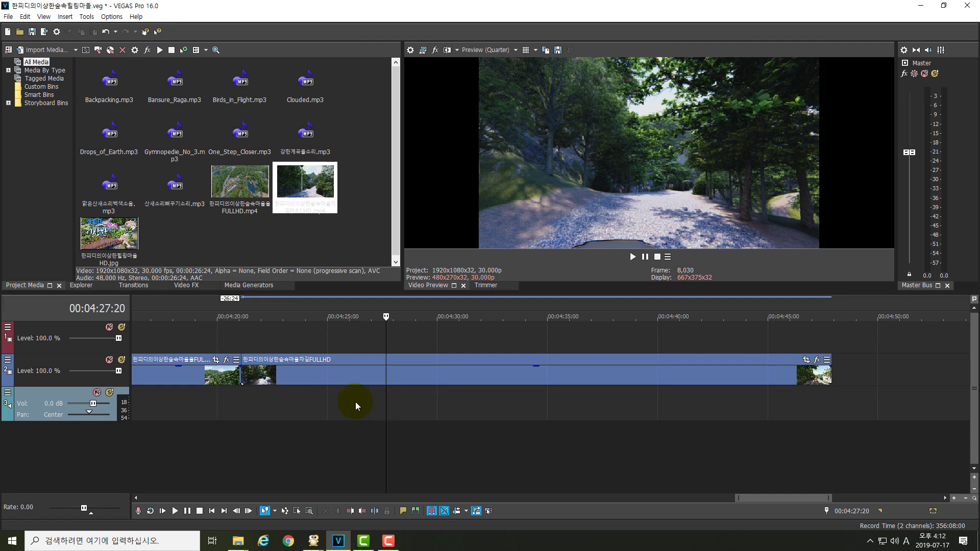
Step: Cut off the road clip's opening before 00:04:24:02 and move the remaining part against the end of the previous clip
left_click_drag(380, 340, 243, 337)
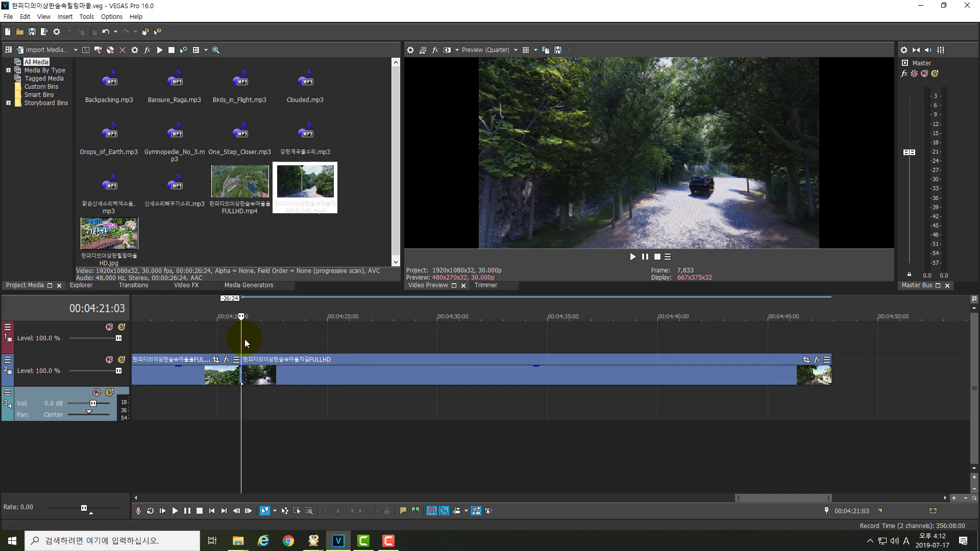
key("space")
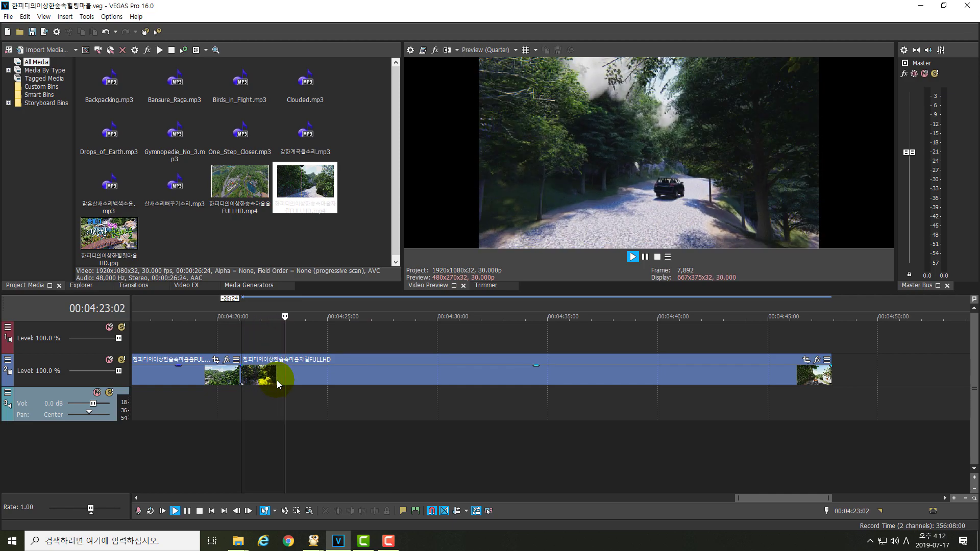
key("Return")
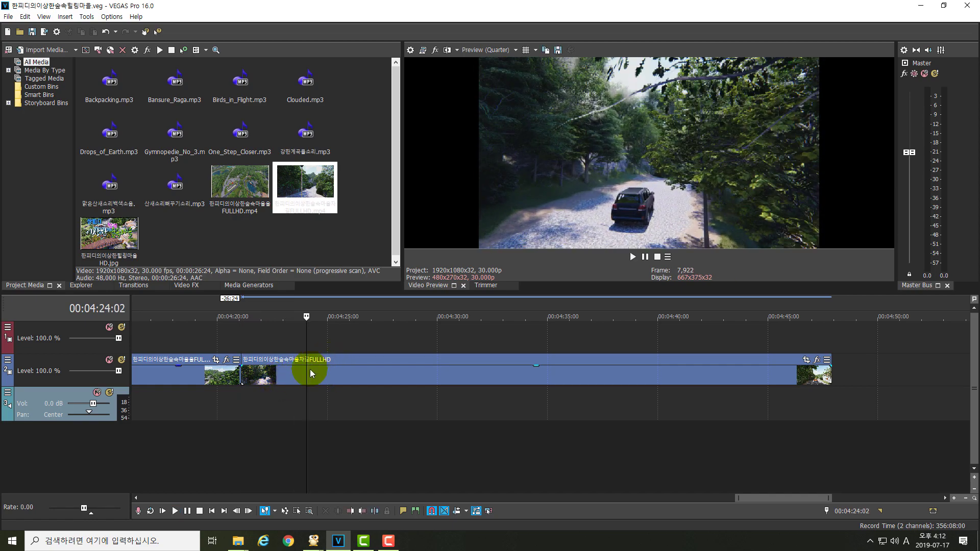
mouse_move(304, 372)
left_mouse_down()
mouse_move(295, 374)
mouse_move(306, 374)
left_mouse_up()
left_click(306, 375)
key("s")
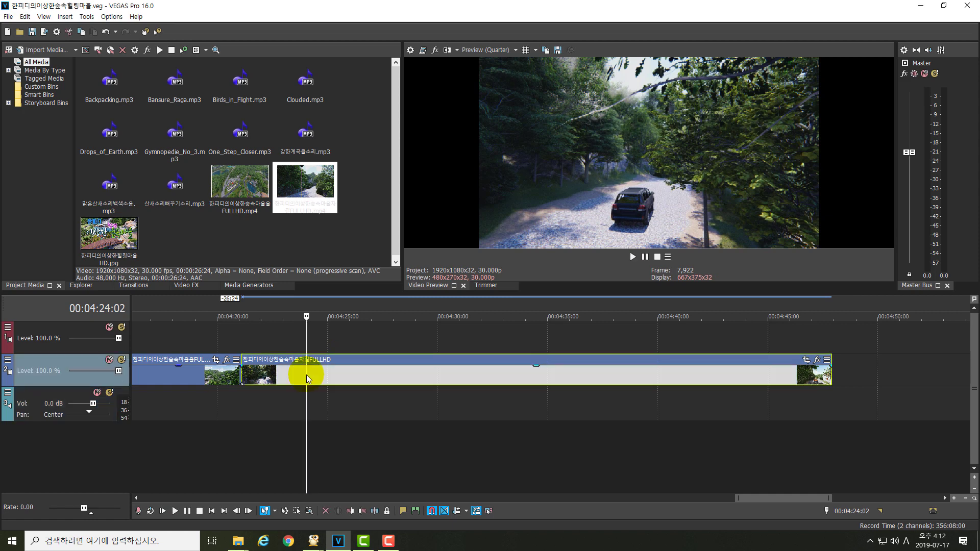
left_click(289, 373)
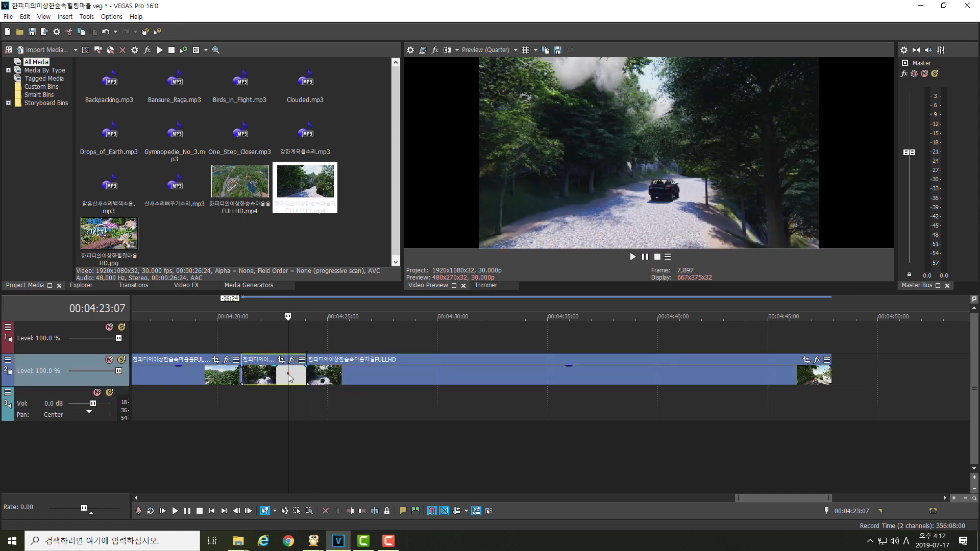
key("Delete")
left_click(356, 380)
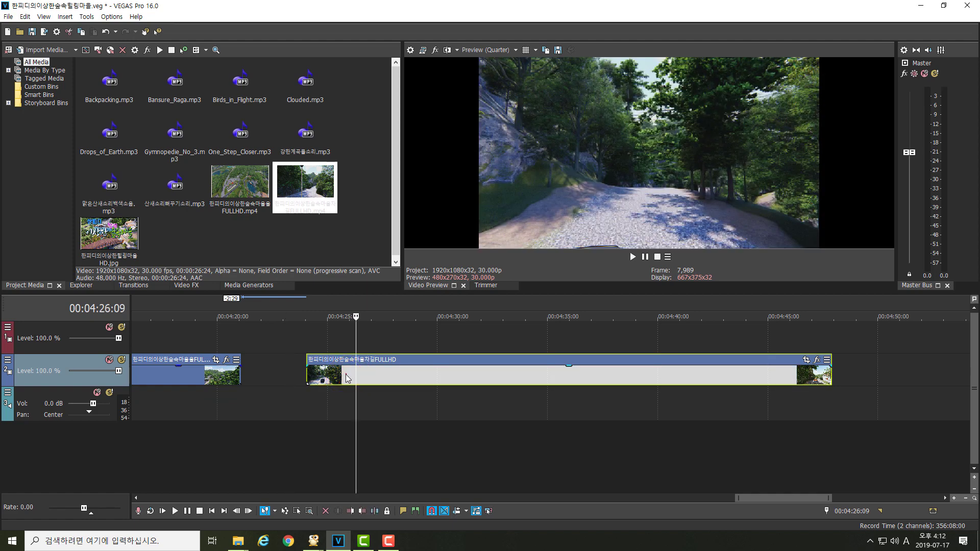
left_click_drag(336, 378, 278, 379)
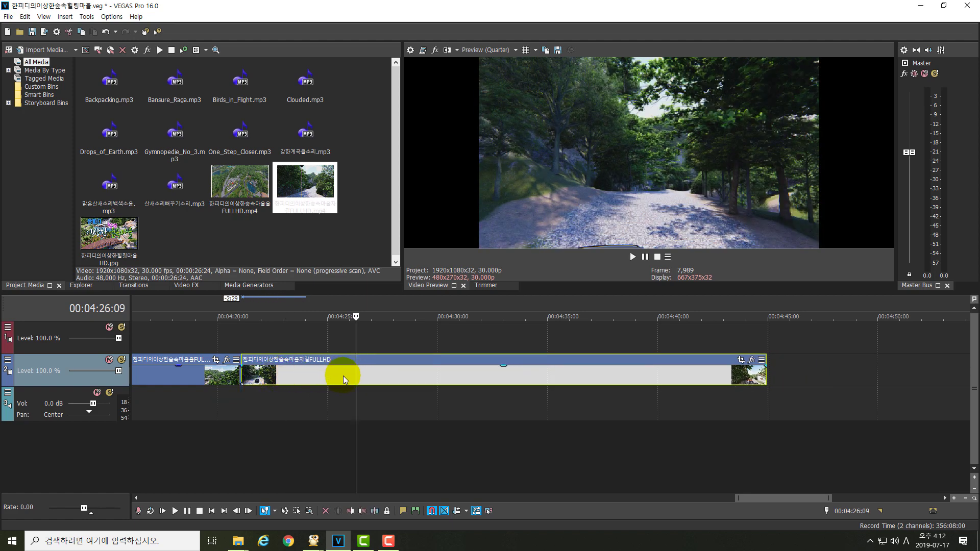
Step: Play the trimmed road clip from 00:04:21:03 through to its end and check the scene near 00:04:44:13
left_click_drag(352, 376, 241, 369)
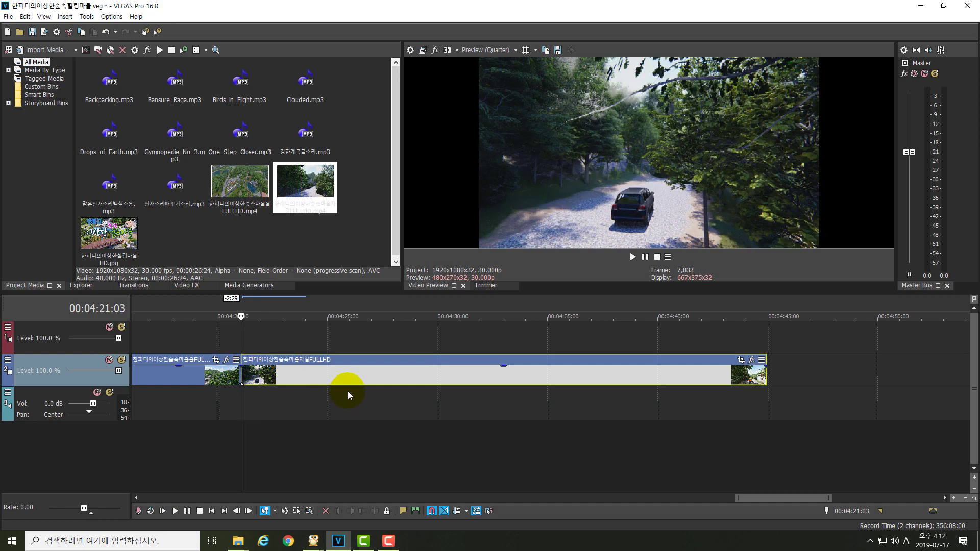
key("space")
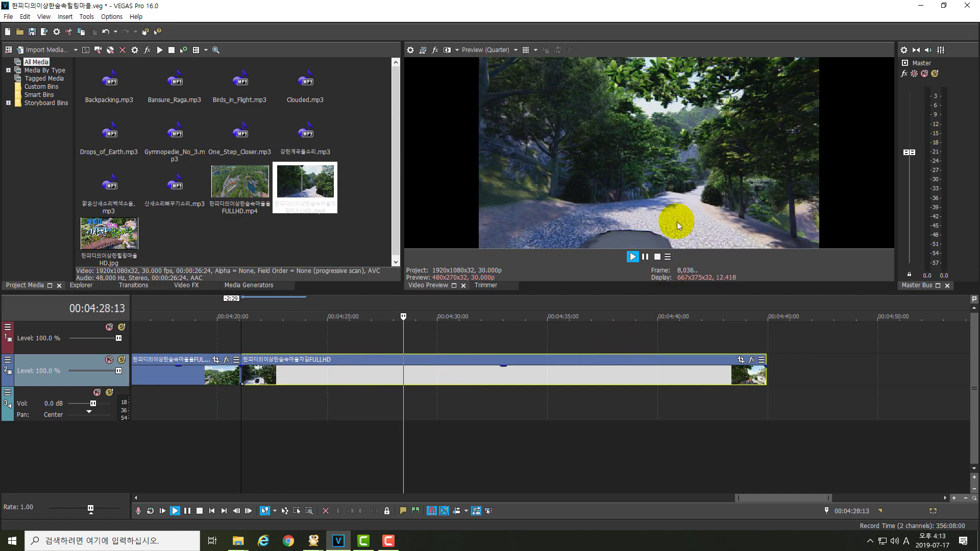
left_click(636, 256)
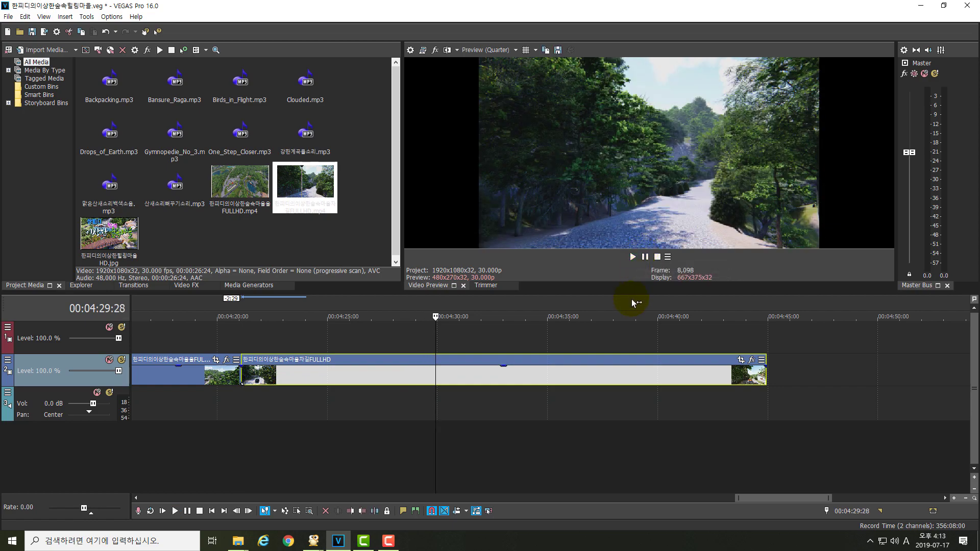
key("space")
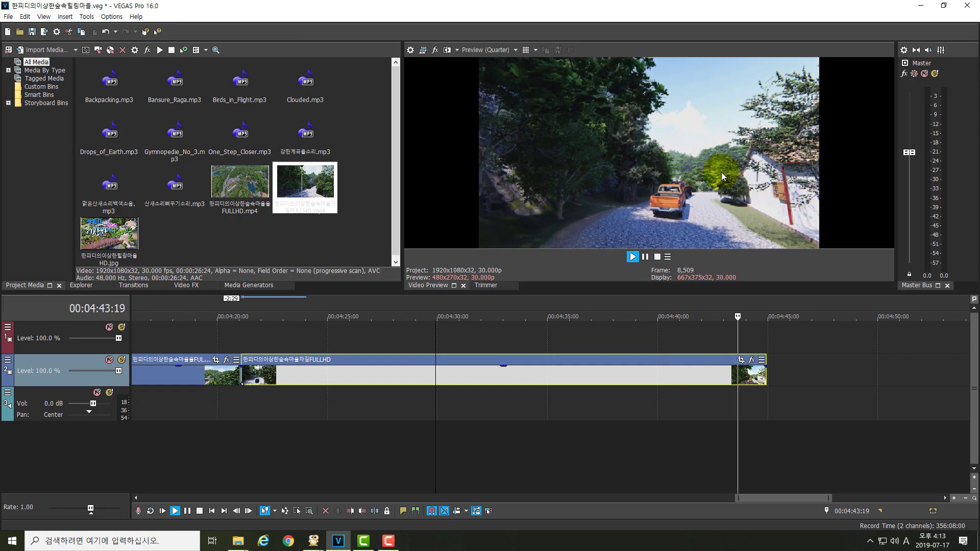
left_click(705, 295)
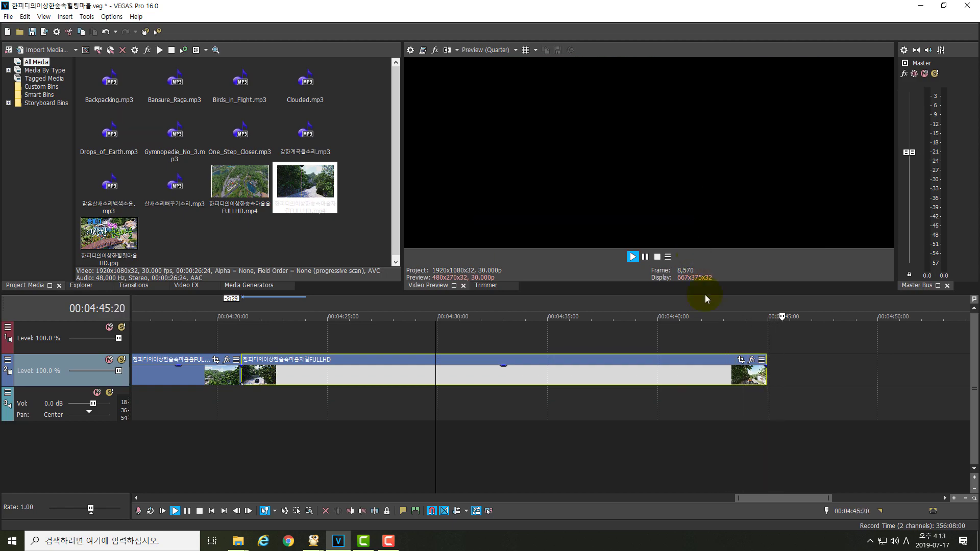
left_click(782, 357)
left_click(741, 360)
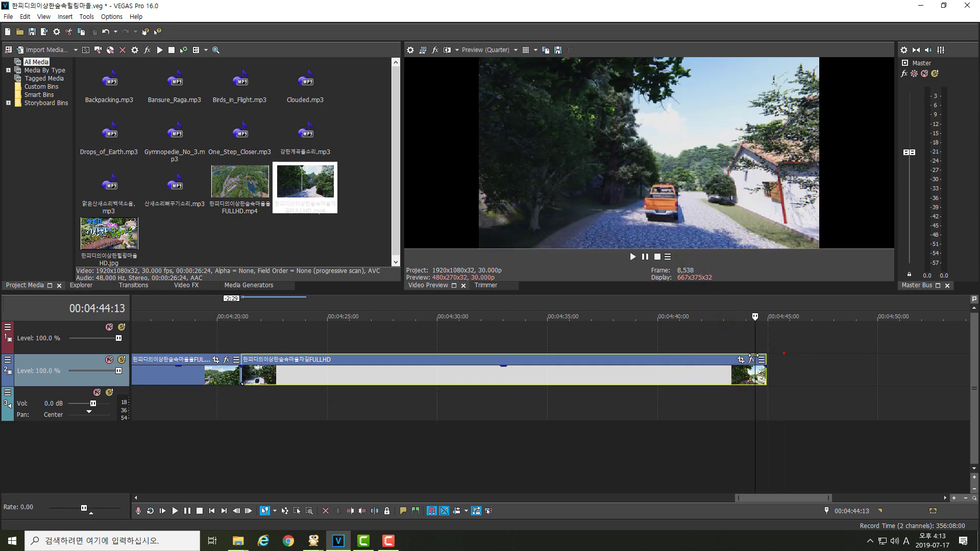
Step: Select the last two clips on the video track and move them together back against the end of the road clip
left_click_drag(770, 499, 823, 495)
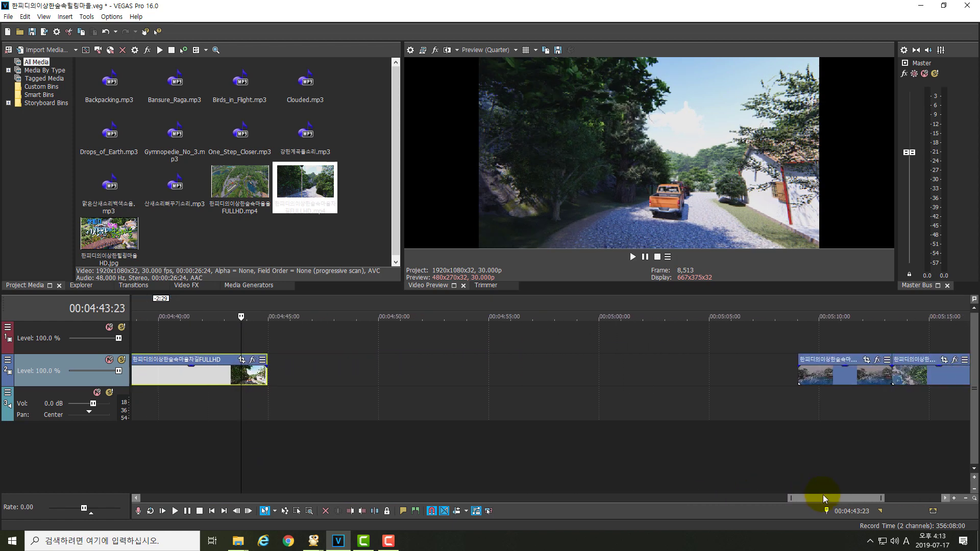
left_click(838, 378)
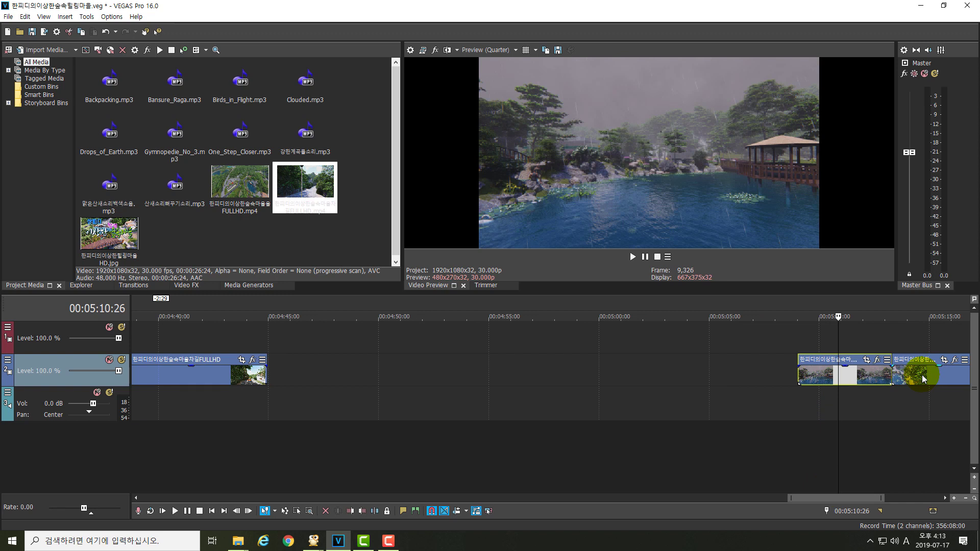
left_click(922, 375, "ctrl")
left_click_drag(814, 376, 809, 376)
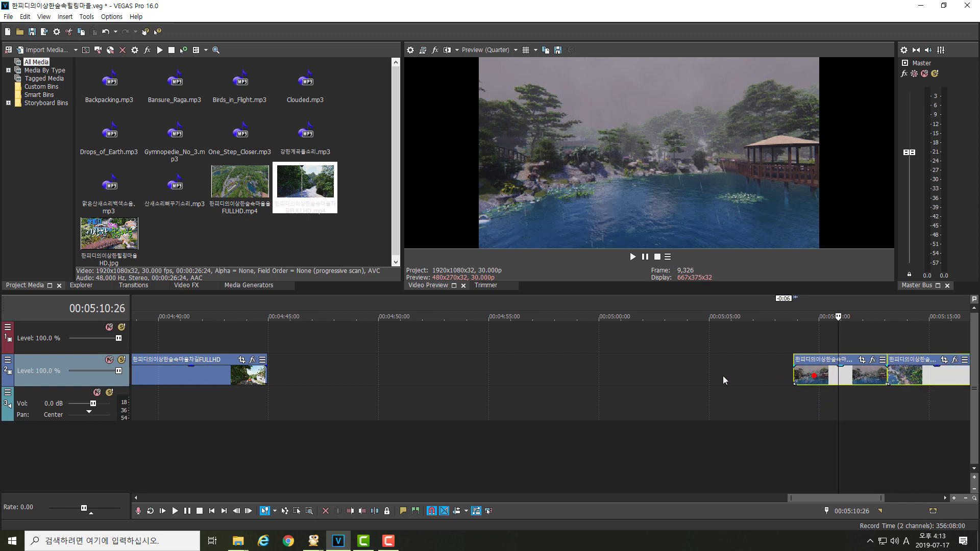
left_click_drag(602, 366, 465, 366)
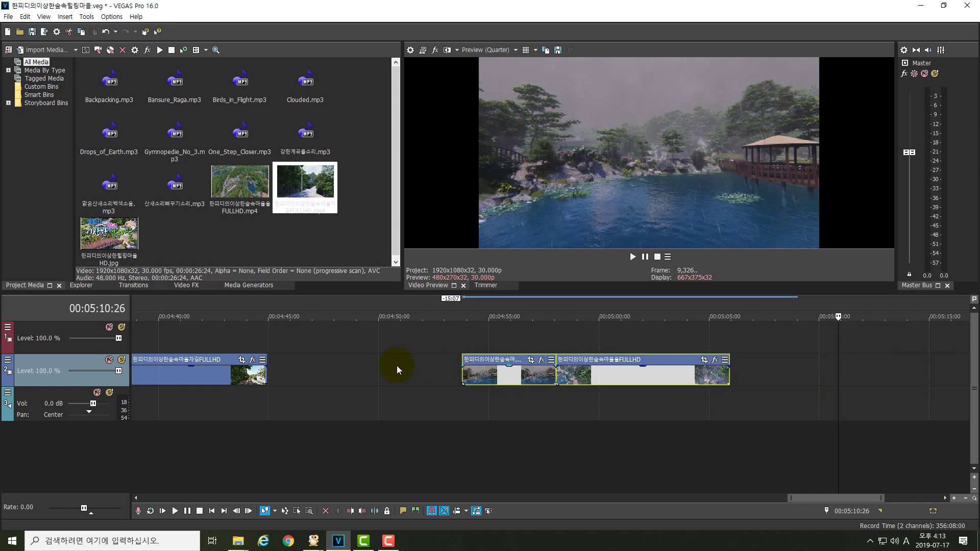
left_click_drag(396, 365, 285, 369)
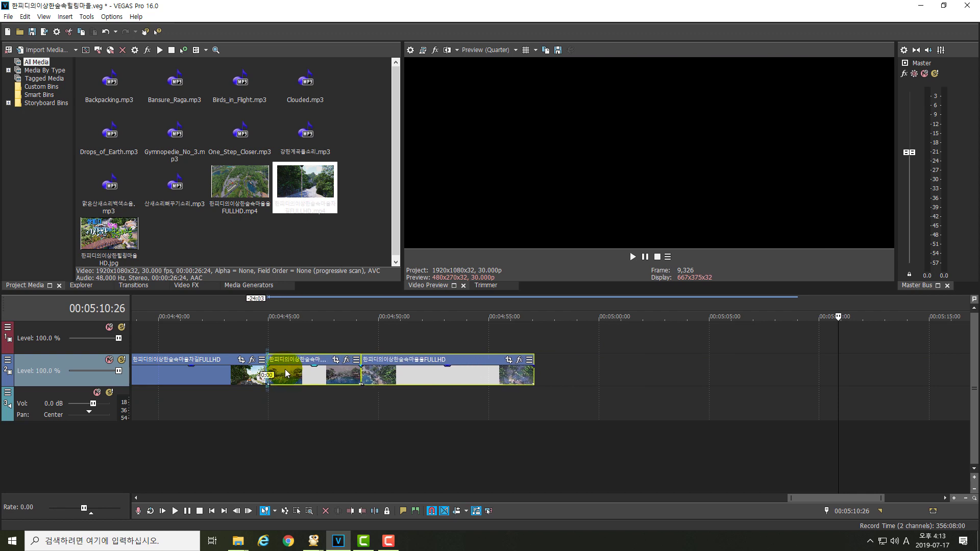
left_click(454, 391)
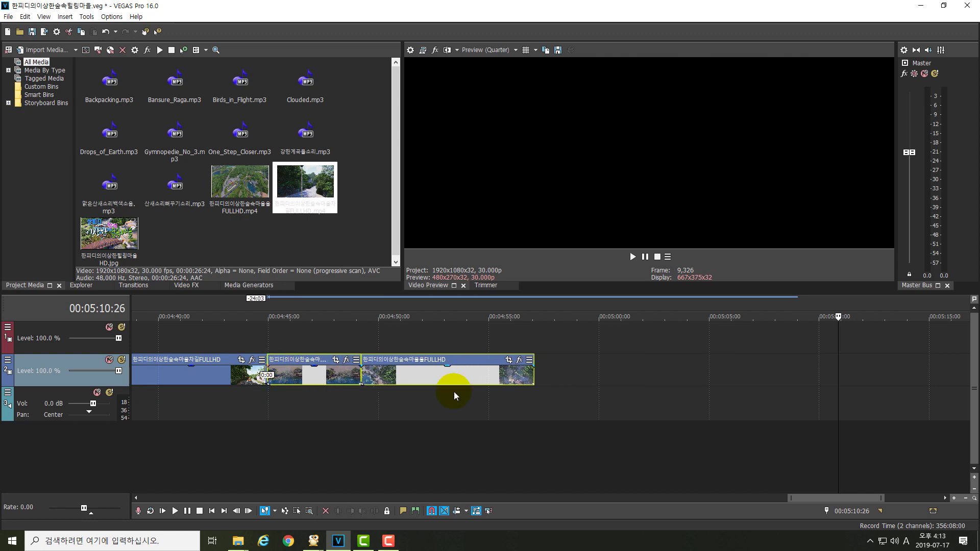
left_click(537, 329)
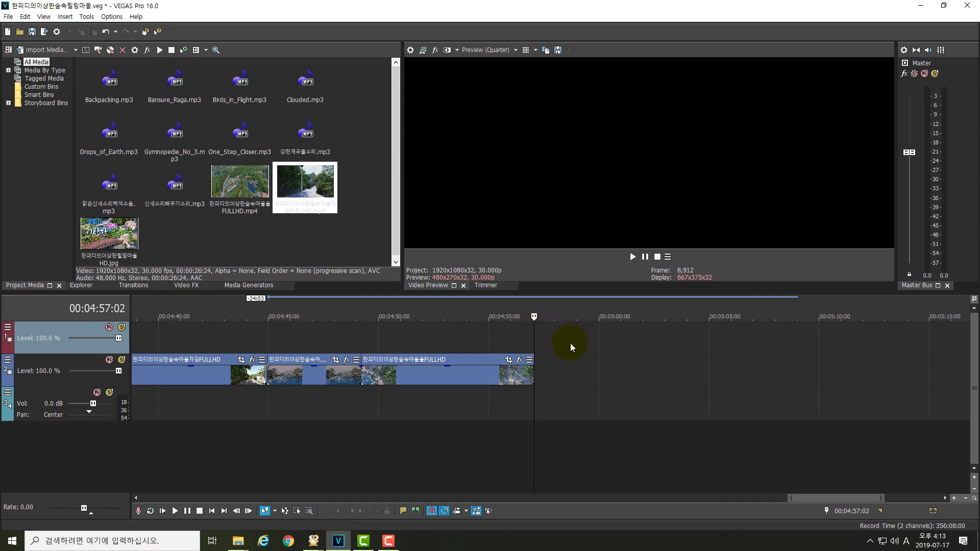
Step: Add a fade-out of about 00:00:01:03 to the end of the last video clip and play it from 00:04:55:23
left_click_drag(822, 496, 798, 498)
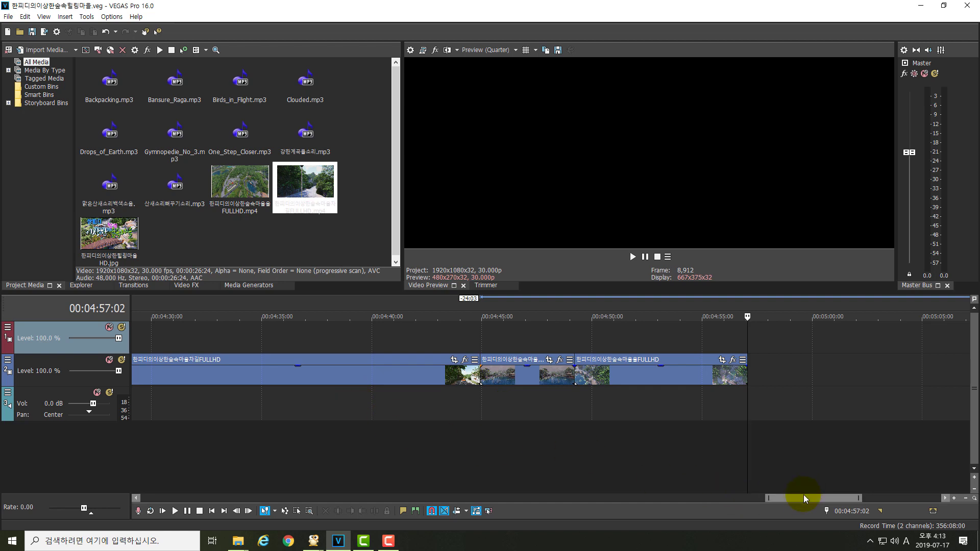
left_click_drag(800, 501, 587, 485)
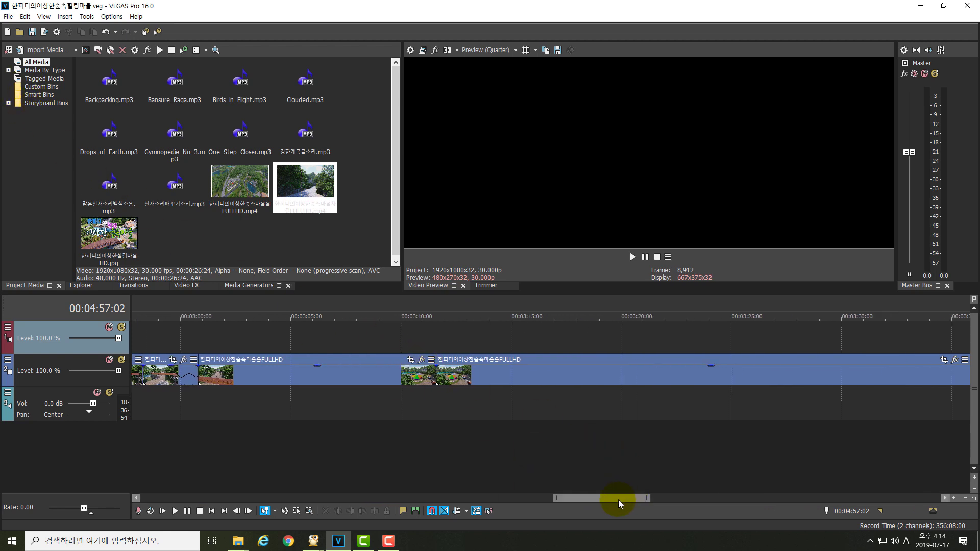
left_click_drag(617, 500, 852, 476)
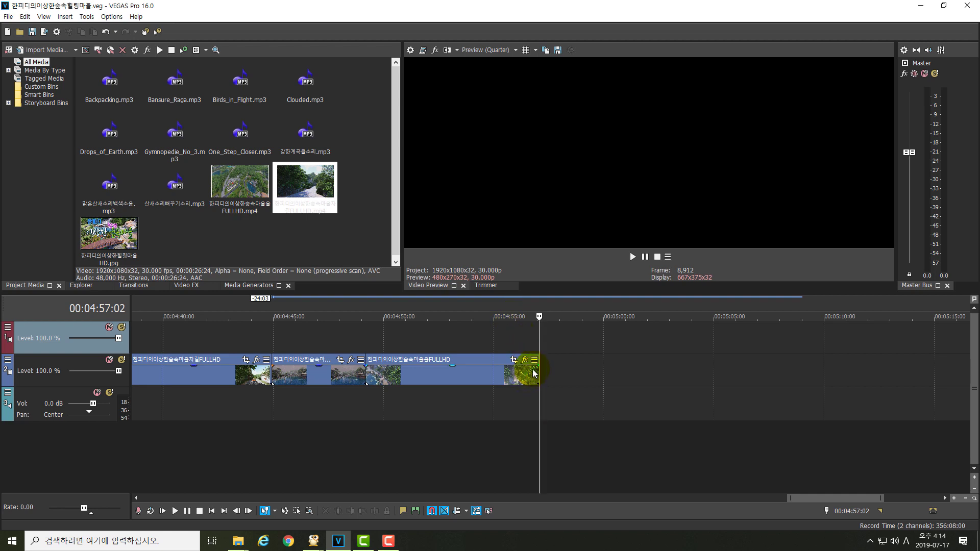
left_click_drag(539, 364, 514, 369)
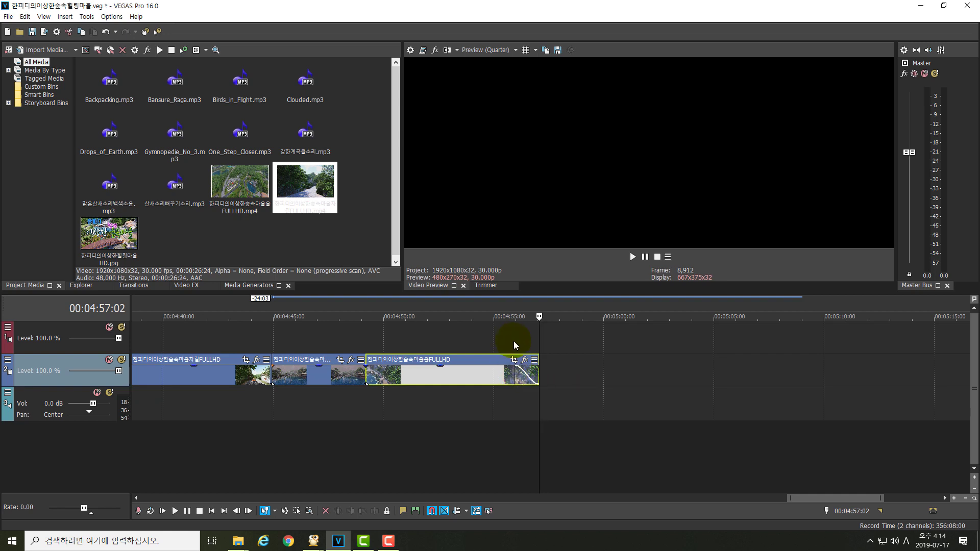
left_click(509, 306)
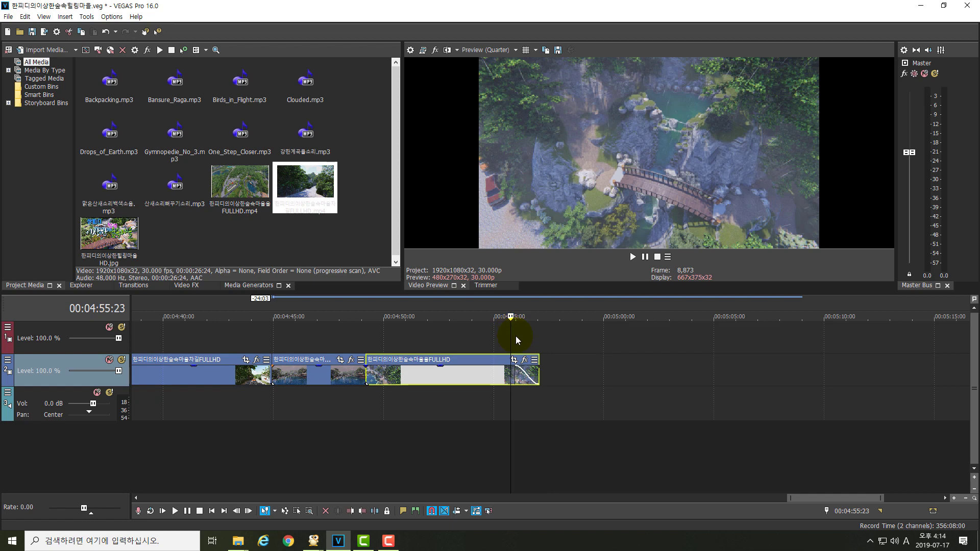
key("space")
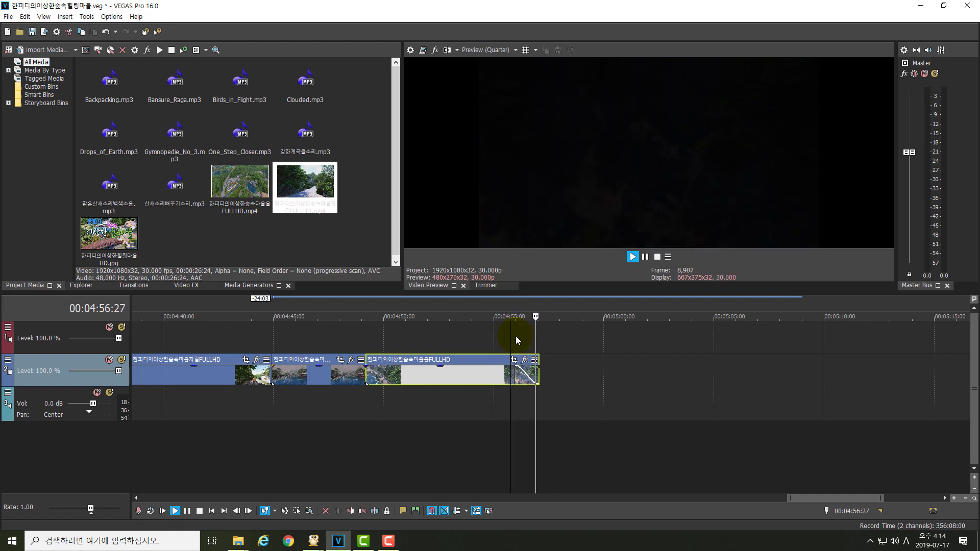
key("space")
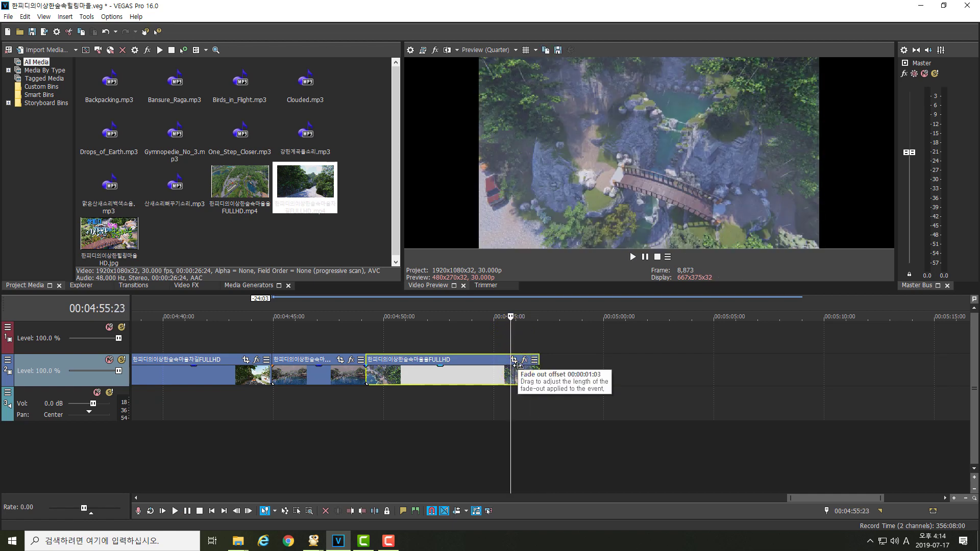
Step: Lengthen the last clip's fade-out so it starts at about 00:04:55, and preview the ending from 00:04:54:00
left_click_drag(516, 371, 495, 370)
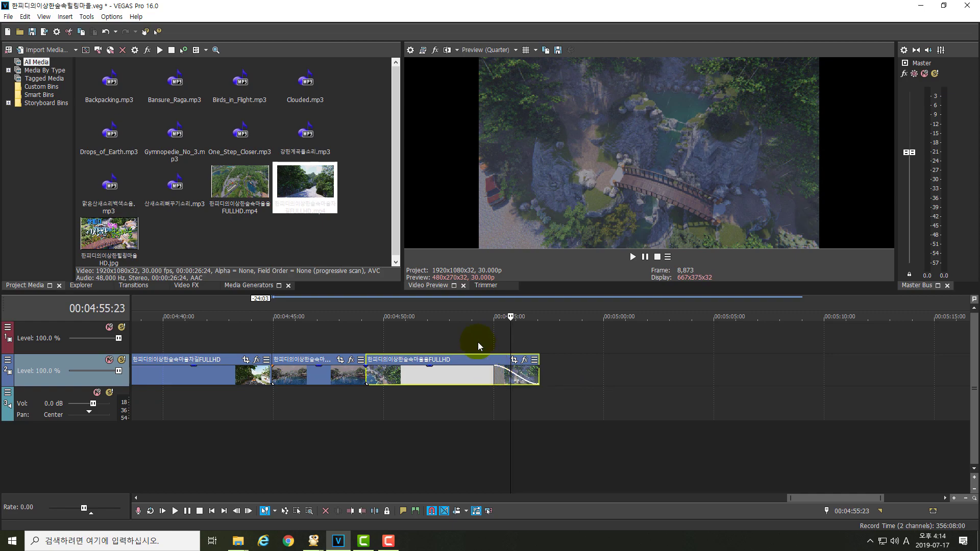
left_click(472, 307)
key("space")
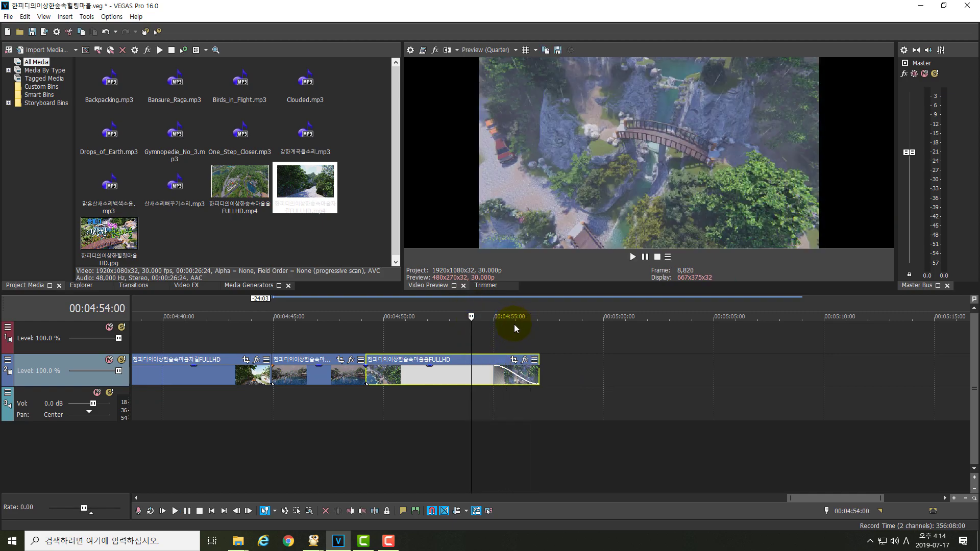
key("space")
Step: Import the 힐링스토리우상단 and 힐링스토리중앙 PNG images from the 기타자료 folder into the project media
left_click(246, 237)
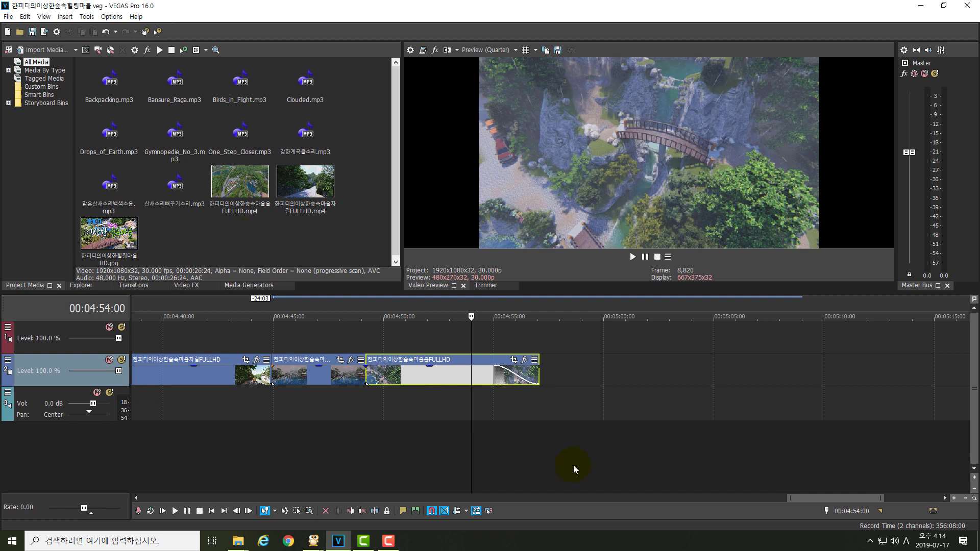
left_click_drag(828, 497, 792, 497)
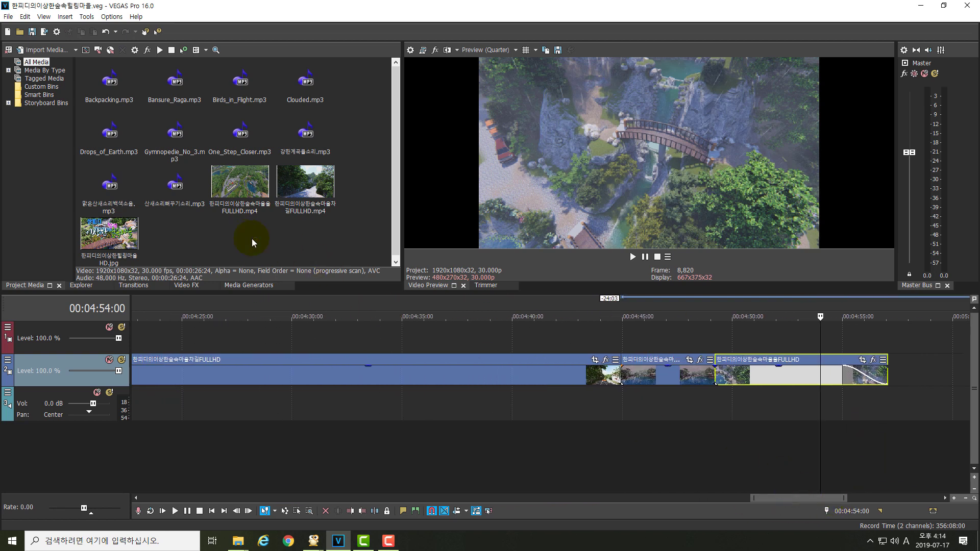
left_click(20, 50)
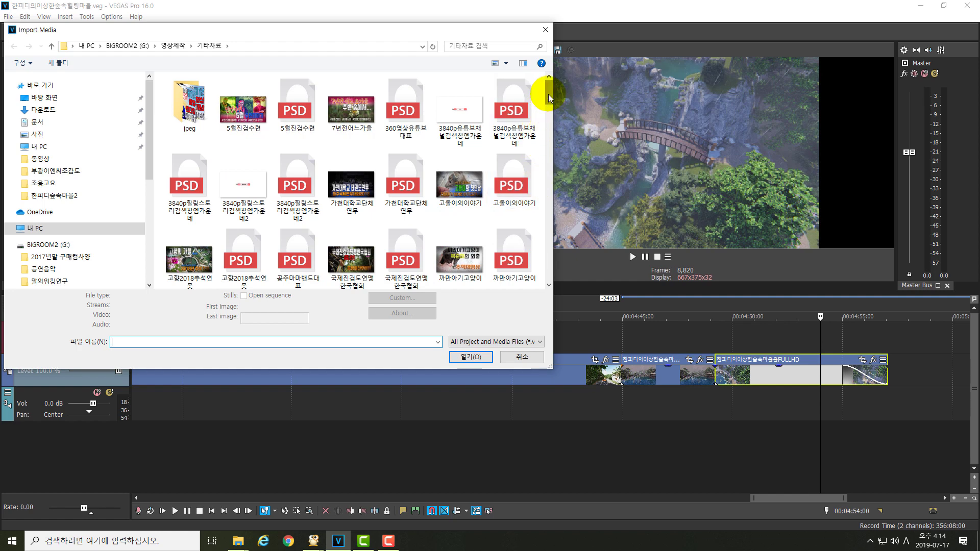
left_click_drag(548, 94, 549, 127)
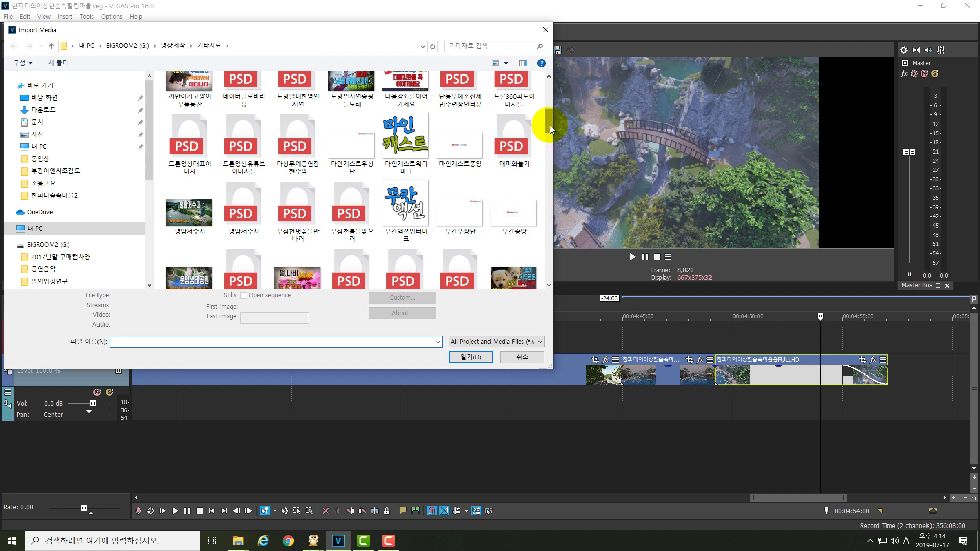
left_click_drag(549, 124, 550, 187)
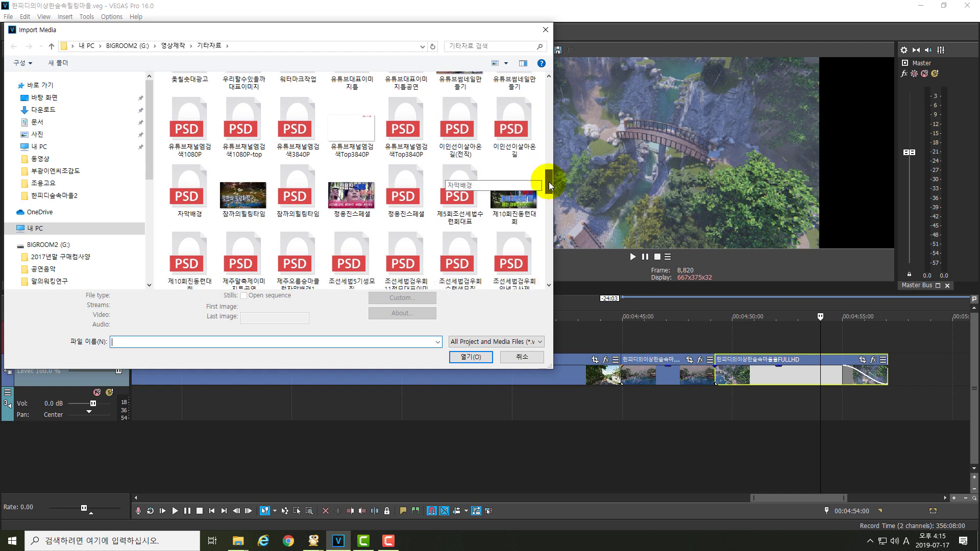
left_click_drag(550, 186, 548, 274)
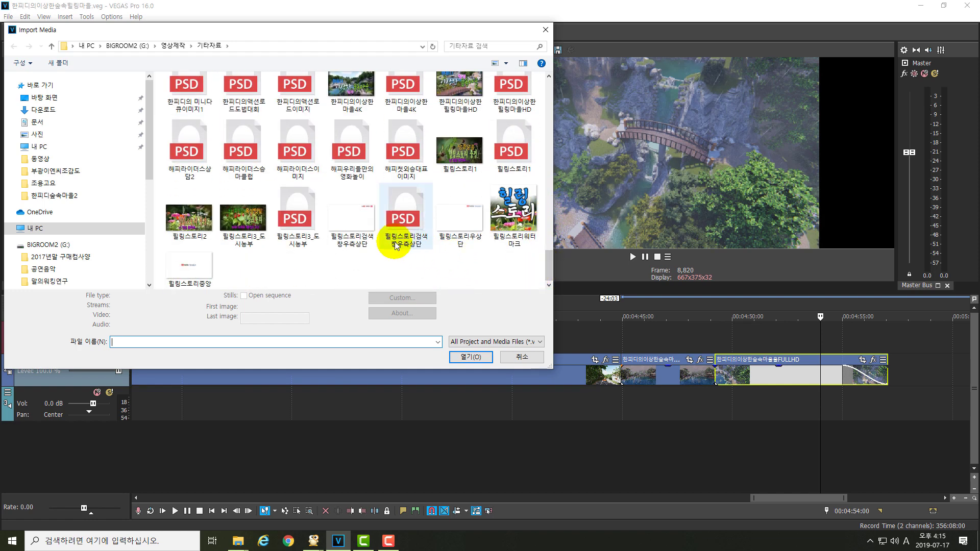
left_click(354, 217)
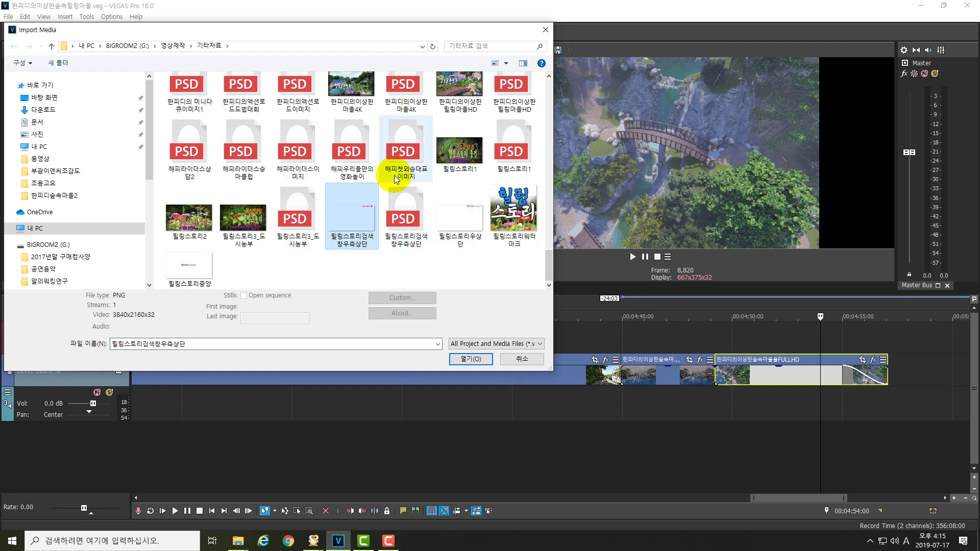
left_click(460, 221, "ctrl")
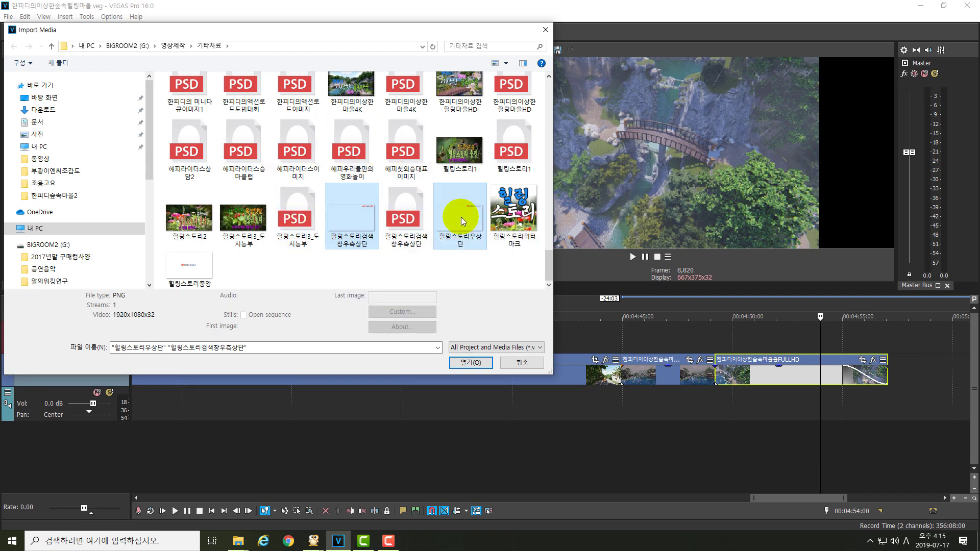
left_click(357, 222)
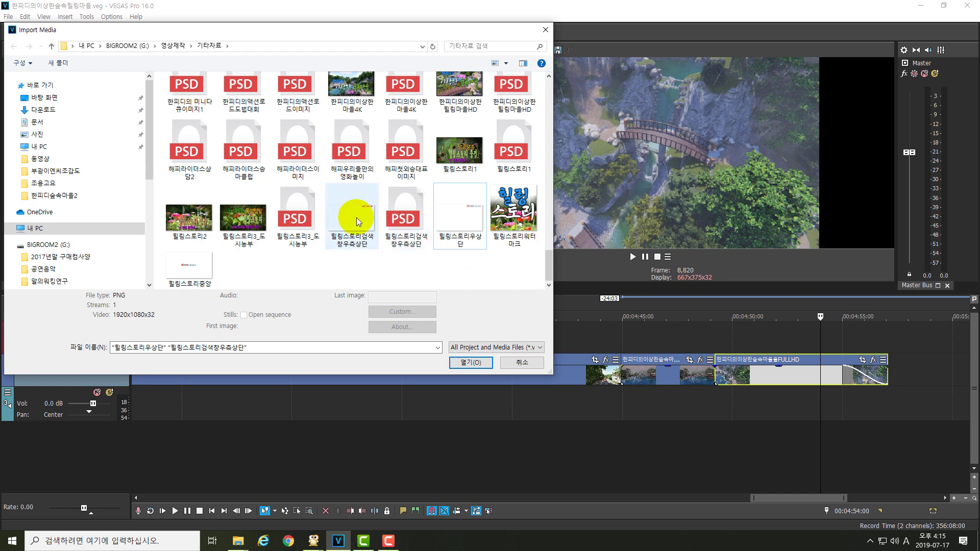
left_click(358, 222)
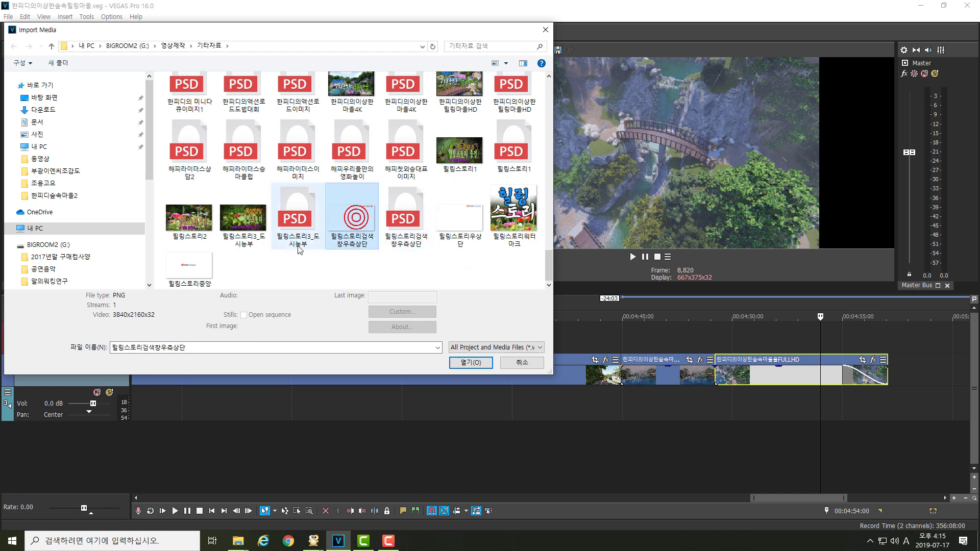
left_click(473, 221)
left_click(193, 278, "ctrl")
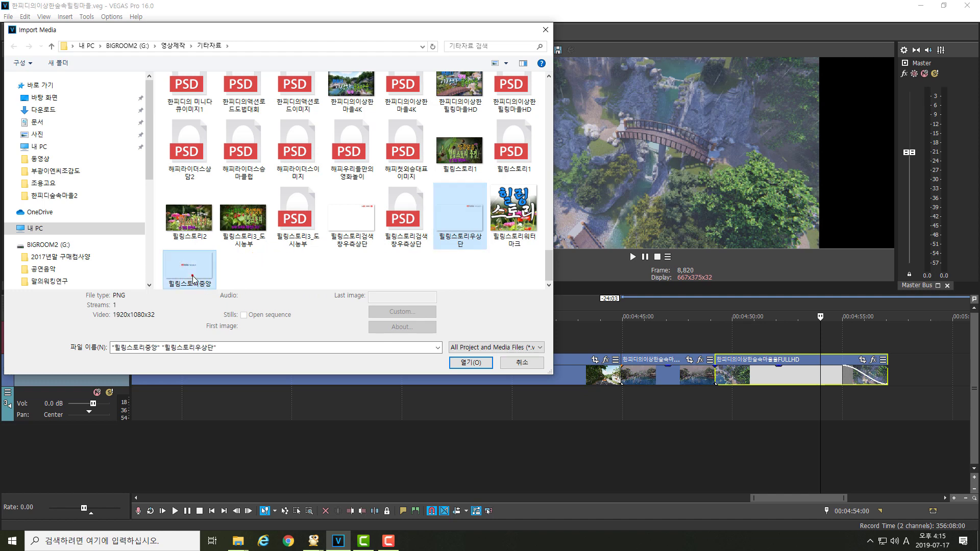
left_click(471, 363)
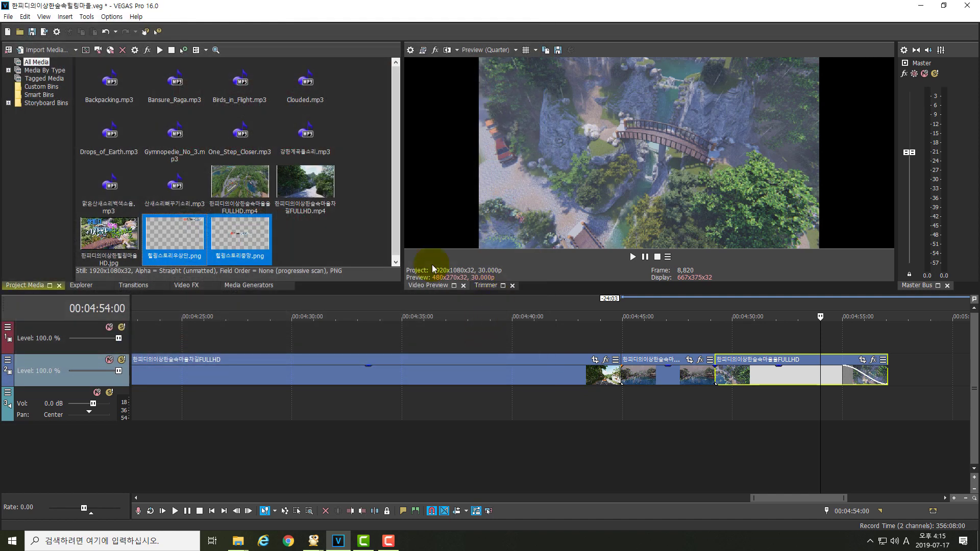
Step: Place 힐링스토리중앙.png on the upper video track over the closing fade-out, starting at about 00:04:55:13
left_click(328, 235)
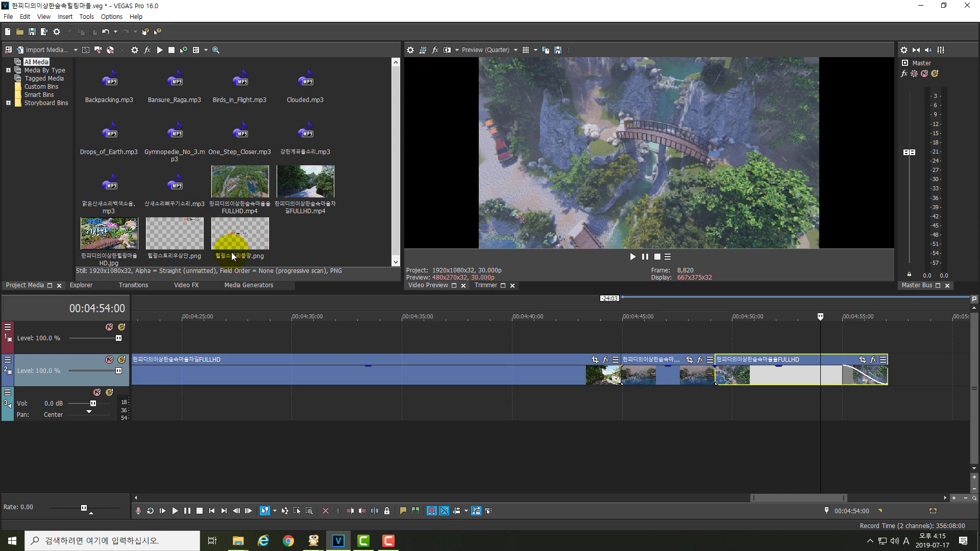
left_click_drag(232, 256, 861, 352)
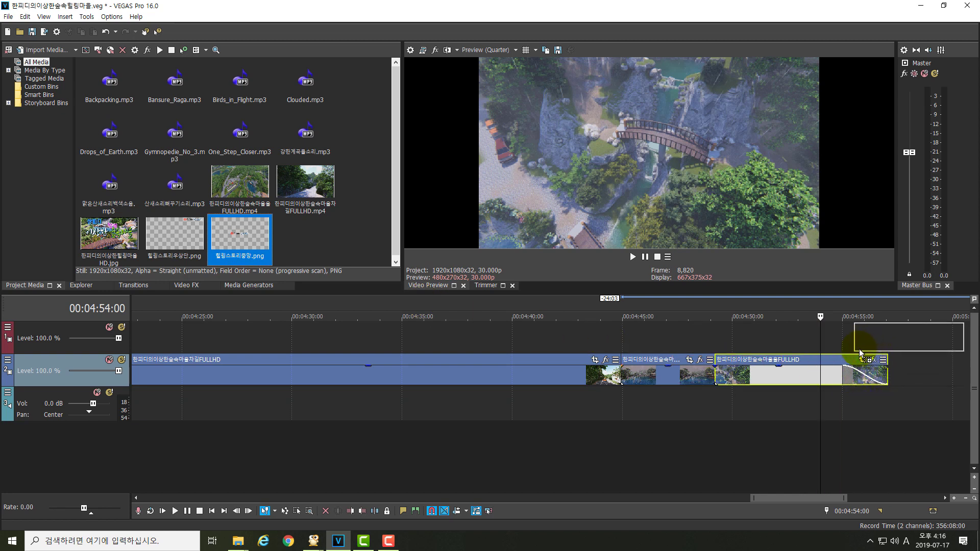
left_click_drag(858, 351, 857, 351)
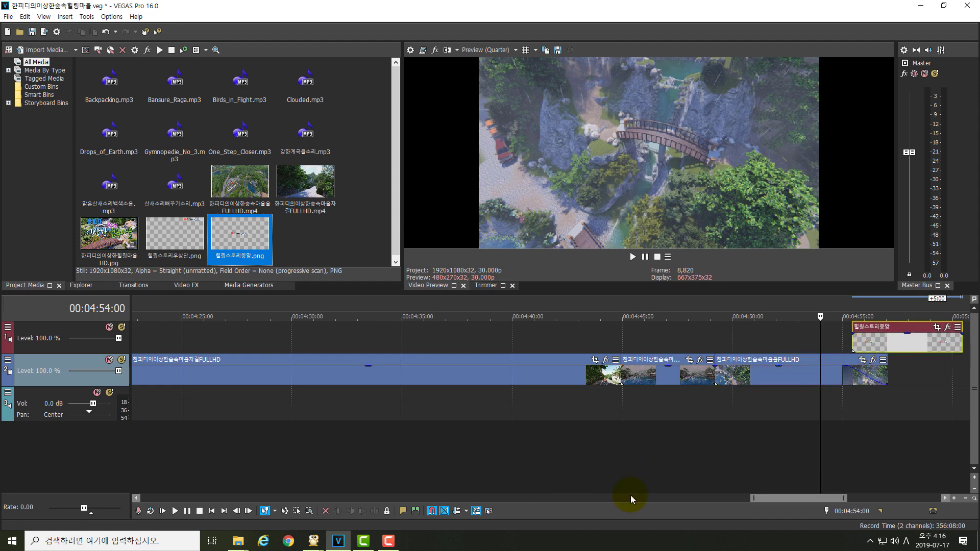
Step: Trim the end of the 힐링스토리중앙 image event back to about 00:04:58:24
left_click_drag(762, 497, 800, 498)
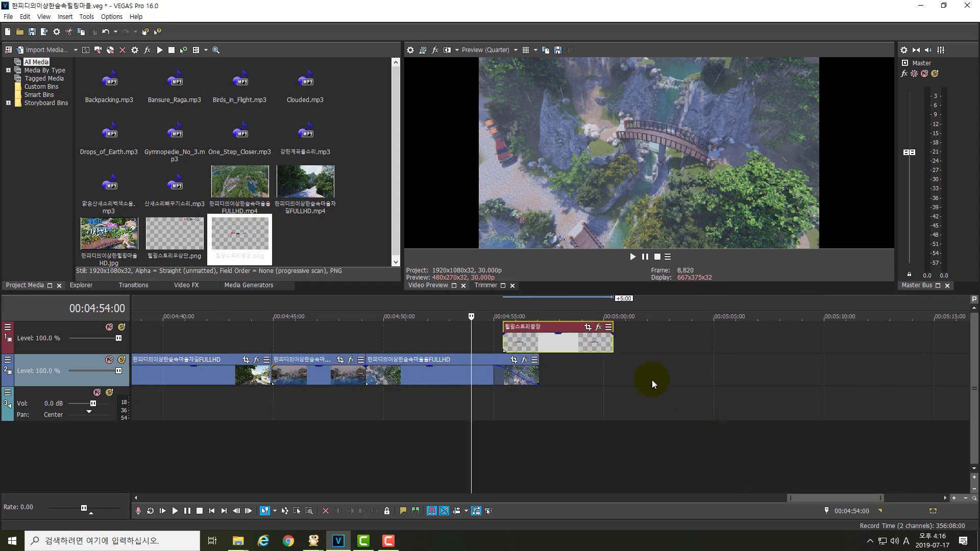
left_click(614, 309)
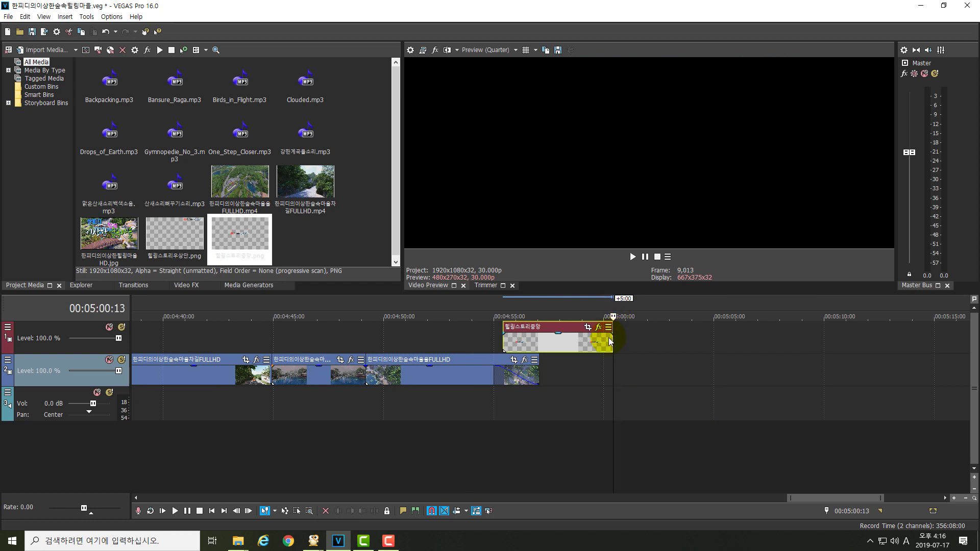
left_click_drag(610, 341, 576, 341)
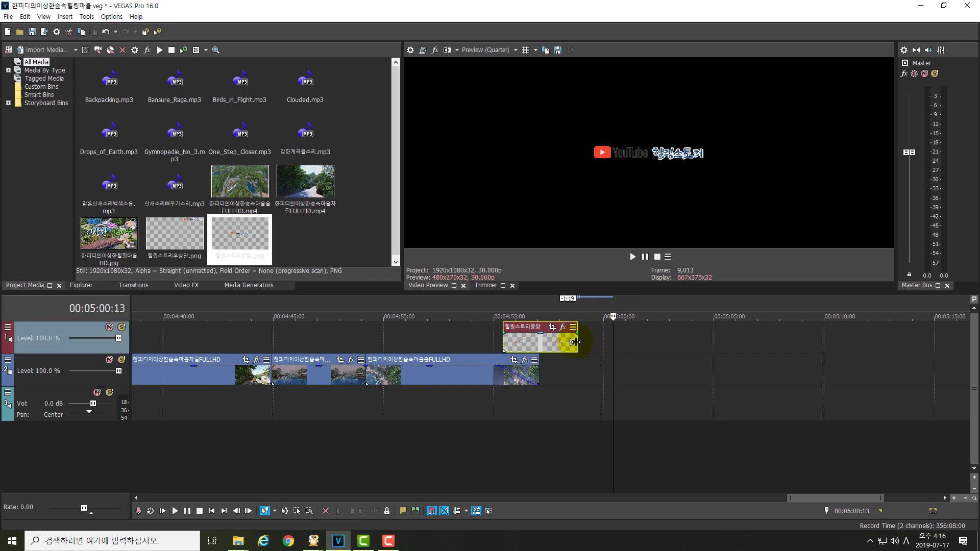
left_click(578, 307)
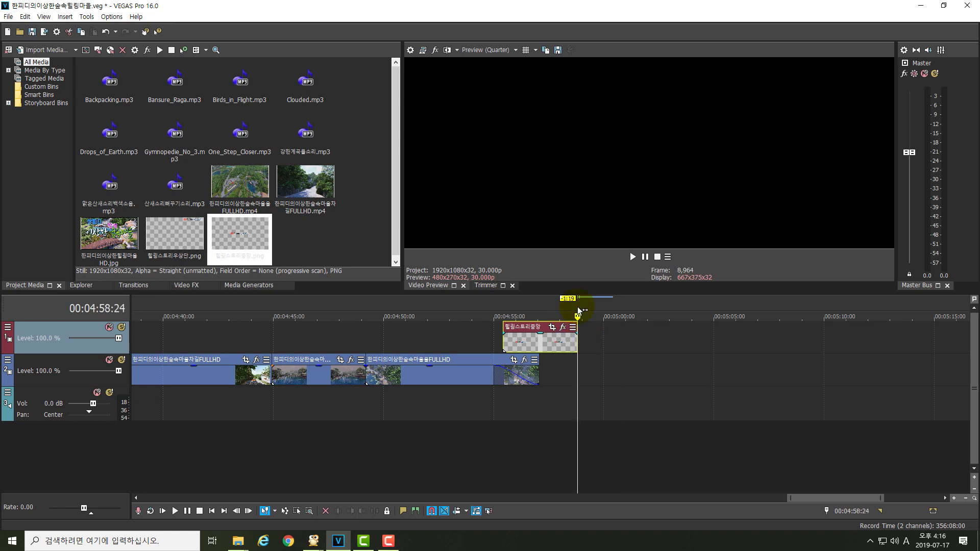
Step: Preview the closing fade-out with the central logo overlay from about 00:04:54:26
left_click(555, 345)
left_click(530, 306)
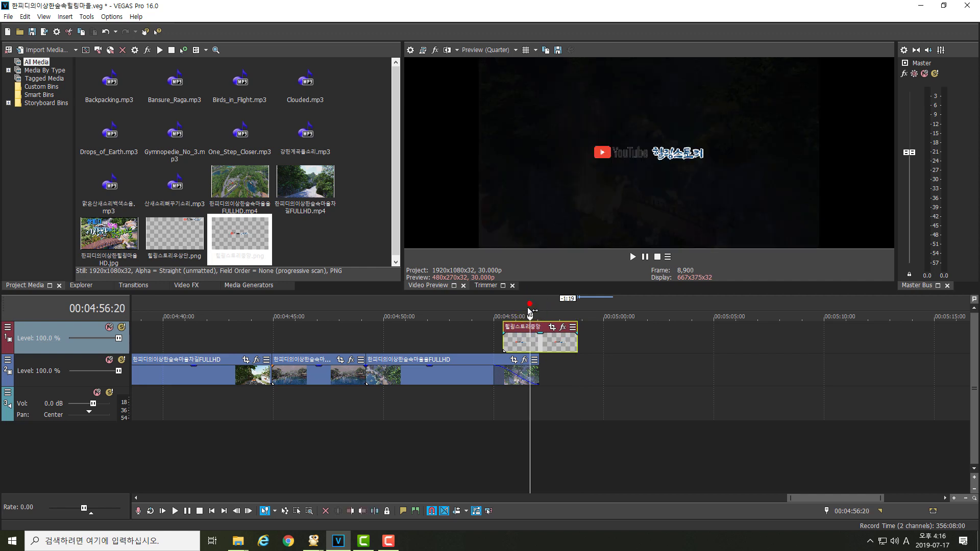
left_click(526, 335)
key("space")
key("space")
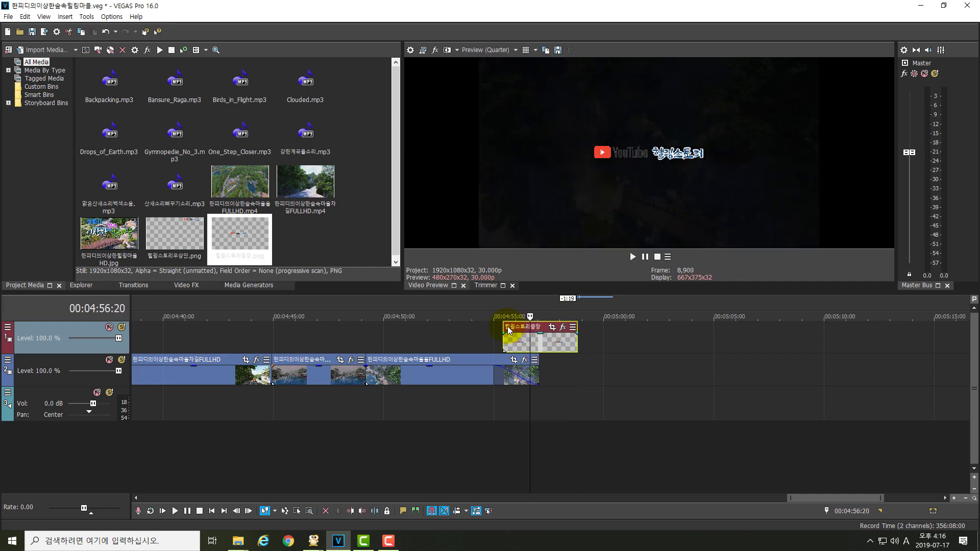
left_click(491, 306)
key("space")
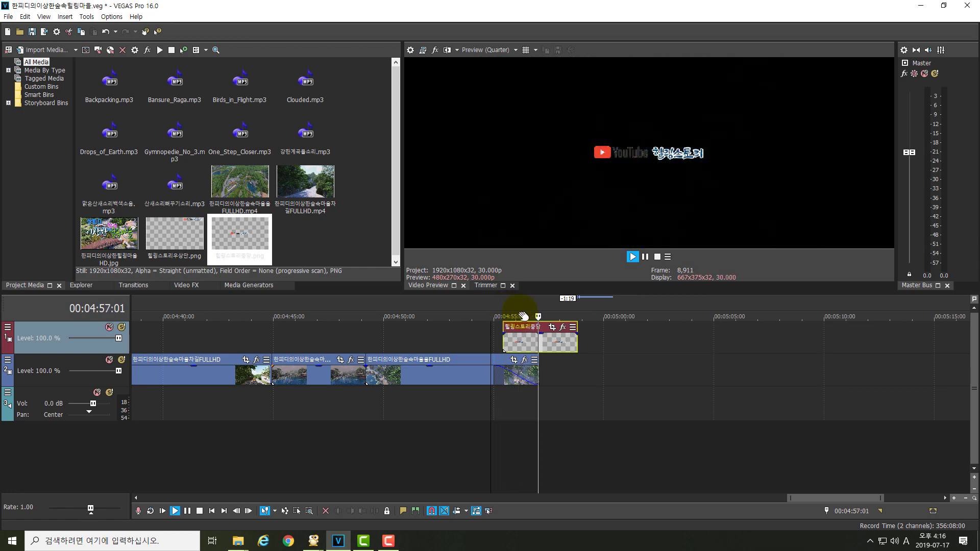
key("space")
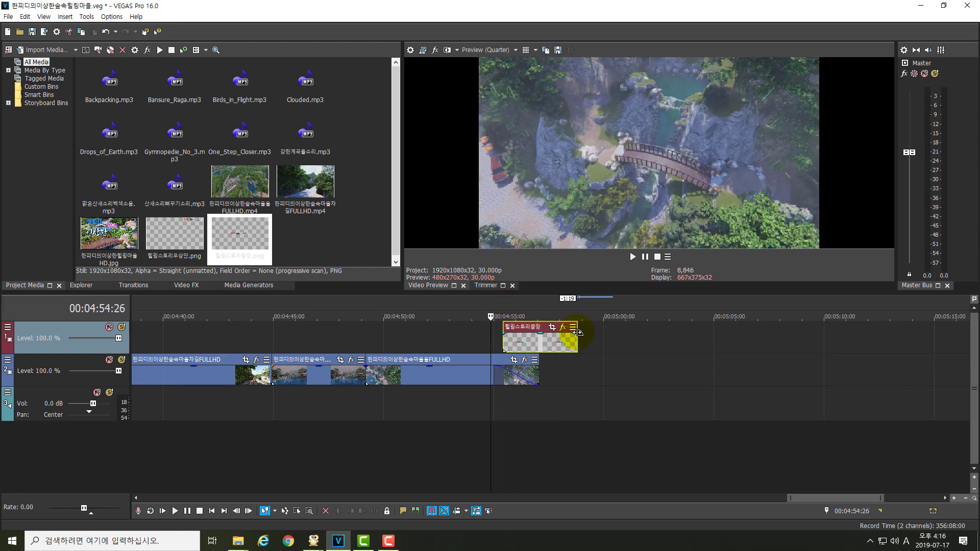
Step: Add a fade-out of about half a second to the end of the 힐링스토리중앙 image event and preview the ending
left_click_drag(579, 332, 565, 338)
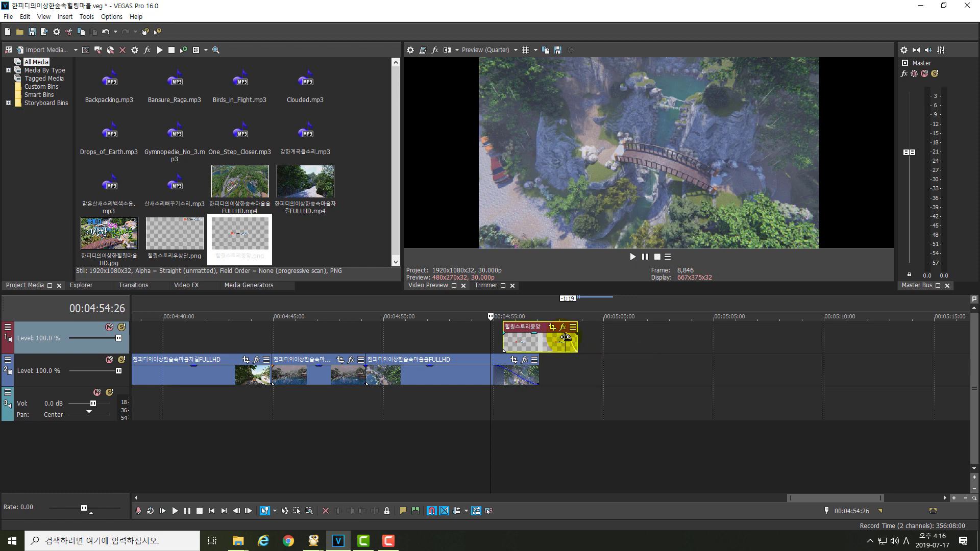
key("space")
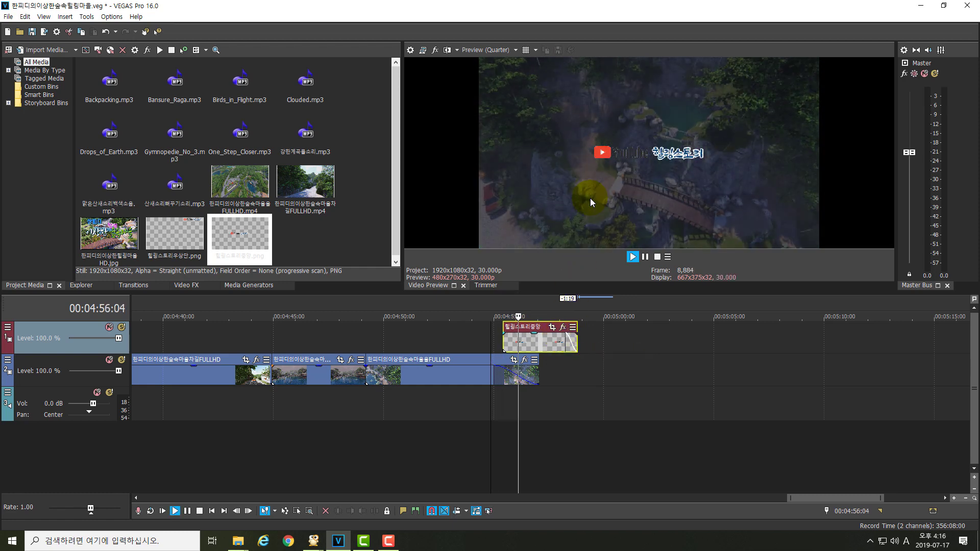
key("space")
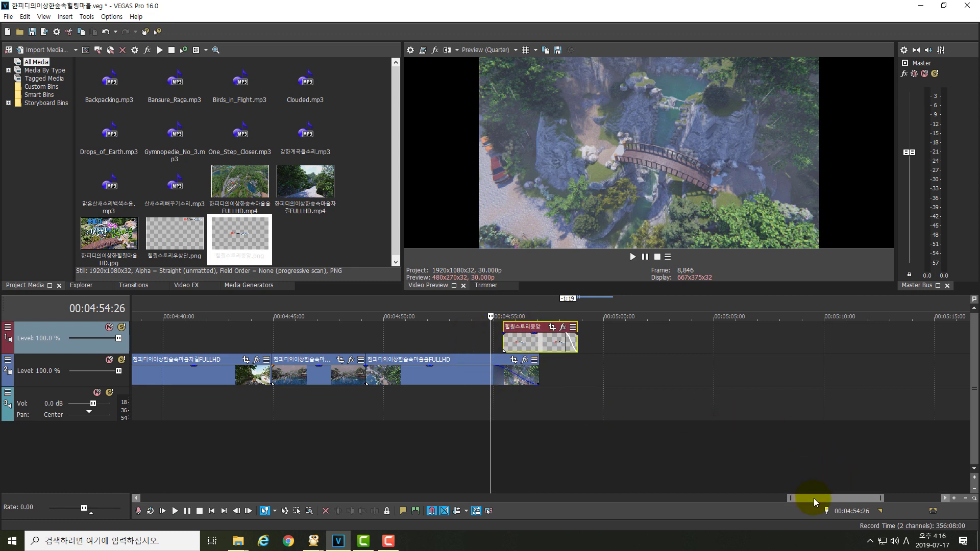
Step: Place 힐링스토리우상단.png on the upper video track starting at 00:00:05:00, right after the title image, and check it in the preview
left_click_drag(814, 498, 157, 460)
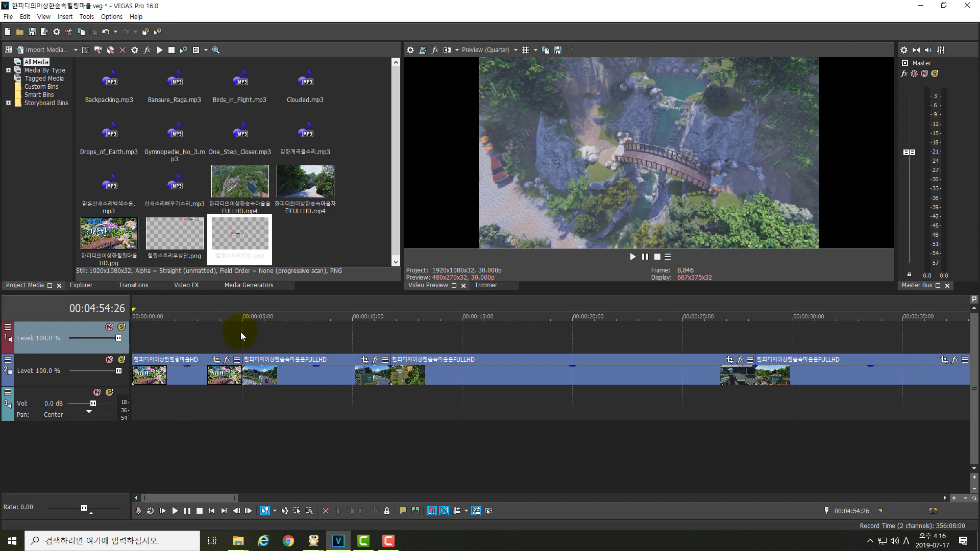
left_click(173, 244)
left_click_drag(169, 238, 248, 332)
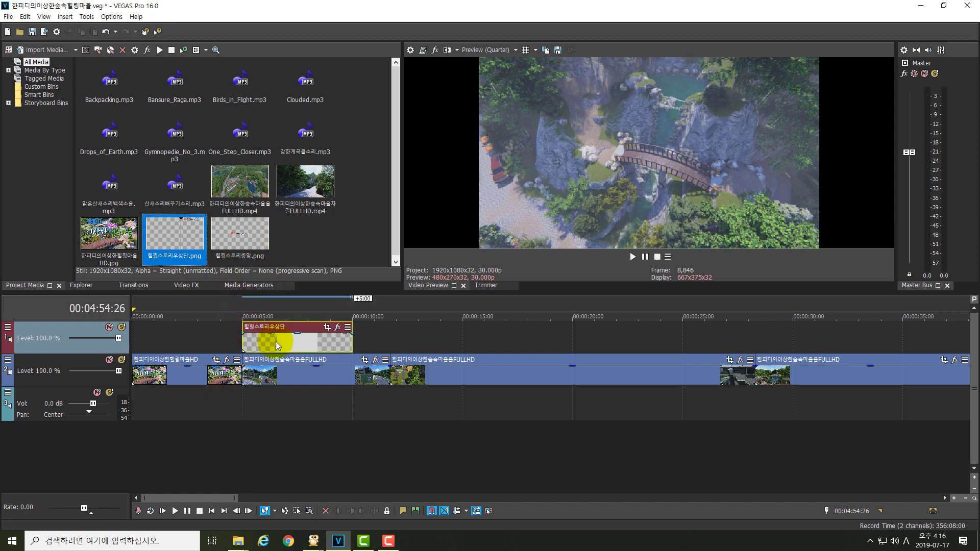
left_click(278, 341)
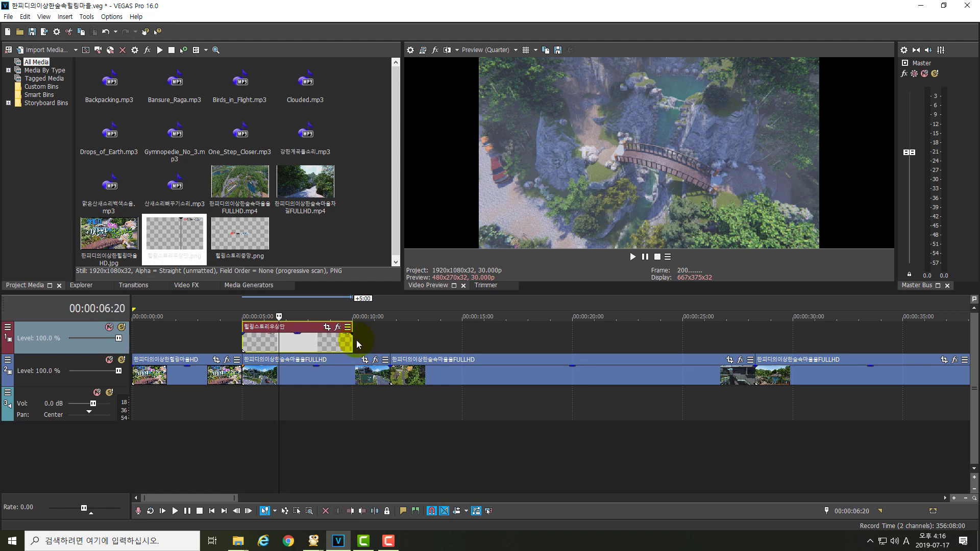
left_click(737, 92)
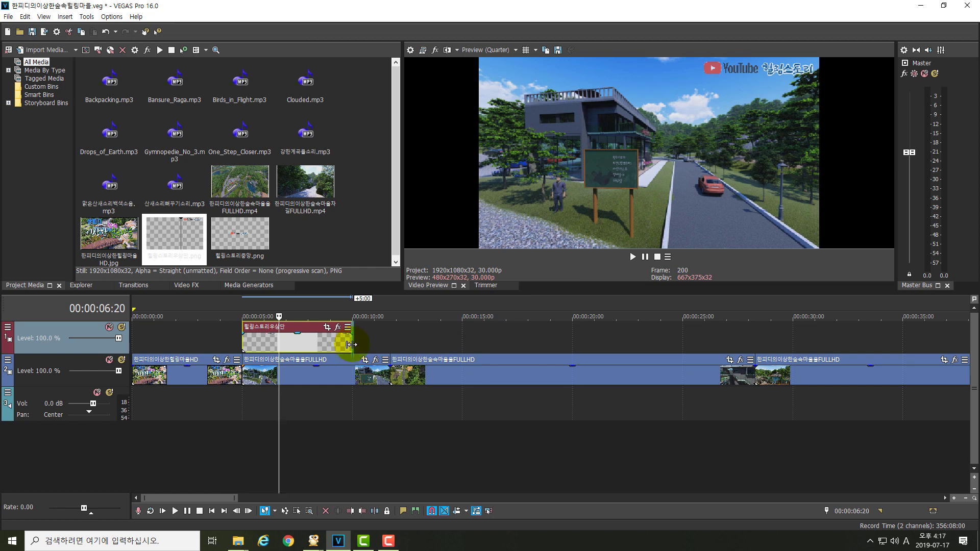
Step: Extend the end of the 힐링스토리우상단 image event to the start of the central logo event at about 00:04:55:13
left_click_drag(352, 345, 813, 346)
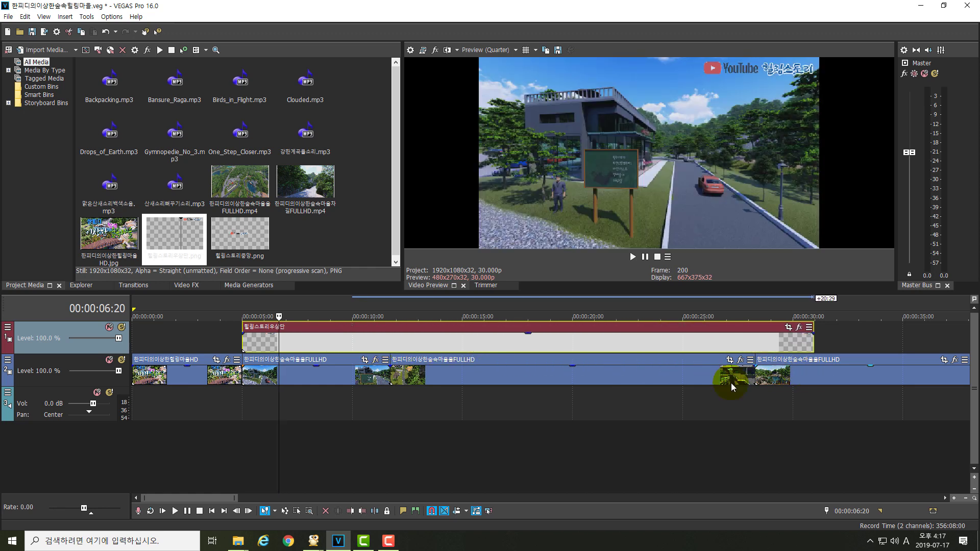
left_click_drag(229, 497, 472, 499)
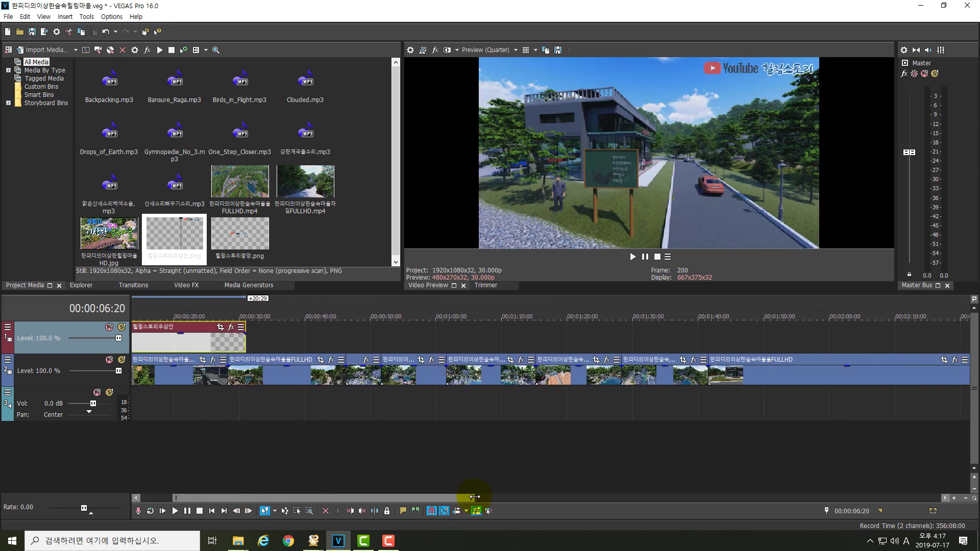
left_click_drag(245, 342, 826, 343)
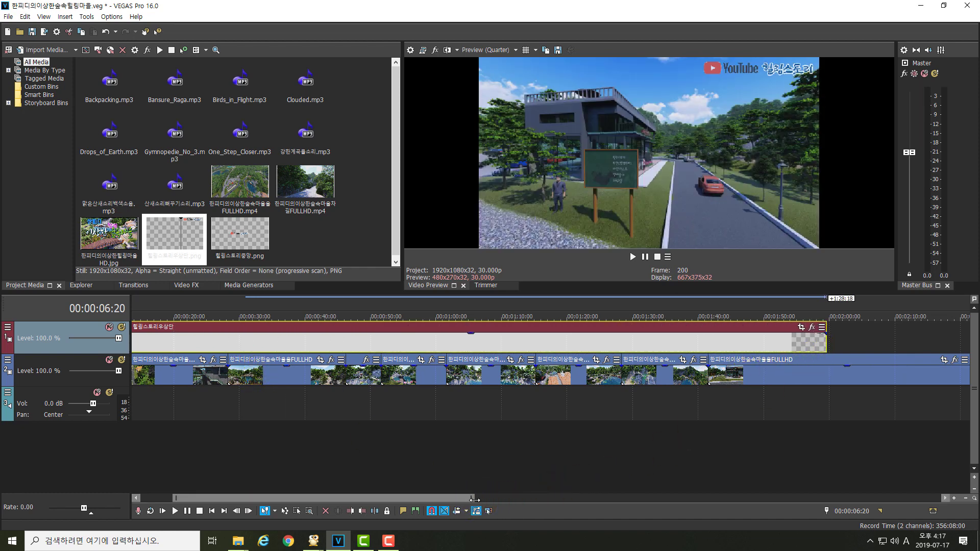
left_click_drag(474, 499, 884, 481)
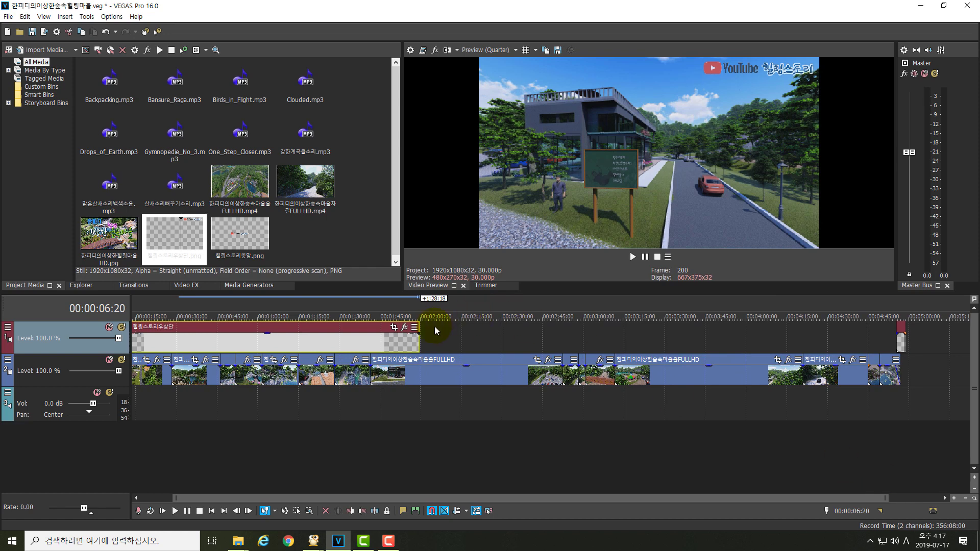
left_click_drag(421, 339, 895, 332)
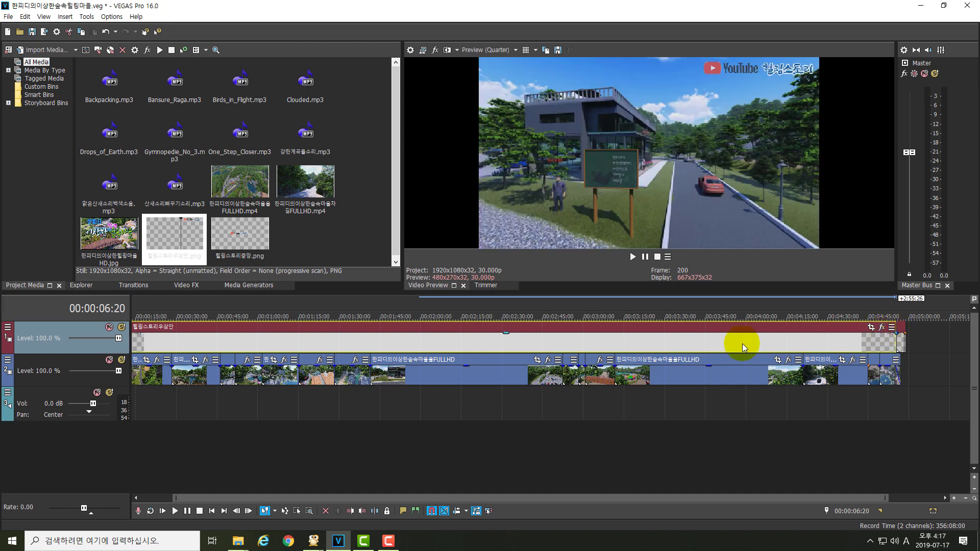
left_click(545, 304)
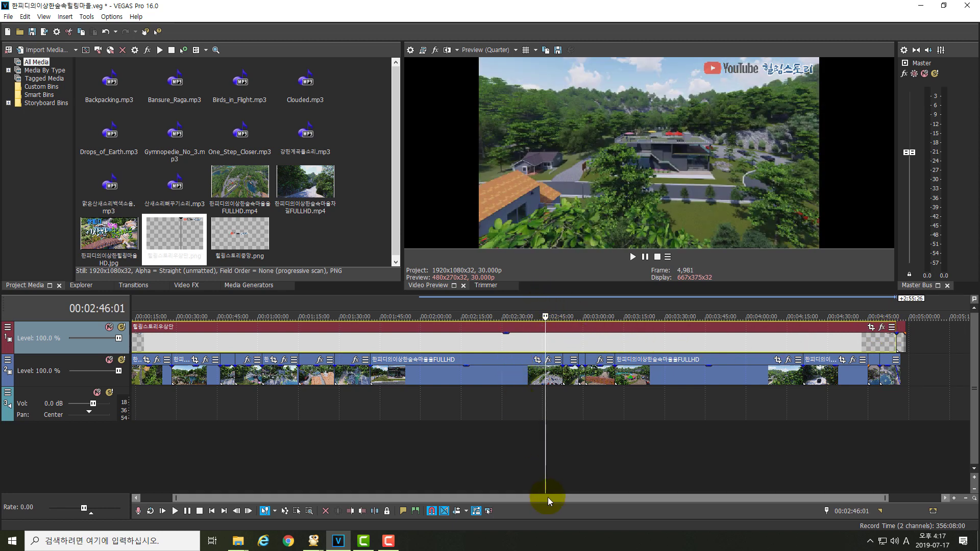
Step: Add a fade-in to the 힐링스토리우상단 image event ending at about 00:00:28, and preview it from 00:00:05:00
left_click_drag(547, 497, 462, 495)
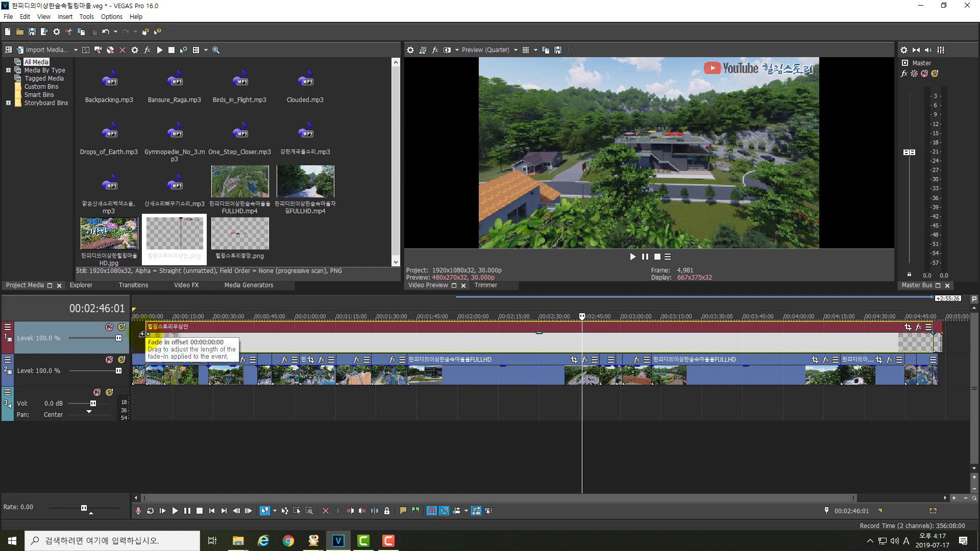
left_click(147, 338)
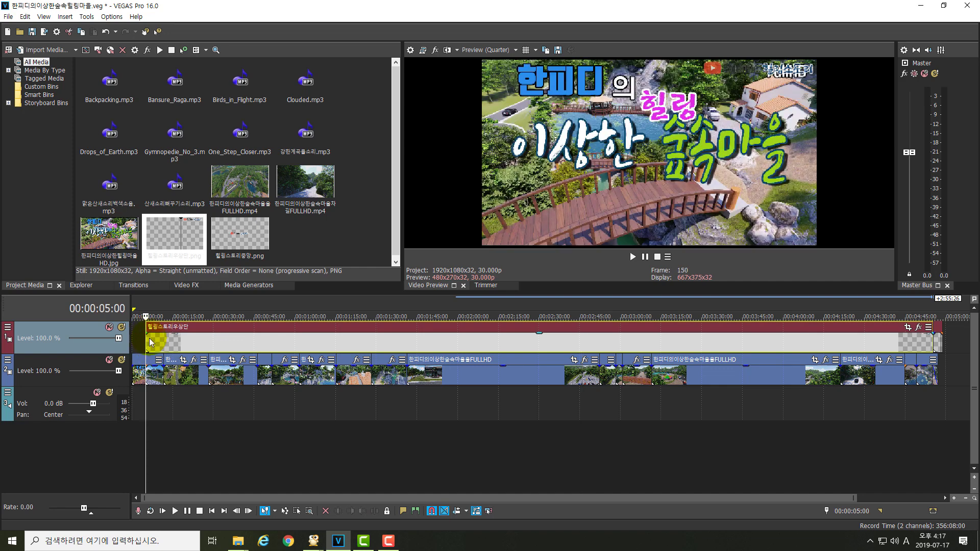
left_click_drag(146, 333, 187, 337)
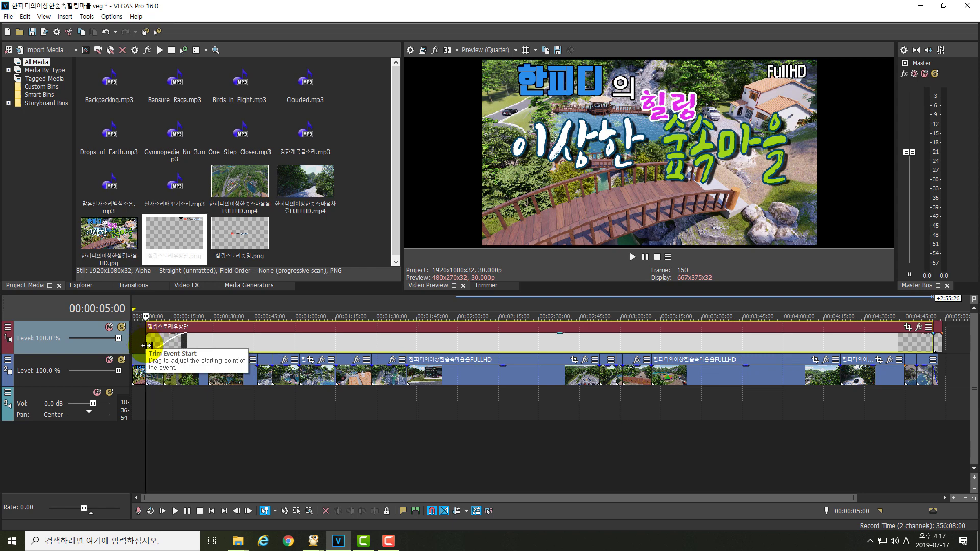
mouse_move(145, 331)
left_mouse_down()
mouse_move(190, 335)
mouse_move(161, 331)
mouse_move(151, 348)
mouse_move(193, 339)
mouse_move(147, 346)
left_mouse_up()
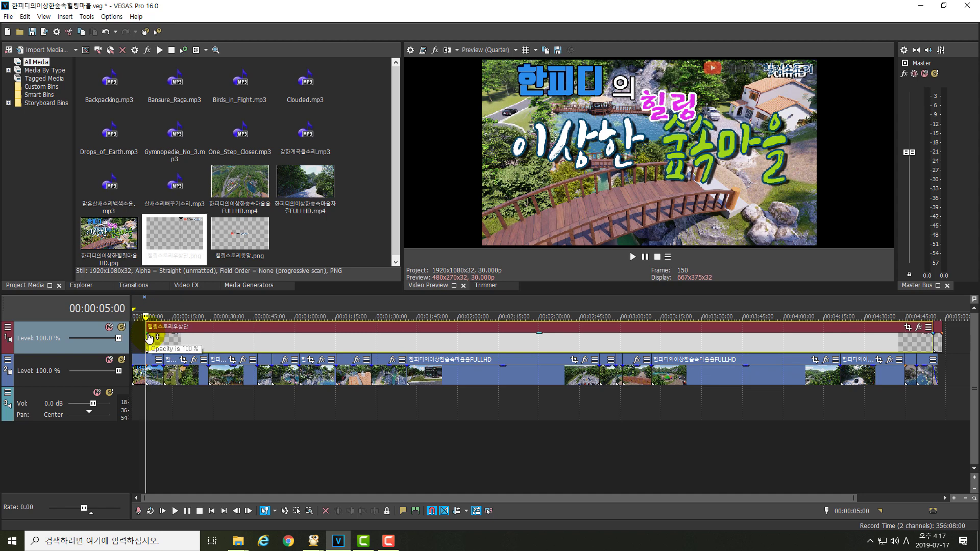
left_click_drag(145, 333, 206, 335)
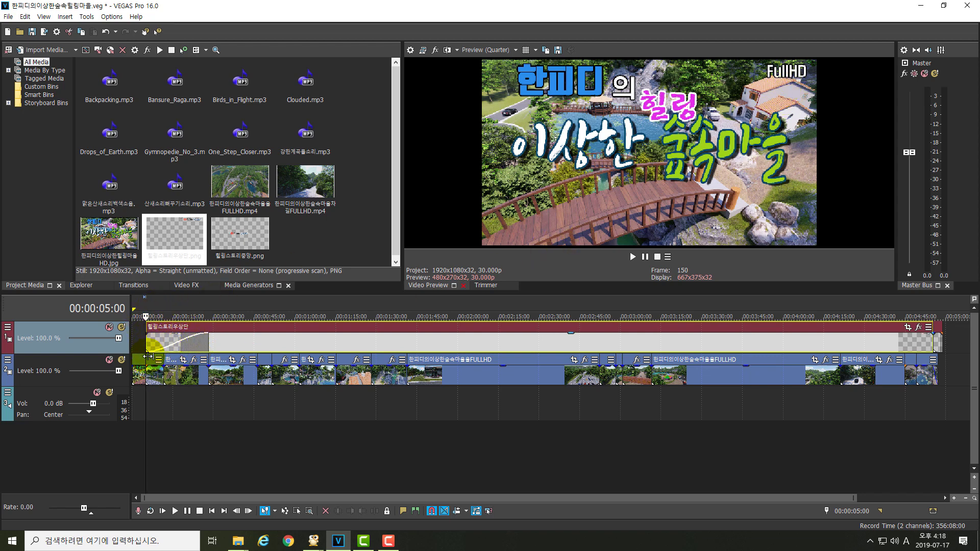
key("space")
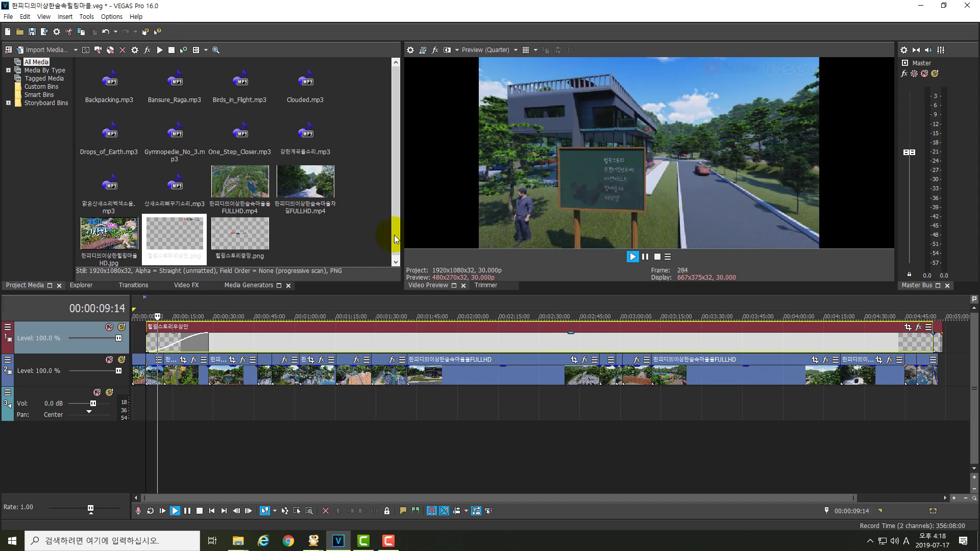
key("space")
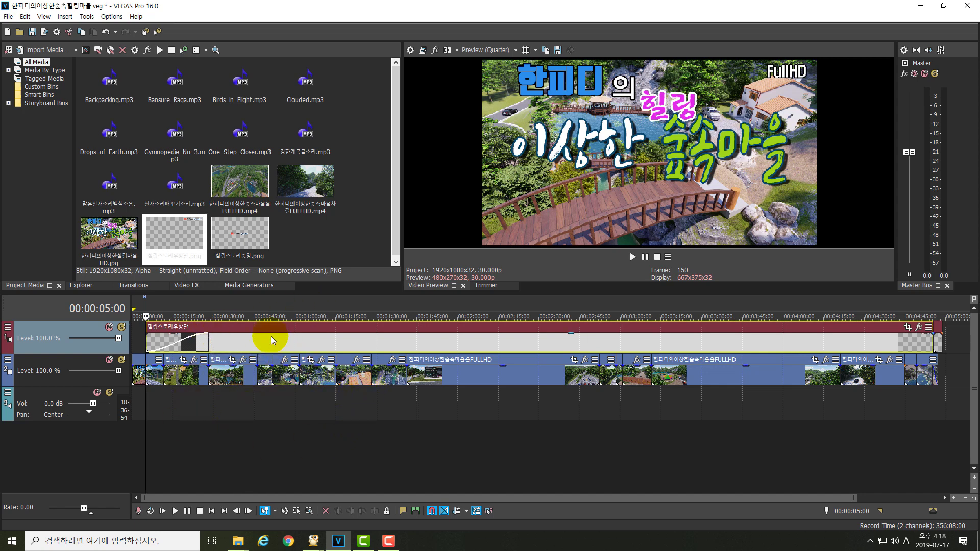
Step: Shorten the 힐링스토리우상단 event's fade-in so it ends at about 00:00:11, and preview it from 00:00:05:00
scroll(222, 344, "up", 2)
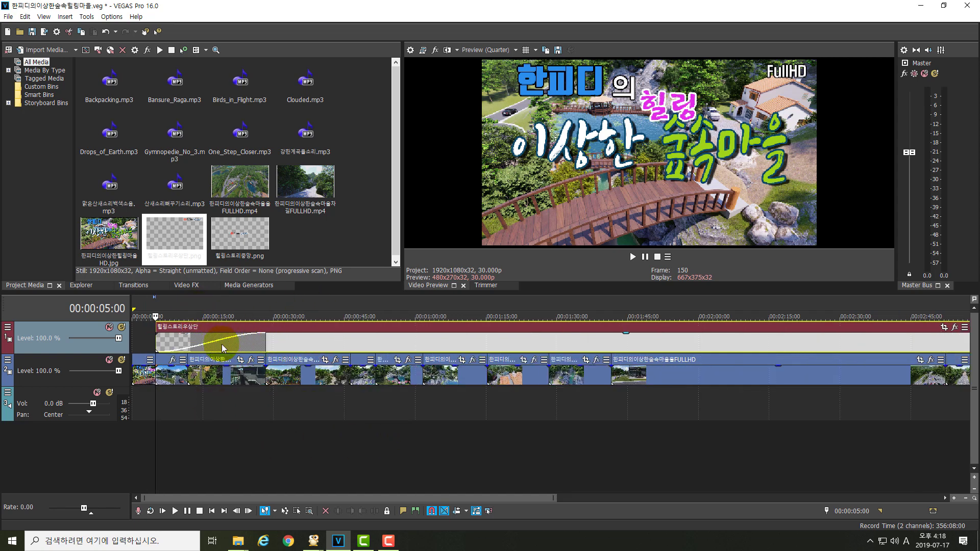
scroll(221, 344, "up", 4)
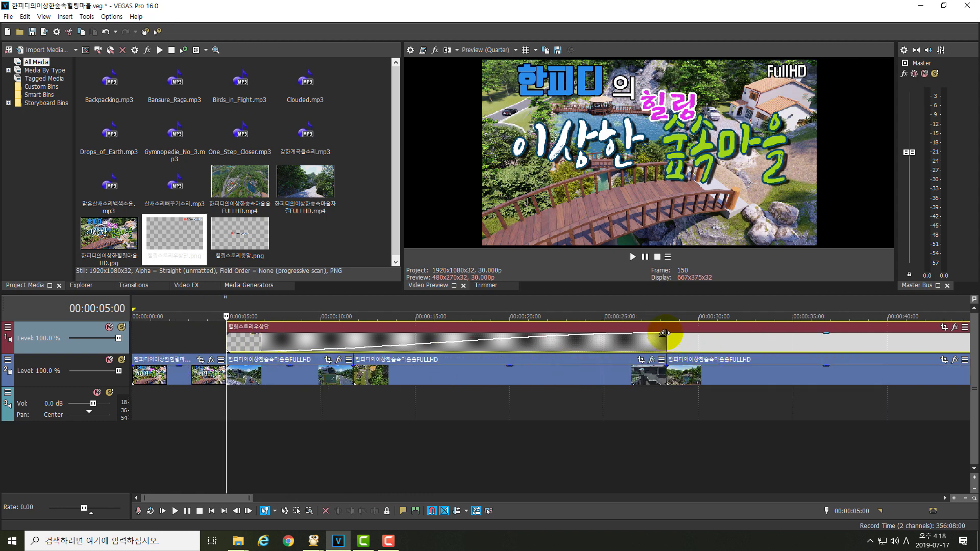
left_click_drag(665, 333, 361, 330)
key("space")
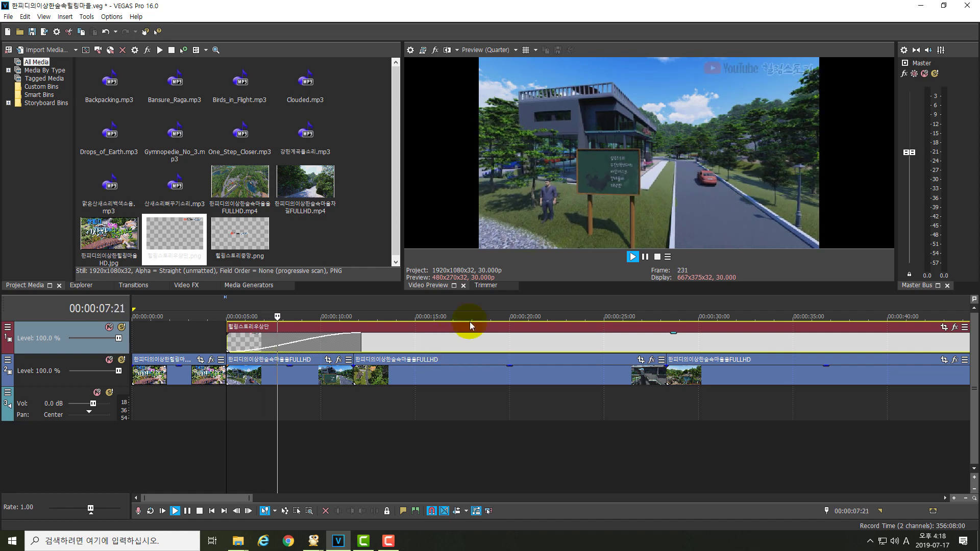
key("space")
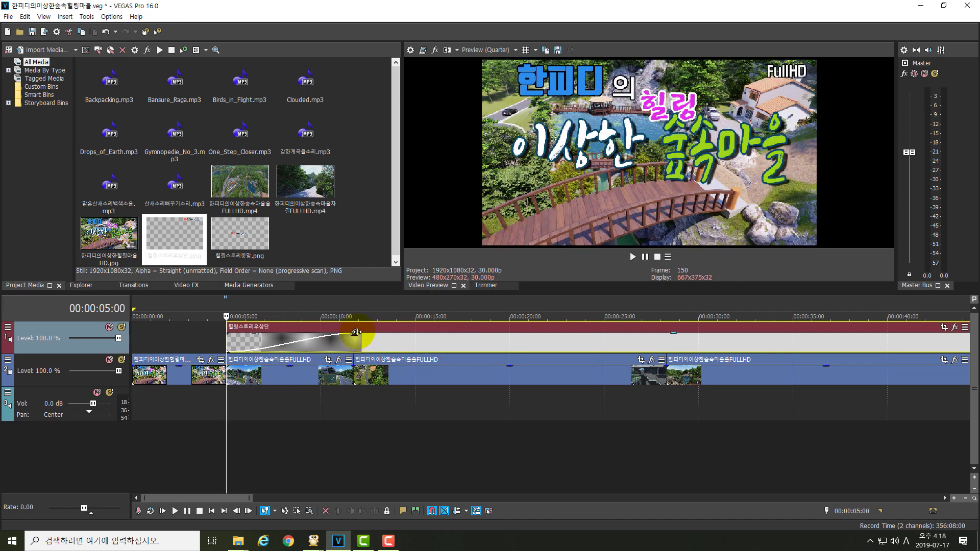
left_click_drag(356, 332, 342, 331)
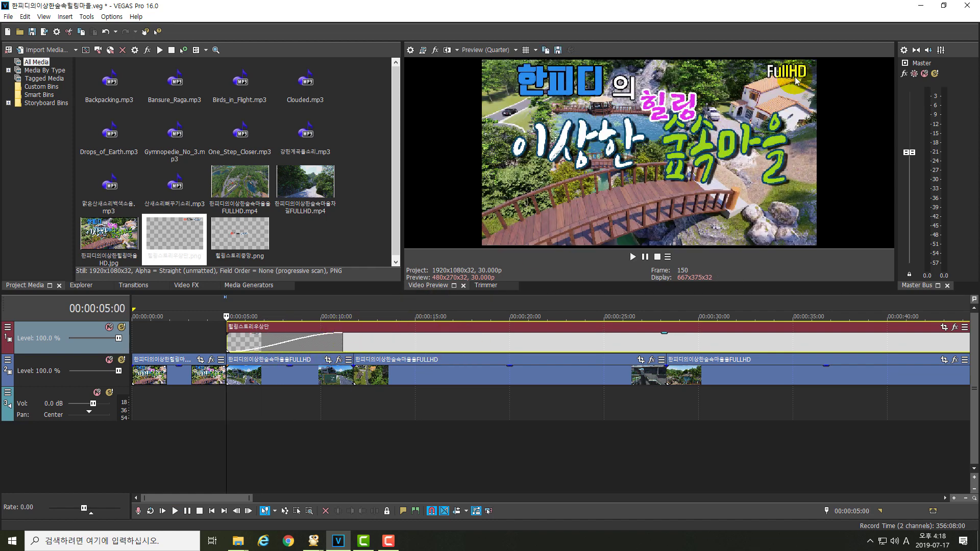
key("space")
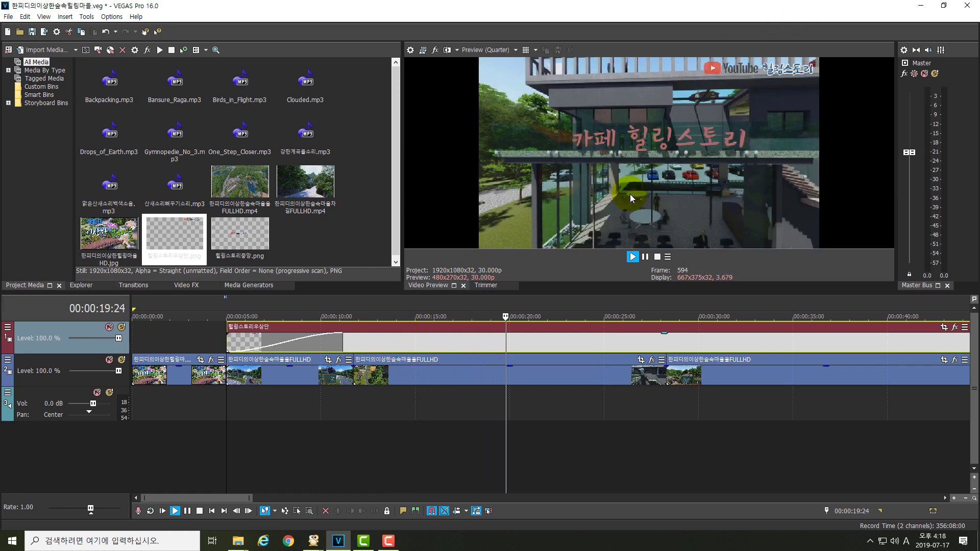
key("space")
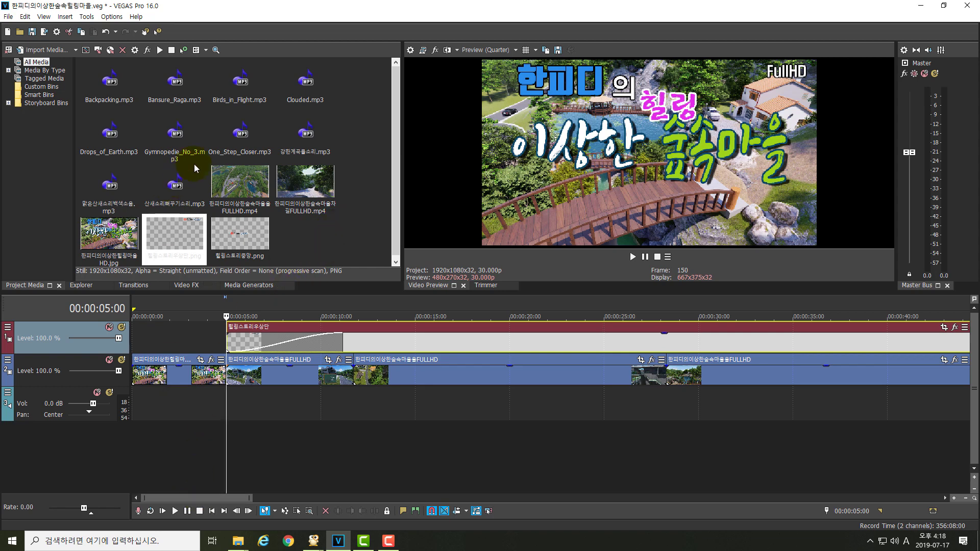
Step: Place 맑은산새소리백색소음.mp3 at the very start of the audio track and play the project from the beginning
left_click(383, 153)
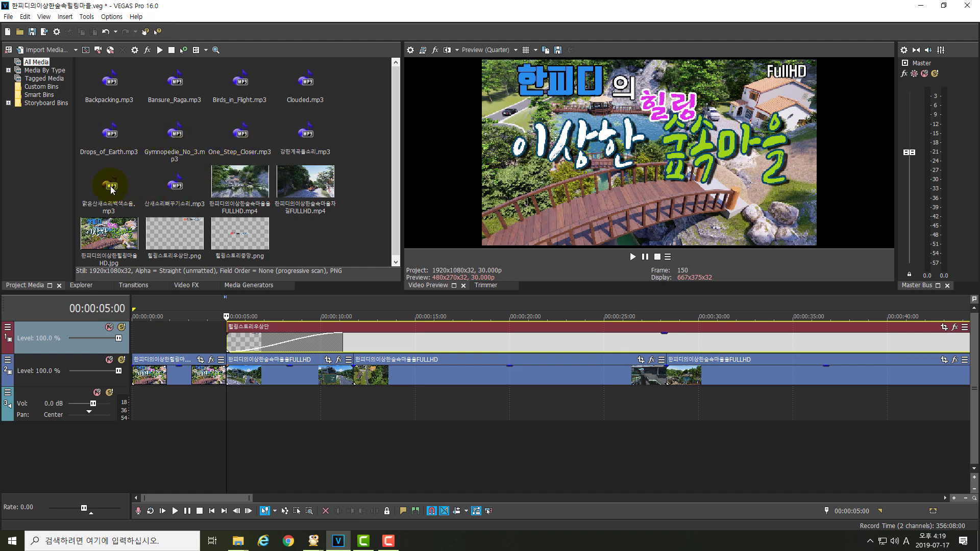
left_click_drag(112, 189, 134, 405)
left_click(153, 308)
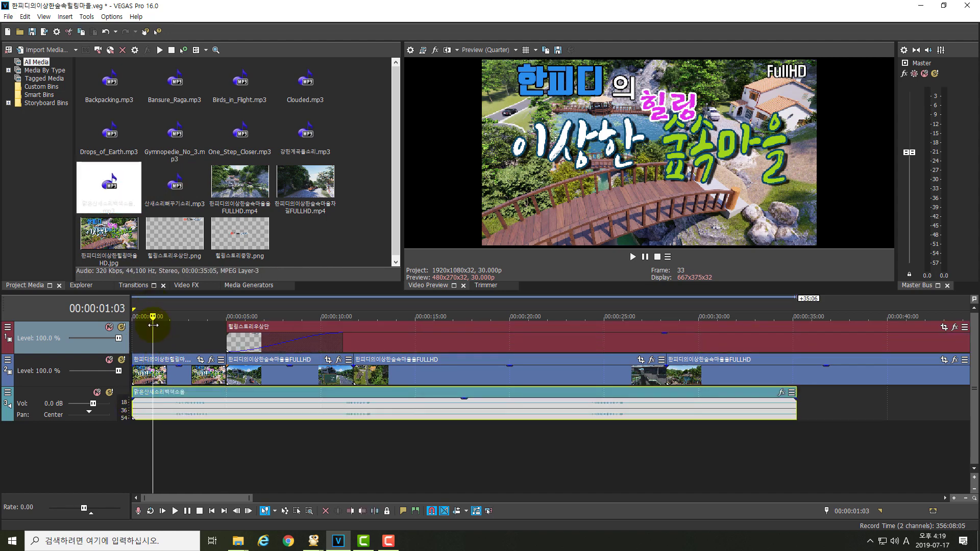
left_click_drag(153, 325, 125, 327)
key("space")
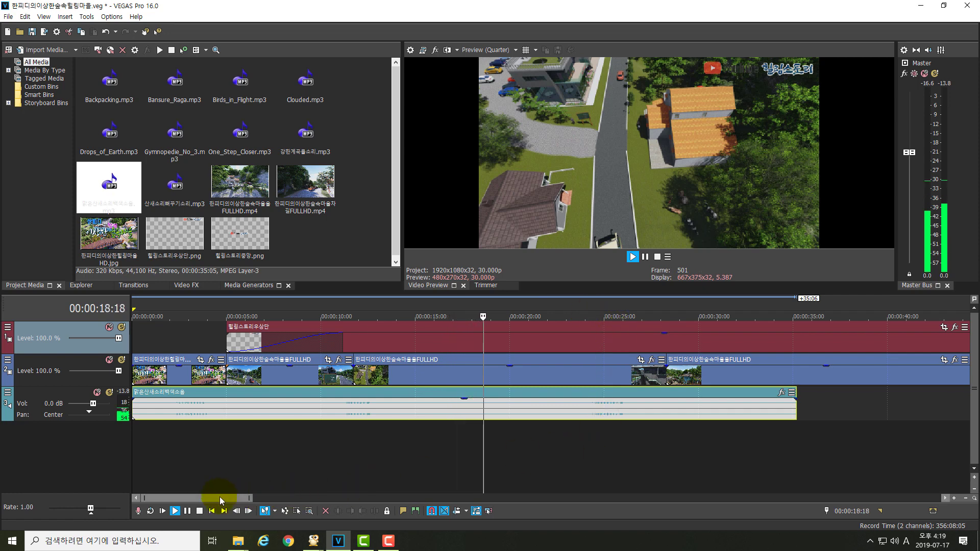
left_click_drag(222, 500, 264, 507)
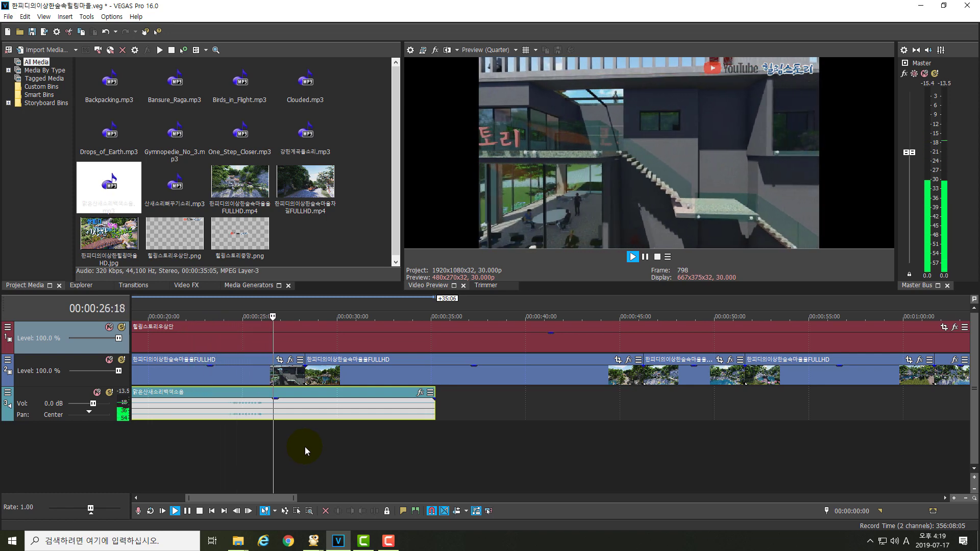
Step: Split the 맑은산새소리백색소음 audio event at 00:00:19:02 and delete the part after the cut
key("space")
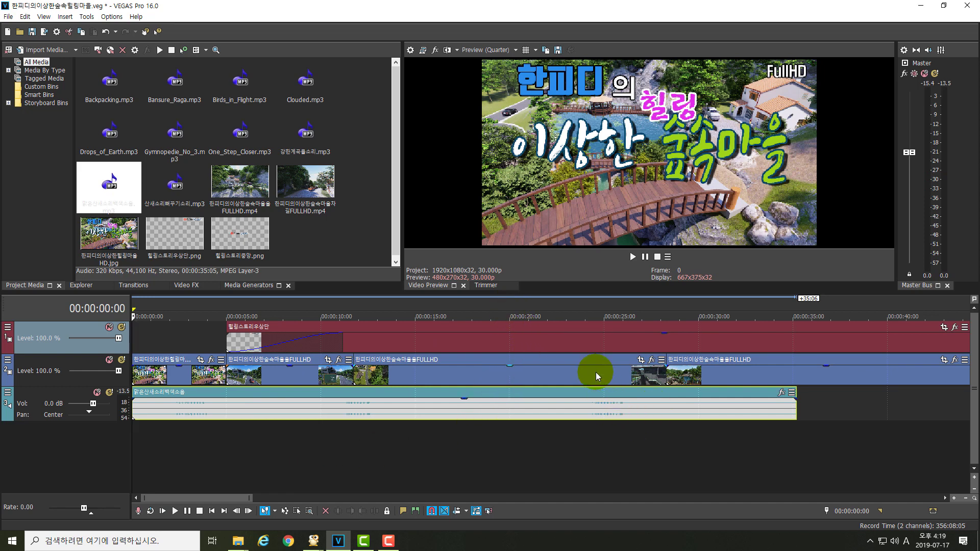
left_click(544, 306)
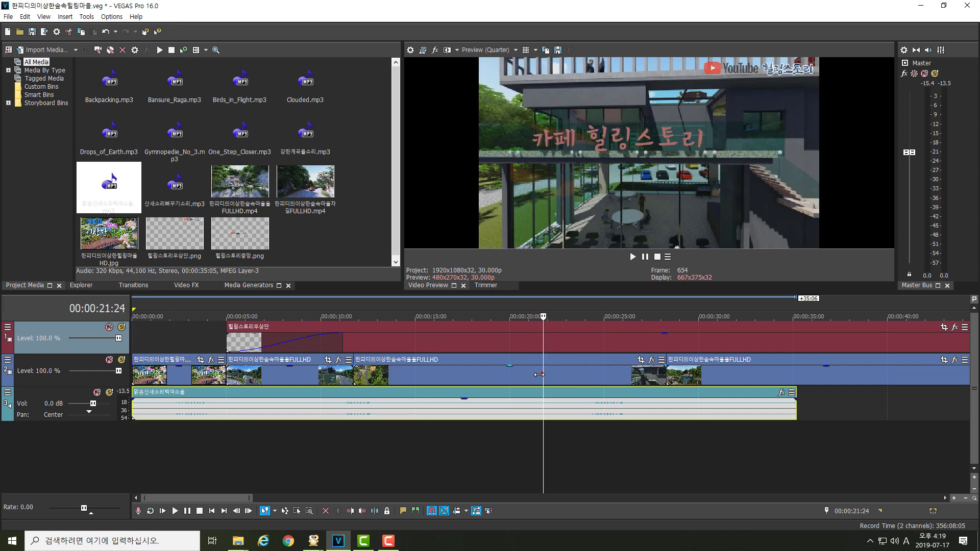
left_click_drag(539, 375, 493, 410)
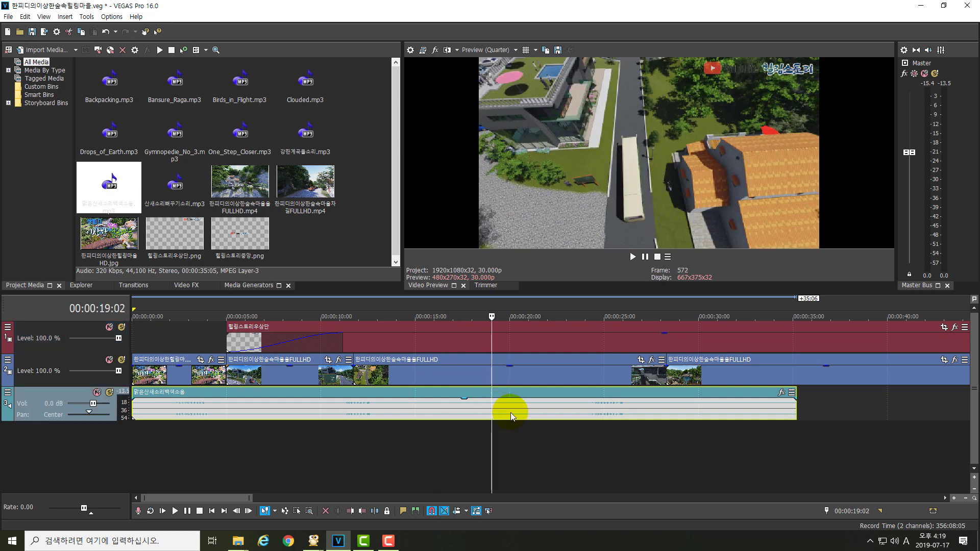
key("s")
left_click(561, 406)
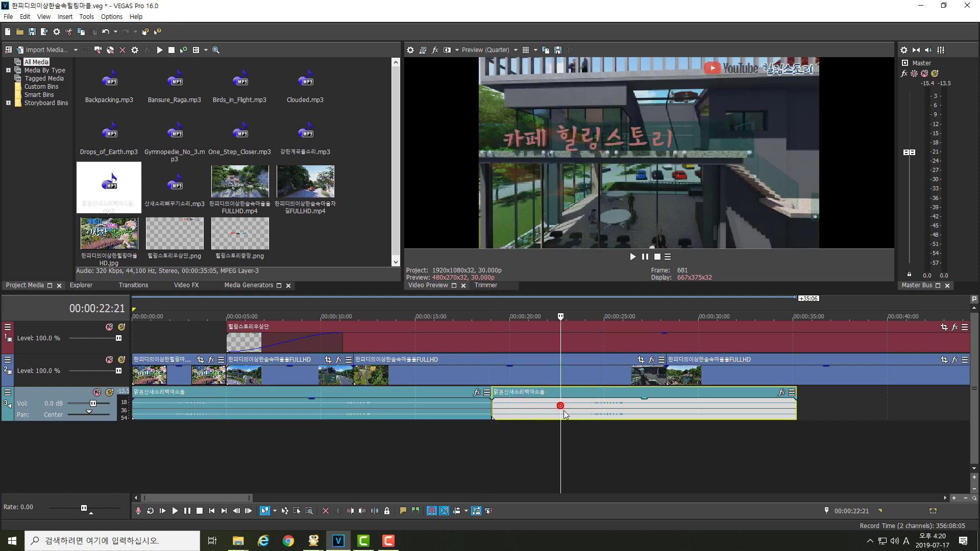
key("Delete")
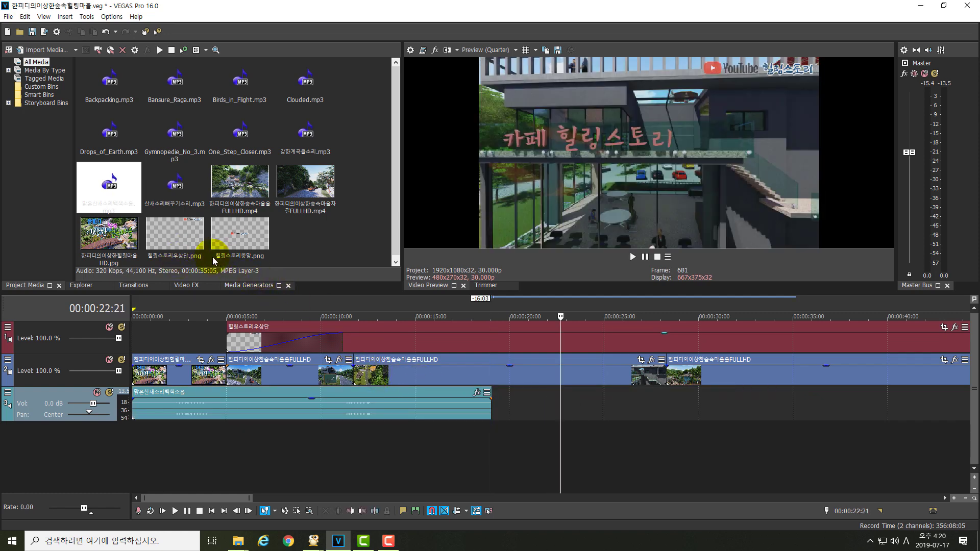
Step: Place 산새소리뻐꾸기소리.mp3 on the audio track at 00:00:28:09, where the pond clip begins
scroll(397, 204, "down", 1)
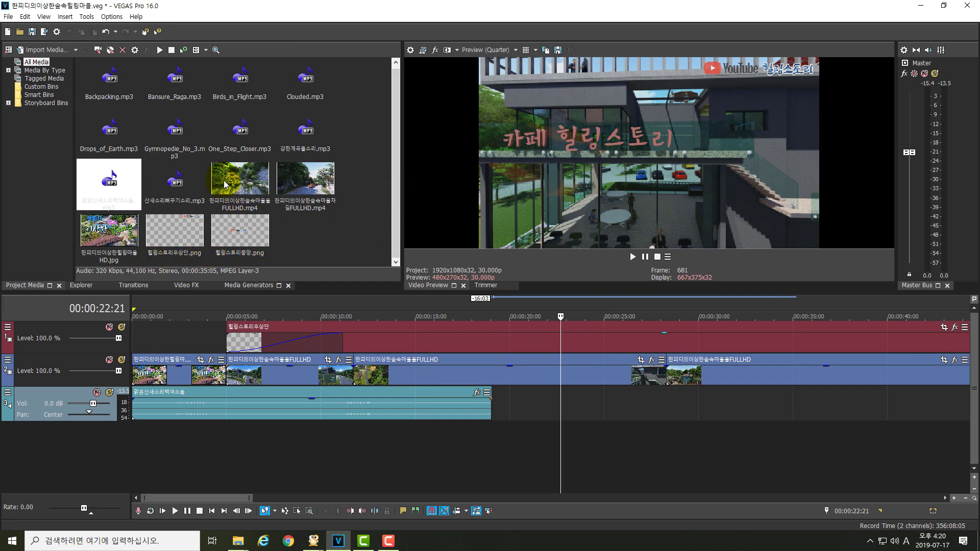
left_click(179, 187)
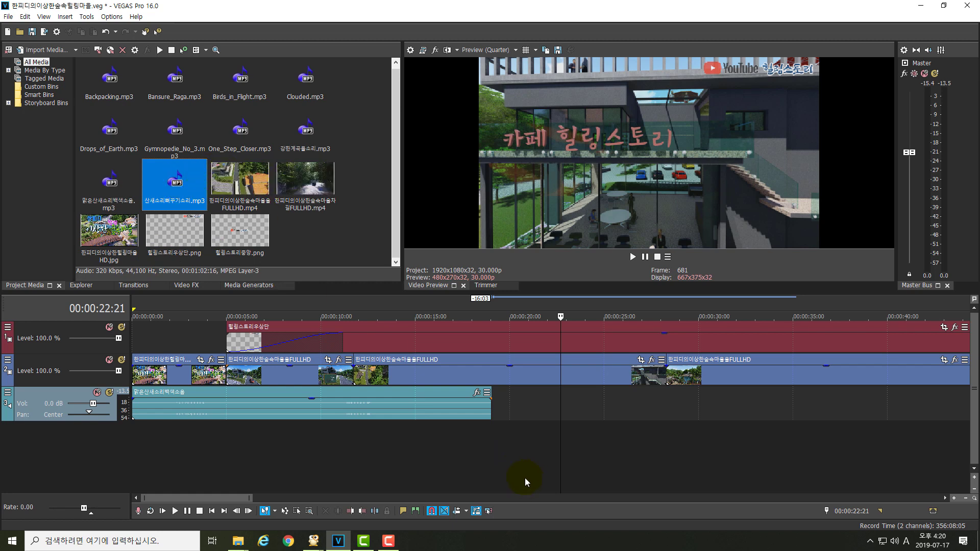
left_click_drag(224, 499, 269, 503)
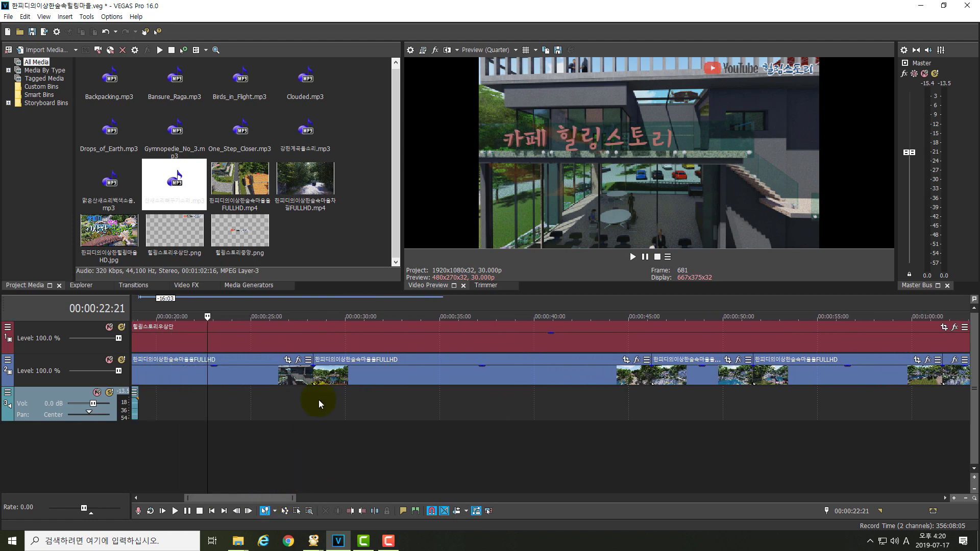
left_click(321, 308)
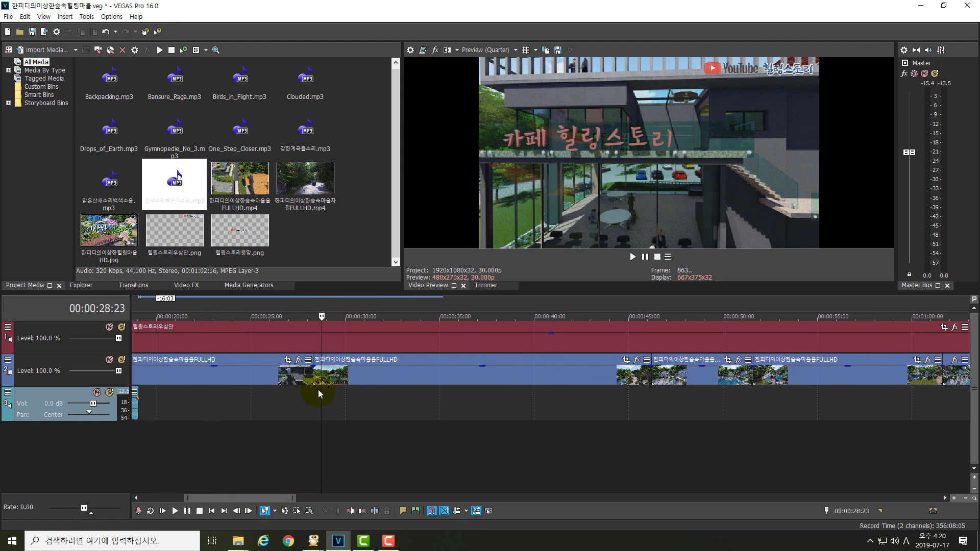
mouse_move(322, 400)
left_mouse_down()
mouse_move(333, 400)
mouse_move(317, 406)
left_mouse_up()
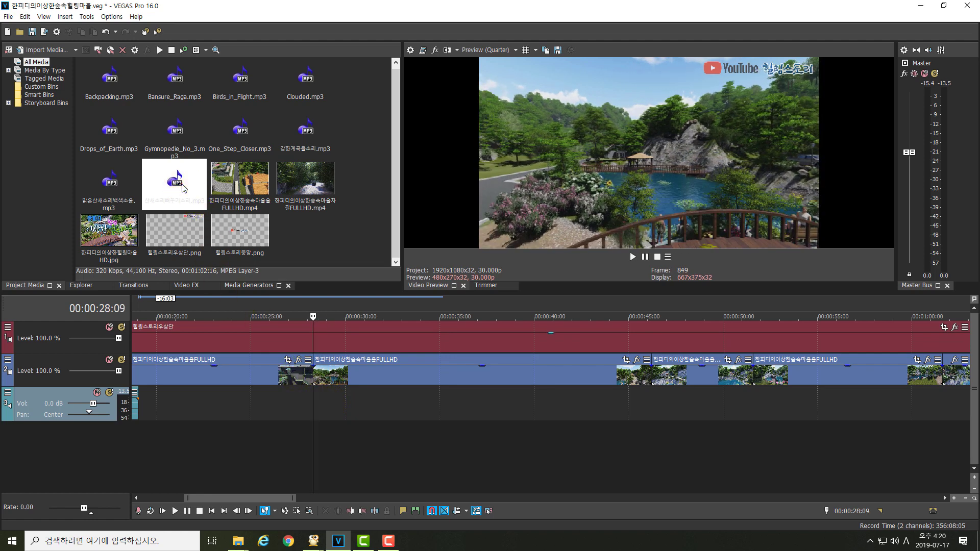
left_click_drag(184, 186, 317, 408)
Step: Preview the 산새소리뻐꾸기소리 audio from 00:01:22:22
left_click_drag(274, 491, 382, 504)
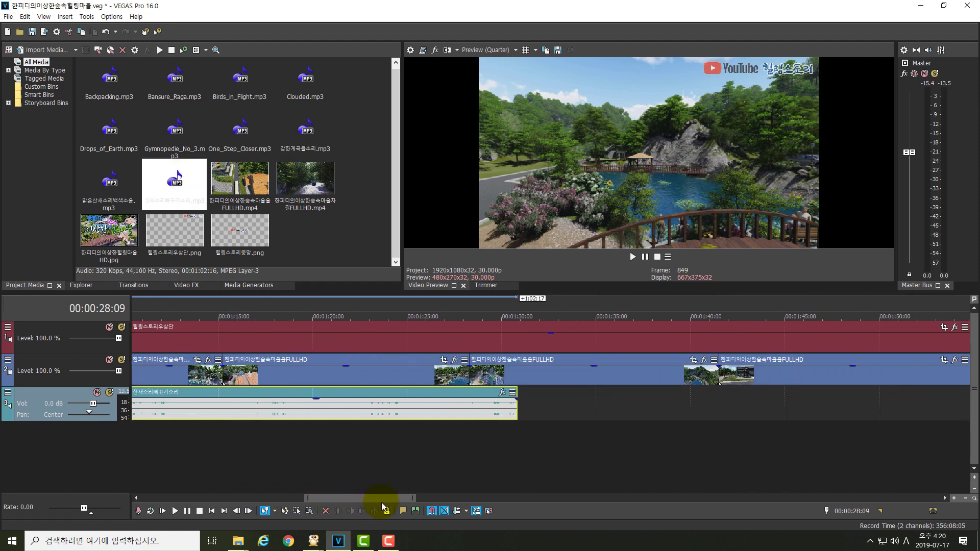
left_click(365, 309)
key("space")
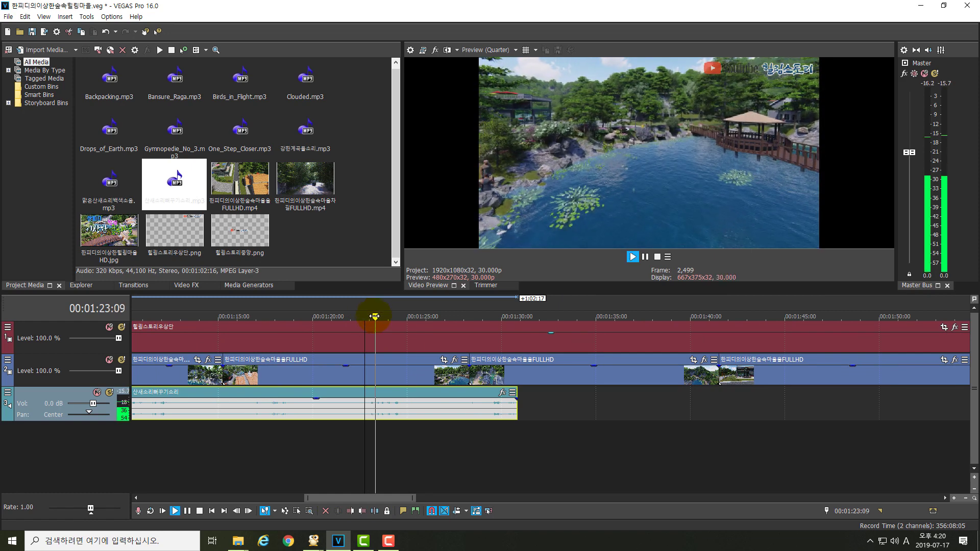
key("space")
Step: Lower the gain of the 산새소리뻐꾸기소리 event slightly and preview it from 00:01:08:03
left_click_drag(354, 498, 298, 495)
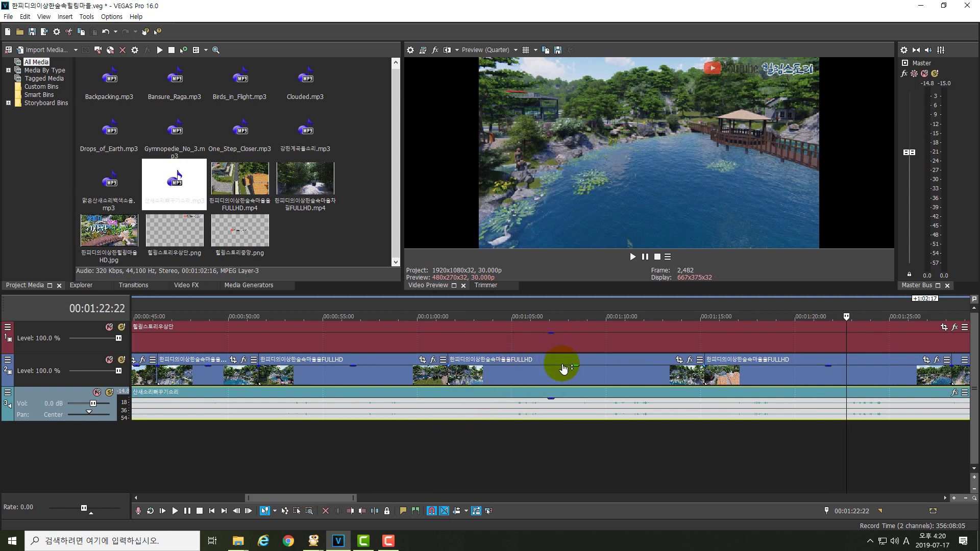
left_click(570, 309)
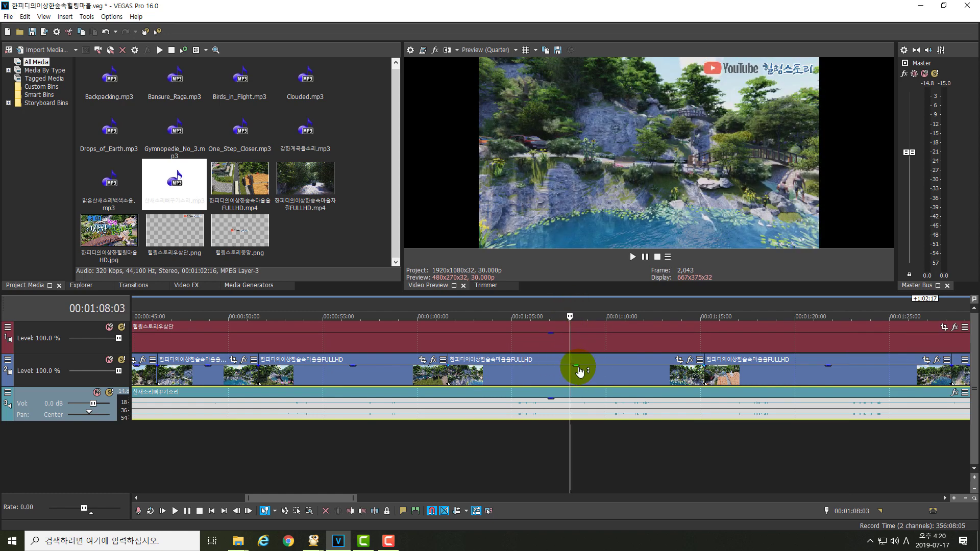
left_click_drag(578, 370, 563, 352)
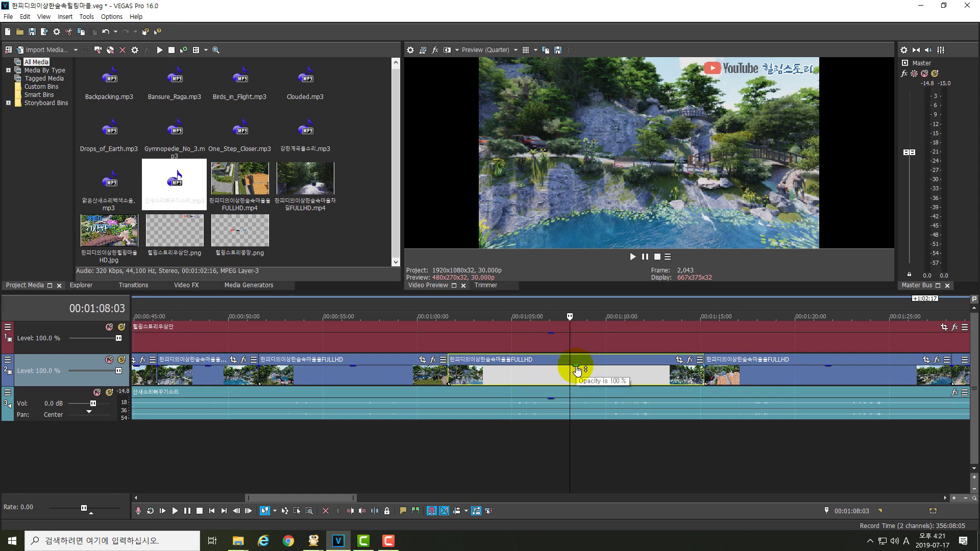
left_click(552, 401)
left_click_drag(552, 402, 556, 402)
key("space")
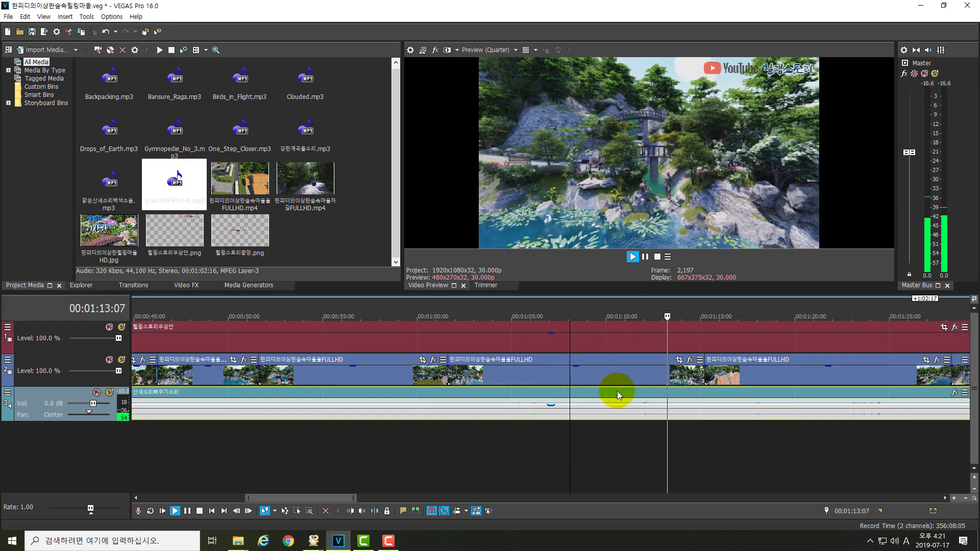
key("space")
Step: Copy the 산새소리뻐꾸기소리 event and paste it four times end to end, from 00:01:30:25 to 00:05:40:29
left_click_drag(313, 504, 413, 498)
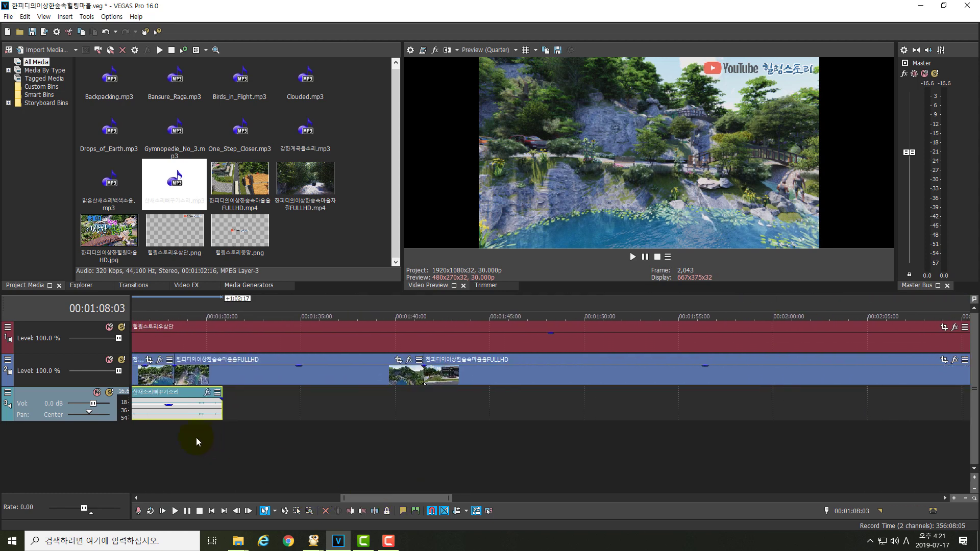
left_click(178, 412)
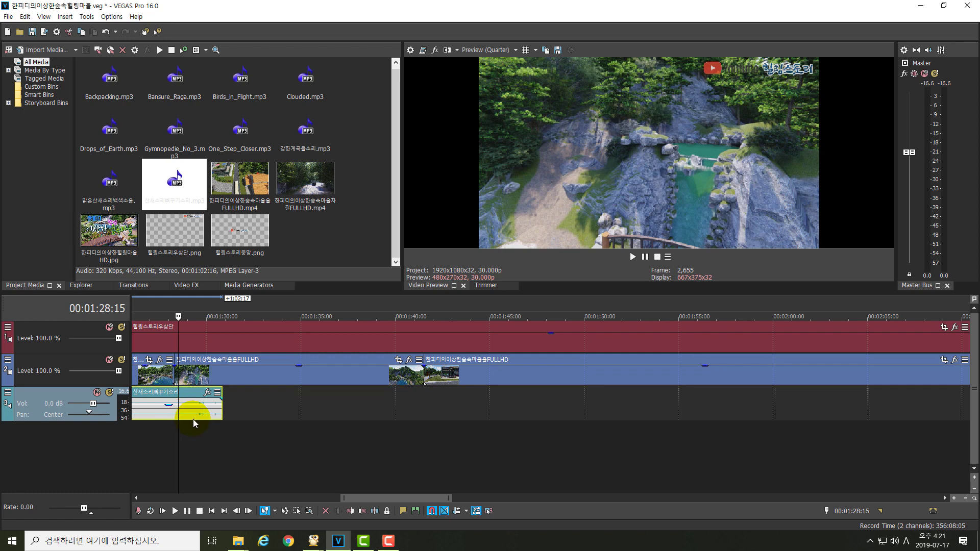
left_click(225, 403)
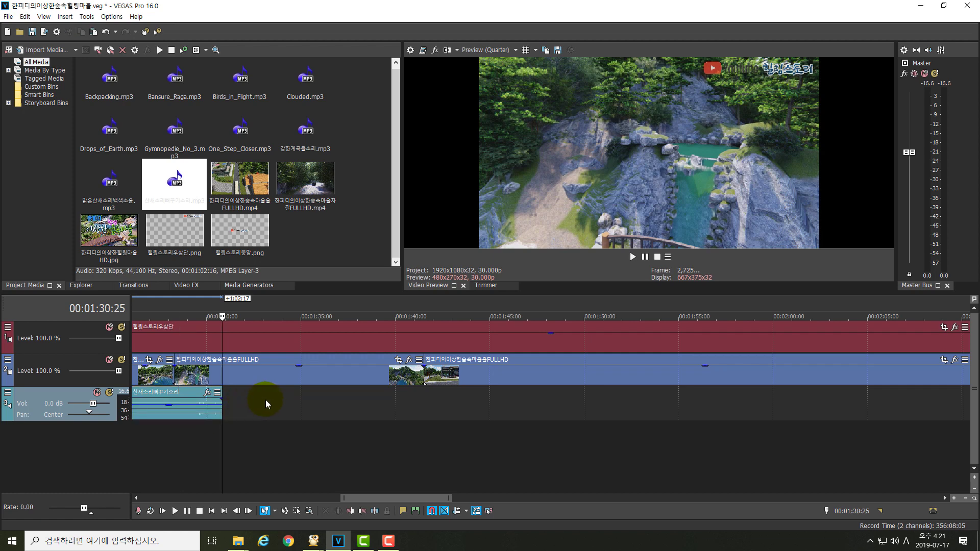
key("ctrl+v")
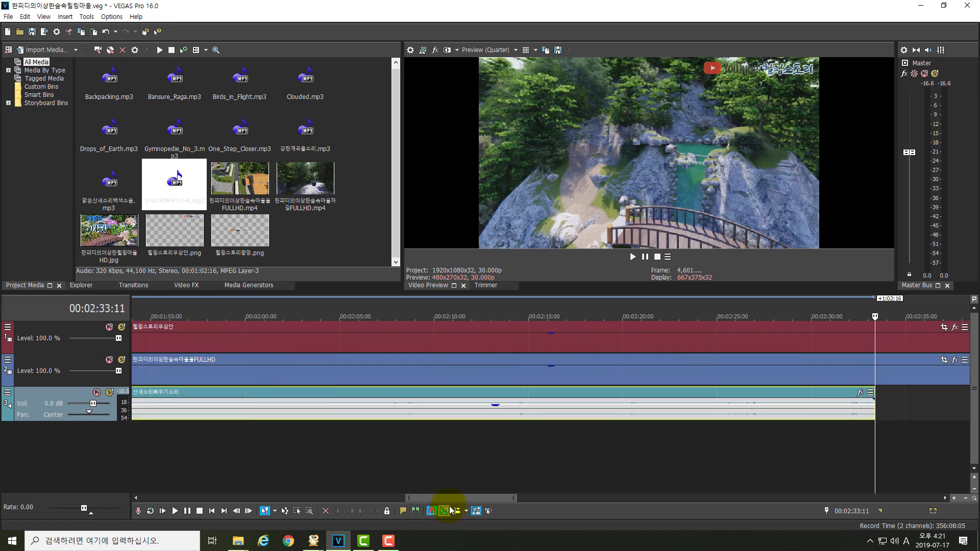
left_click_drag(452, 500, 532, 491)
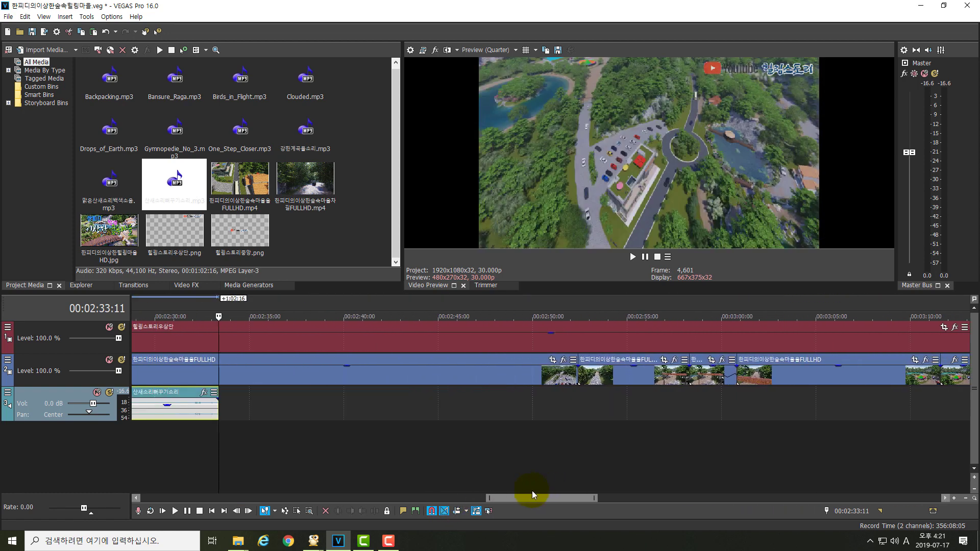
key("ctrl+v")
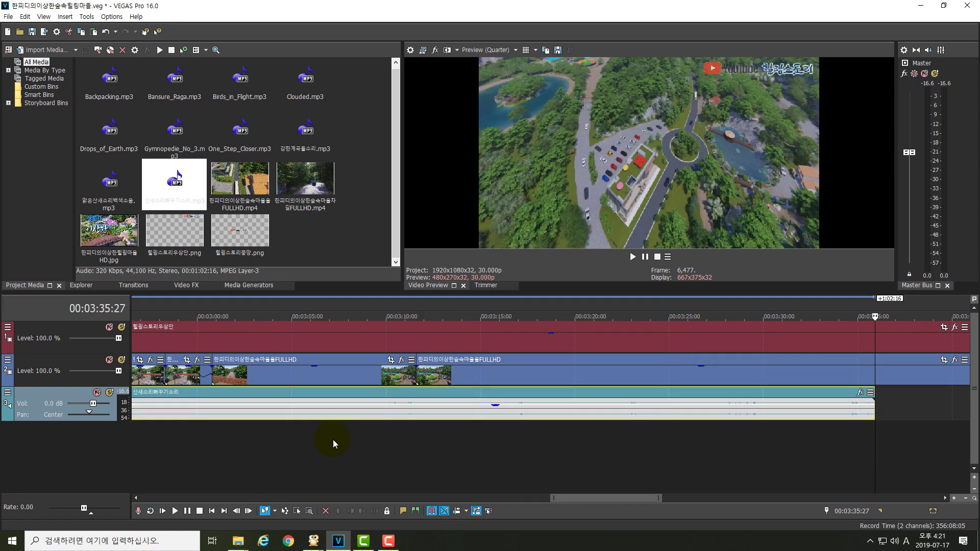
key("ctrl+v")
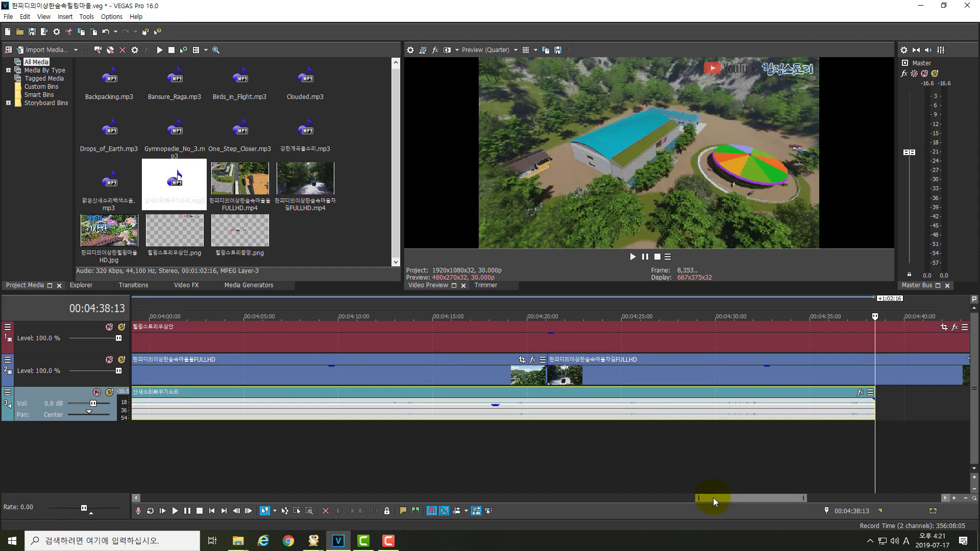
left_click_drag(712, 498, 778, 491)
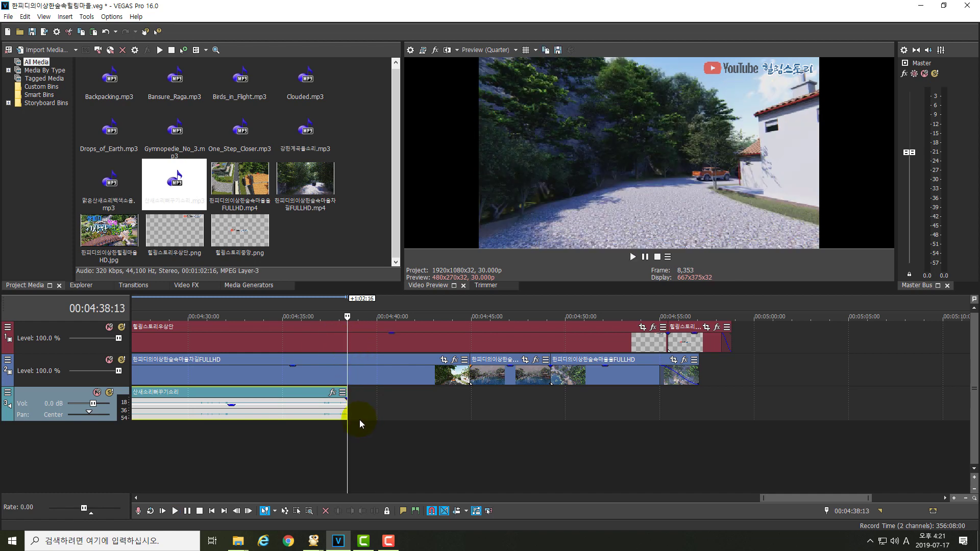
key("ctrl+End")
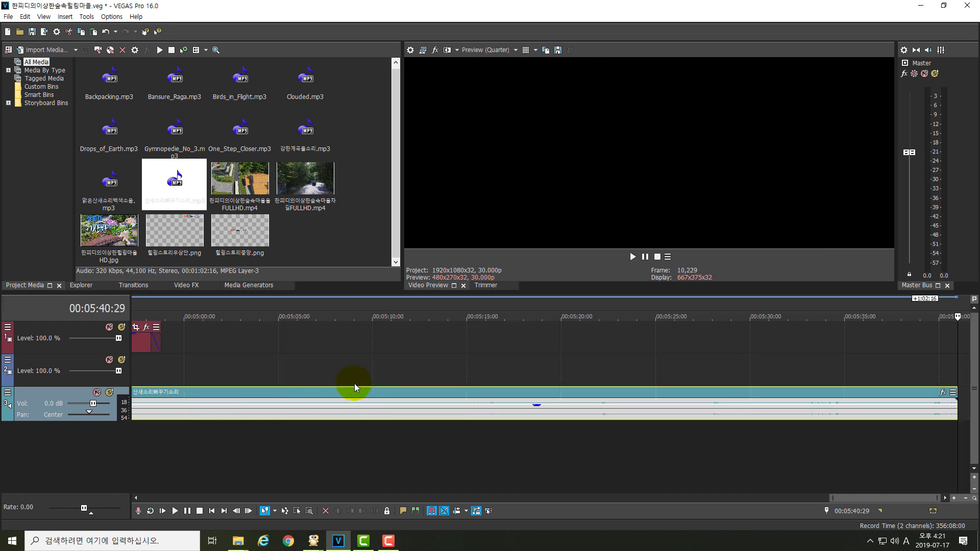
Step: Split the last 산새소리뻐꾸기소리 event at 00:04:57:28 and delete the part beyond the cut
left_click_drag(868, 498, 819, 497)
double_click(531, 403)
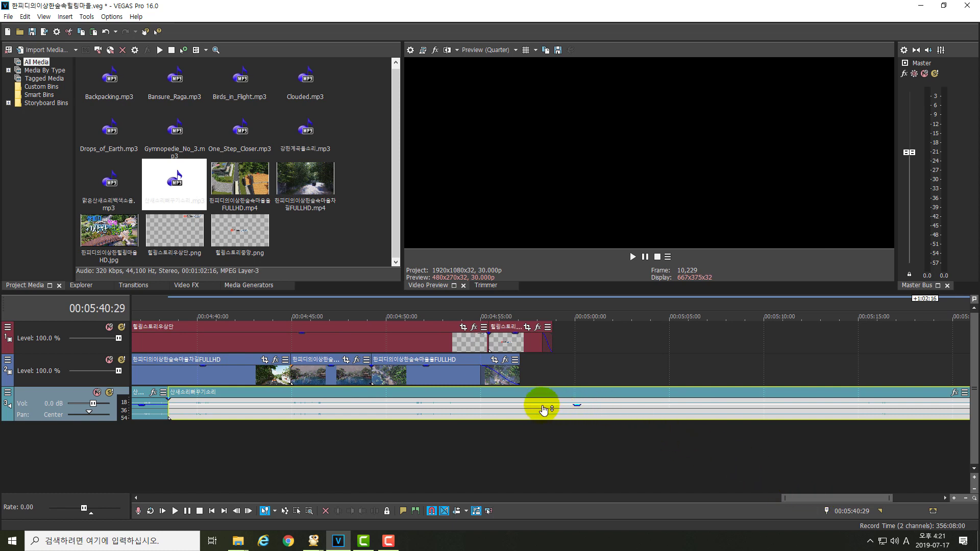
left_click(535, 383)
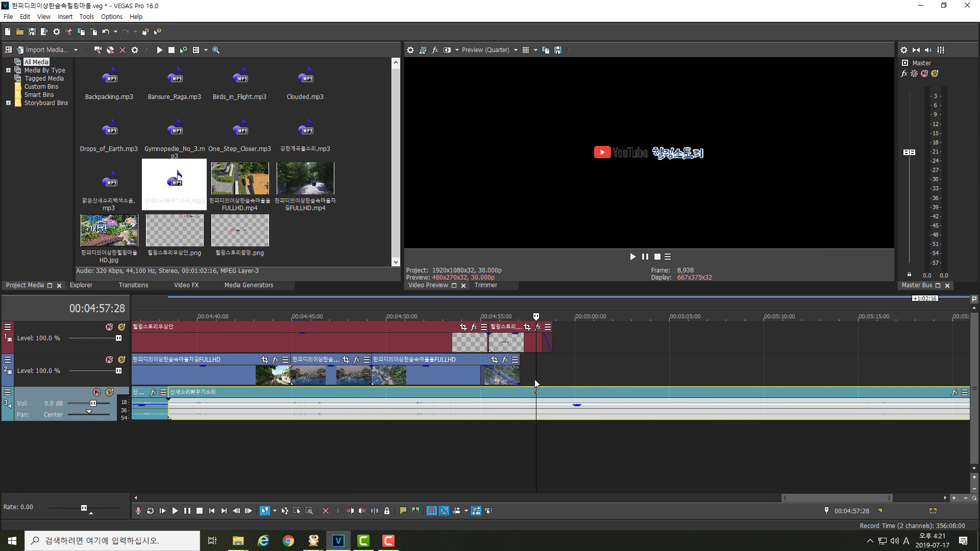
key("s")
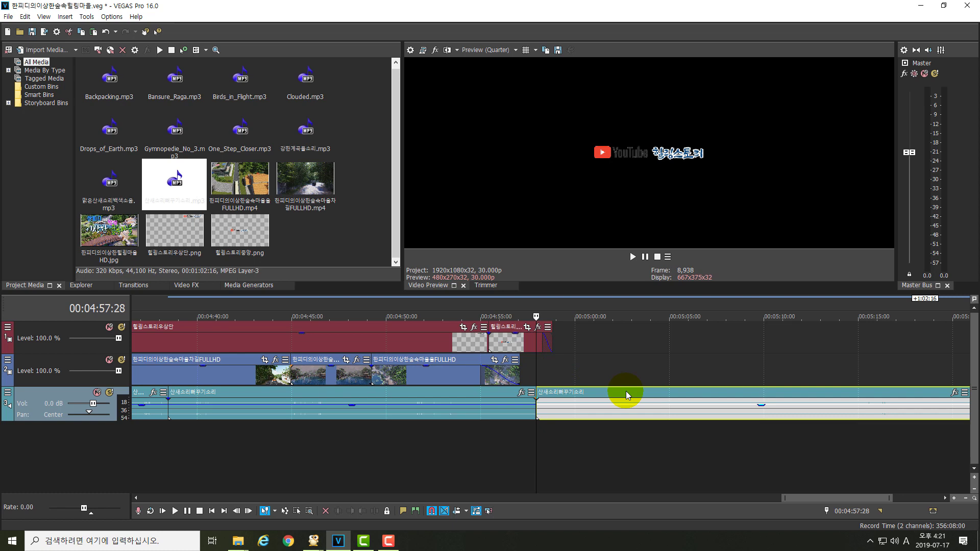
left_click(651, 412)
key("Delete")
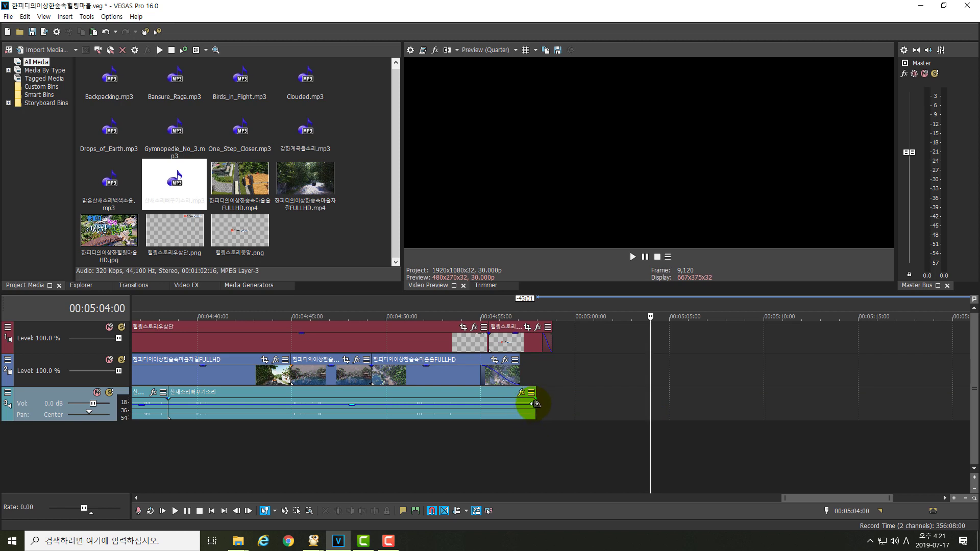
Step: Add a fade-out of about 4 seconds to the last 산새소리뻐꾸기소리 event and preview it from 00:04:53:07
left_click_drag(534, 403, 464, 403)
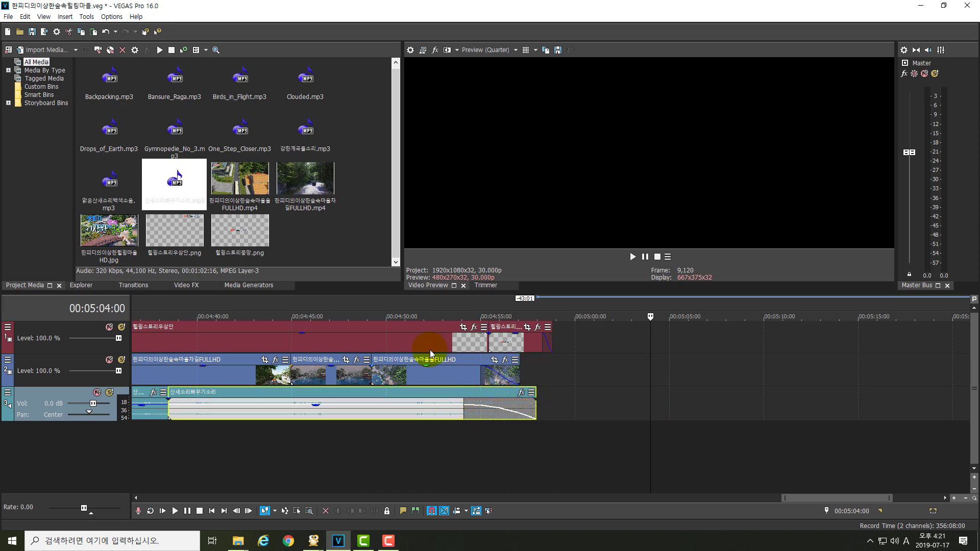
left_click(421, 308)
left_click(448, 308)
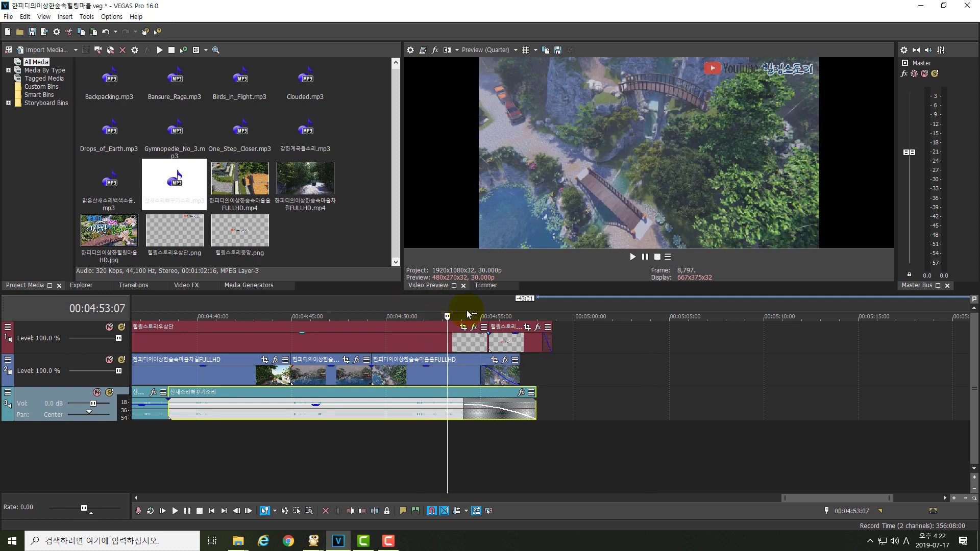
key("space")
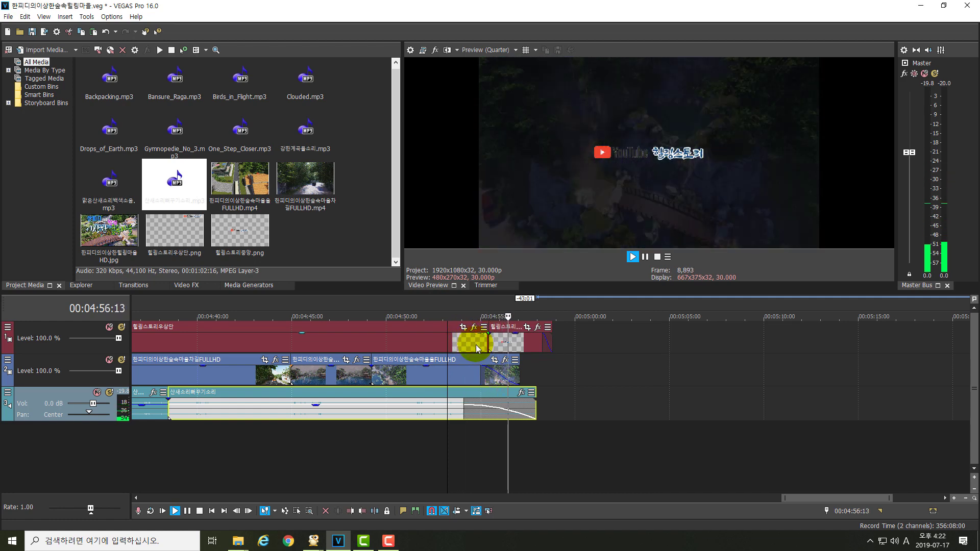
key("space")
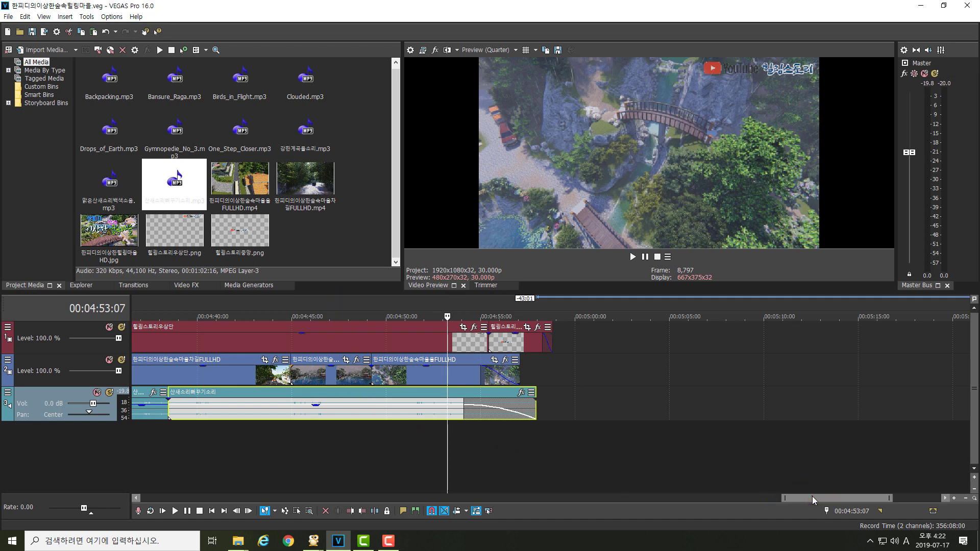
Step: Try adding Backpacking.mp3 to the audio track that holds the nature sounds and play it from 00:07:05:10
left_click_drag(812, 496, 121, 470)
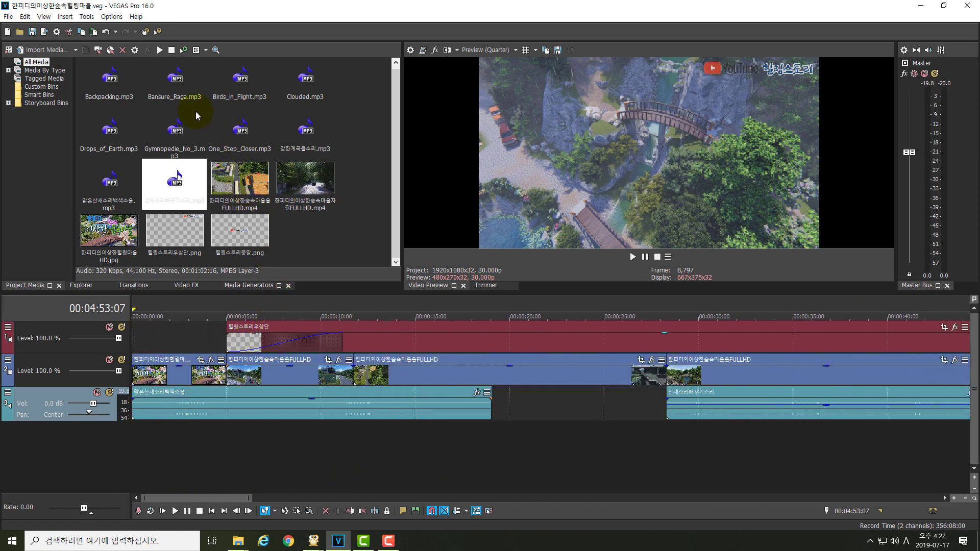
mouse_move(115, 83)
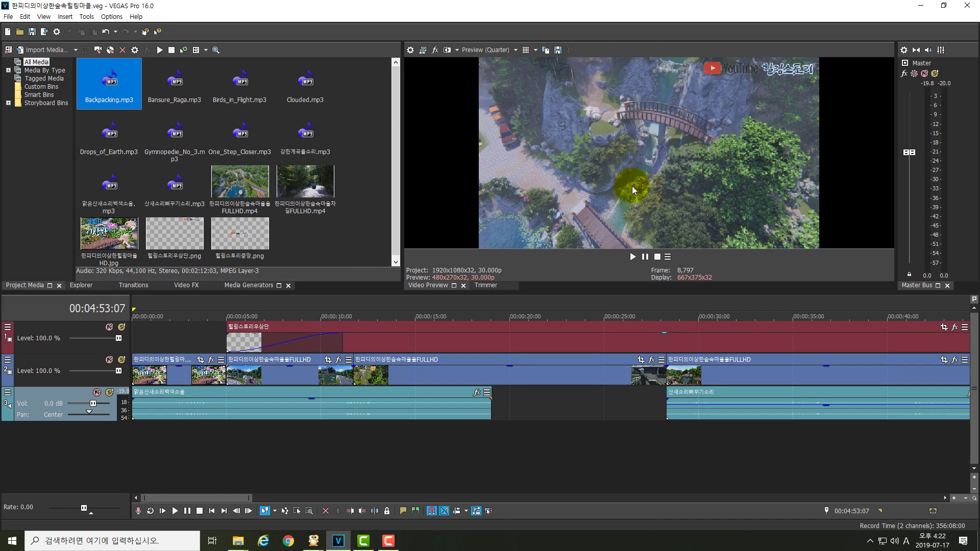
double_click(109, 84)
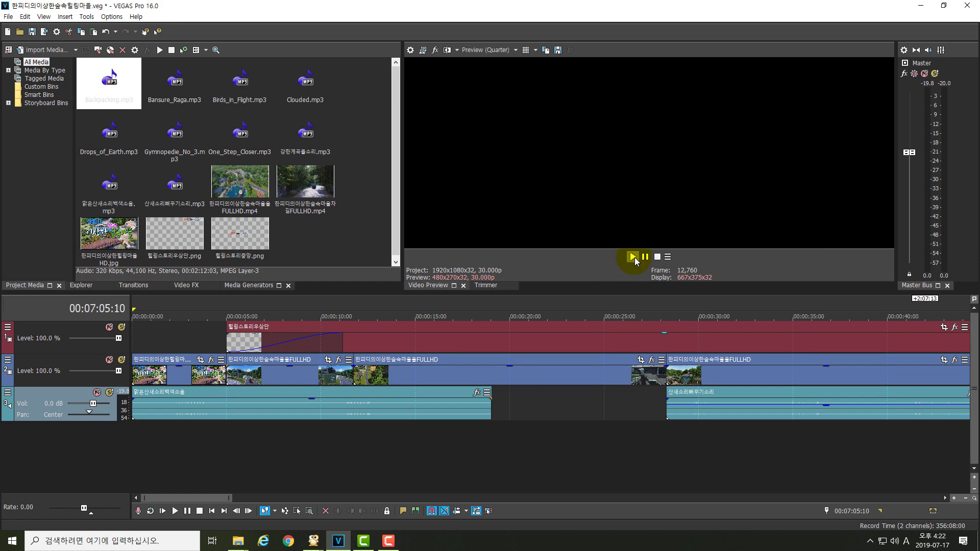
left_click(635, 258)
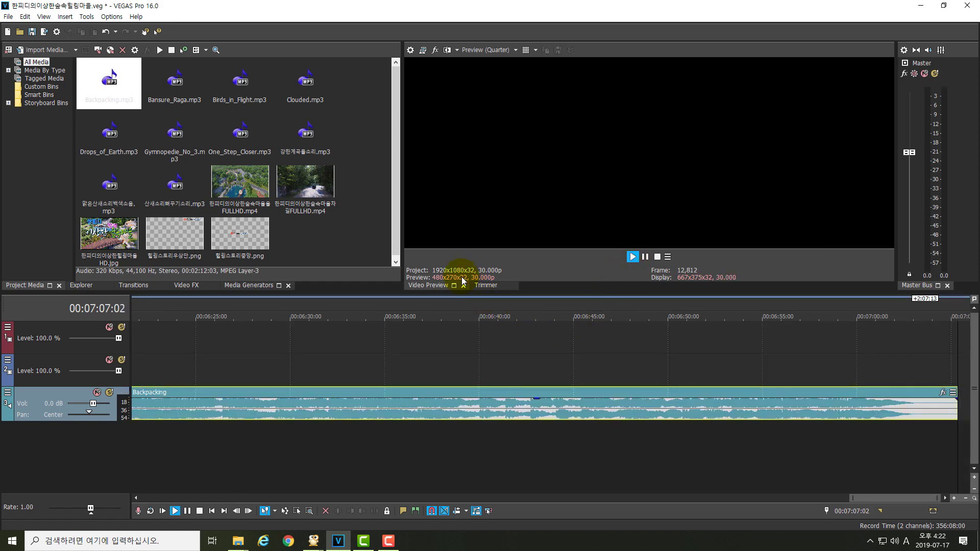
key("space")
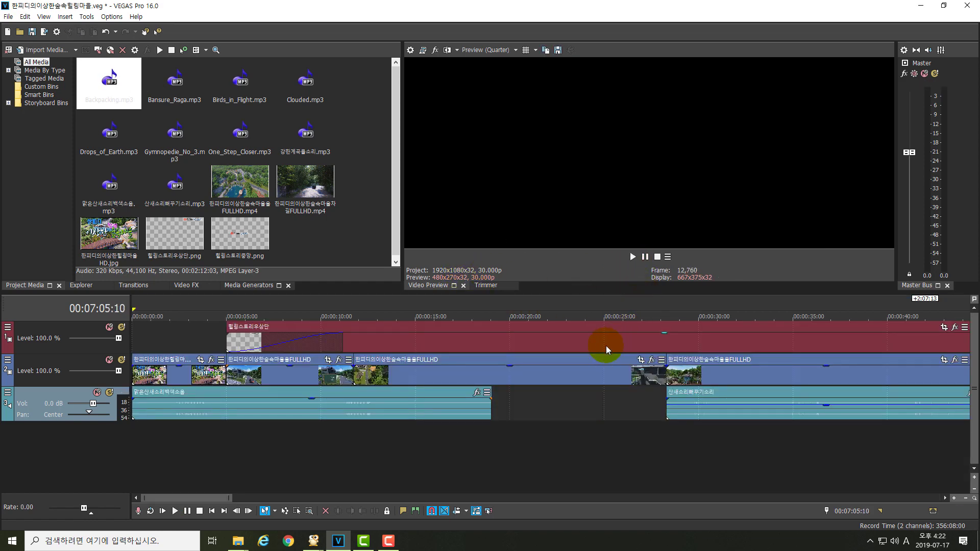
left_click(632, 257)
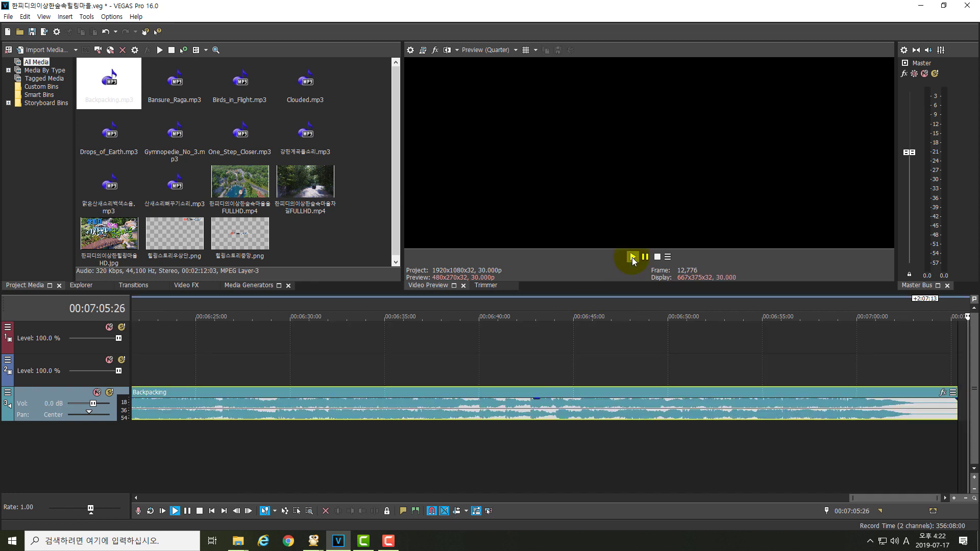
key("space")
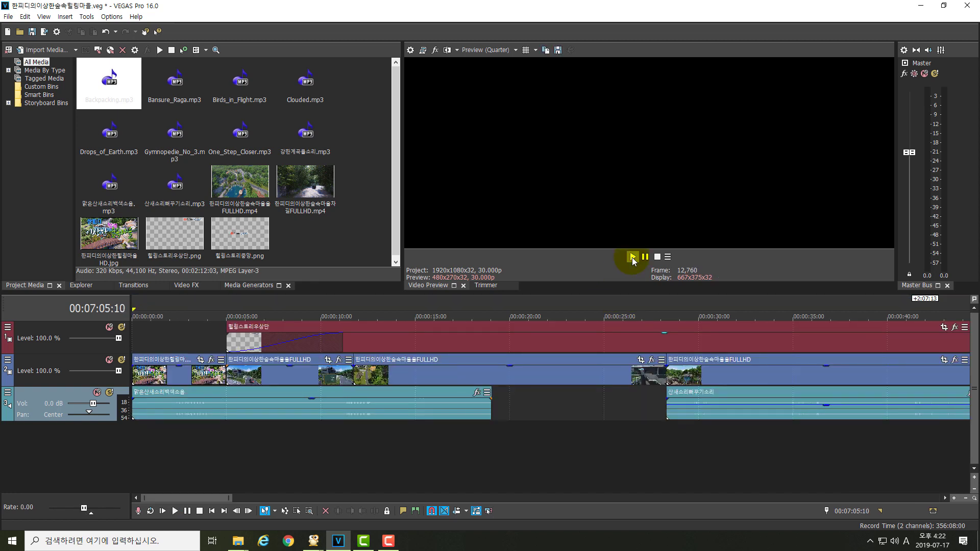
Step: Delete the Backpacking event from the audio track
left_click_drag(202, 498, 783, 516)
left_click(475, 416)
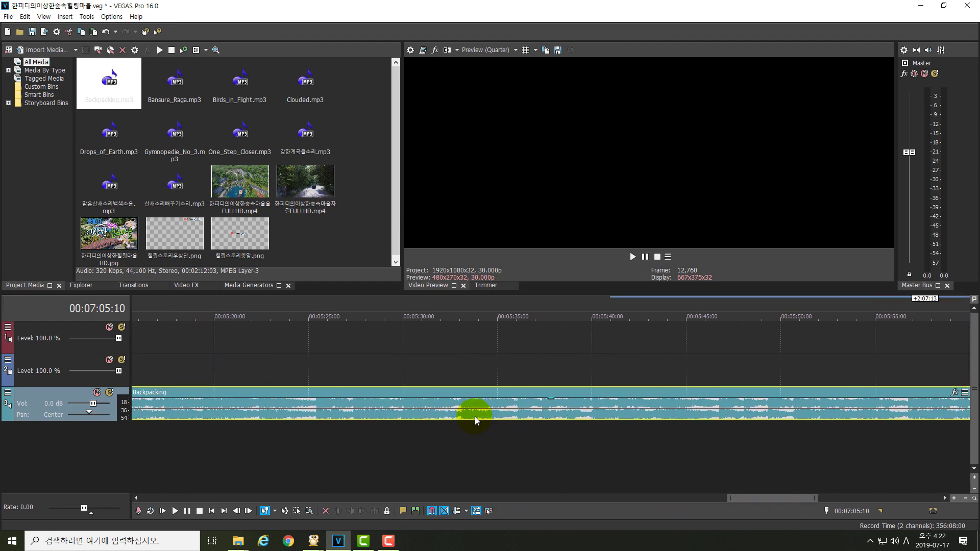
left_click(475, 416)
left_click(492, 410)
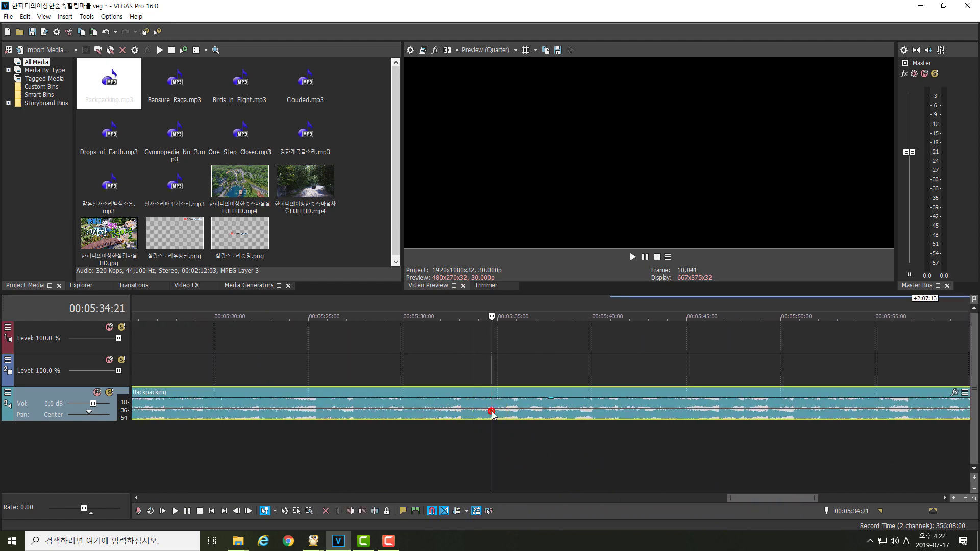
key("Delete")
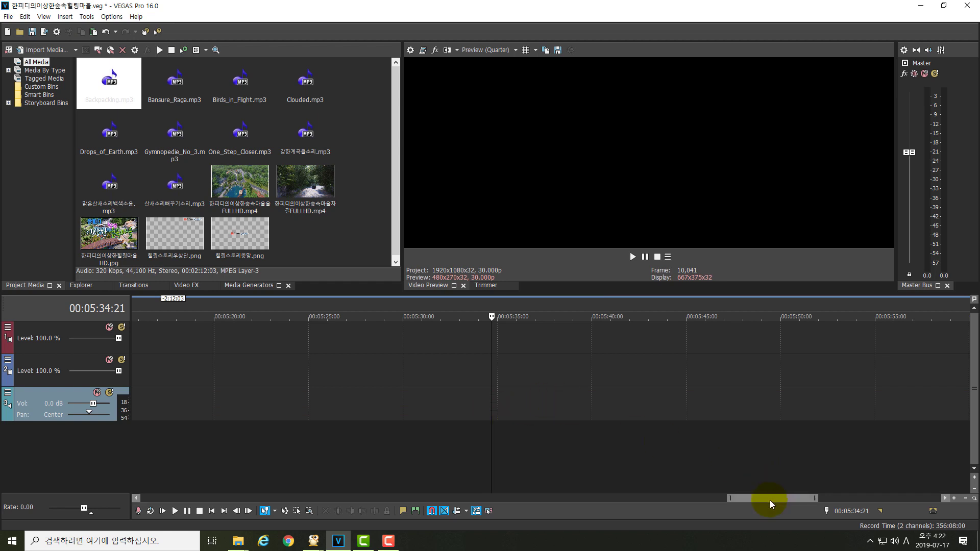
left_click_drag(769, 500, 705, 500)
left_click(738, 473)
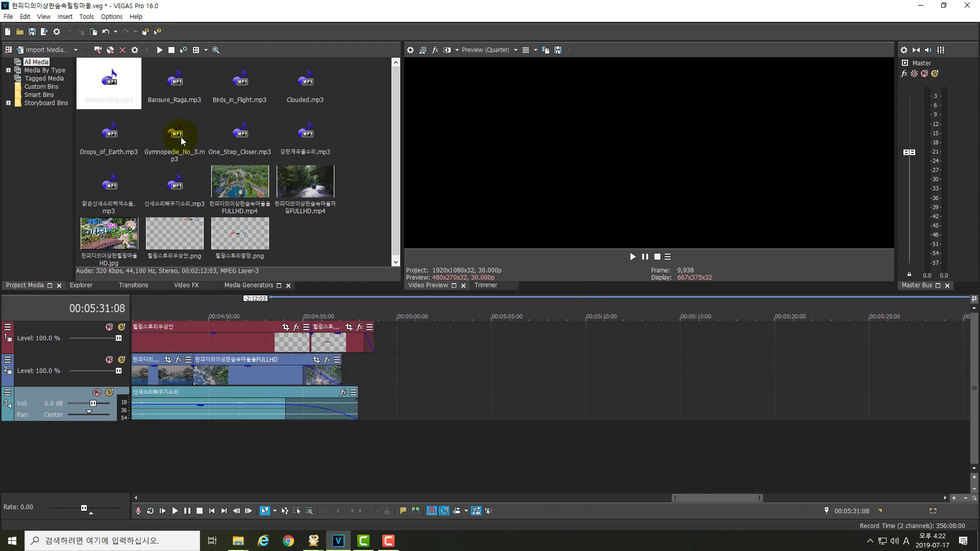
left_click(110, 84)
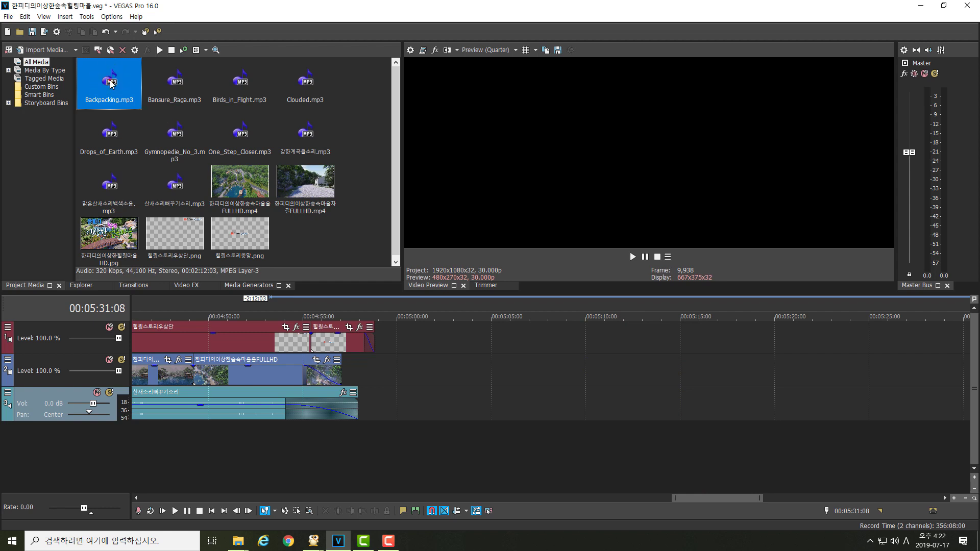
left_click(631, 258)
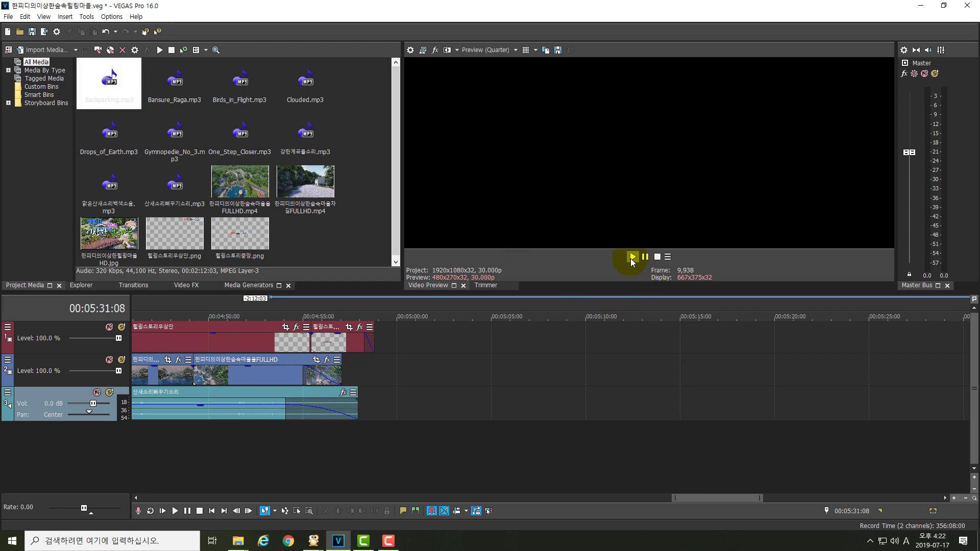
left_click(375, 179)
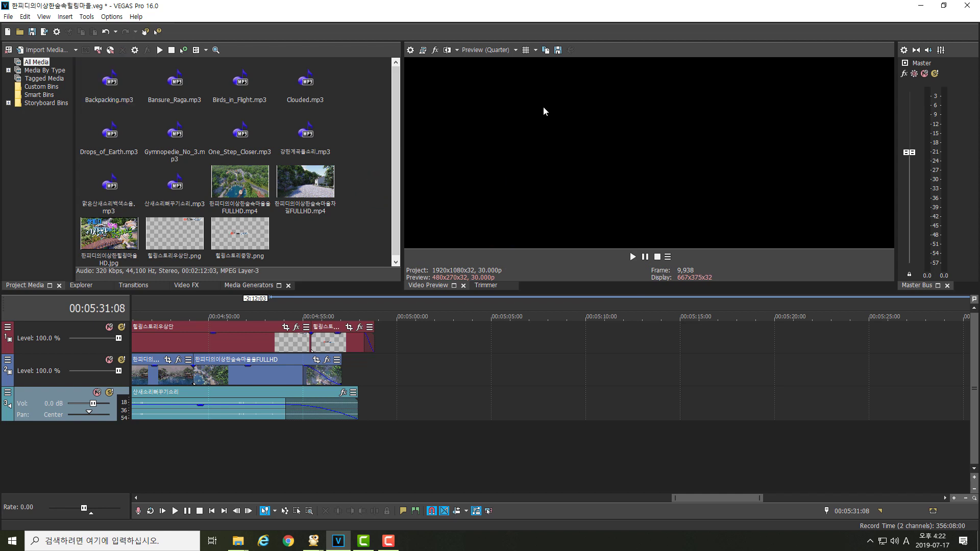
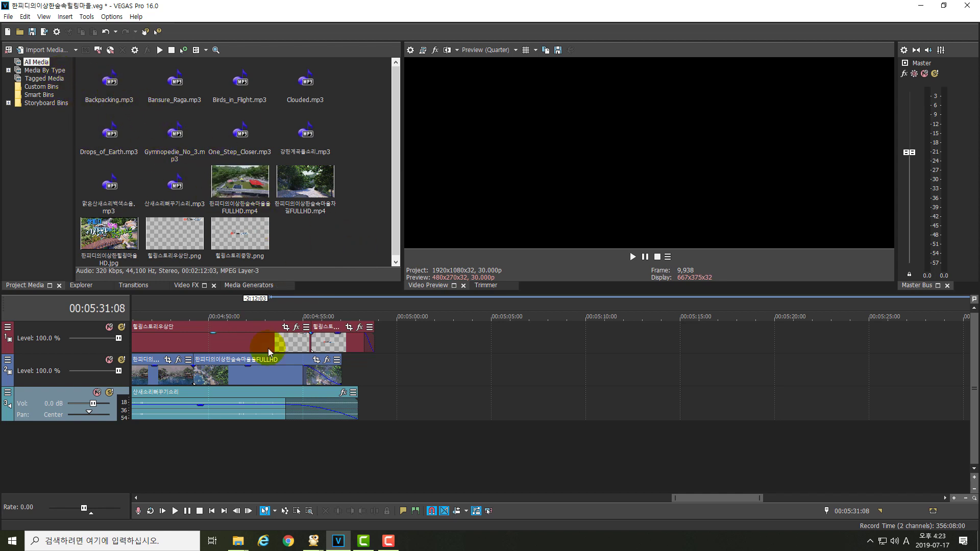
Step: Scrub the footage forward from 00:01:38:23 to 00:02:35:21 and play briefly, checking which scenes need additional sound
left_click_drag(702, 500, 129, 475)
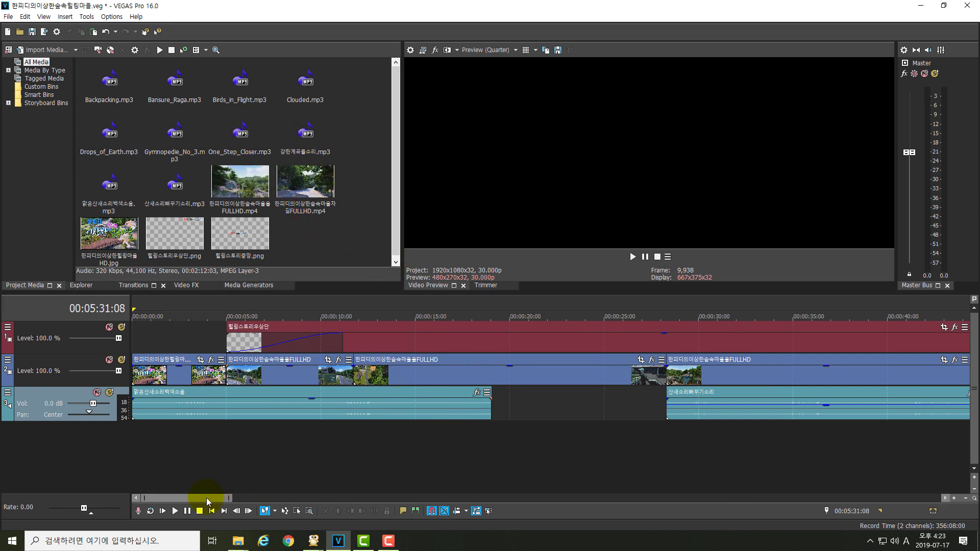
left_click_drag(206, 497, 367, 497)
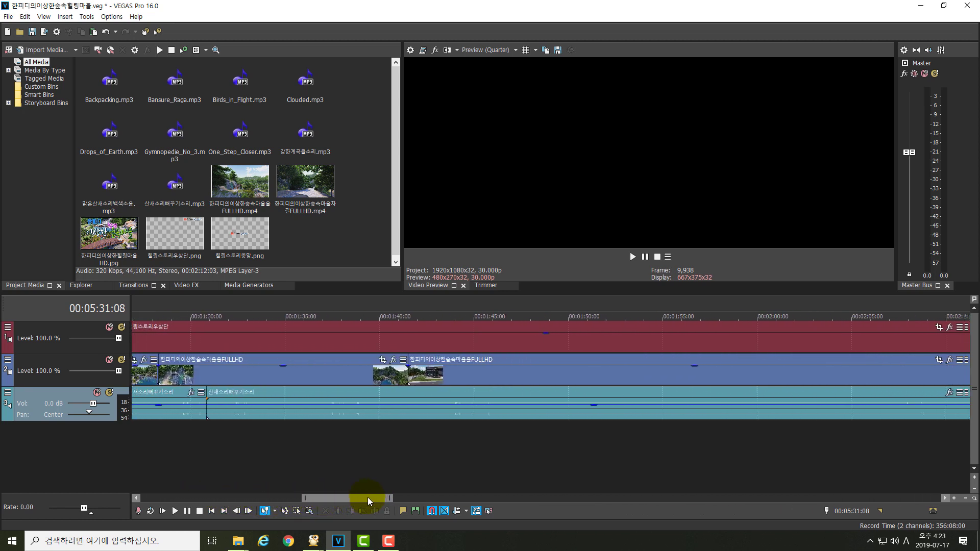
left_click(356, 310)
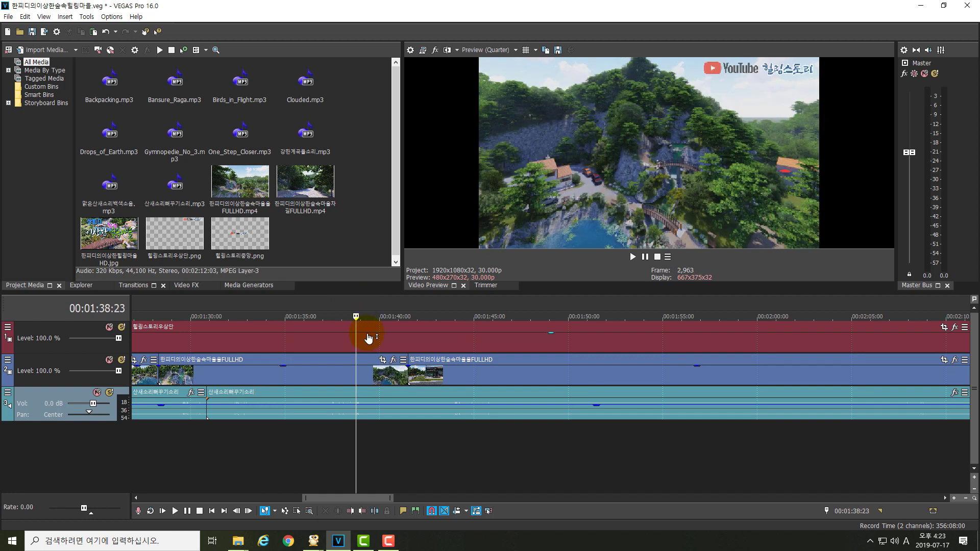
key("ctrl+s")
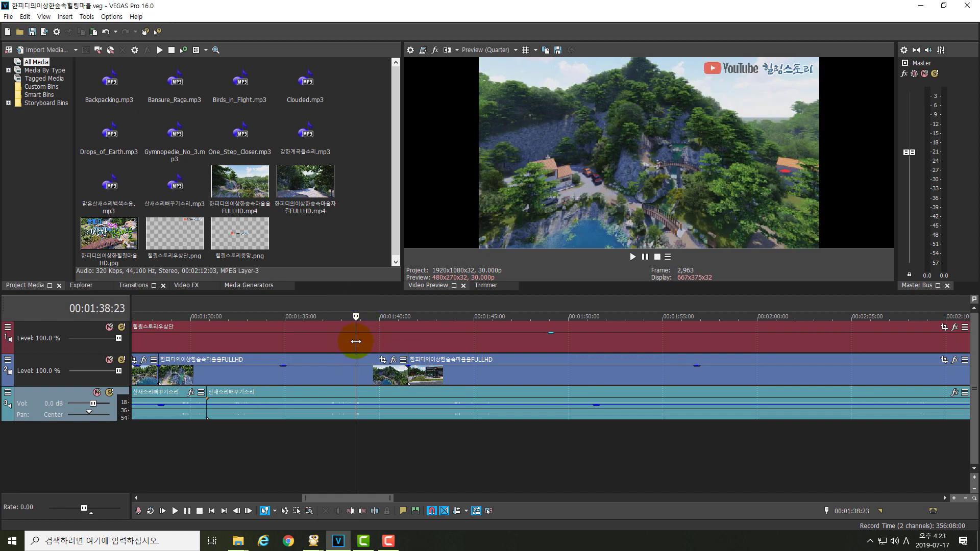
left_click_drag(356, 341, 788, 347)
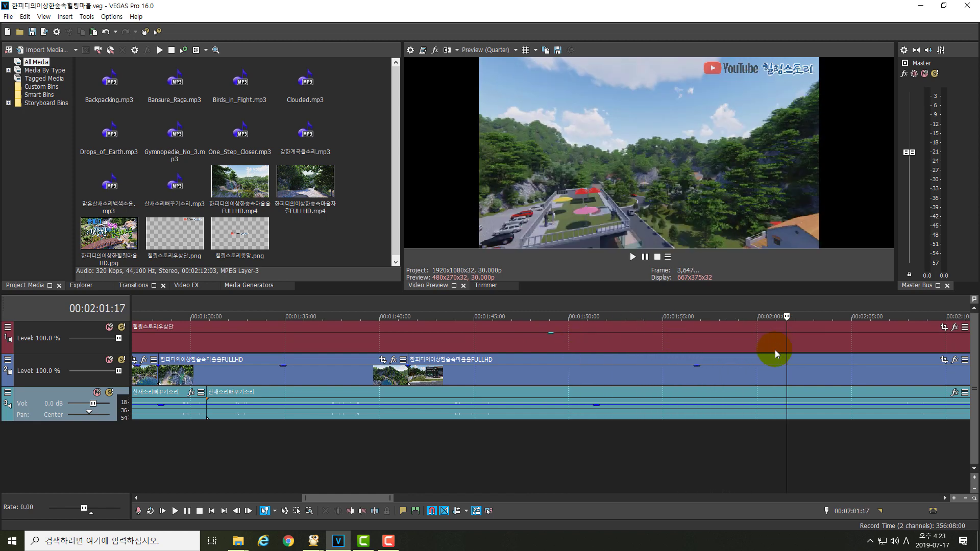
left_click_drag(374, 497, 414, 498)
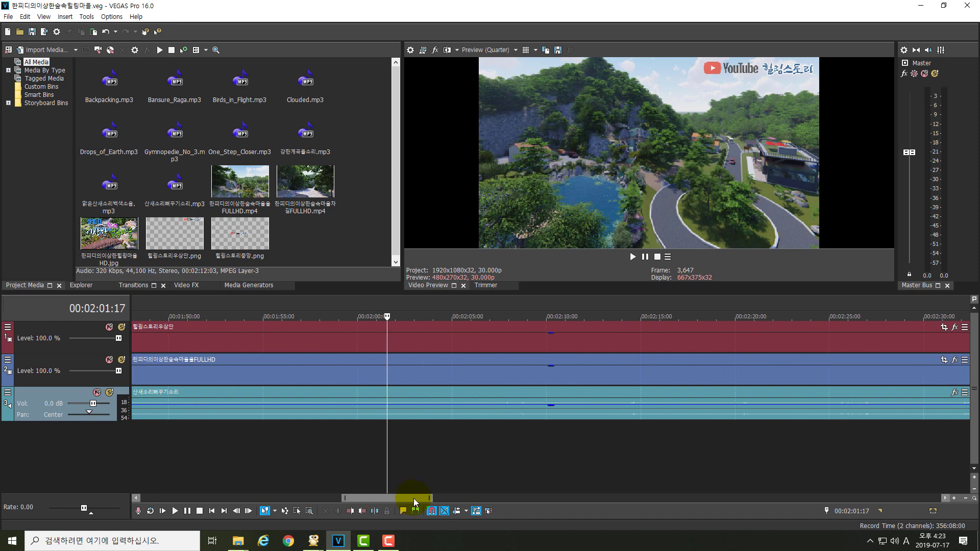
left_click_drag(388, 346, 758, 343)
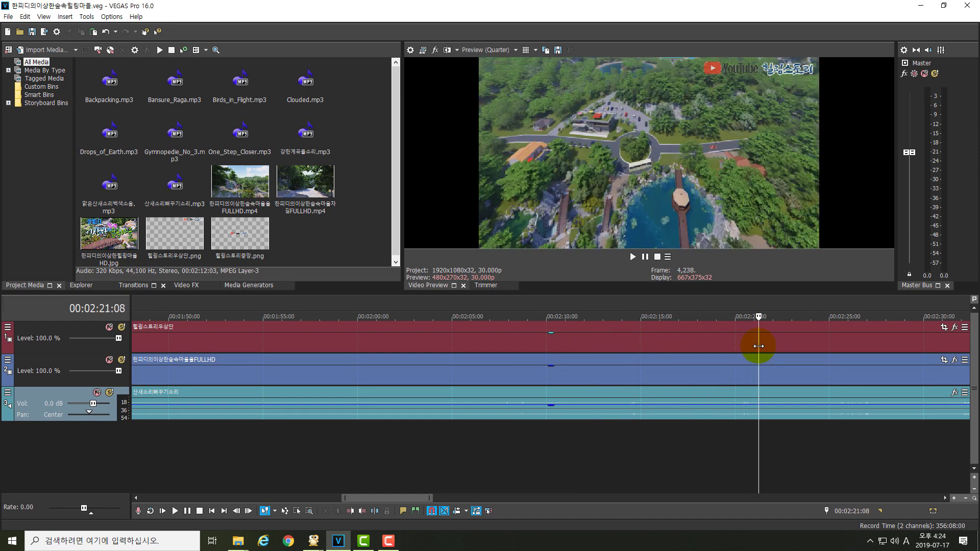
left_click_drag(386, 495, 408, 498)
left_click_drag(535, 377, 808, 369)
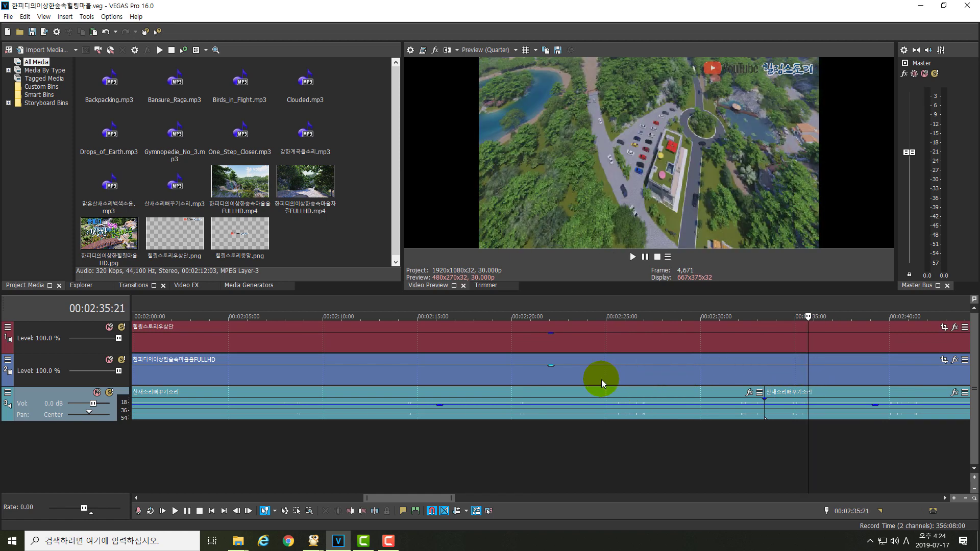
key("space")
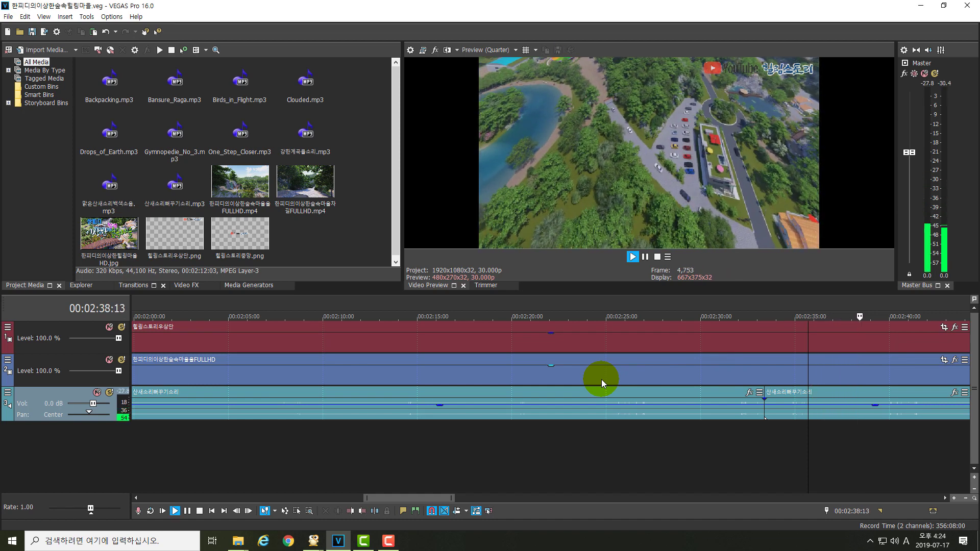
key("Return")
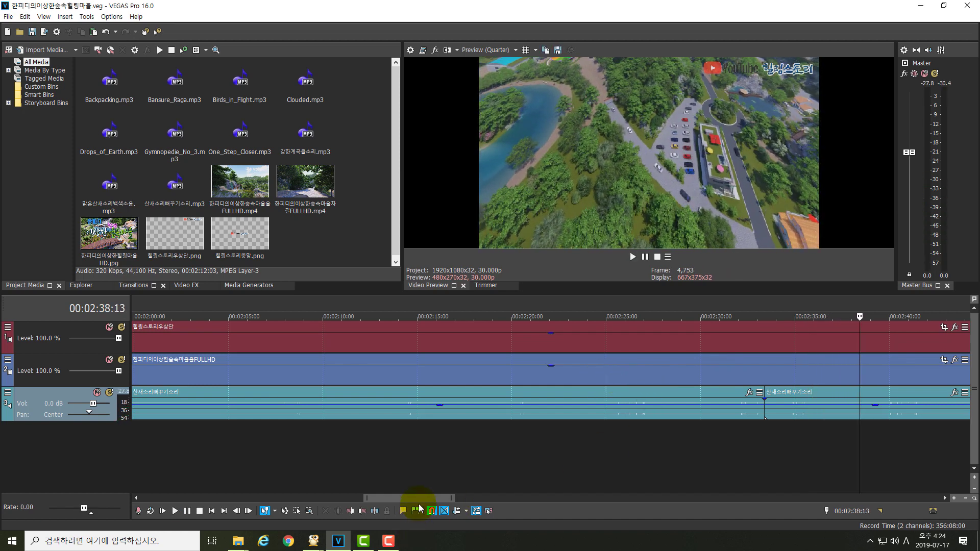
left_click_drag(420, 503, 450, 503)
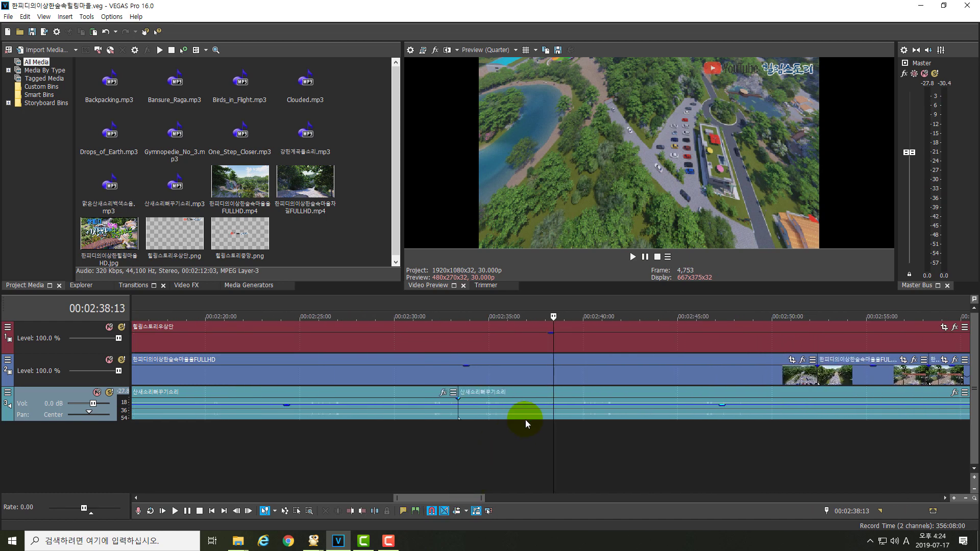
Step: Scrub back through the footage from 00:02:38:13 to 00:01:48:22, checking the pond and village scenes
left_click_drag(553, 416, 187, 370)
left_click(435, 498)
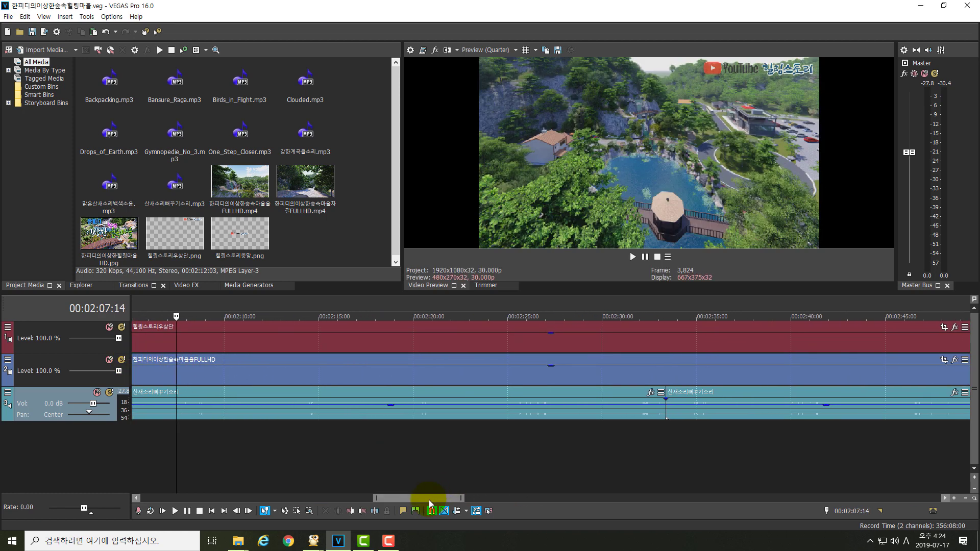
left_click_drag(428, 502, 396, 503)
left_click_drag(519, 373, 470, 372)
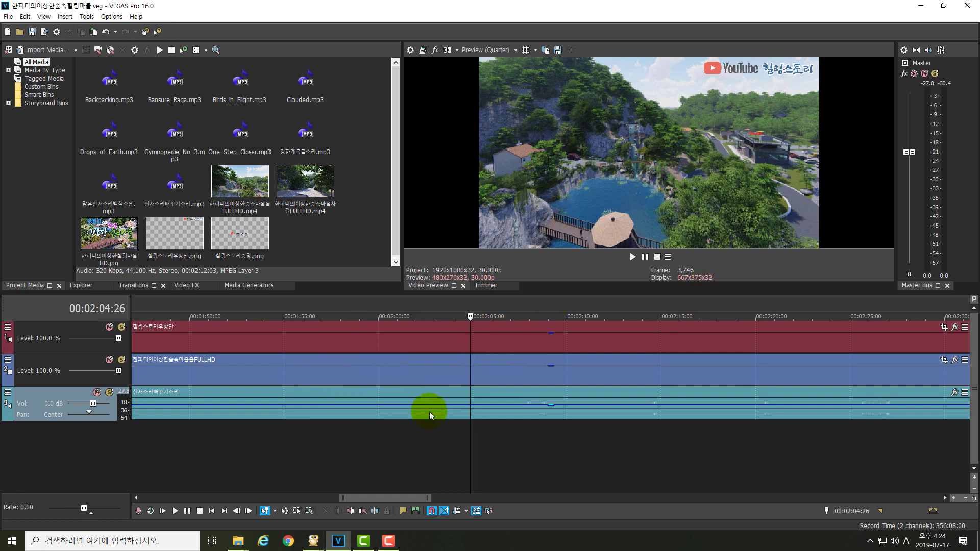
left_click_drag(470, 345, 165, 337)
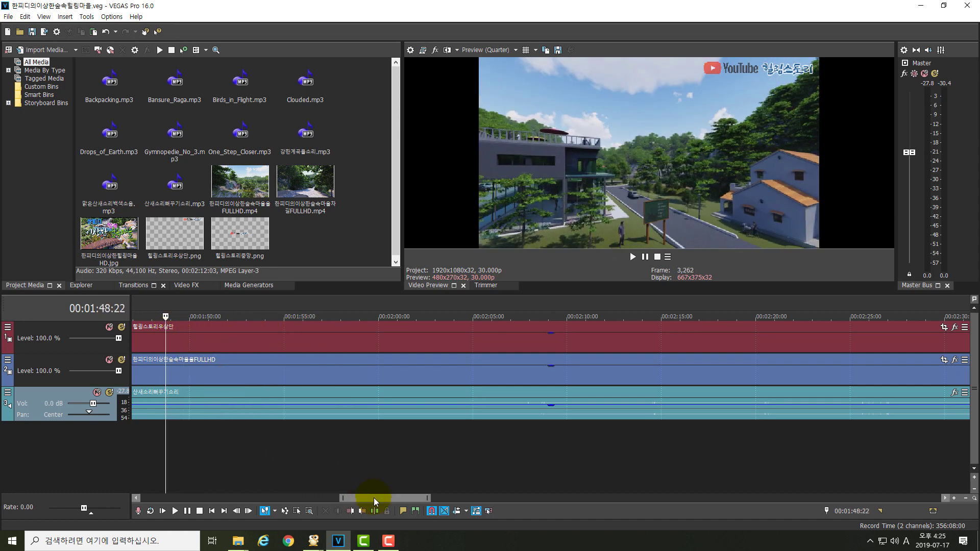
left_click_drag(374, 498, 319, 488)
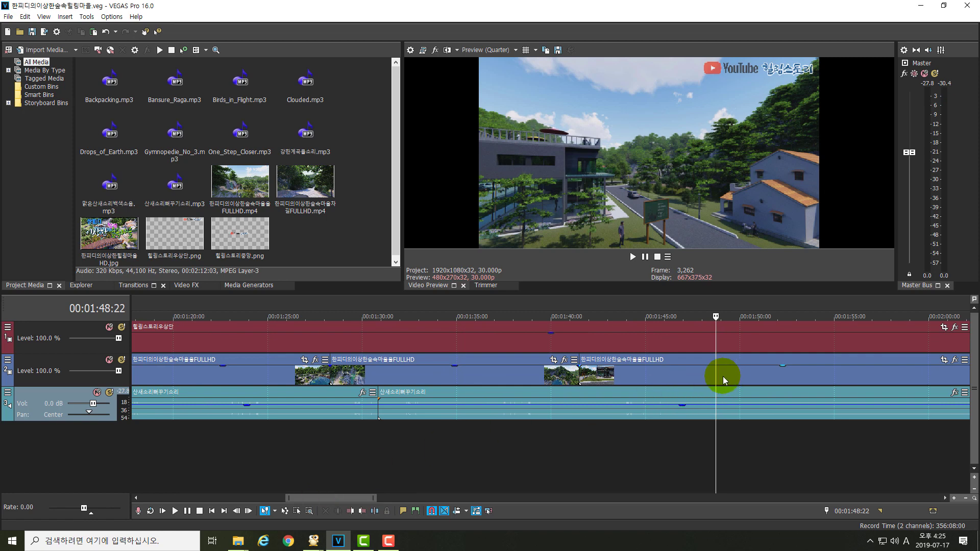
Step: Preview the valley clip from its start at 00:01:28:09 and place 강한계곡물소리.mp3 there on a new audio track
left_click_drag(716, 377, 332, 338)
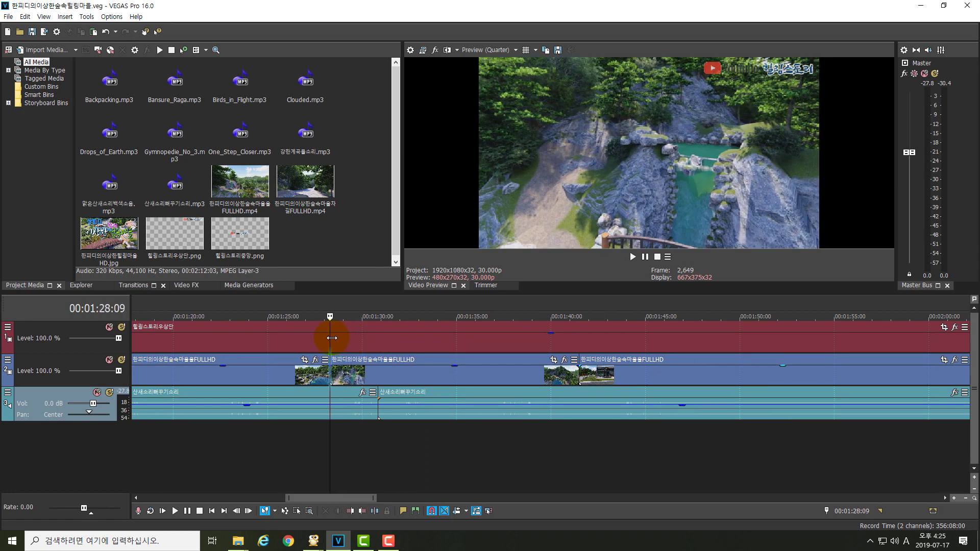
key("space")
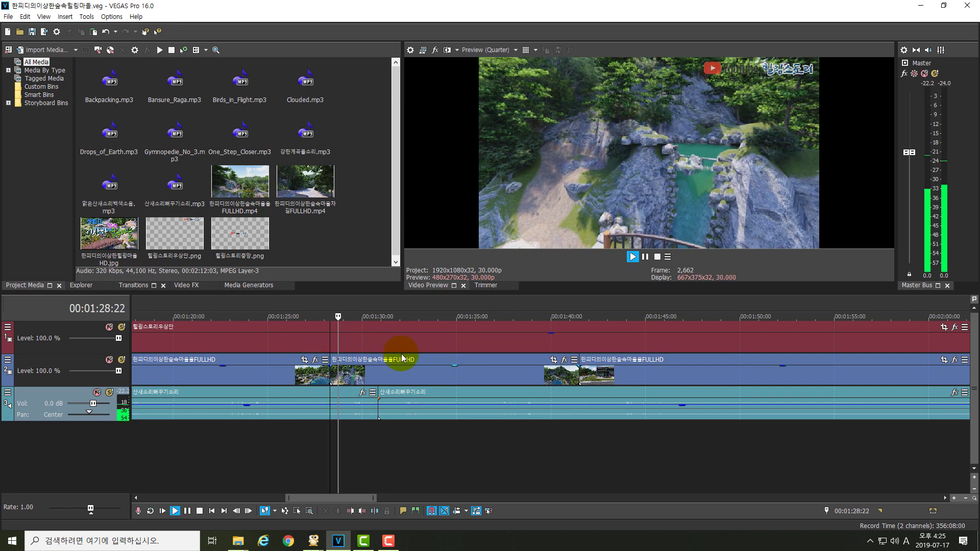
key("space")
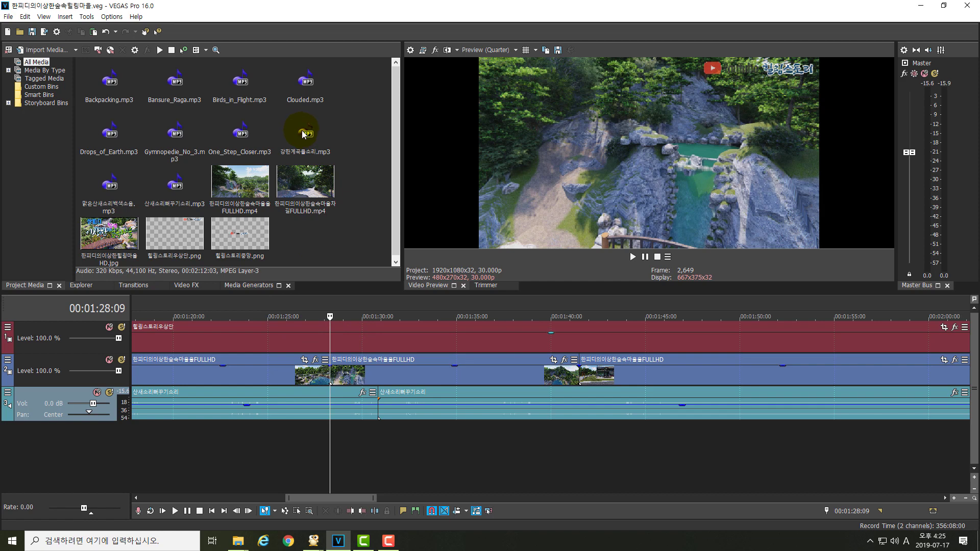
left_click_drag(304, 134, 333, 437)
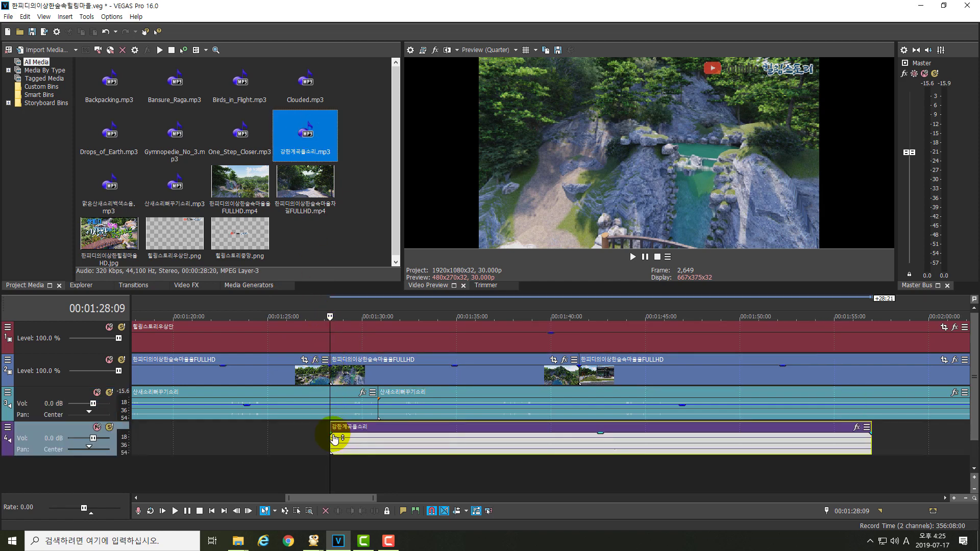
left_click(367, 381)
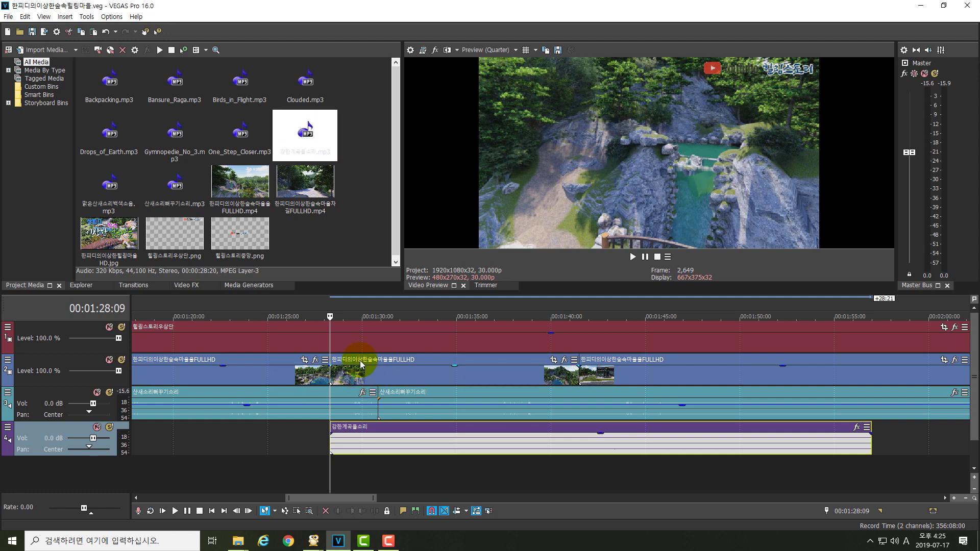
Step: Play the valley clip from 00:01:28:22 to about 00:01:33:27, listening to how 강한계곡물소리 comes in over the birdsong
left_click(367, 240)
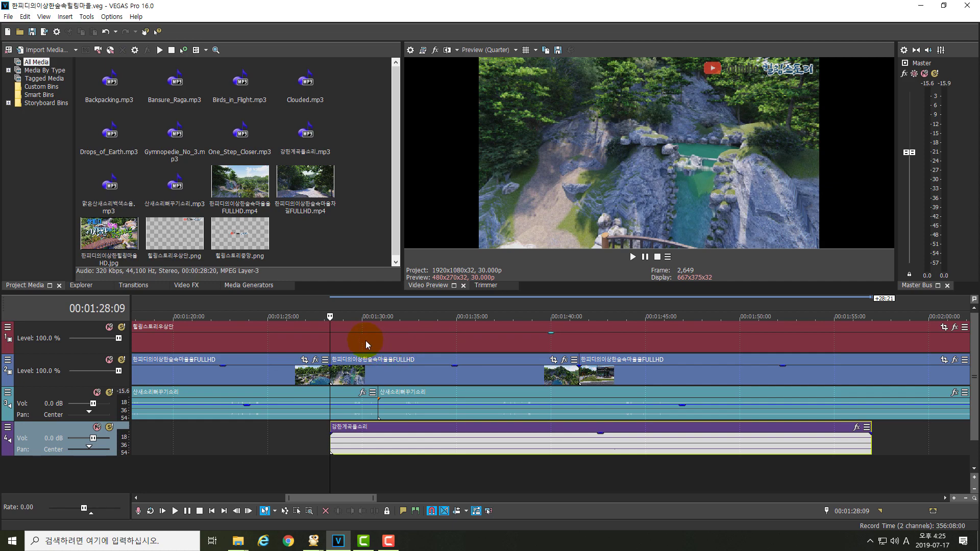
left_click_drag(331, 324, 338, 324)
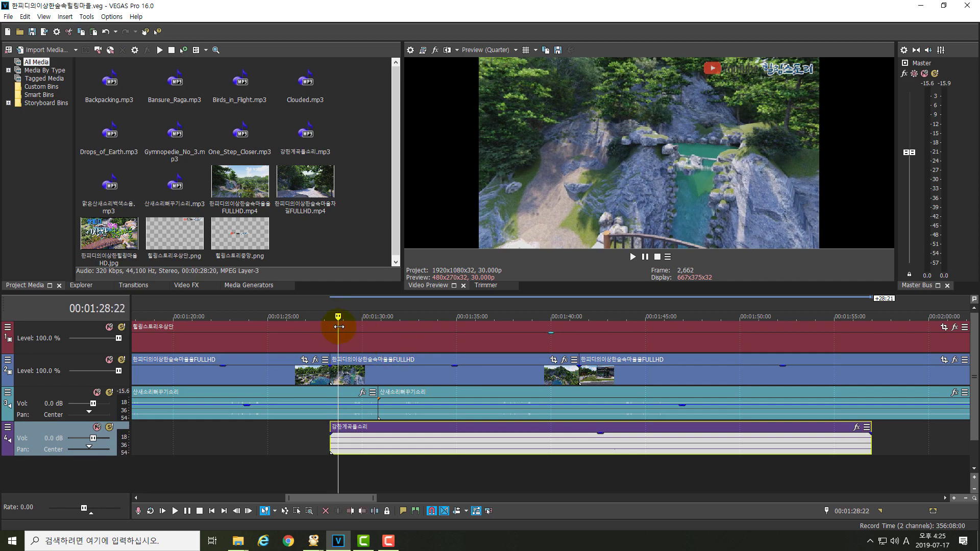
key("space")
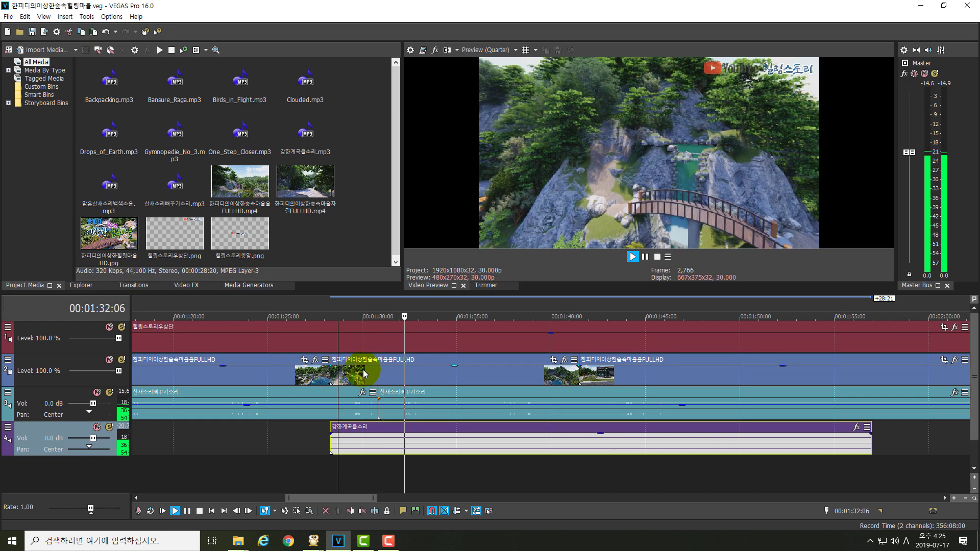
left_click(331, 456)
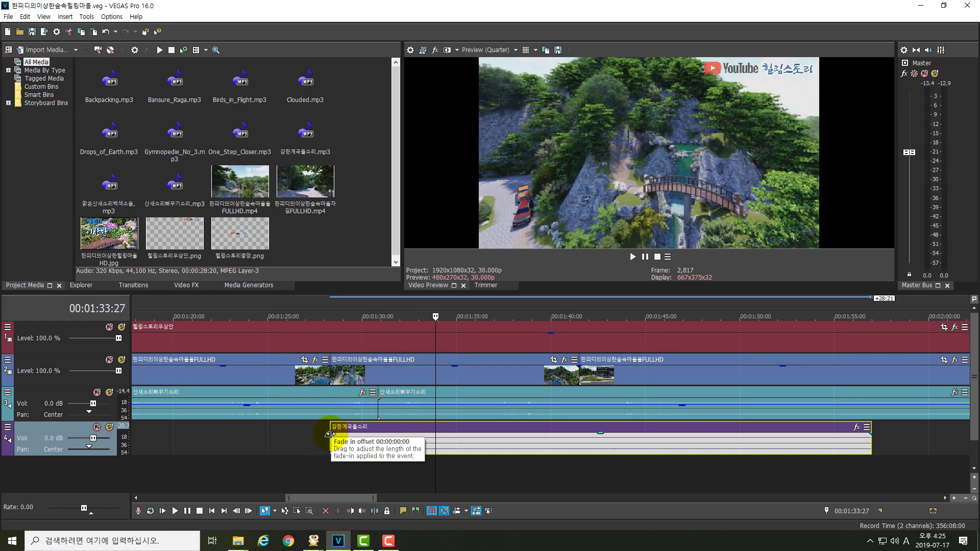
Step: Add a fade-in of about 3.5 seconds to the 강한계곡물소리 event and play it back from the valley clip's start
left_click_drag(331, 434, 396, 434)
left_click_drag(434, 370, 332, 348)
key("space")
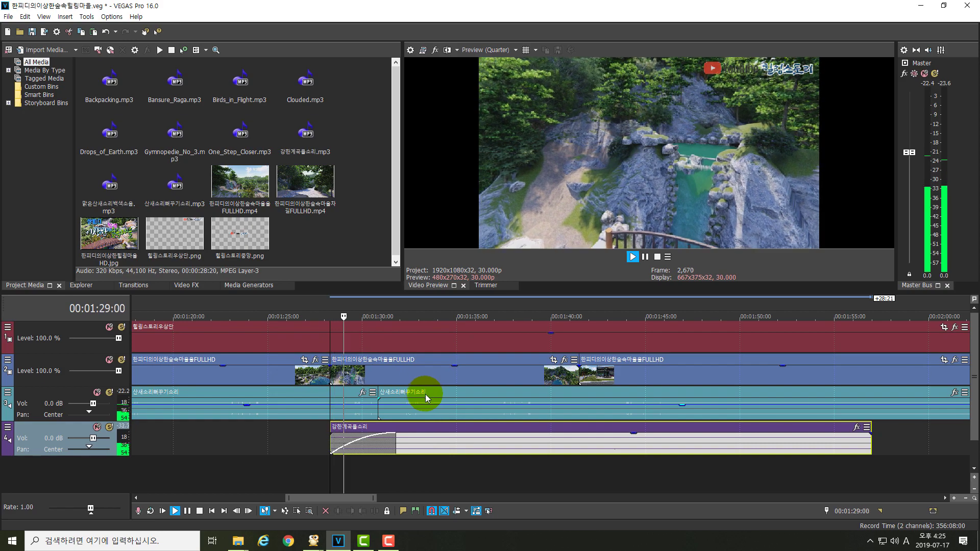
left_click_drag(433, 395, 470, 412)
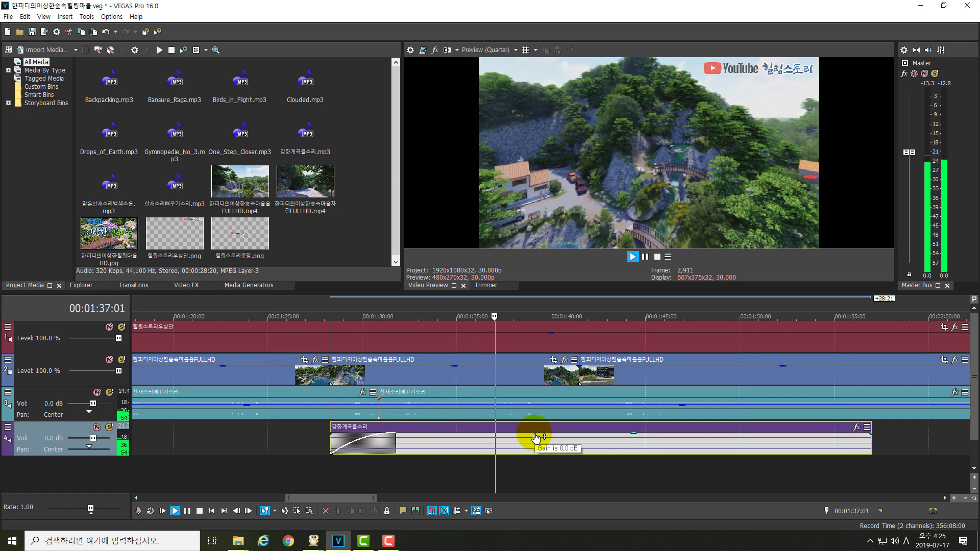
key("space")
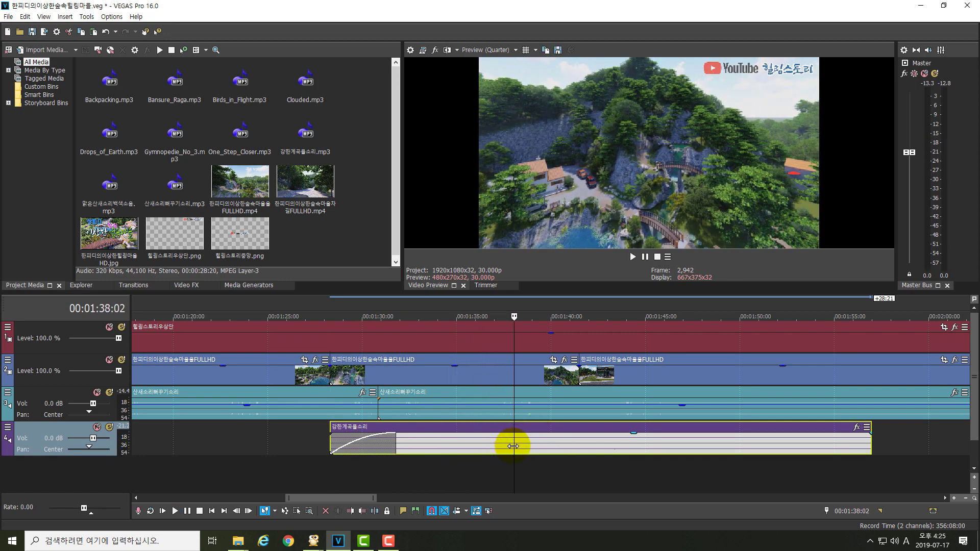
Step: Split the 강한계곡물소리 event at 00:01:38:00 and delete the part after the cut
left_click(513, 446)
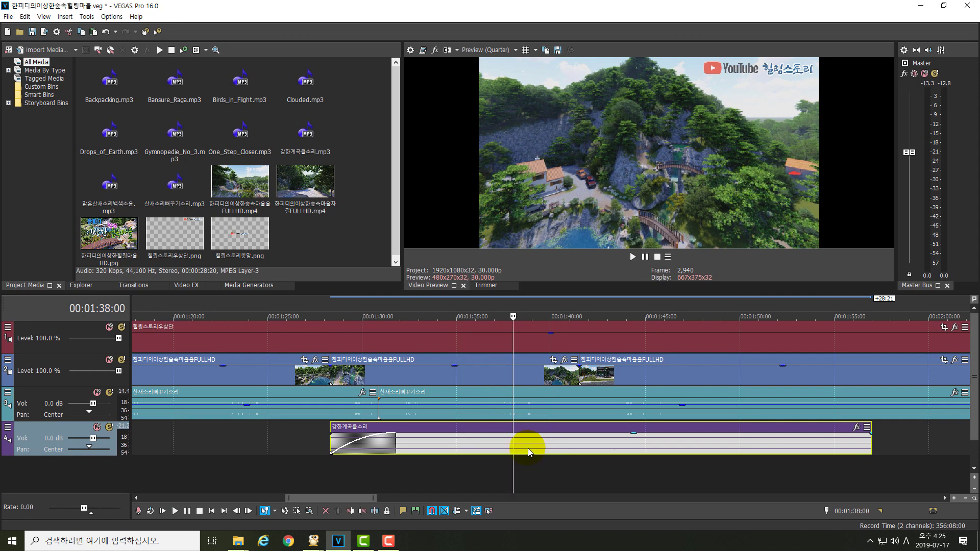
key("s")
left_click(592, 445)
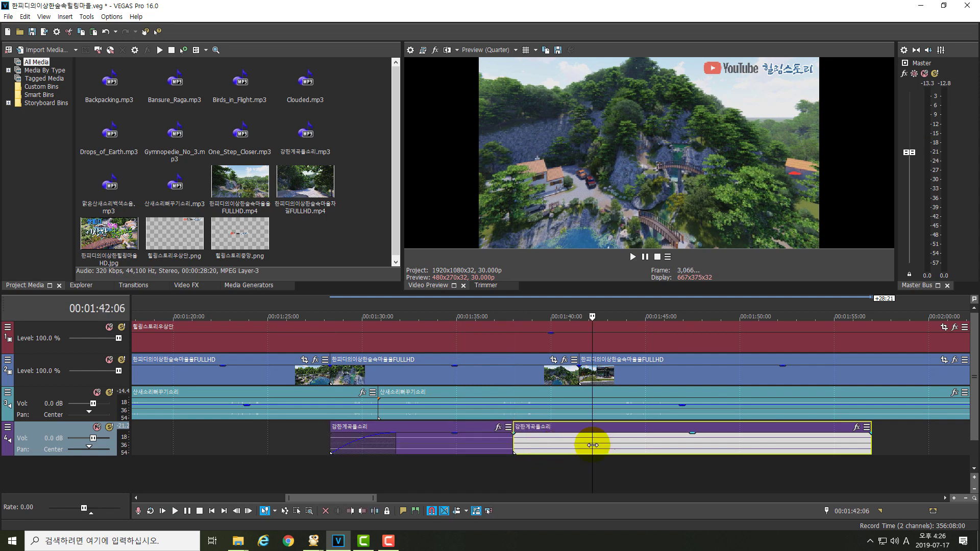
key("Delete")
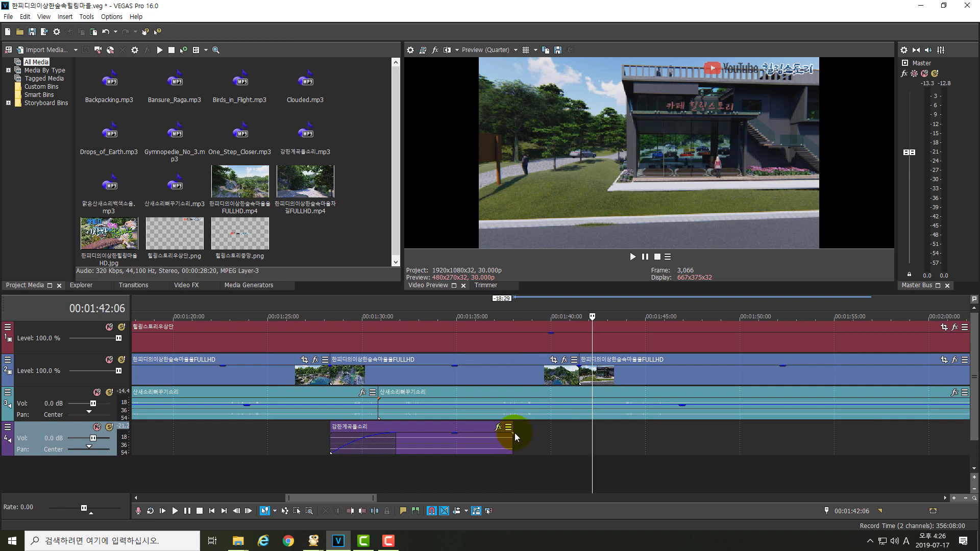
Step: Add a fade-out of about 4 seconds to the trimmed 강한계곡물소리 event and play it from 00:01:28:09
left_click(514, 432)
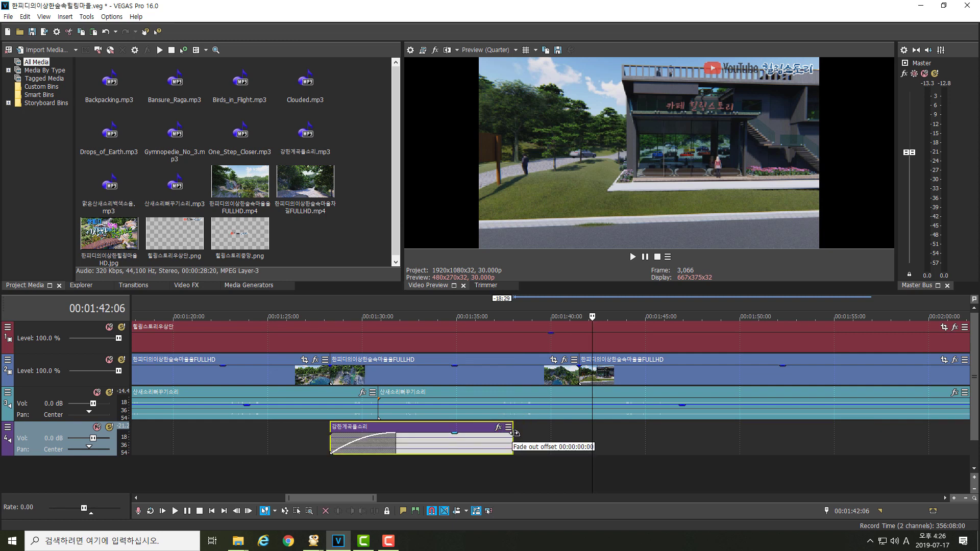
left_click_drag(514, 433, 442, 437)
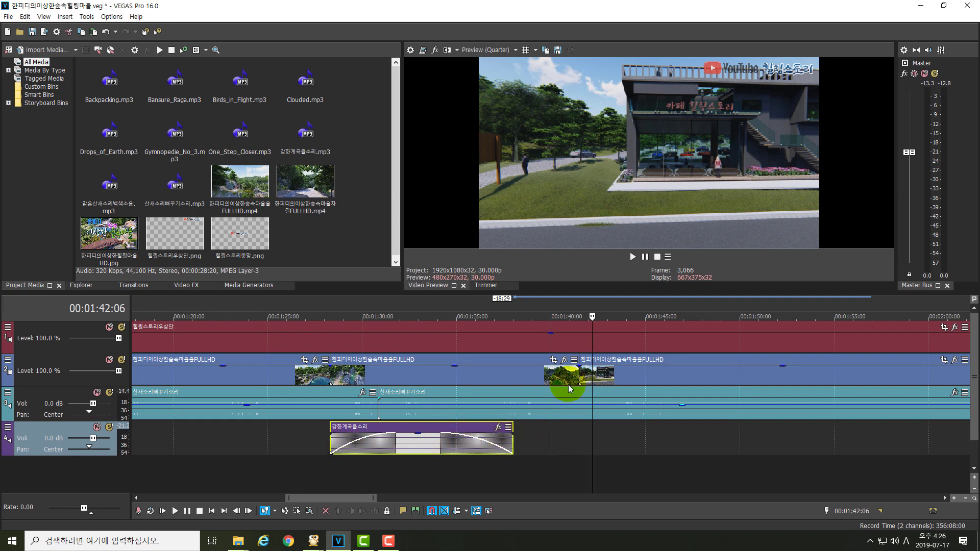
left_click_drag(592, 348, 329, 342)
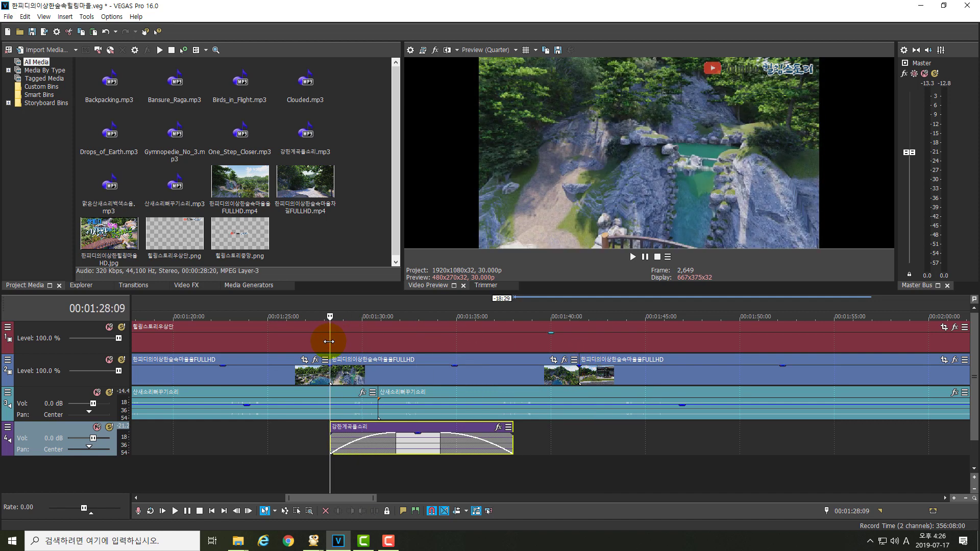
key("space")
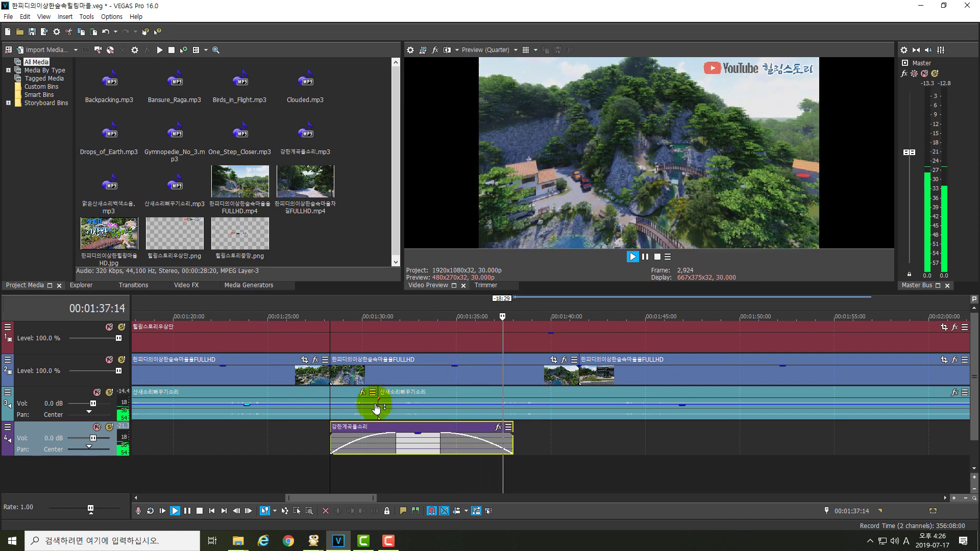
key("Return")
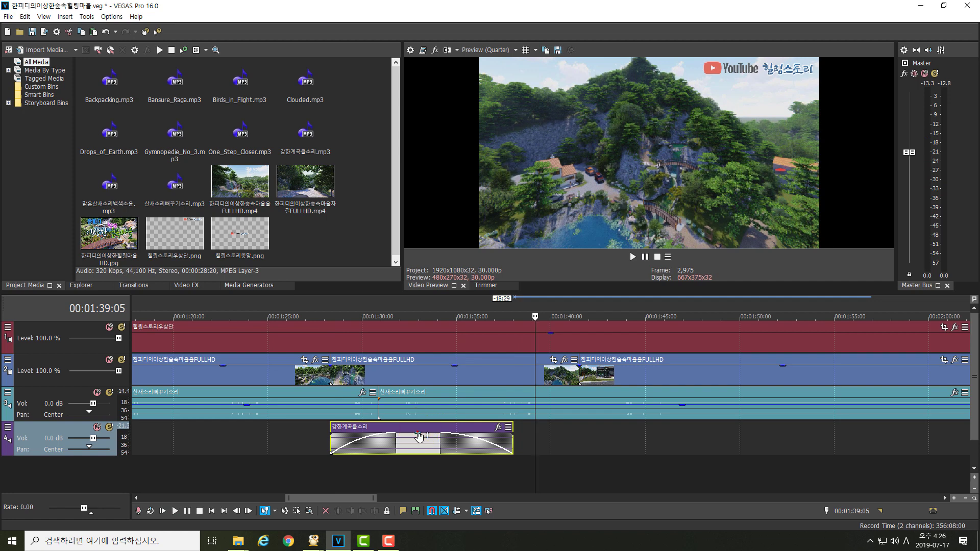
Step: Lower the gain of the 강한계곡물소리 event, set its fade-in to under one second, and listen from 00:01:28:09
left_click_drag(419, 434, 419, 442)
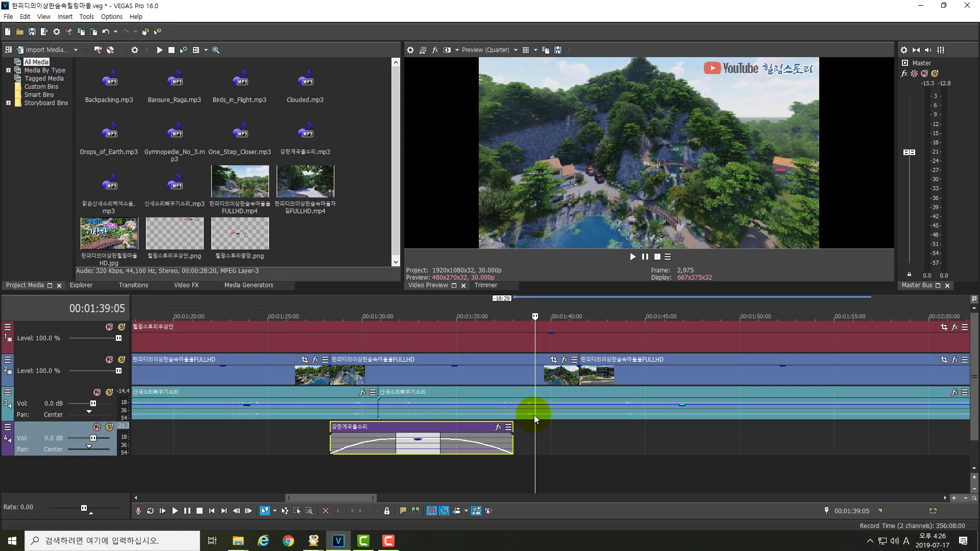
left_click(329, 397)
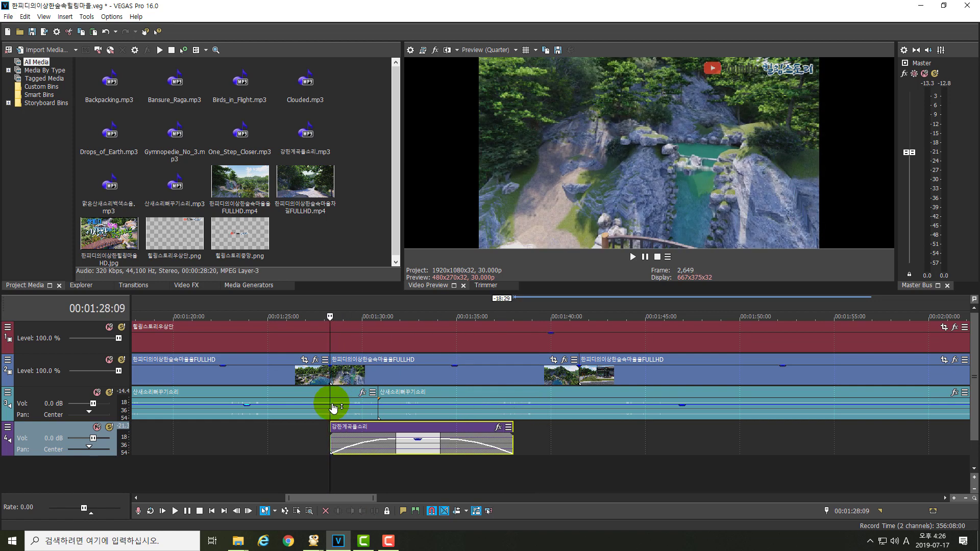
left_click_drag(396, 434, 342, 426)
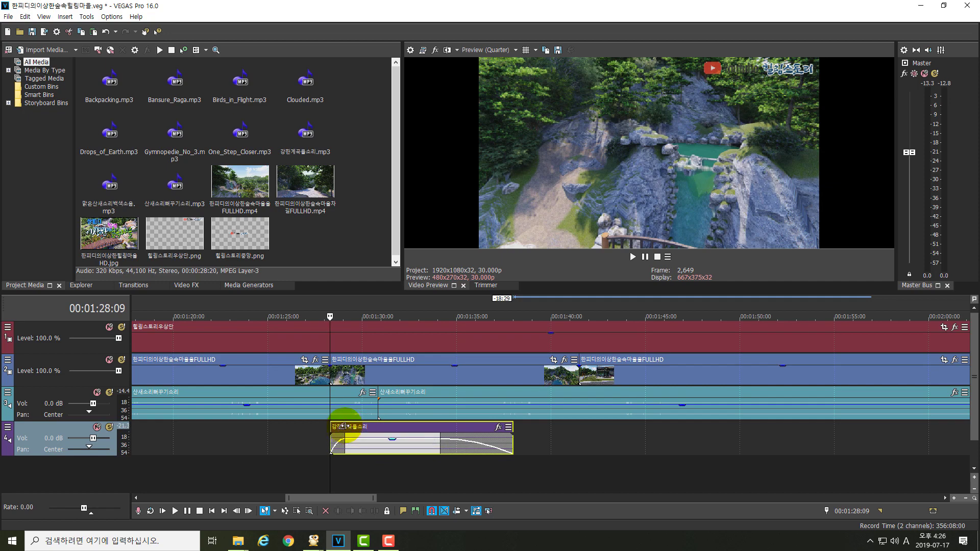
key("space")
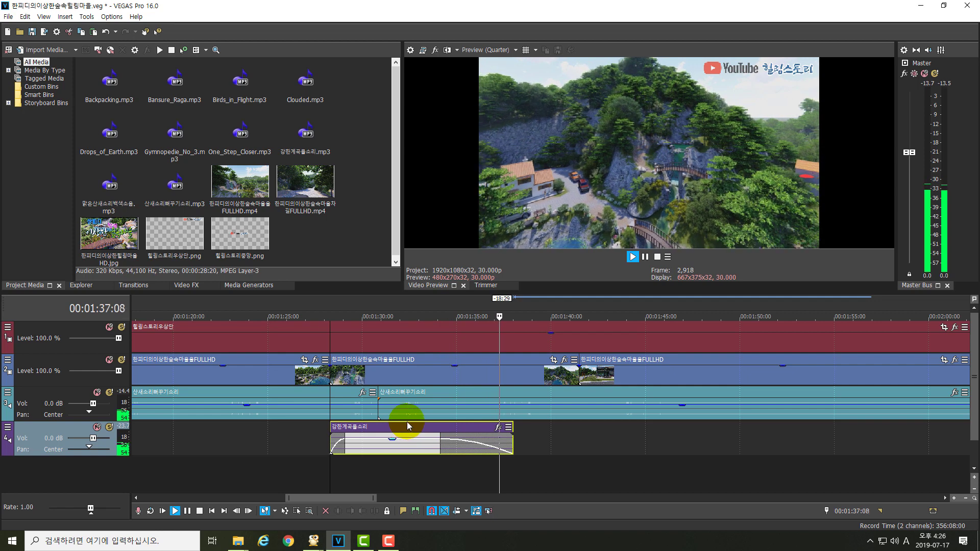
key("space")
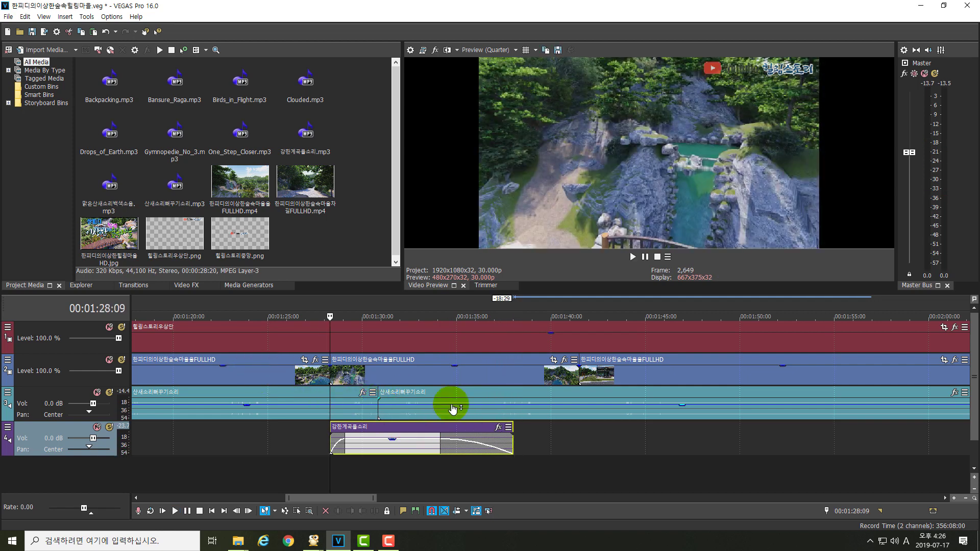
Step: Play the transition from the pond scene to the café scene starting at 00:01:40:24
left_click(569, 309)
key("space")
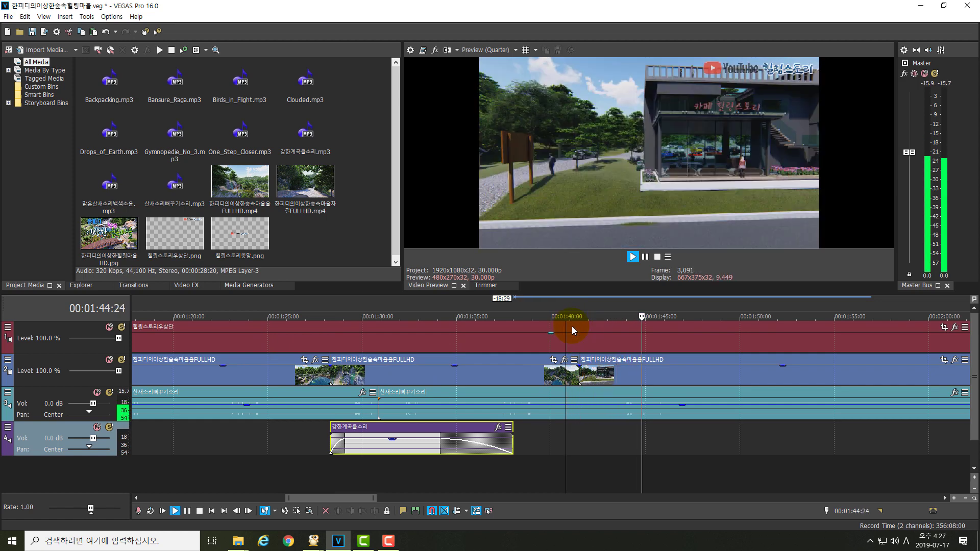
key("space")
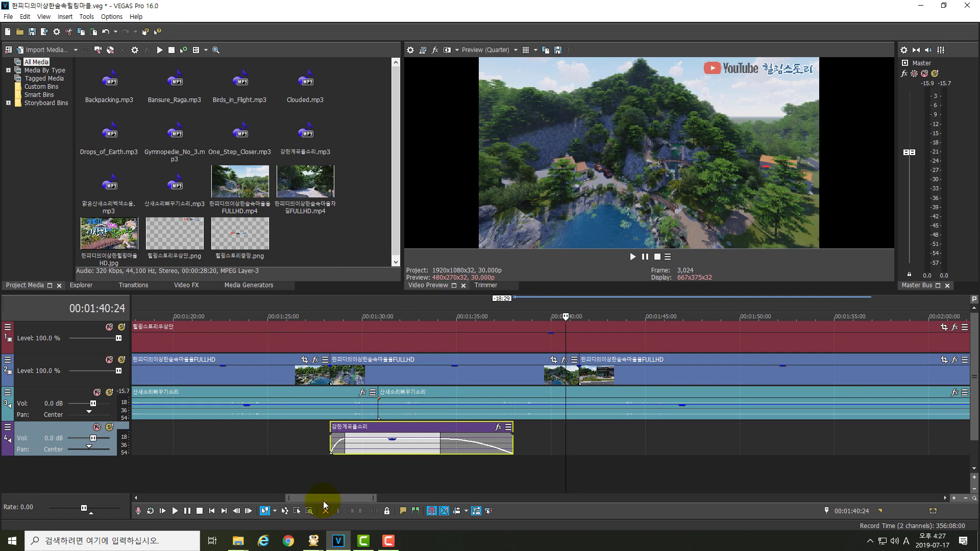
Step: Place Drops_of_Earth.mp3 at the project start on a new audio track and play the mix from 00:00:00:00
left_click_drag(323, 500, 168, 499)
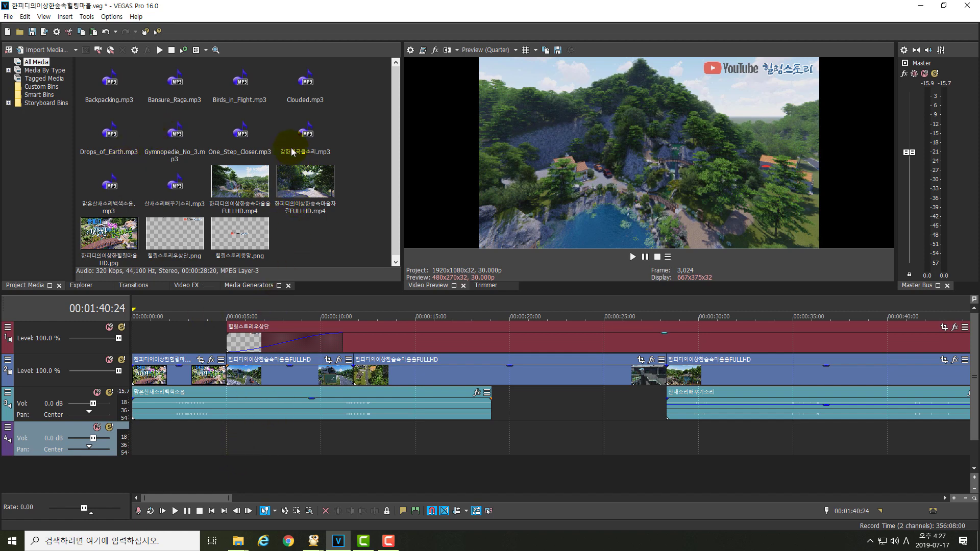
left_click(114, 135)
left_click_drag(112, 134, 136, 473)
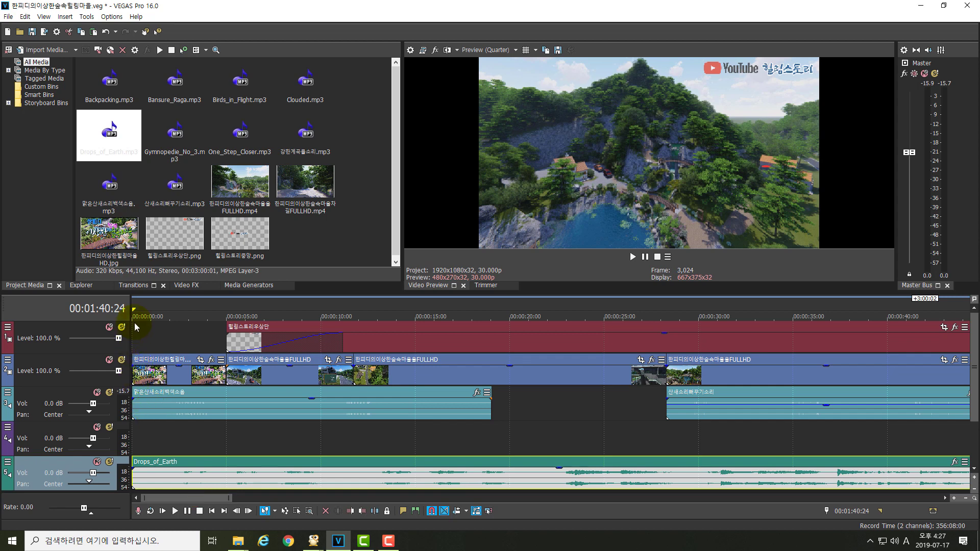
left_click(134, 304)
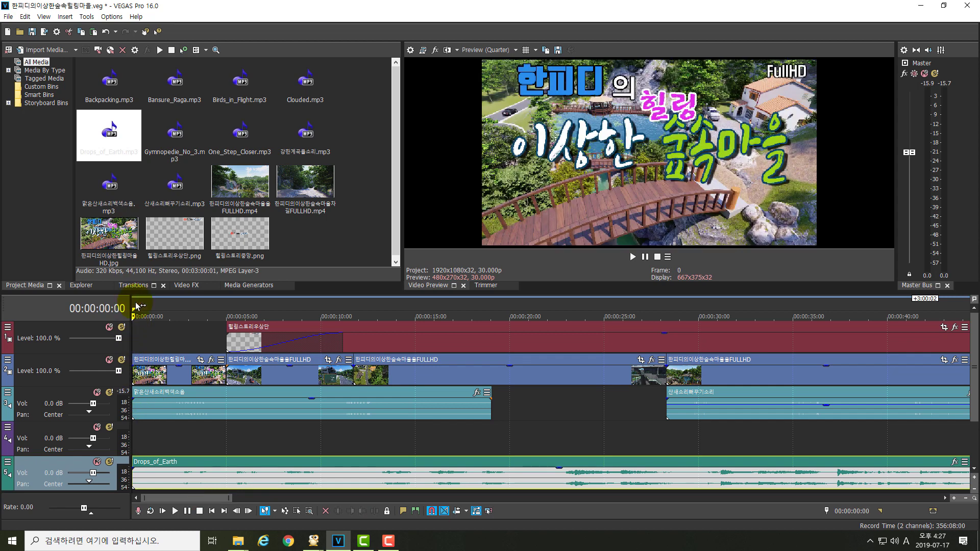
key("space")
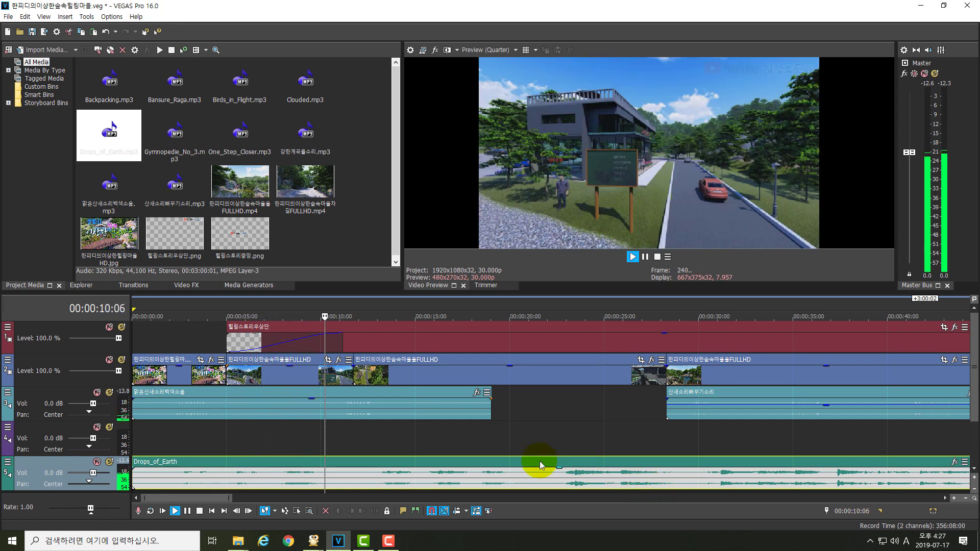
key("Return")
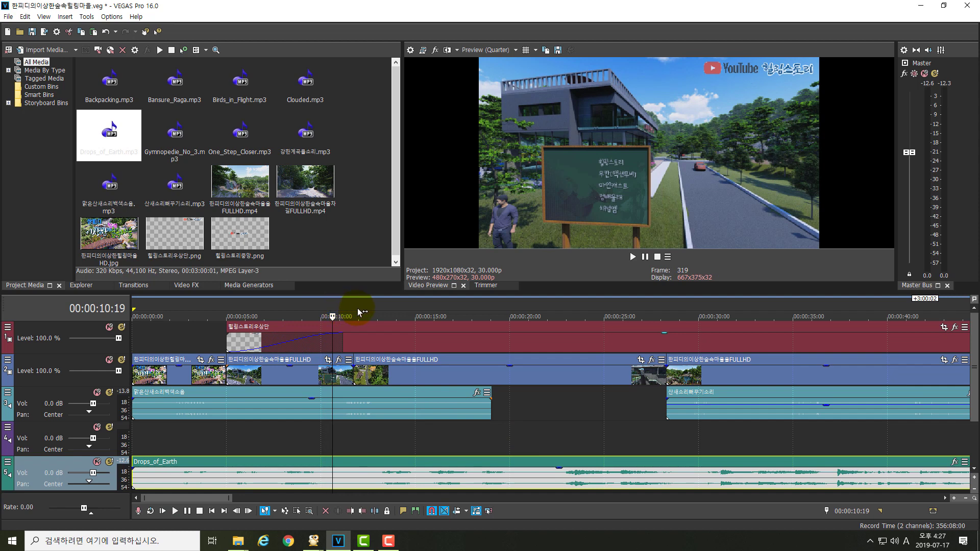
Step: Shift the Drops_of_Earth event to start at about 00:00:01:22 and give it a fade-in of about 2.5 seconds
scroll(408, 325, "up", 2)
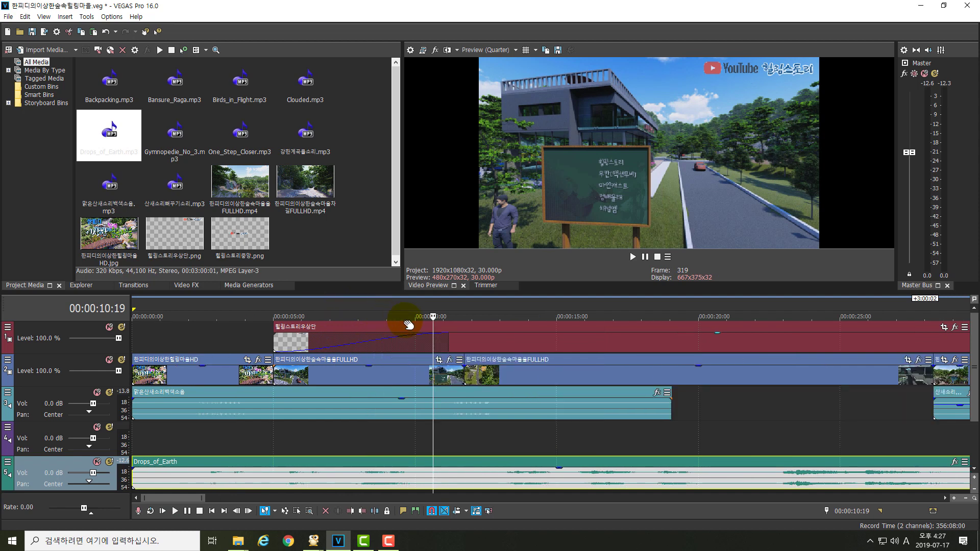
scroll(408, 325, "down", 2)
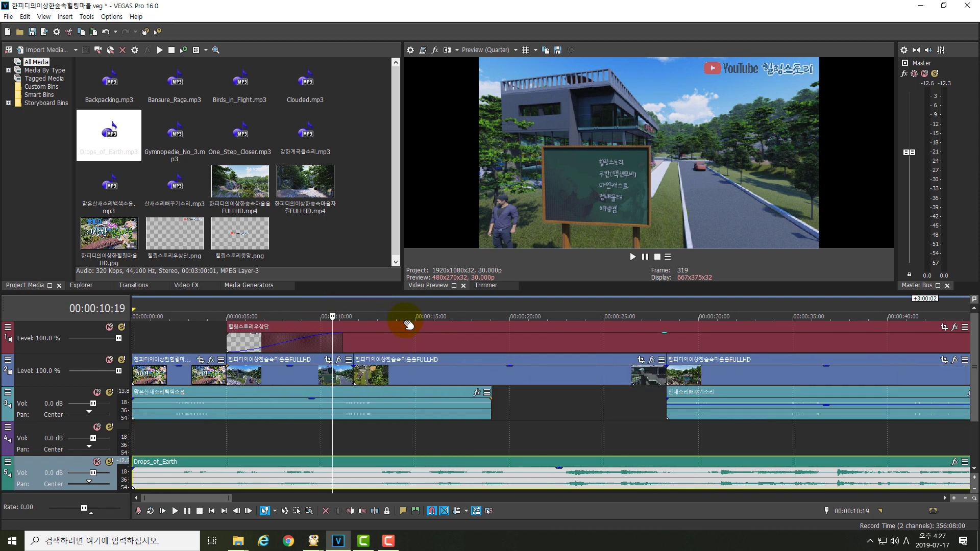
scroll(408, 325, "down", 2)
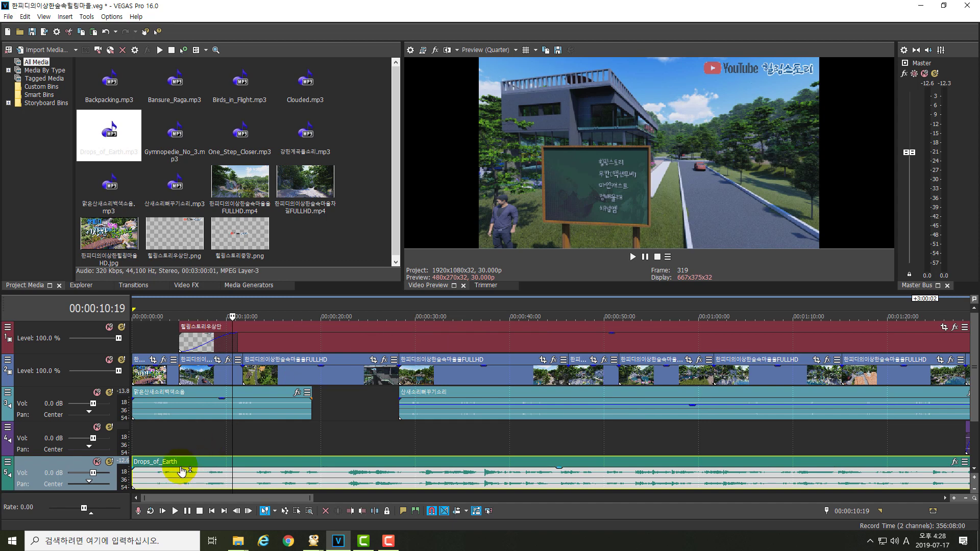
left_click_drag(183, 461, 200, 463)
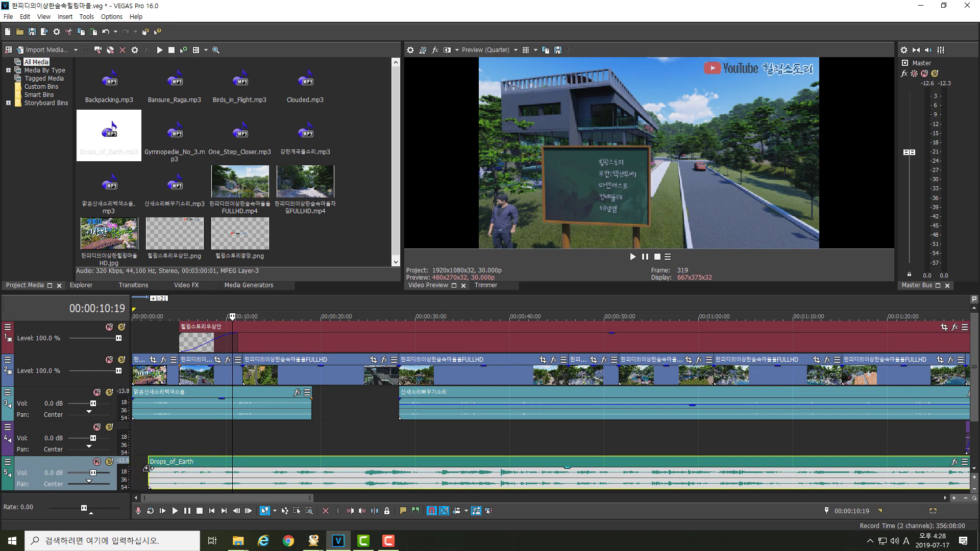
left_click_drag(148, 468, 172, 467)
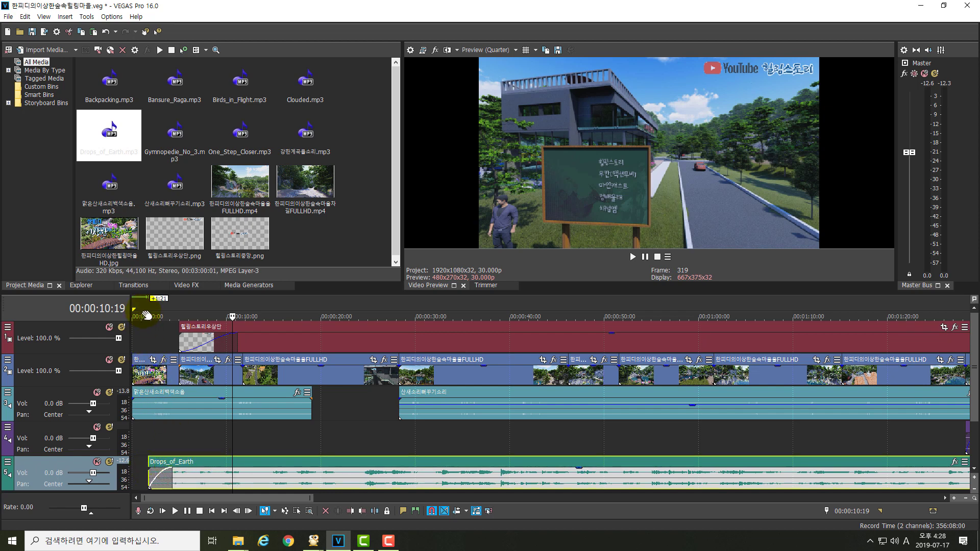
Step: Play the music's entry from 00:00:01:22 and move the Drops_of_Earth event to start at about 00:00:04:00
left_click(146, 306)
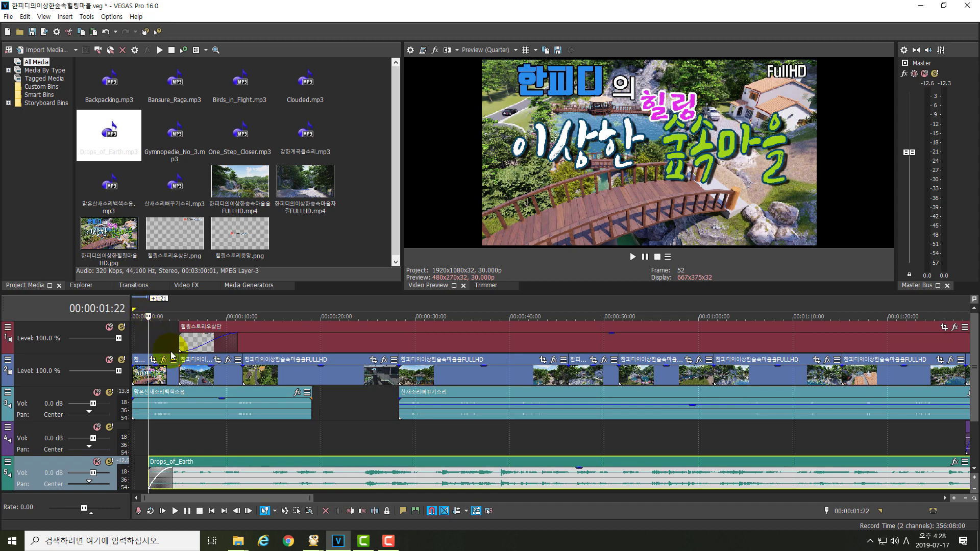
key("space")
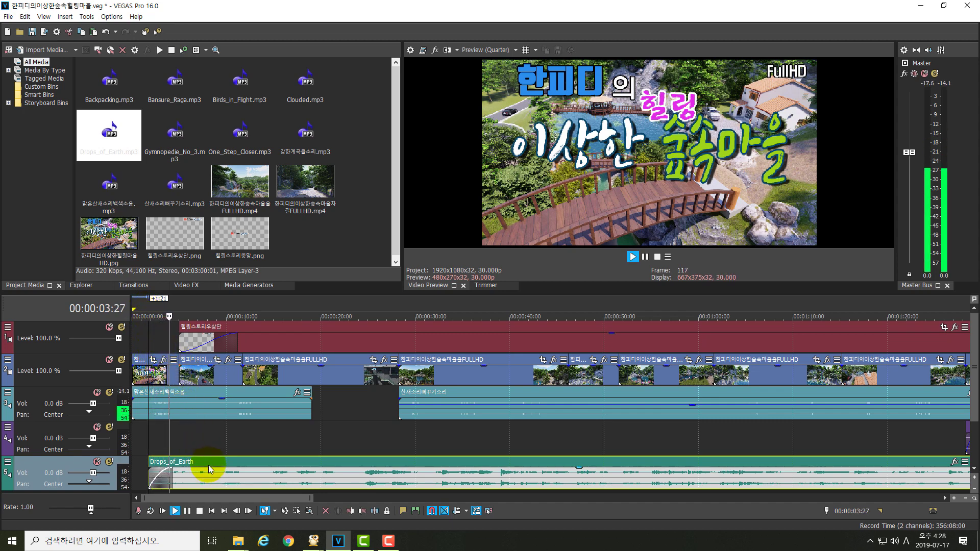
key("Return")
left_click_drag(210, 474, 231, 470)
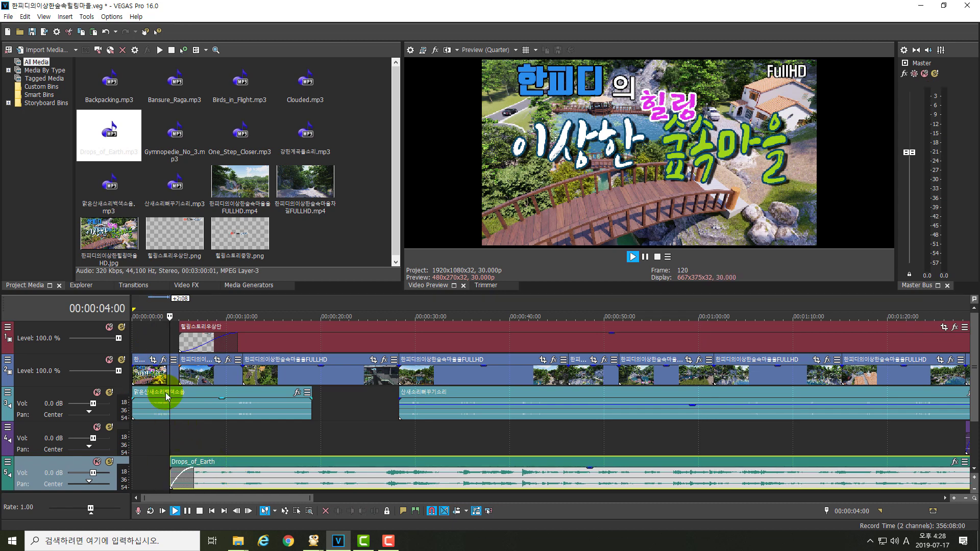
Step: Play the music's opening from 00:00:04:00 and the end of Drops_of_Earth from about 00:02:41
key("space")
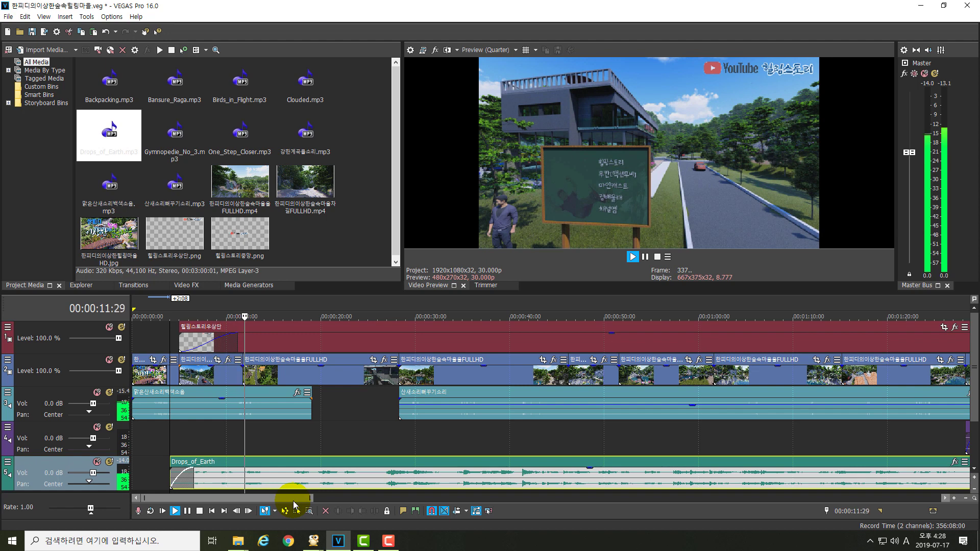
left_click_drag(290, 501, 536, 508)
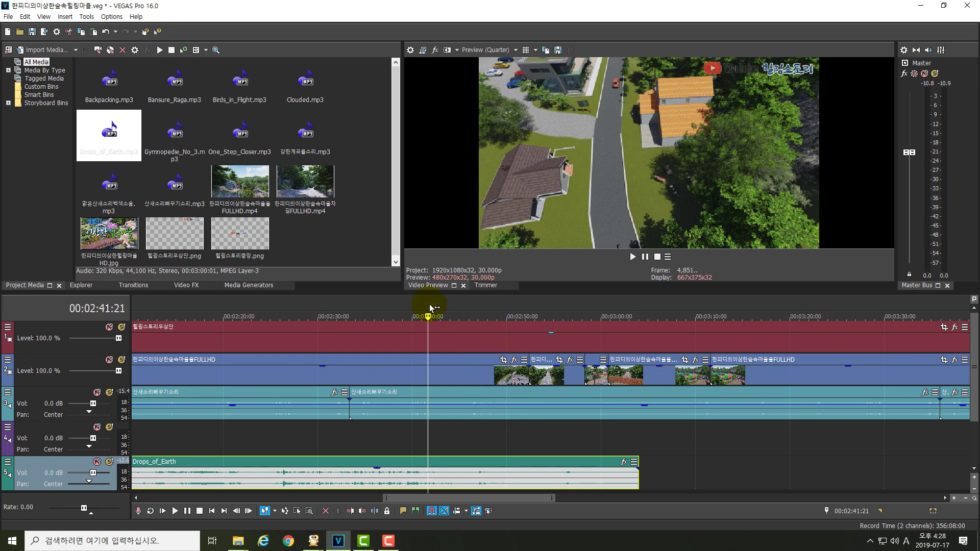
key("space")
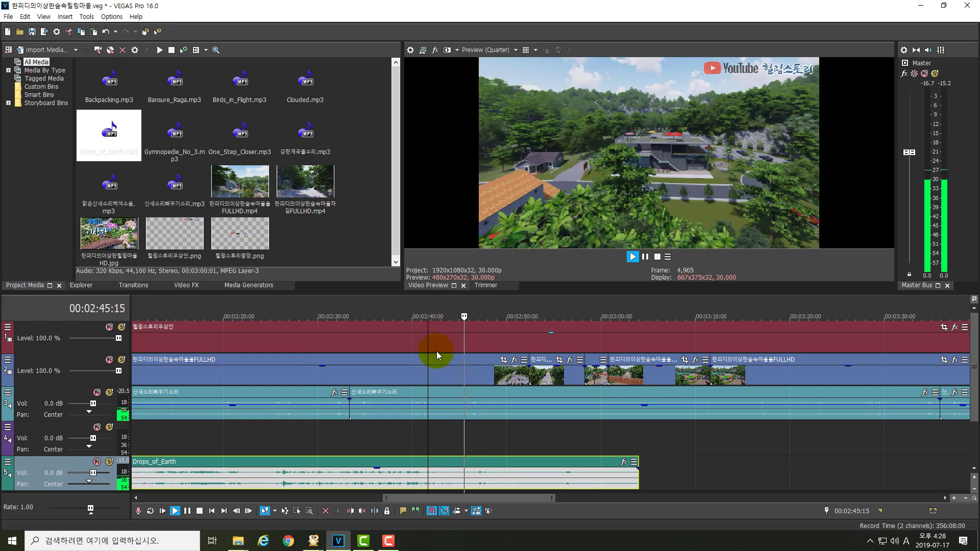
key("Return")
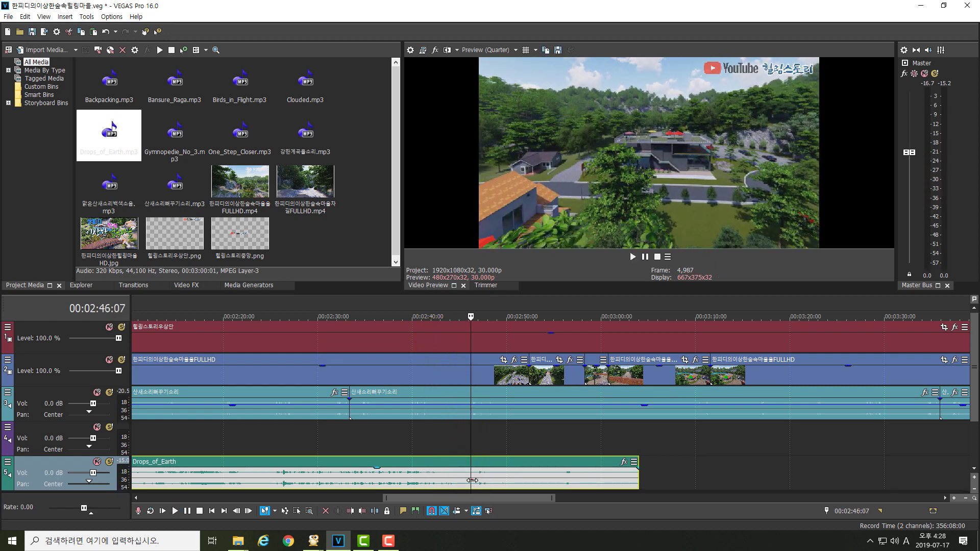
left_click_drag(472, 480, 423, 478)
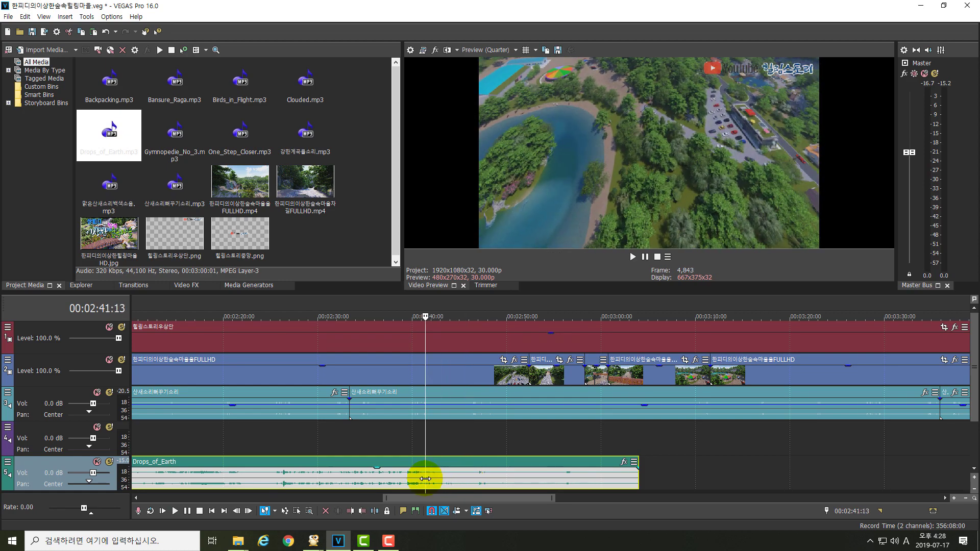
key("space")
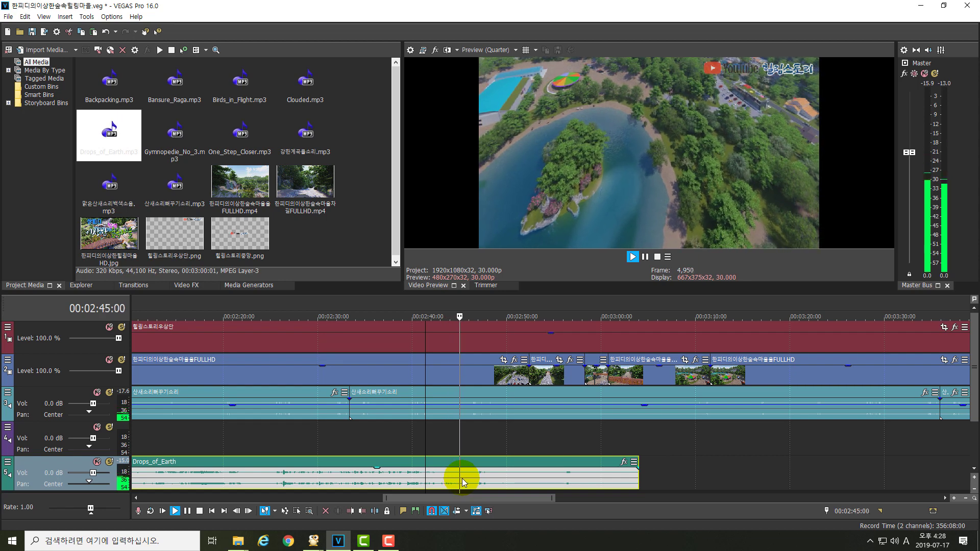
key("space")
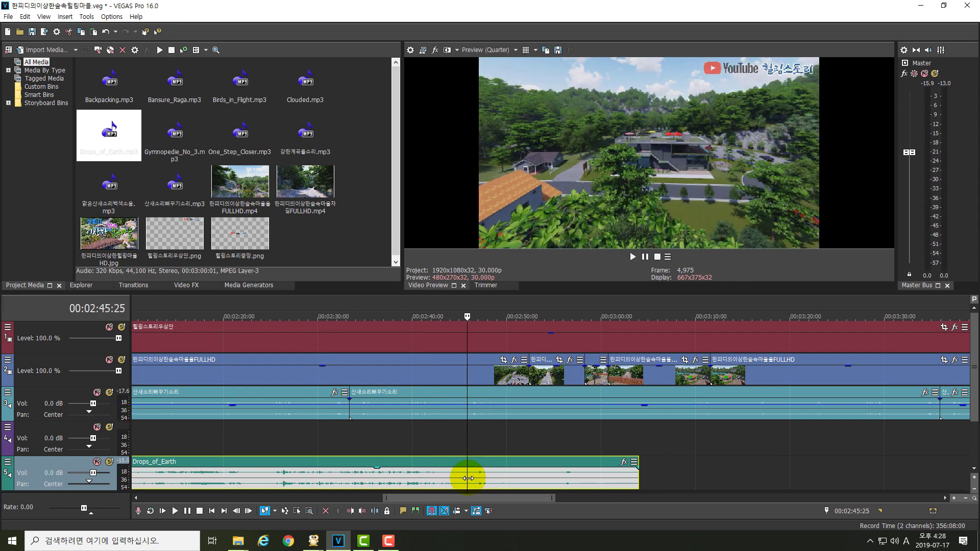
Step: Split the Drops_of_Earth event at 00:02:45:24 and delete the piece after the cut
left_click(463, 480)
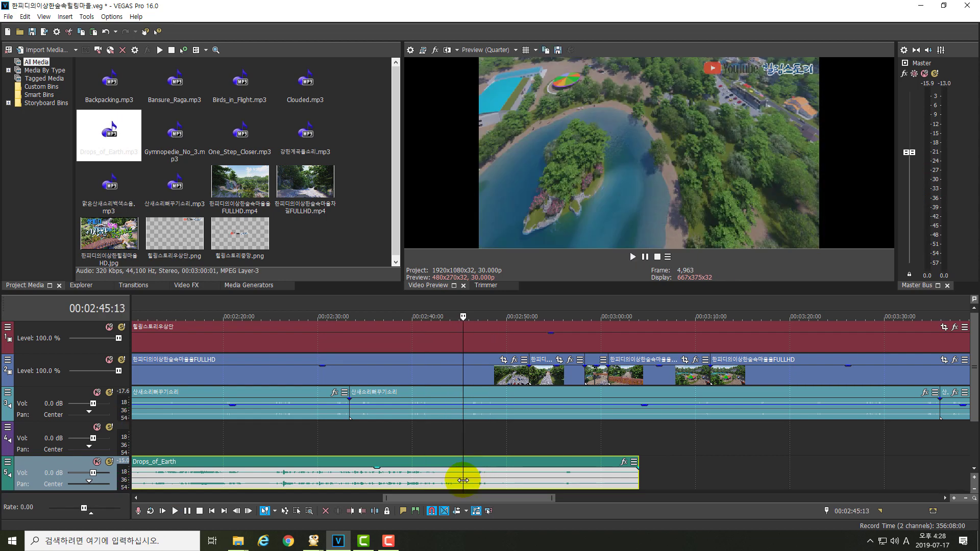
left_click_drag(463, 480, 467, 480)
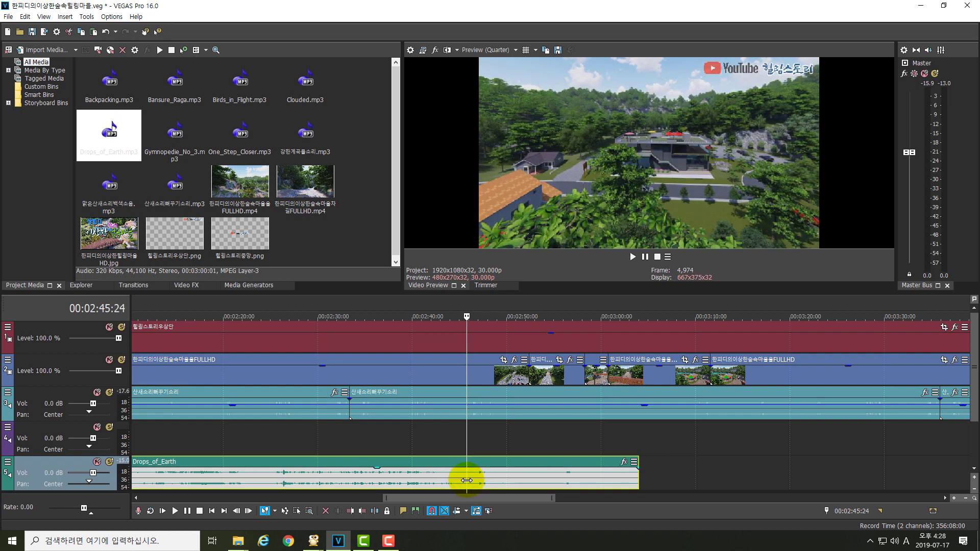
key("s")
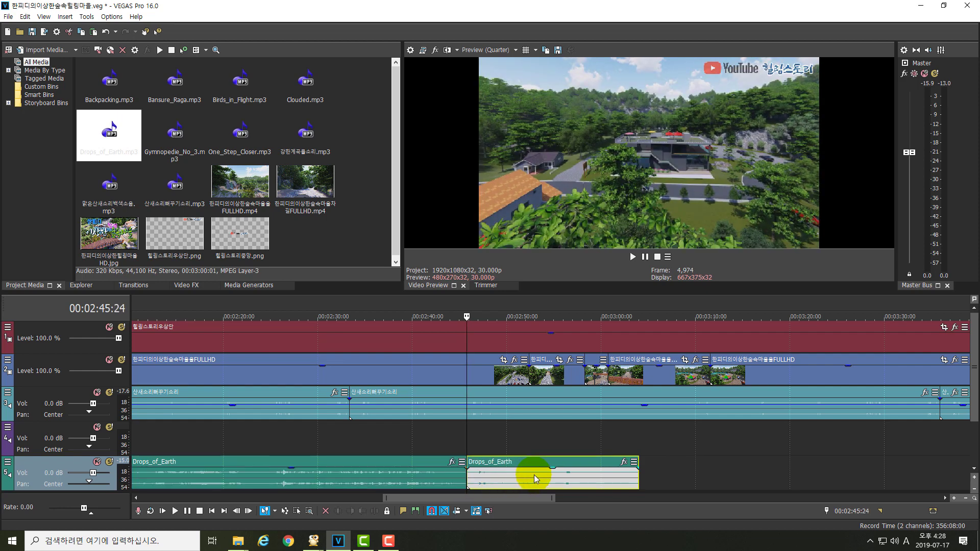
left_click(534, 474)
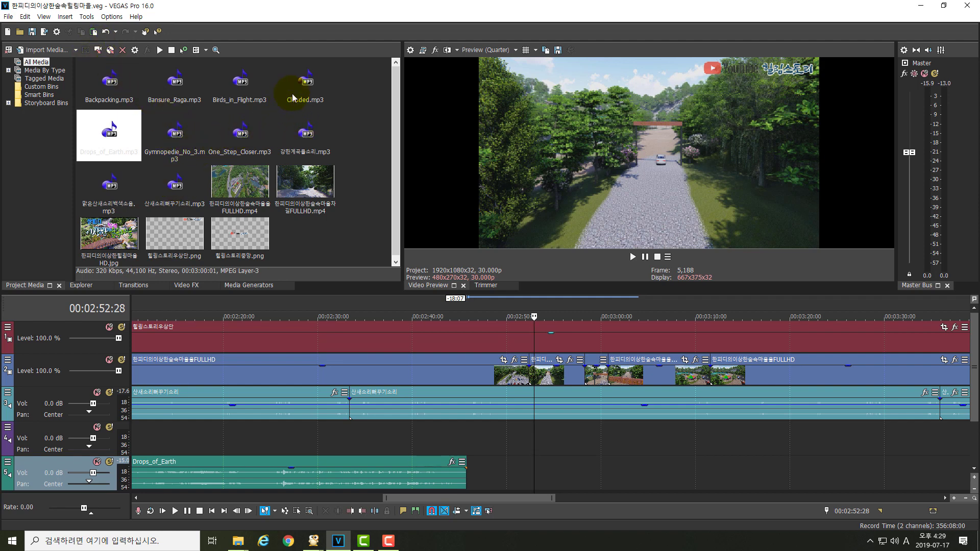
Step: Add Clouded.mp3 directly after Drops_of_Earth at 00:02:45:24 on the music track and play the transition
left_click_drag(304, 87, 475, 473)
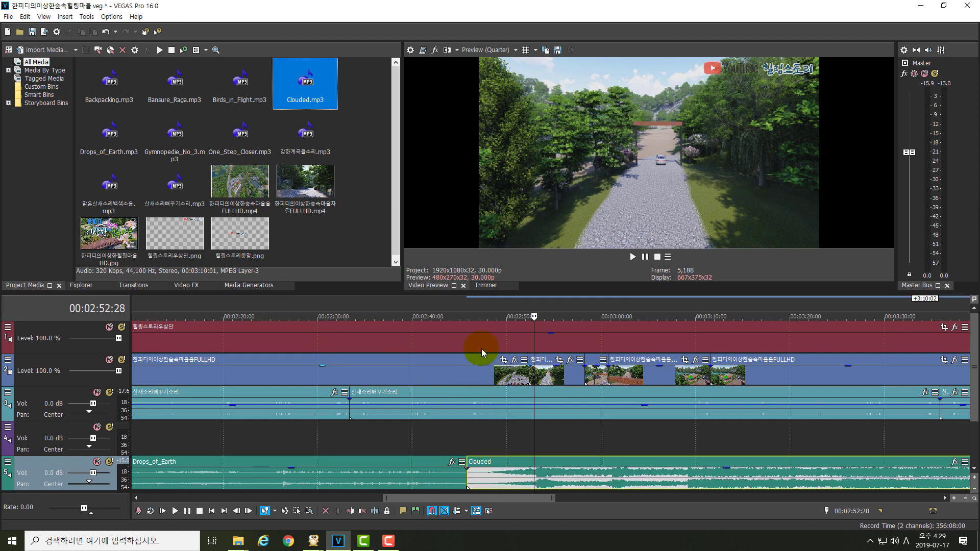
left_click(468, 309)
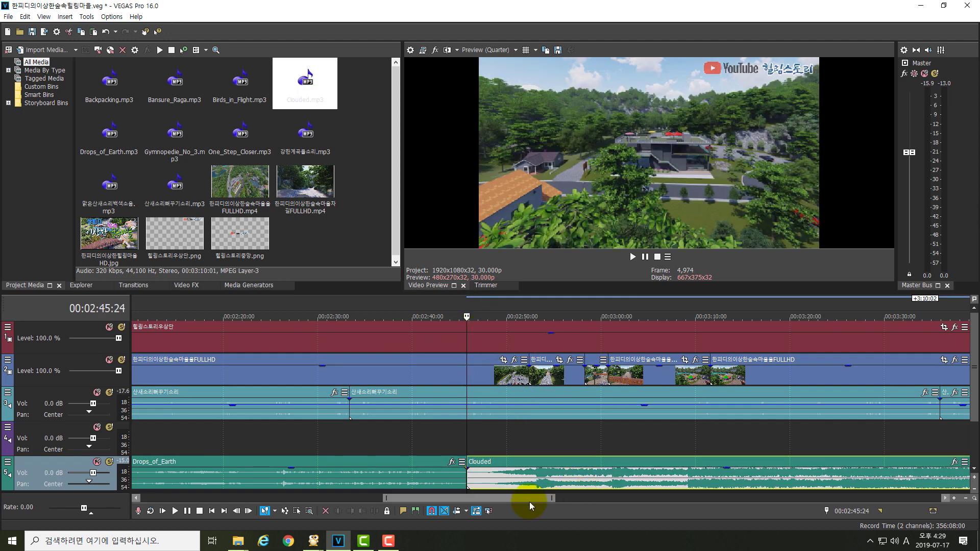
left_click_drag(525, 501, 579, 504)
key("space")
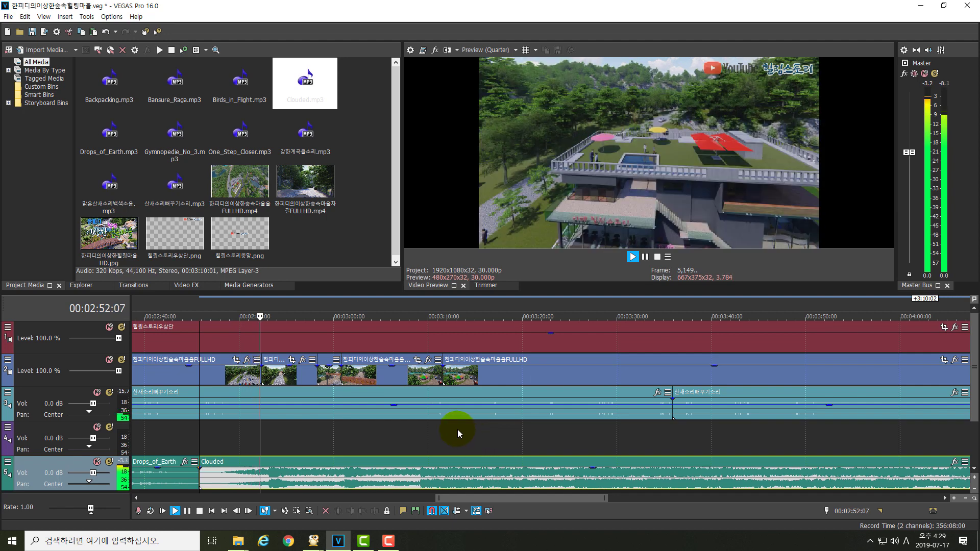
key("space")
Step: Split Clouded at 00:02:48:20, delete its opening piece and move the rest up against the end of Drops_of_Earth
mouse_move(537, 497)
left_mouse_down()
mouse_move(745, 504)
mouse_move(521, 502)
left_mouse_up()
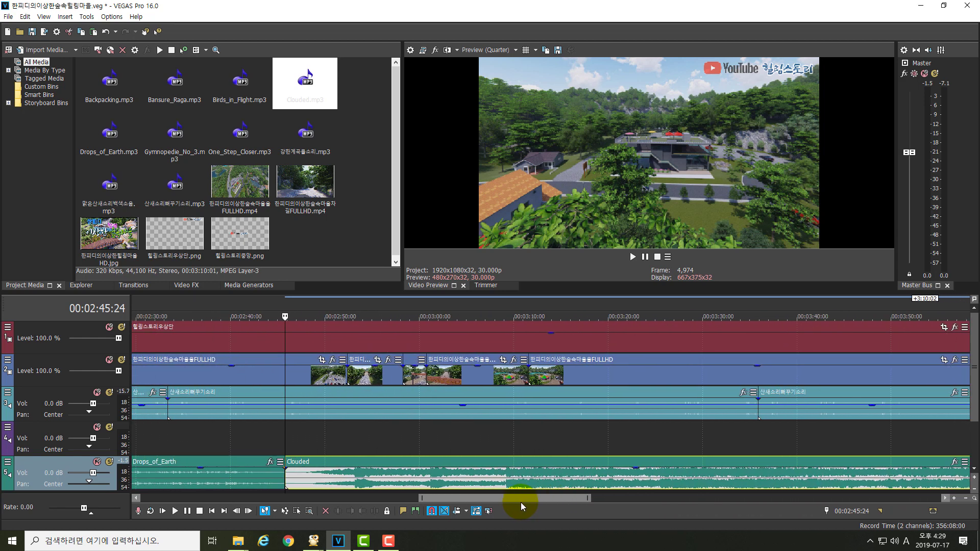
left_click(308, 461)
left_click(292, 454)
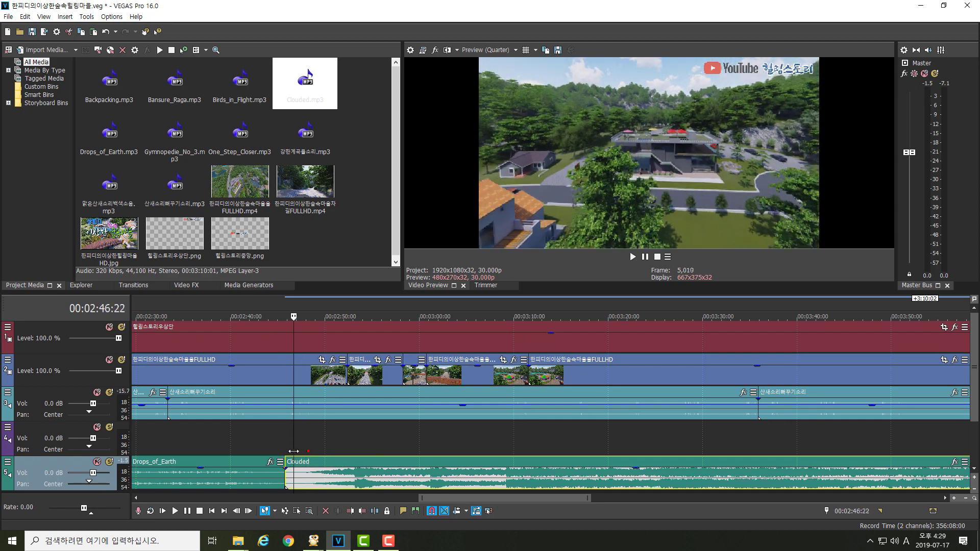
left_click_drag(292, 452, 311, 480)
key("s")
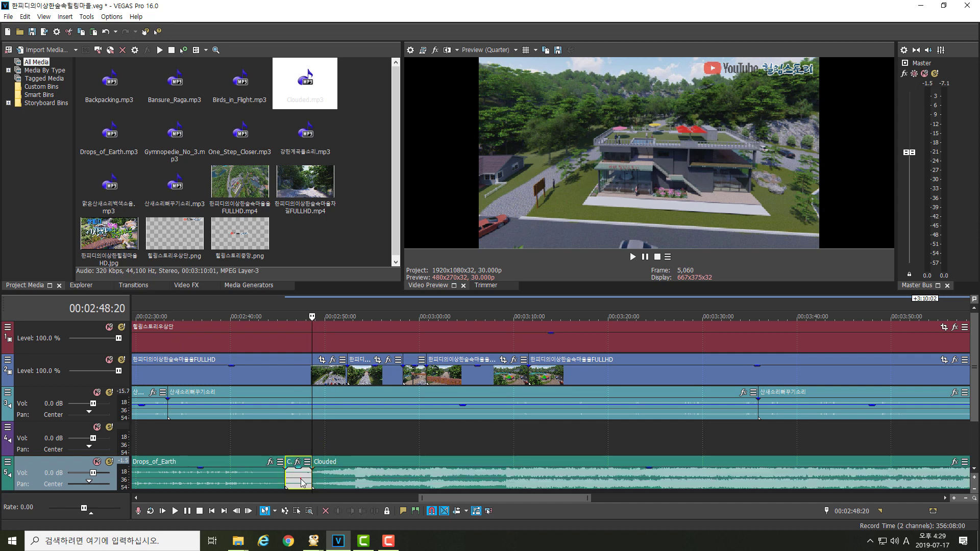
left_click(301, 484)
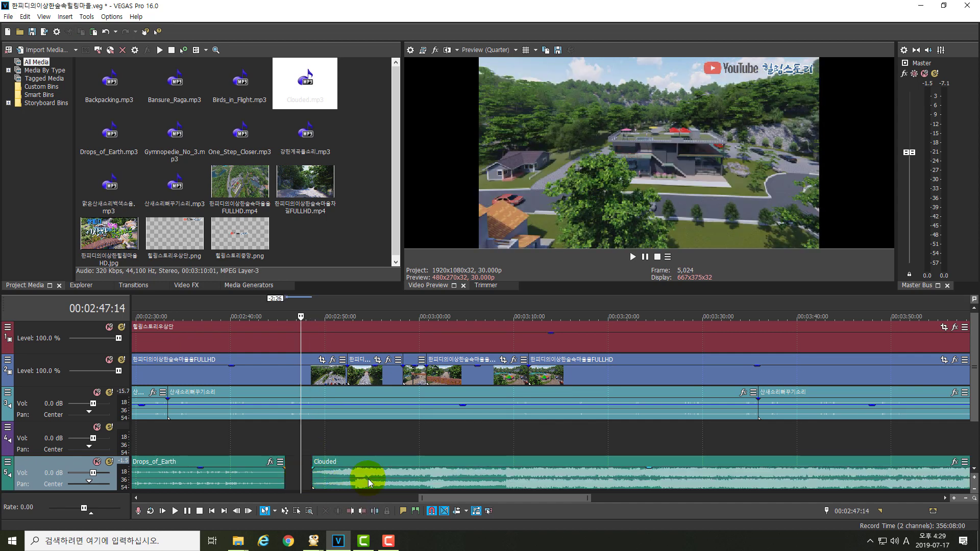
key("Delete")
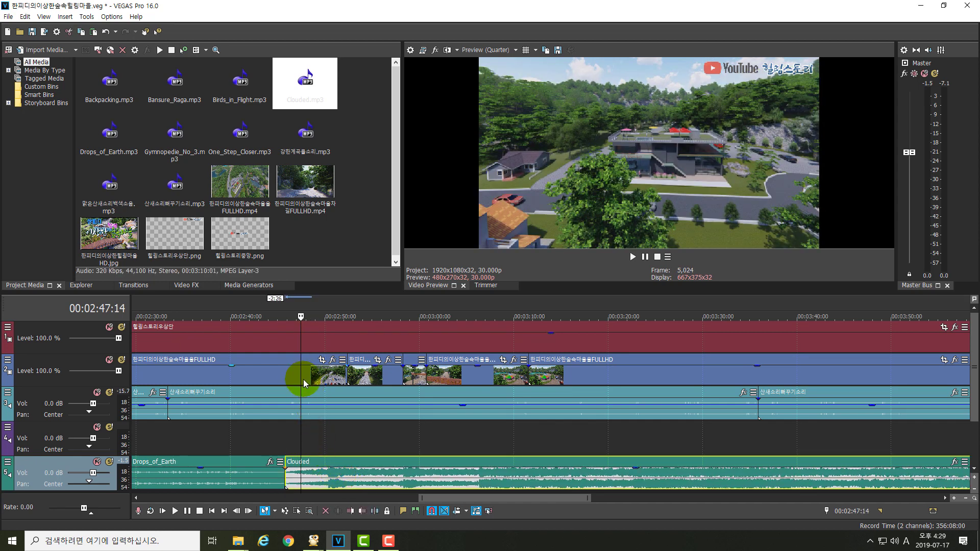
Step: Play the join between Drops_of_Earth and the trimmed Clouded event from 00:02:45:24
left_click(290, 378)
left_click(285, 378)
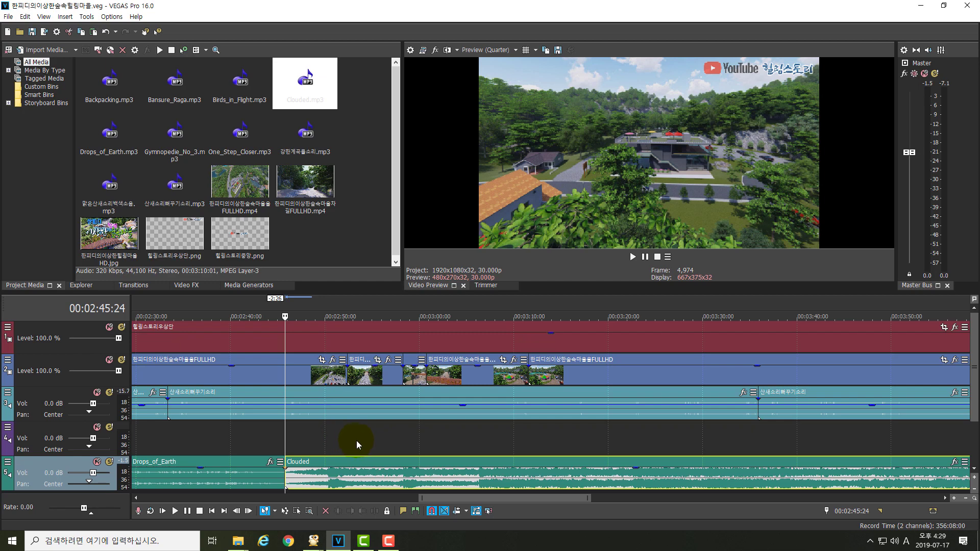
key("space")
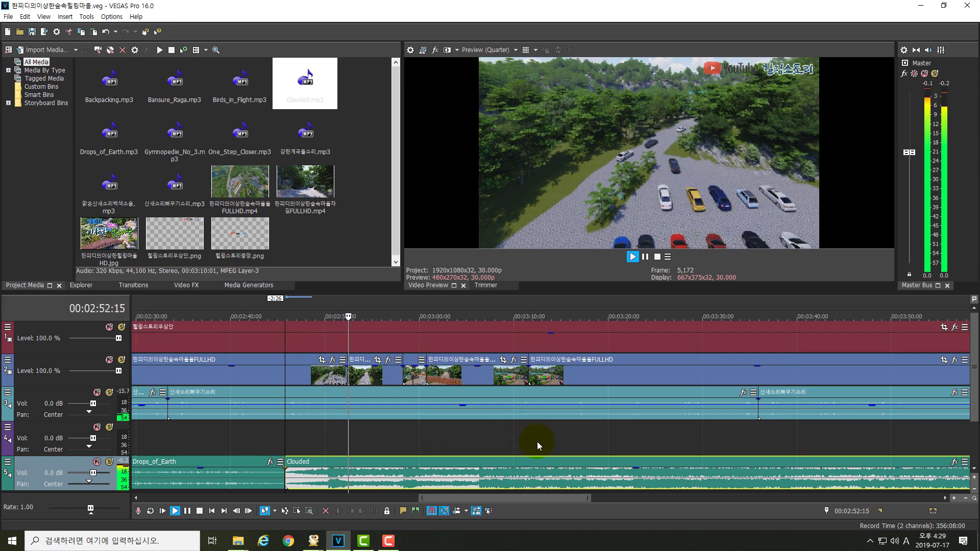
key("space")
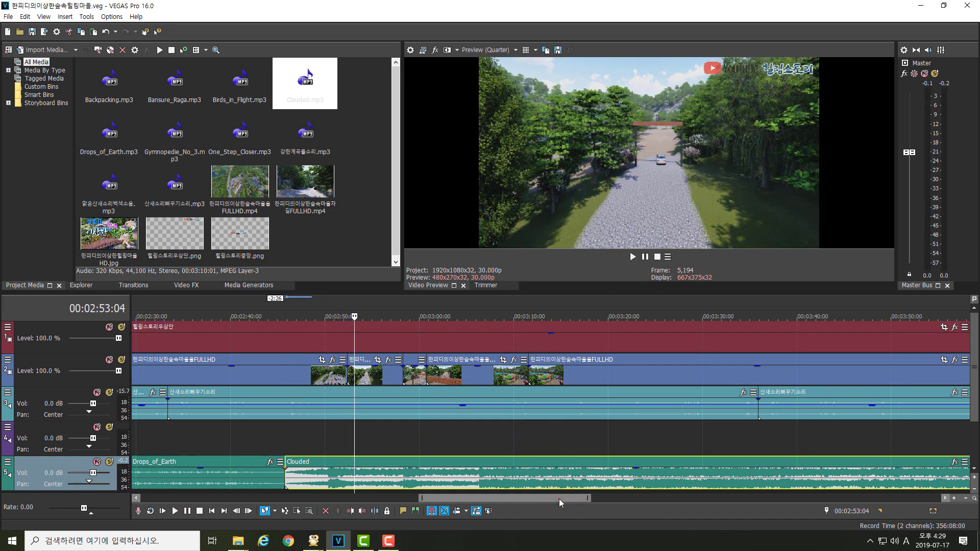
Step: Lower the Clouded event's gain to about -2.6 dB, checking the level in playback
left_click_drag(558, 498, 593, 497)
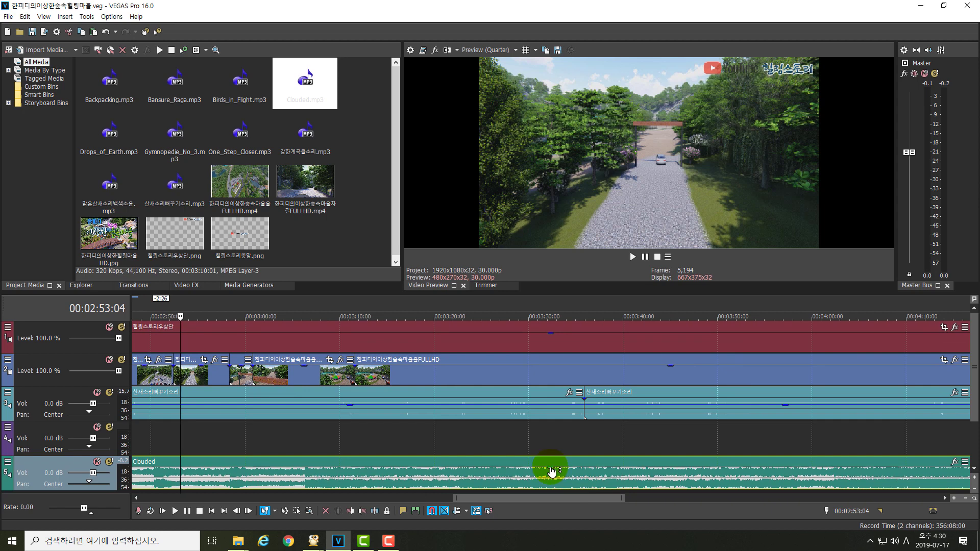
left_click_drag(552, 470, 552, 477)
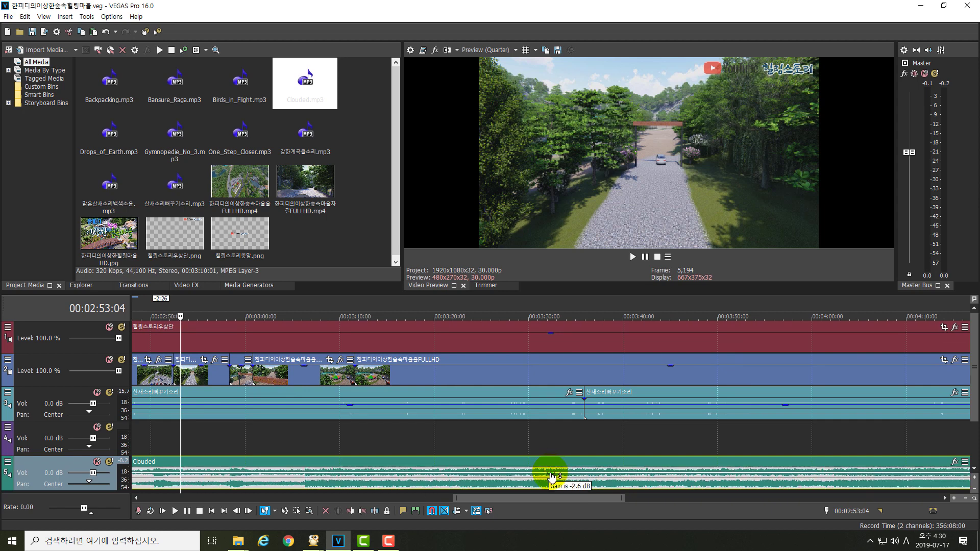
key("space")
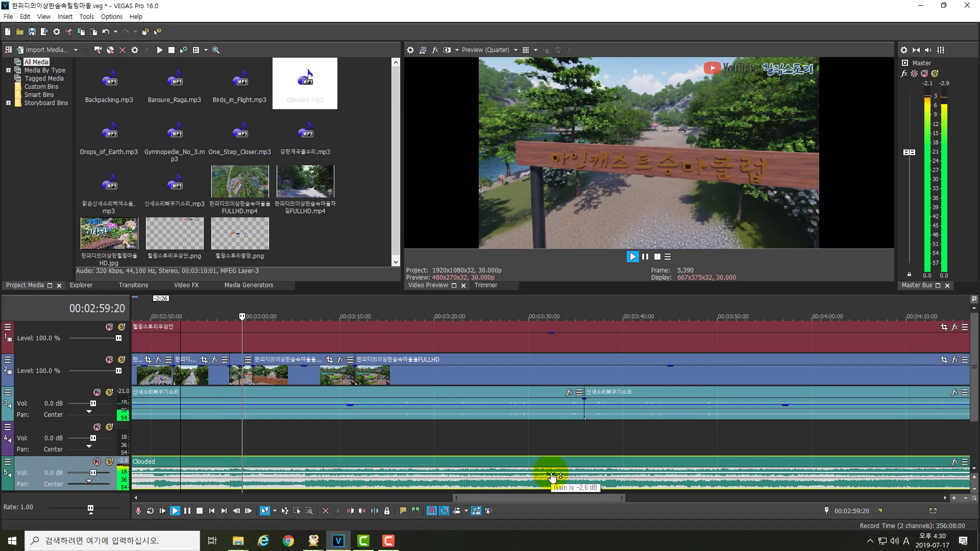
key("space")
left_click_drag(552, 478, 552, 477)
key("space")
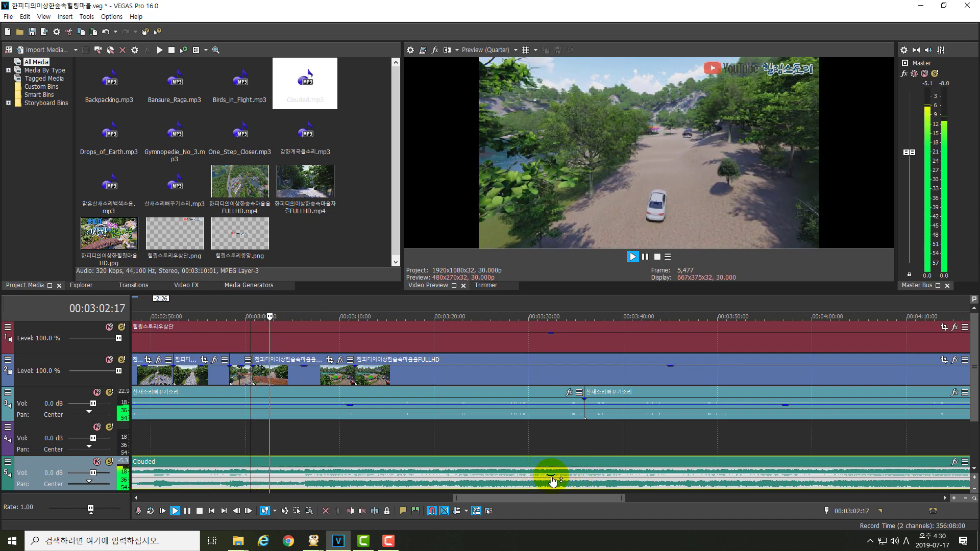
key("space")
left_click_drag(553, 477, 553, 477)
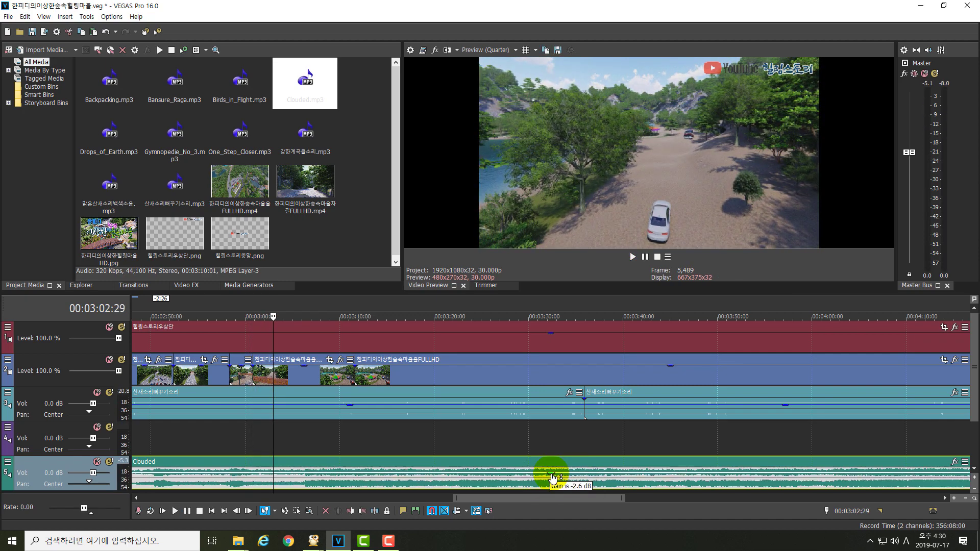
key("space")
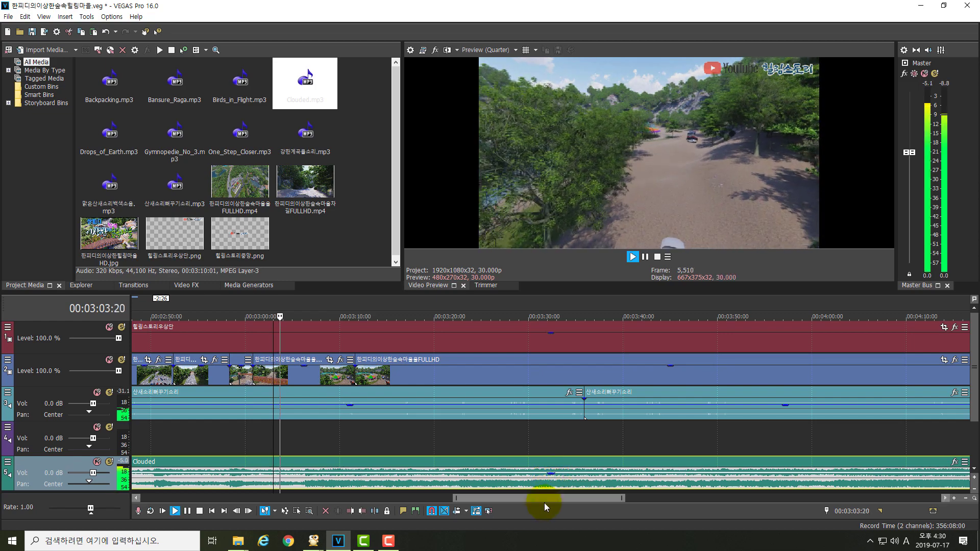
key("space")
Step: Play the end of Clouded from 00:05:38:17, split it at 00:05:43:15 and delete the remainder
left_click_drag(541, 498, 761, 497)
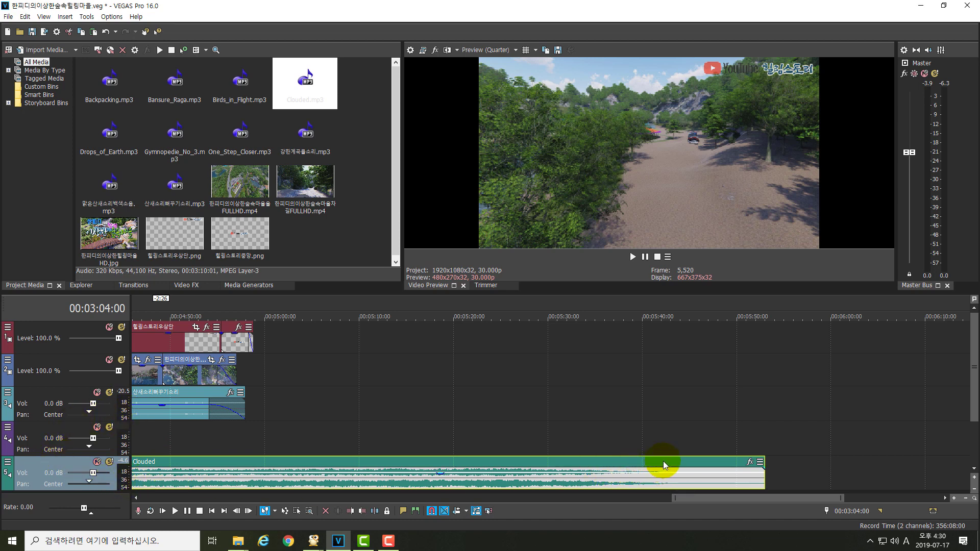
left_click(675, 309)
left_click(629, 439)
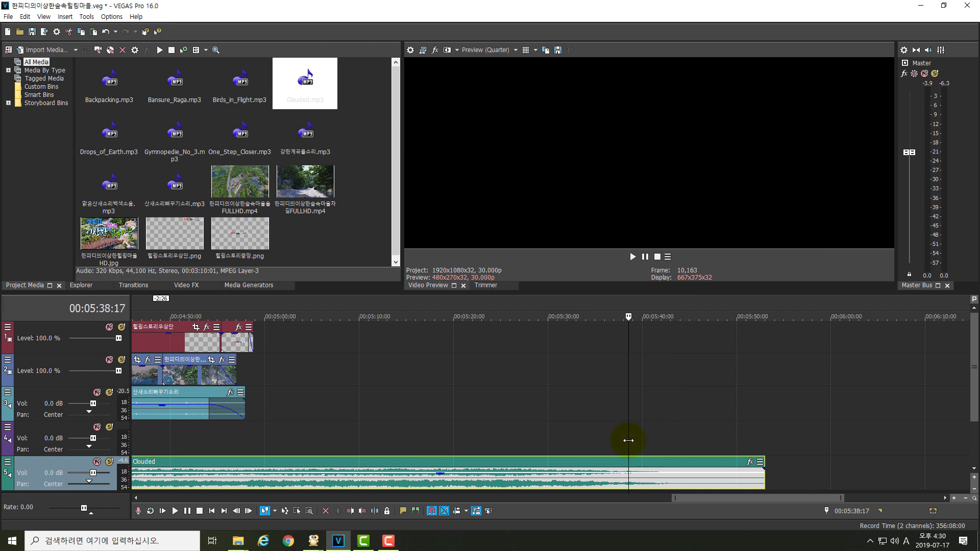
key("space")
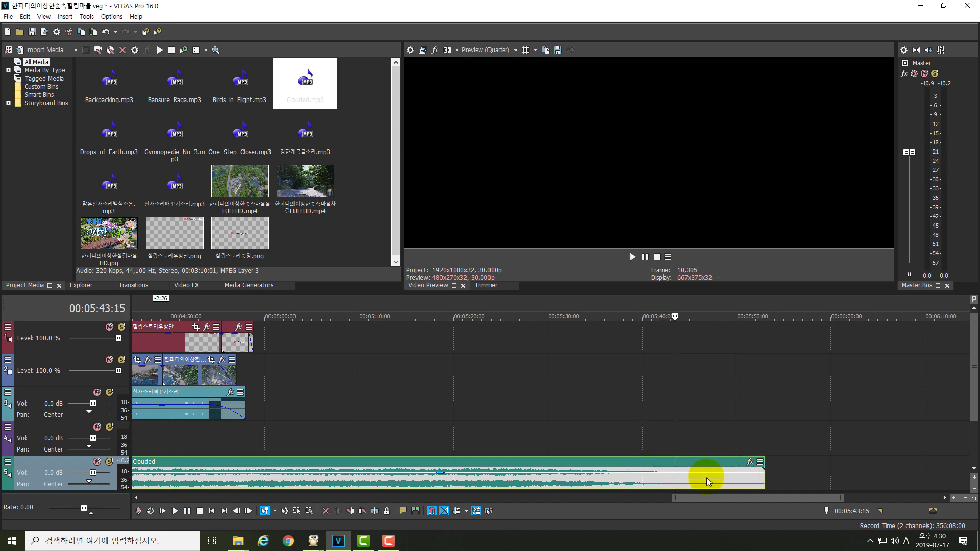
key("s")
left_click_drag(720, 469, 726, 472)
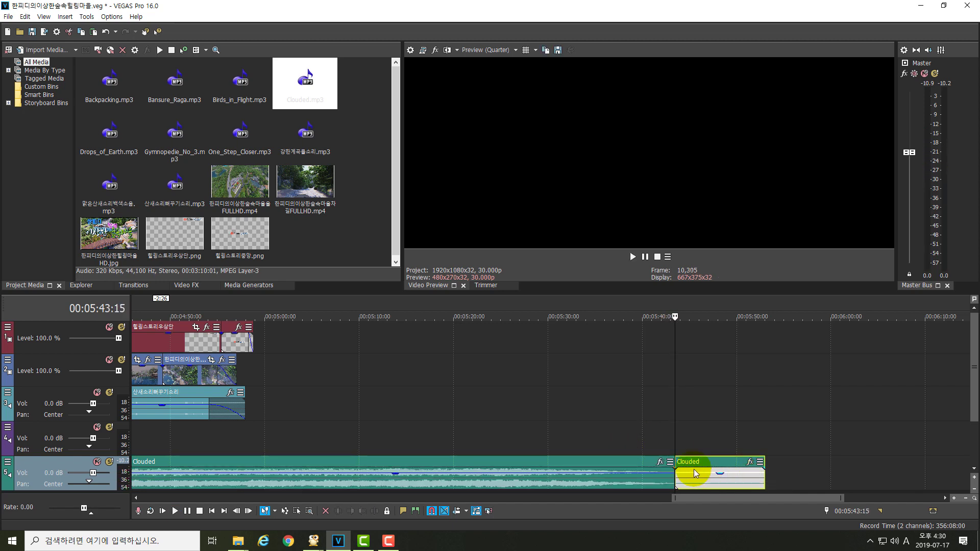
left_click(693, 470)
key("Delete")
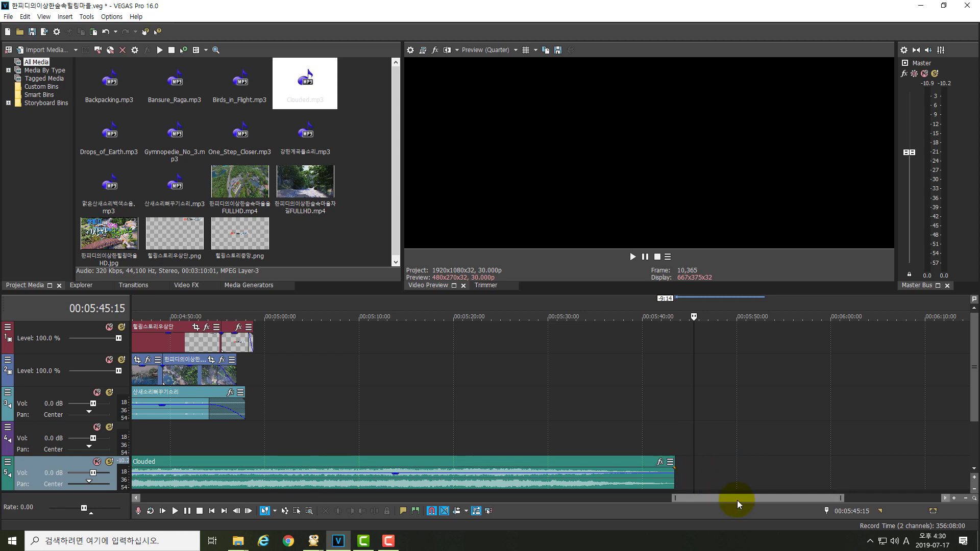
Step: Play the Clouded music under the forest road clip from 00:04:23:20
left_click_drag(737, 500, 627, 522)
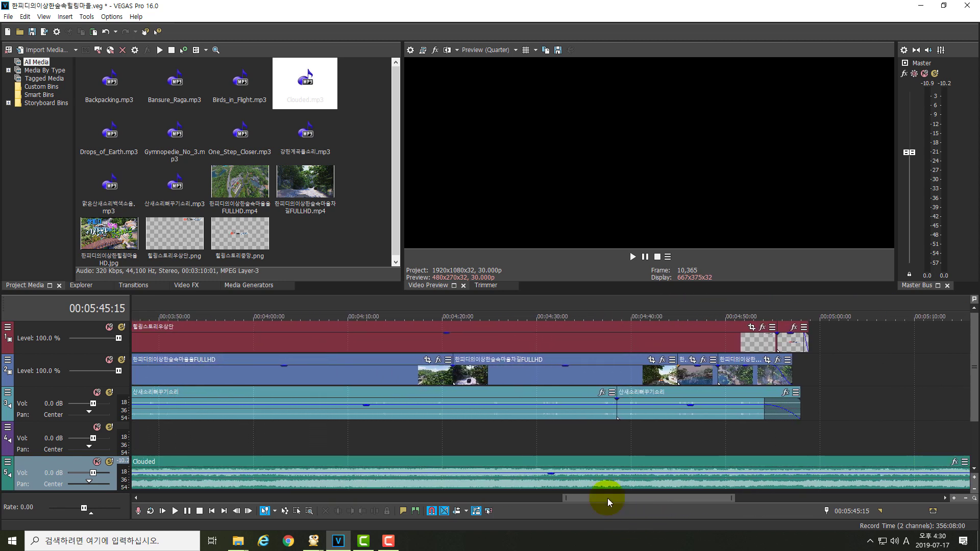
left_click(477, 305)
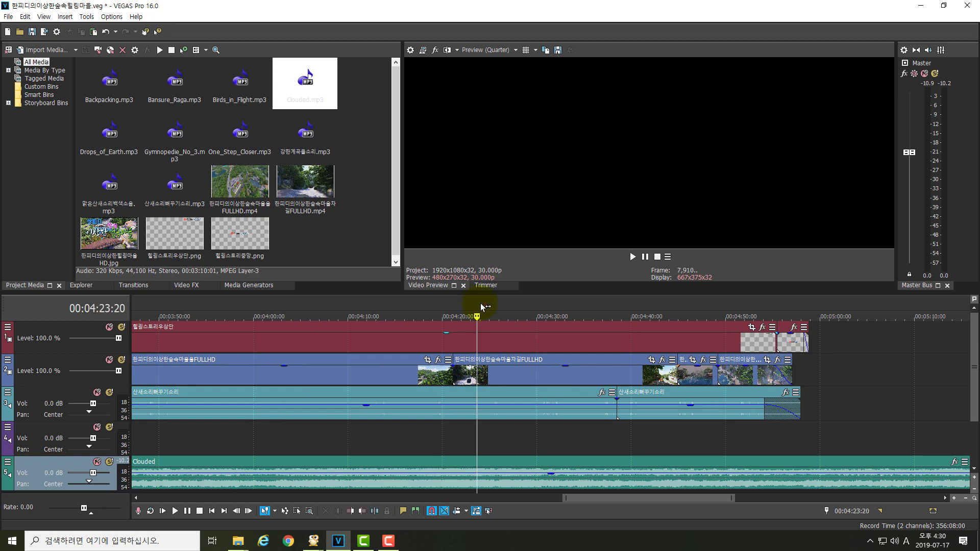
key("space")
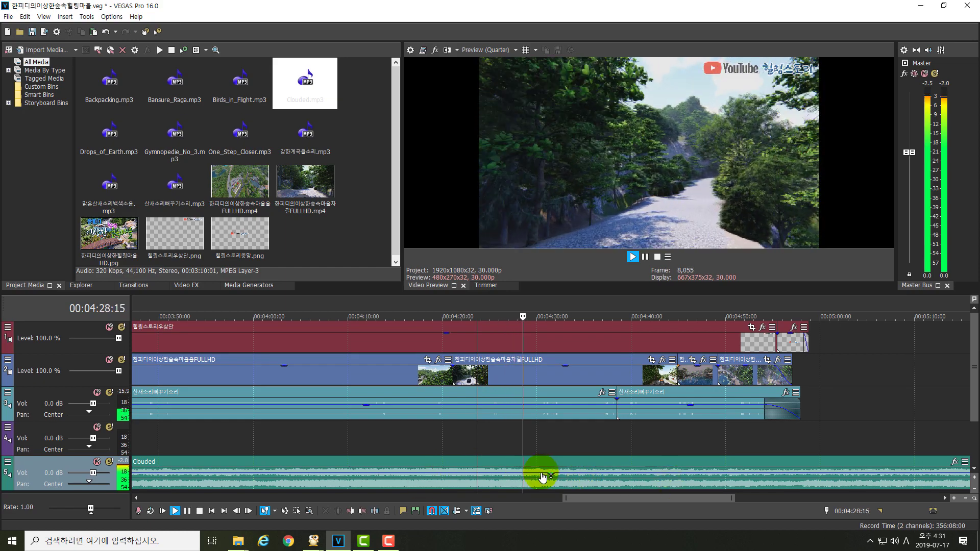
key("space")
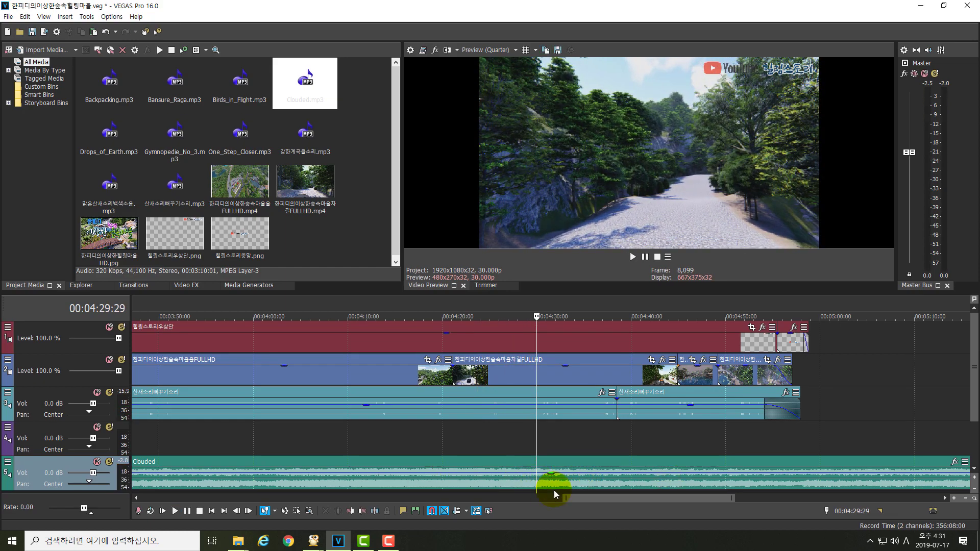
Step: Split the Clouded event at 00:04:04:27, near the shot of the cliff and pond
left_click_drag(578, 497, 553, 504)
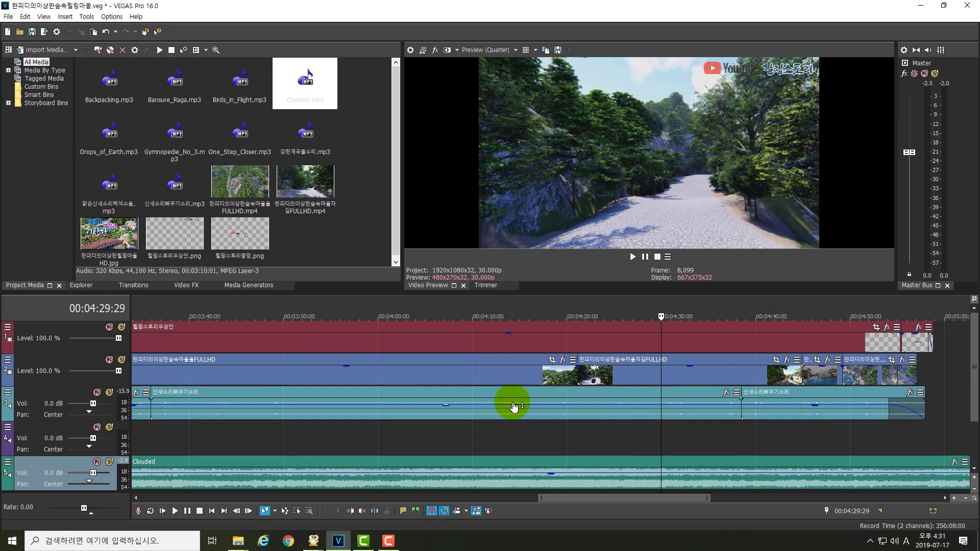
left_click(457, 309)
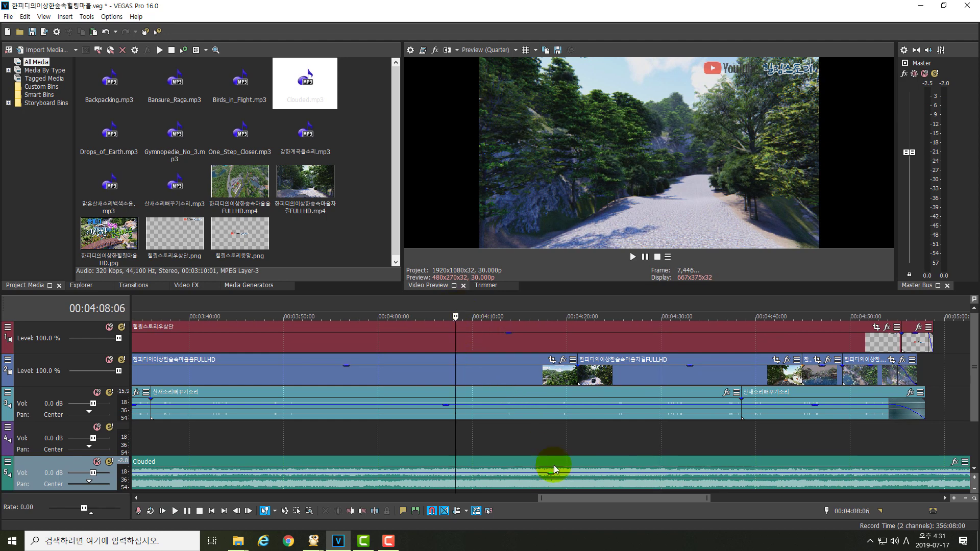
mouse_move(571, 495)
left_mouse_down()
mouse_move(454, 499)
mouse_move(566, 510)
left_mouse_up()
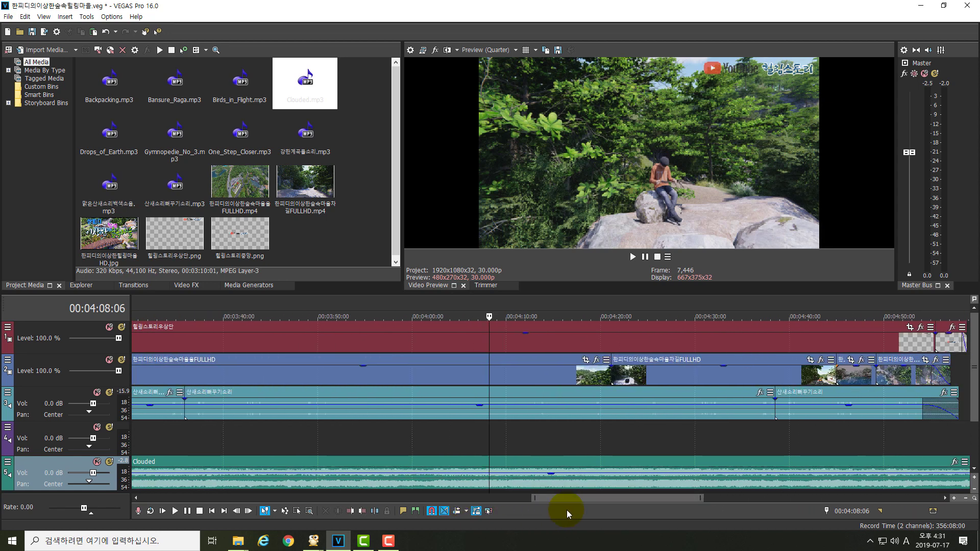
left_click_drag(489, 343, 437, 388)
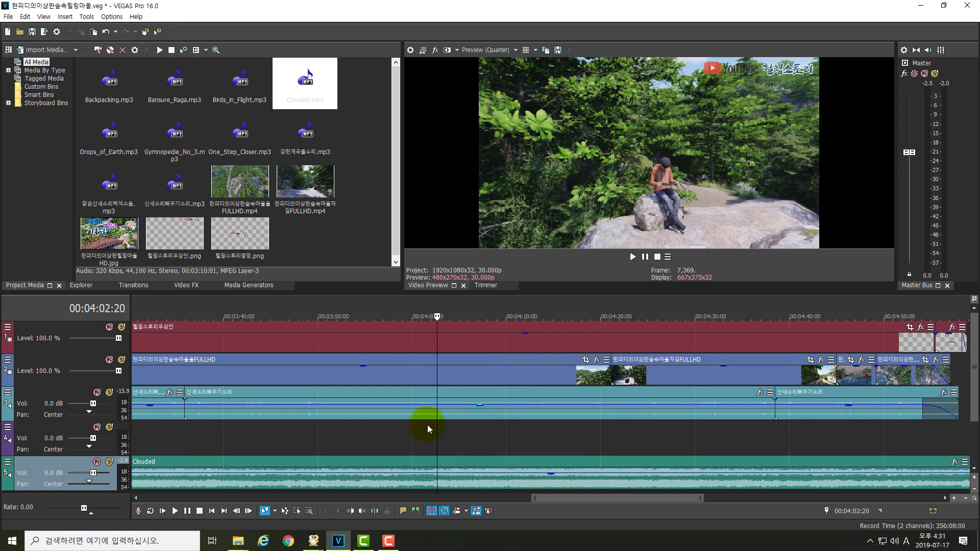
left_click(436, 468)
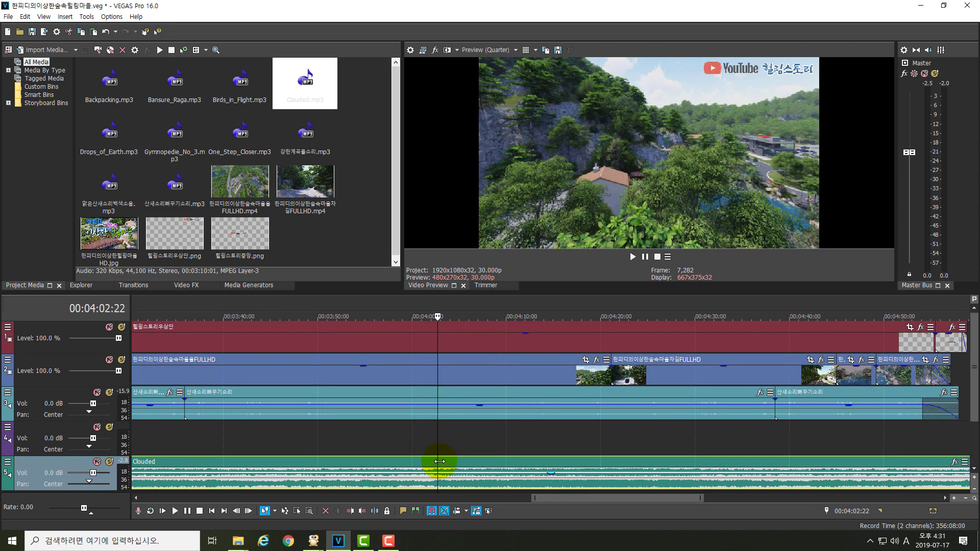
left_click_drag(439, 461, 458, 462)
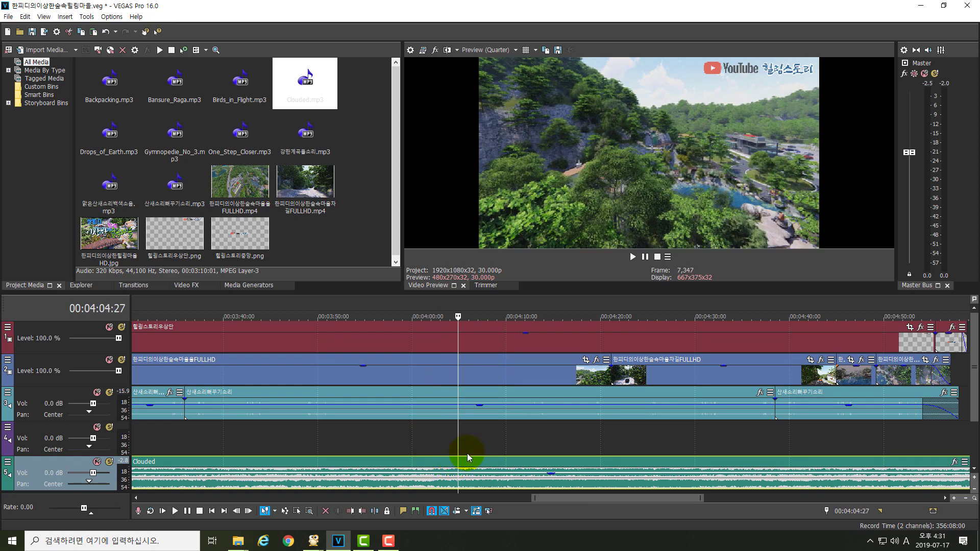
key("s")
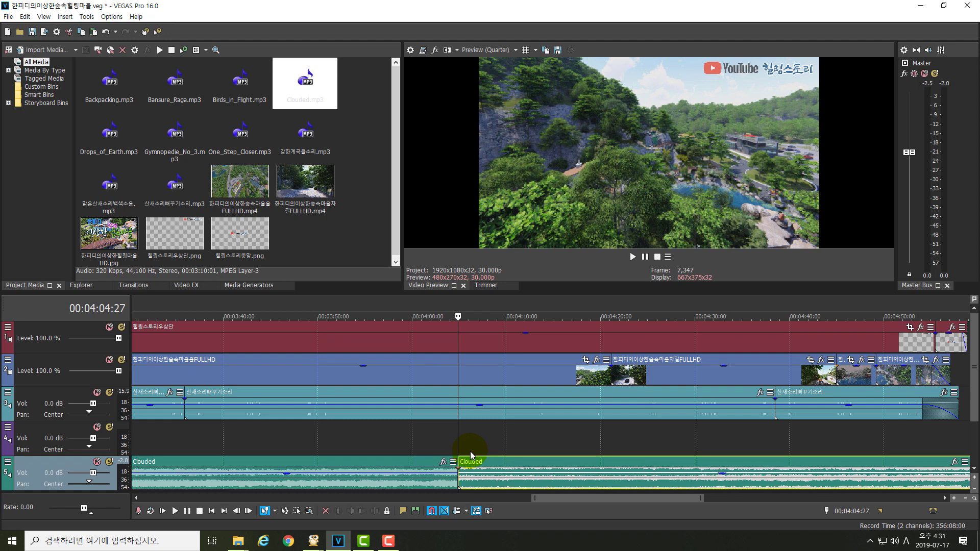
Step: Trim the start of the second Clouded piece and move it earlier so it ends just past the closing logo
left_click_drag(456, 373, 562, 387)
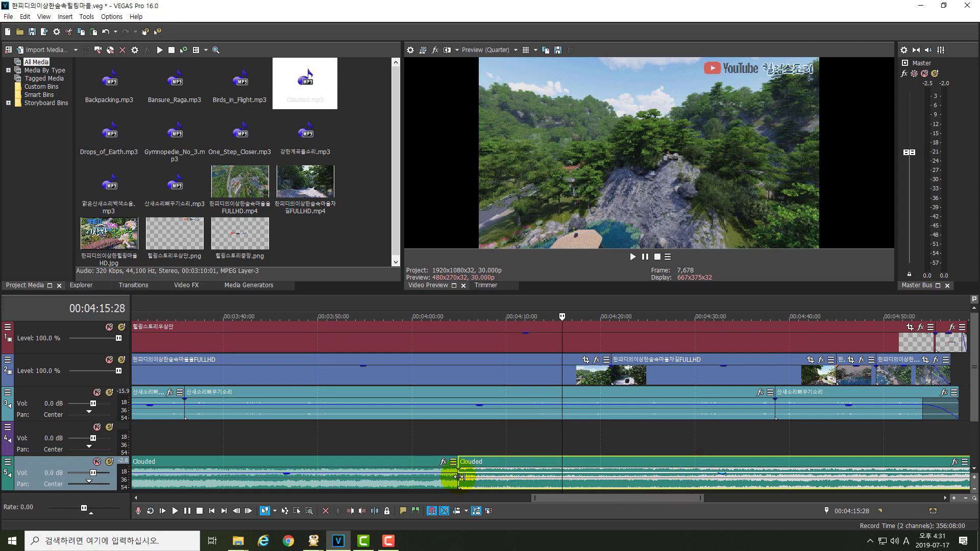
left_click_drag(459, 476, 815, 480)
left_click_drag(654, 497, 676, 498)
left_click(776, 462)
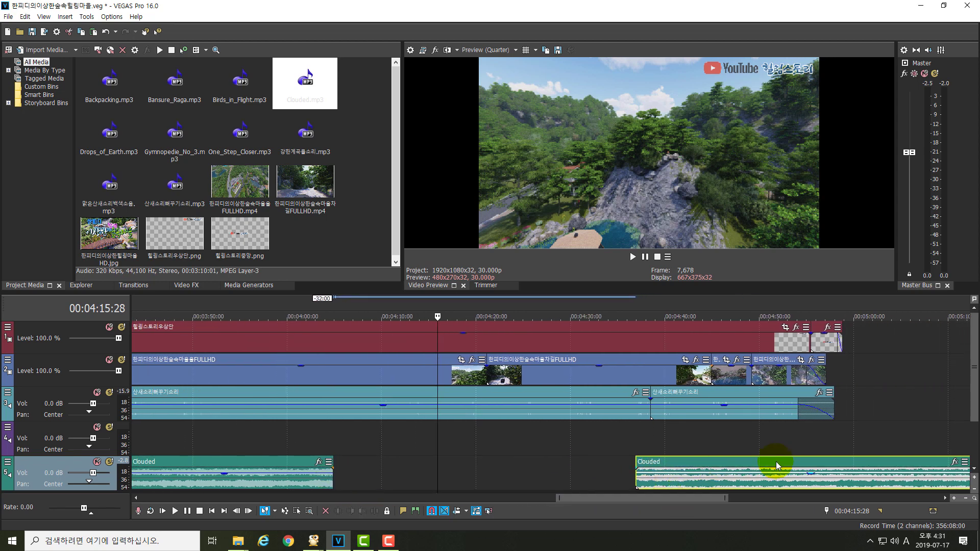
left_click_drag(770, 460, 510, 478)
left_click_drag(371, 477, 646, 468)
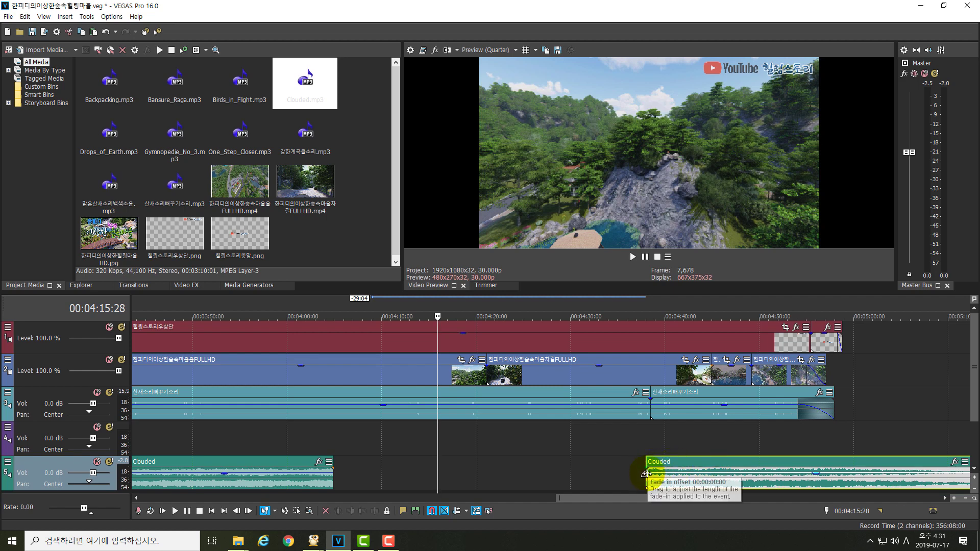
left_click_drag(707, 463, 561, 470)
Step: Check the ending in playback from 00:04:55:13 and extend the second Clouded piece's start back to the first piece's end
left_click(811, 308)
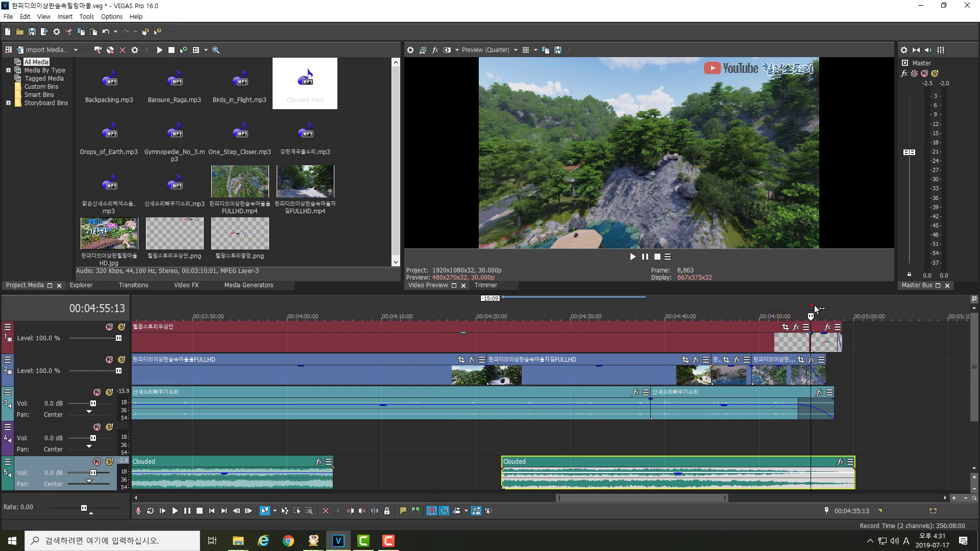
key("space")
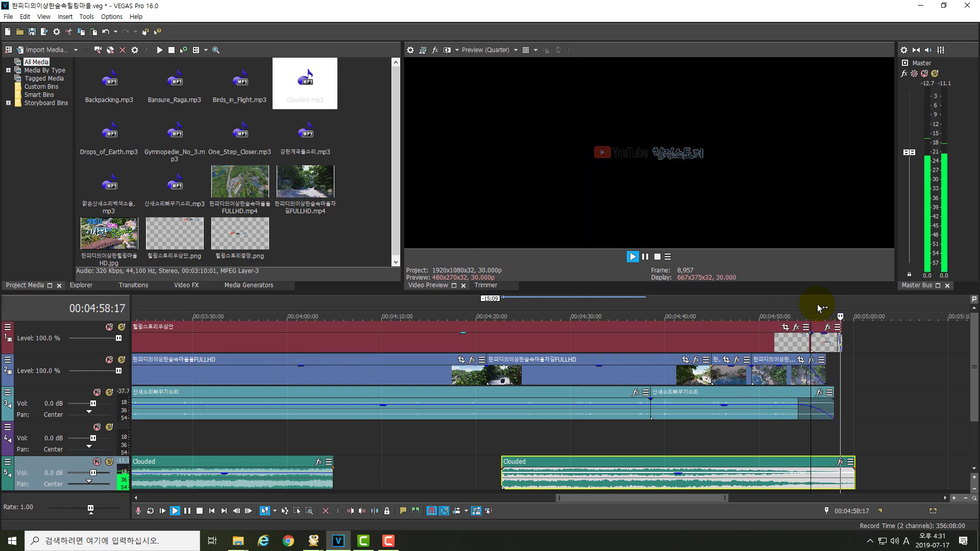
key("Return")
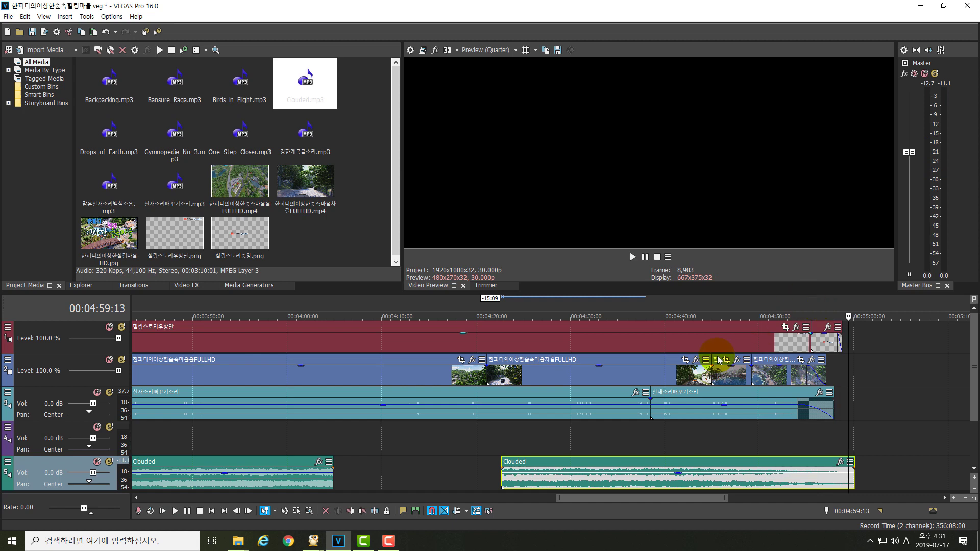
left_click_drag(501, 478, 334, 478)
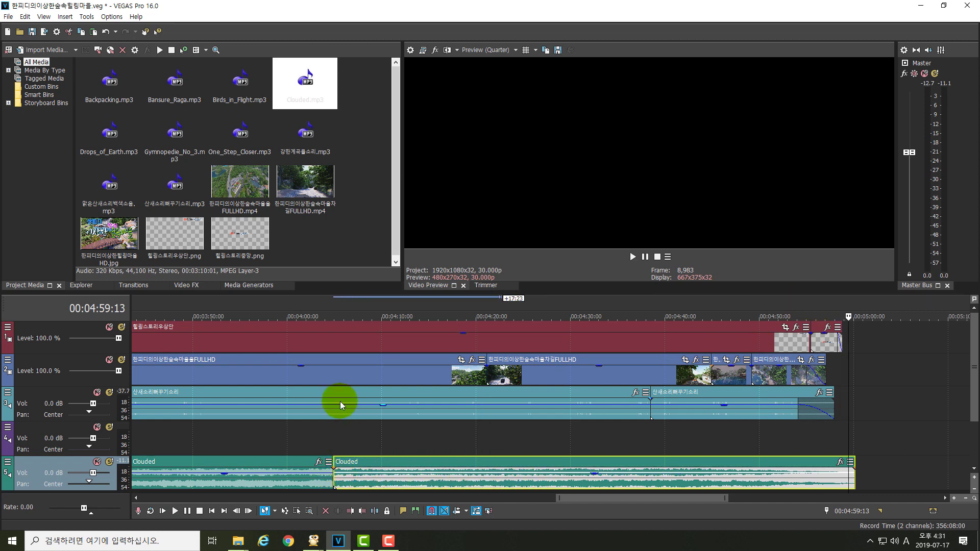
Step: Play the join between the two Clouded pieces from 00:04:02:19
left_click(296, 304)
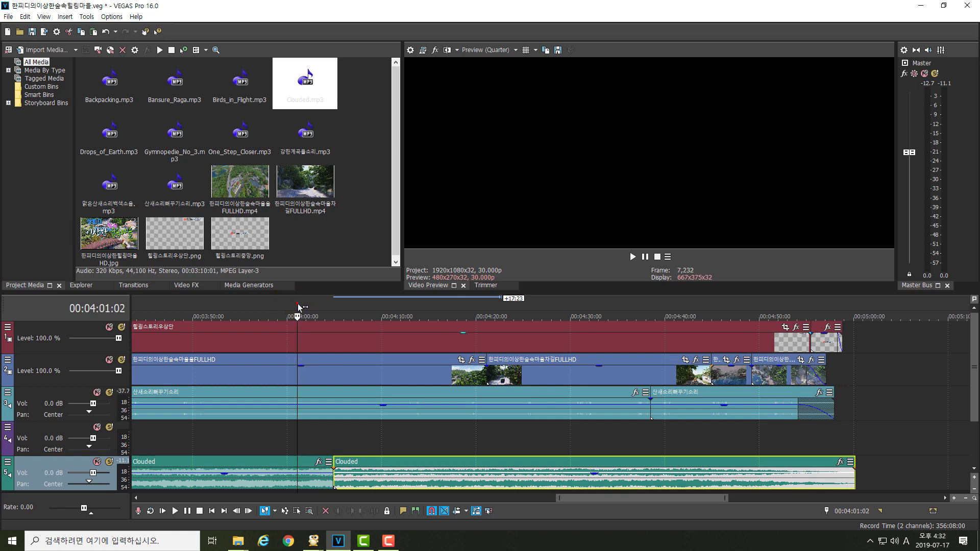
left_click_drag(301, 305, 312, 305)
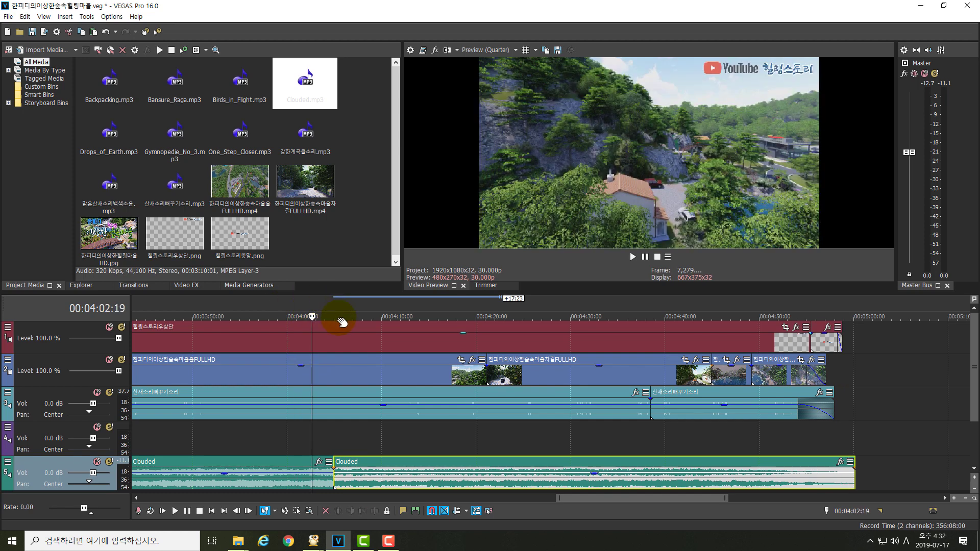
key("space")
key("space")
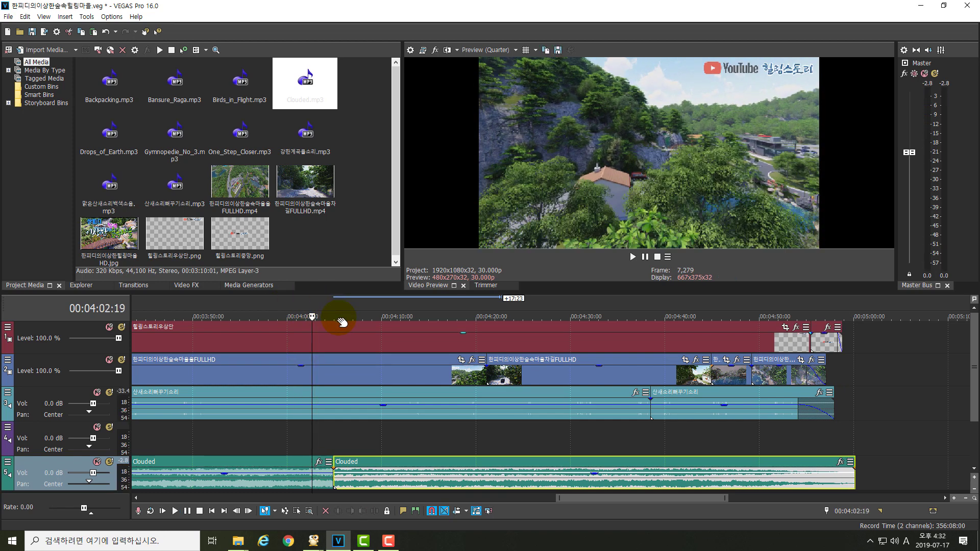
key("space")
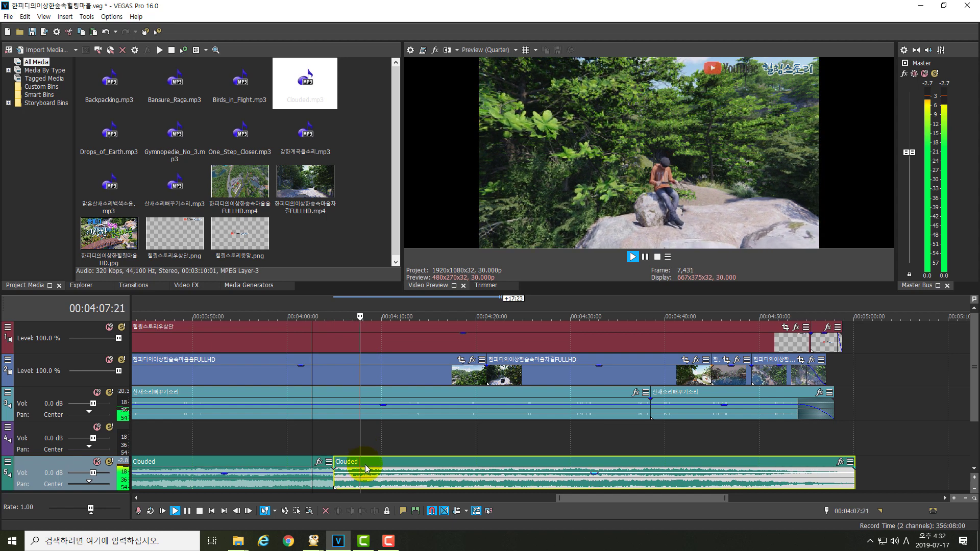
key("space")
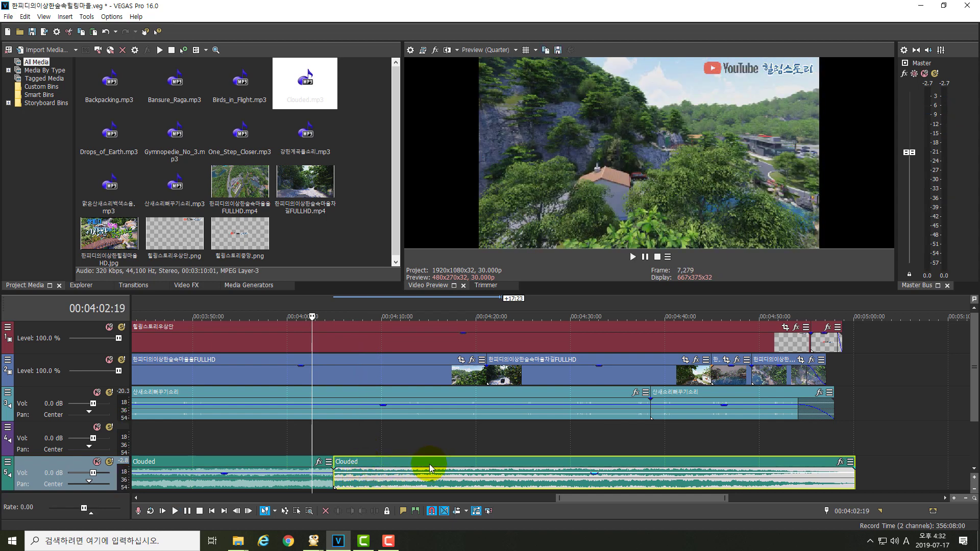
Step: Lengthen the facing ends of the two Clouded pieces and overlap them with a crossfade of about 3:15
left_click_drag(430, 463, 504, 466)
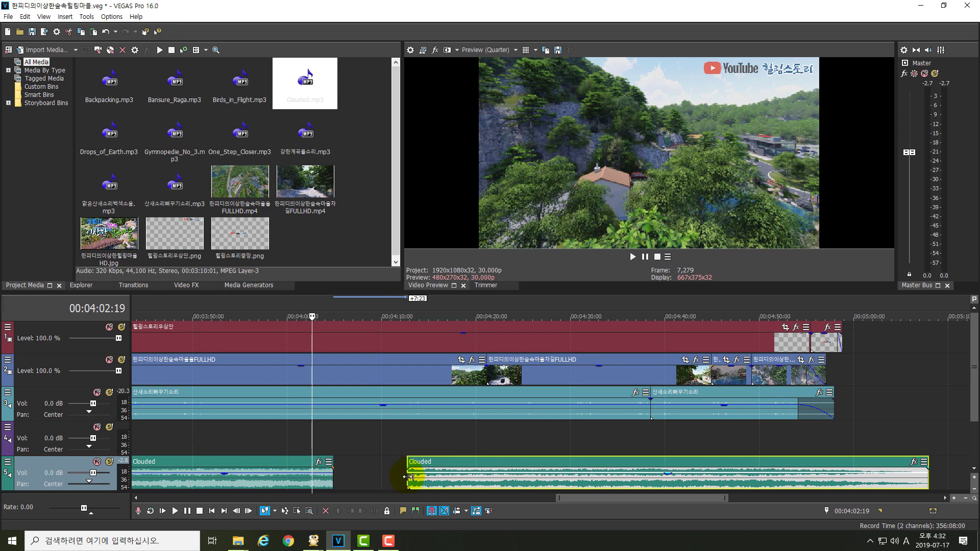
left_click_drag(401, 477, 380, 478)
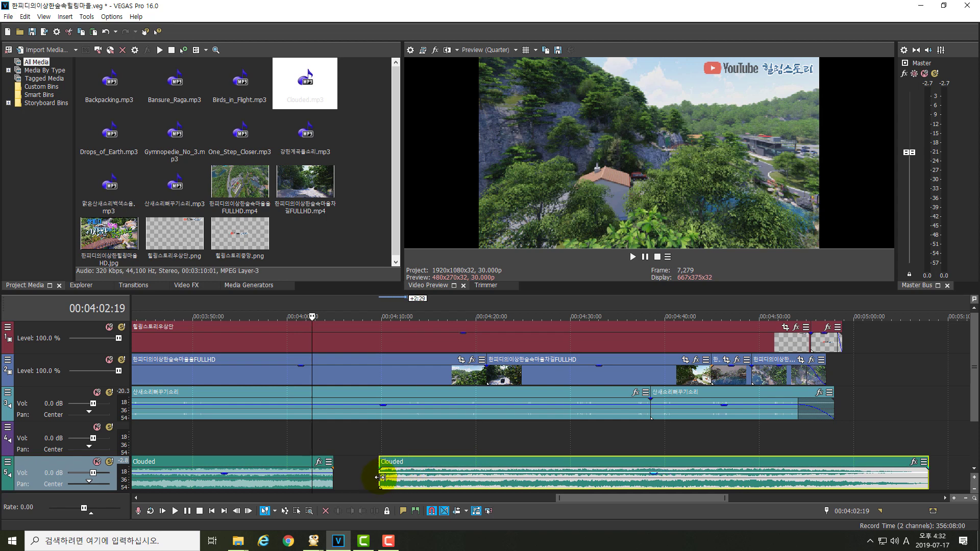
left_click(421, 468)
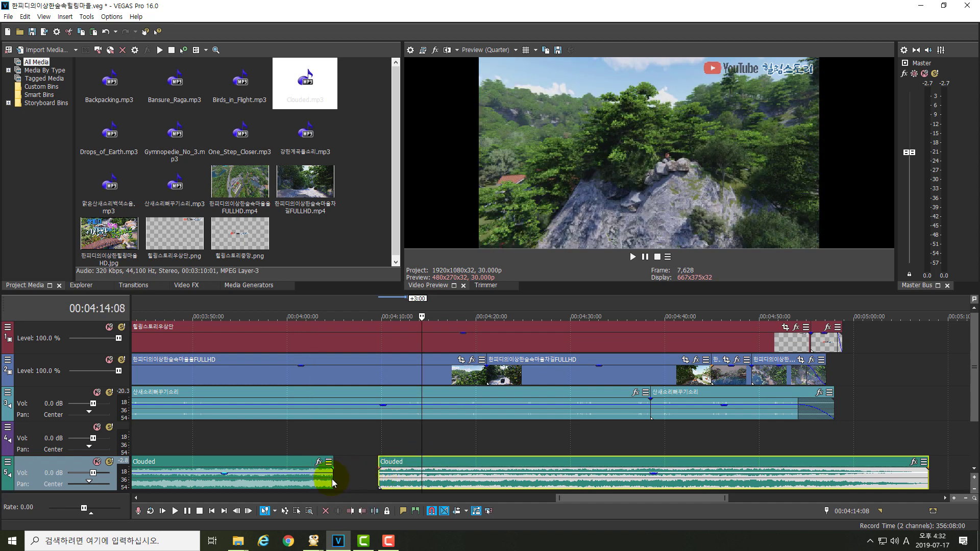
left_click_drag(333, 481, 349, 479)
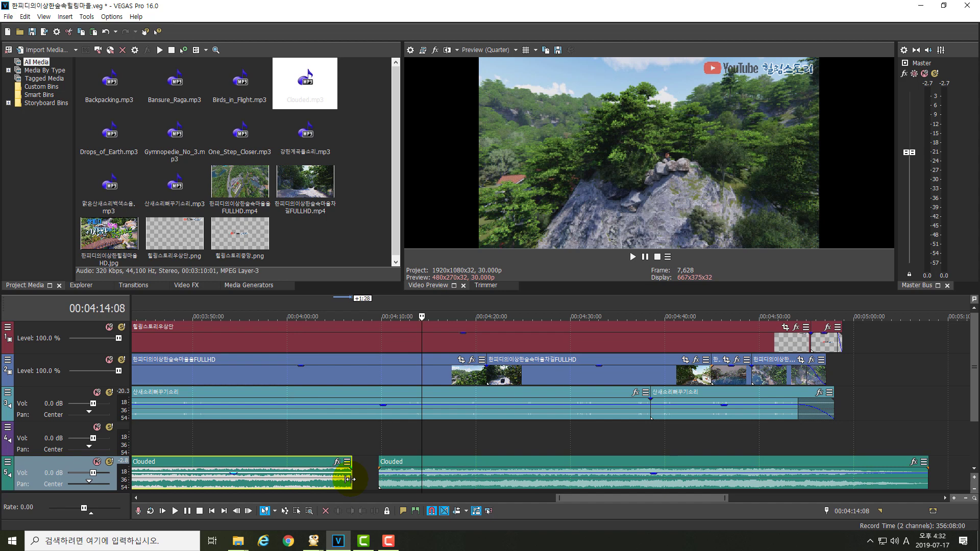
left_click_drag(430, 460, 372, 463)
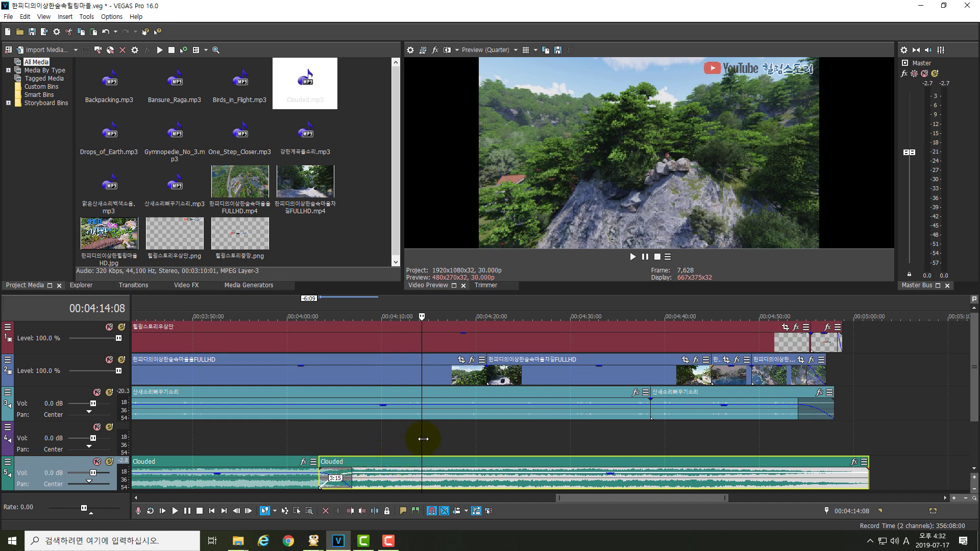
Step: Play the Clouded crossfade from 00:04:01:29, and the closing logo section with its music ending
left_click_drag(423, 439, 305, 441)
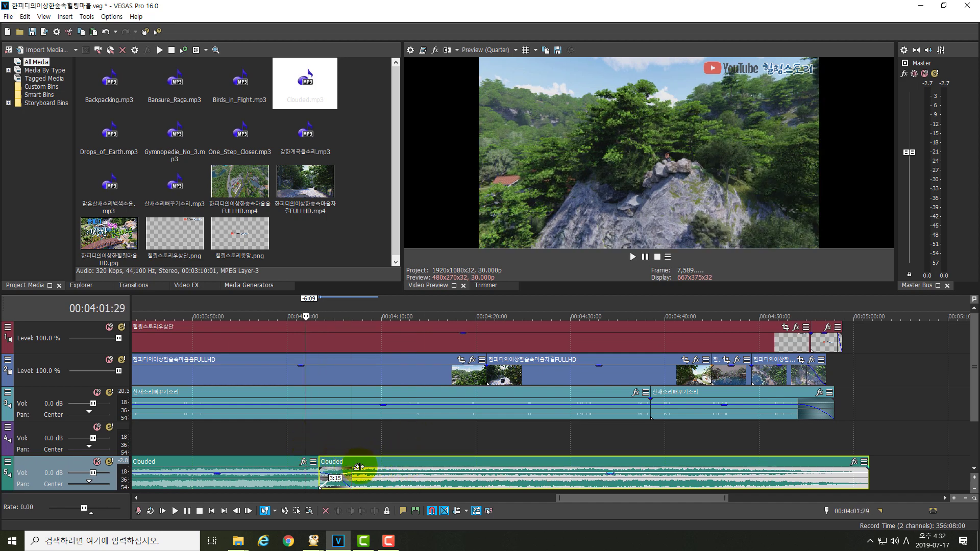
key("space")
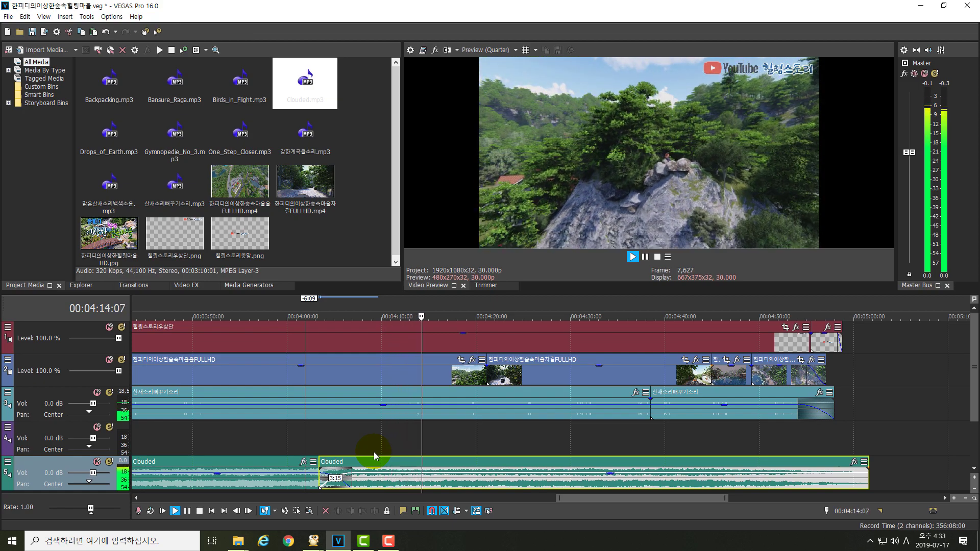
key("Return")
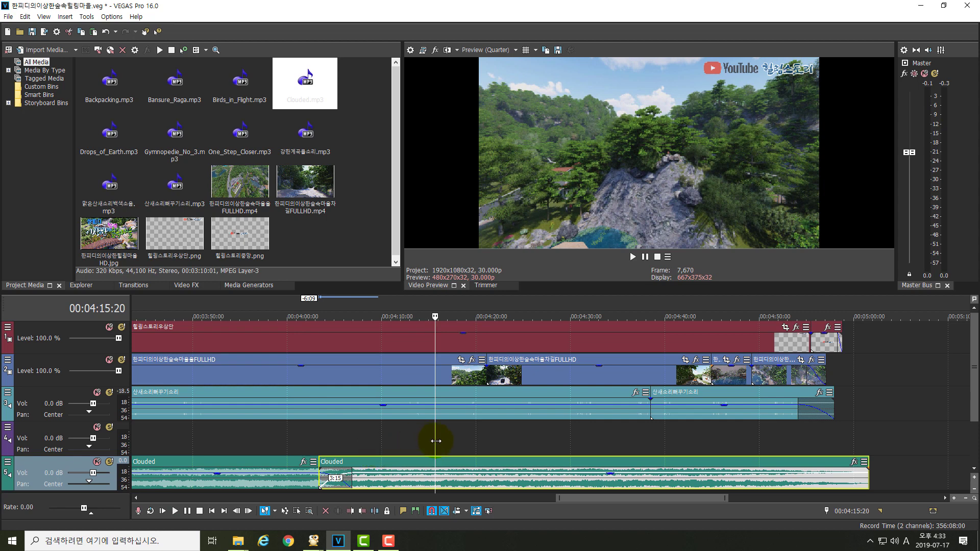
left_click_drag(436, 441, 331, 446)
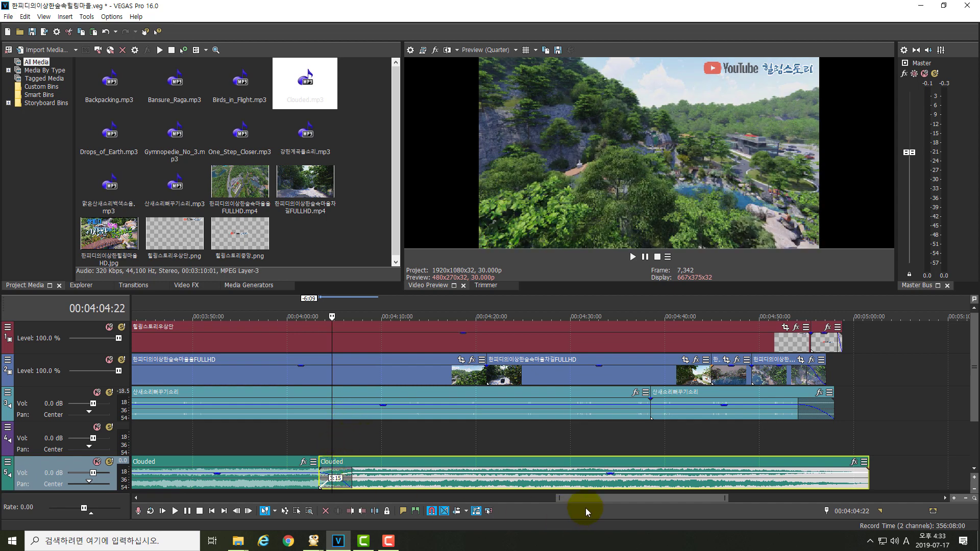
left_click(829, 311)
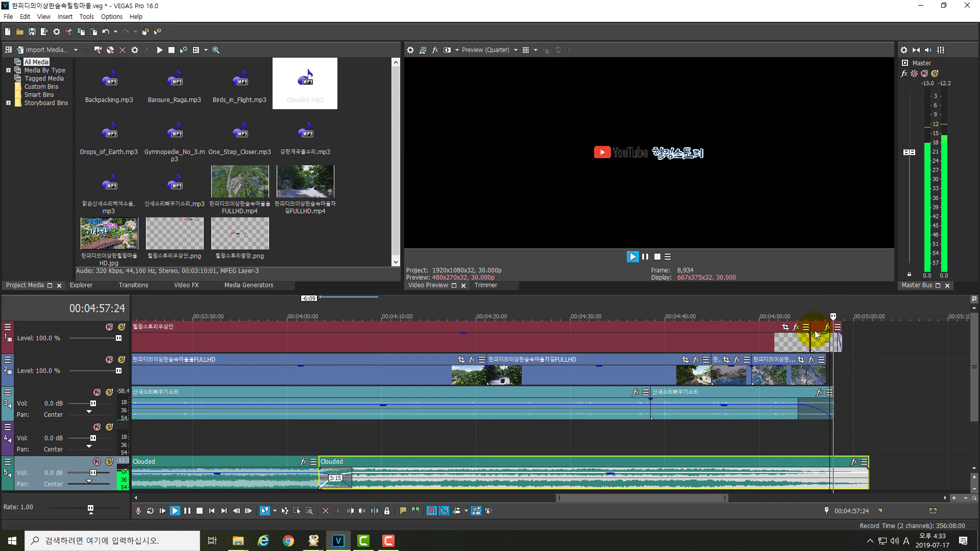
Step: Play the Drops_of_Earth music with the forest sound from 00:02:23:04 to check its loudness
left_click_drag(619, 498, 403, 500)
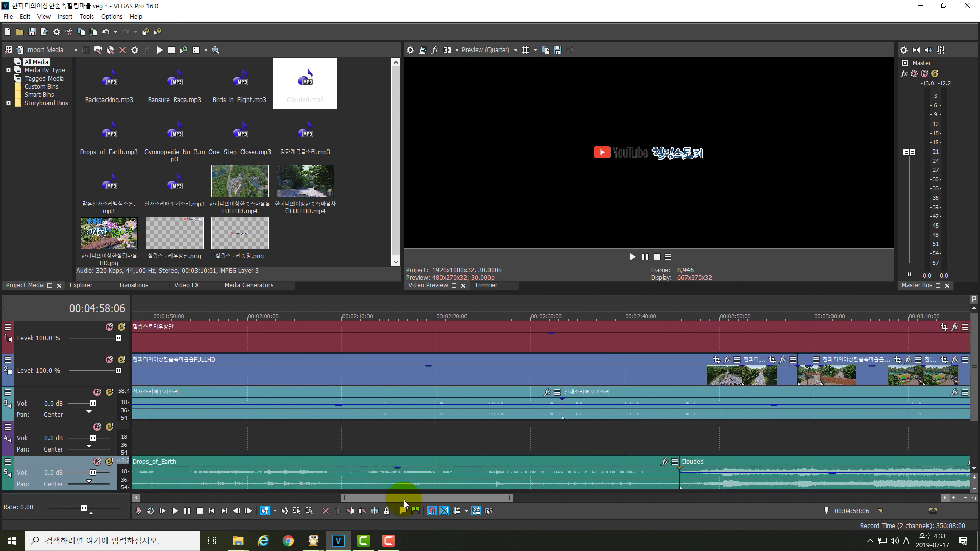
left_click(466, 307)
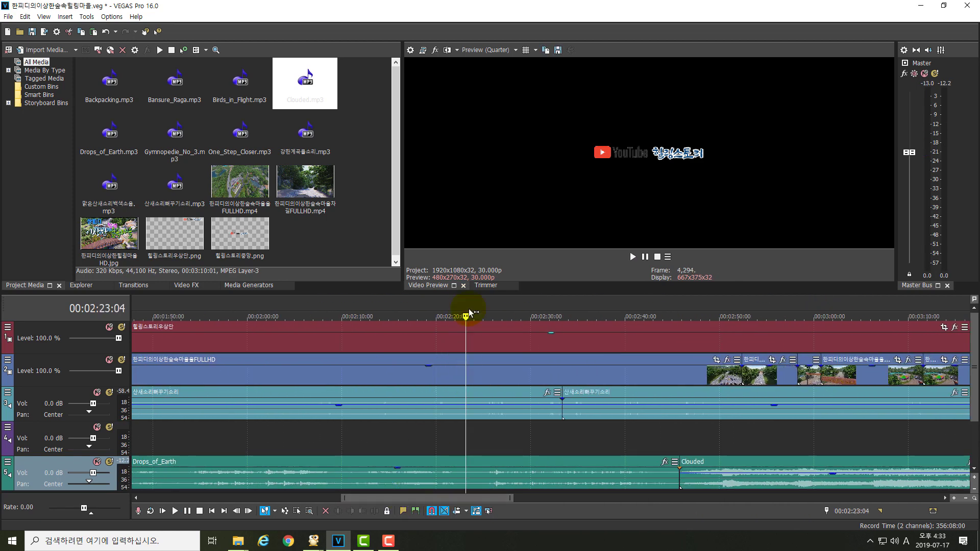
key("space")
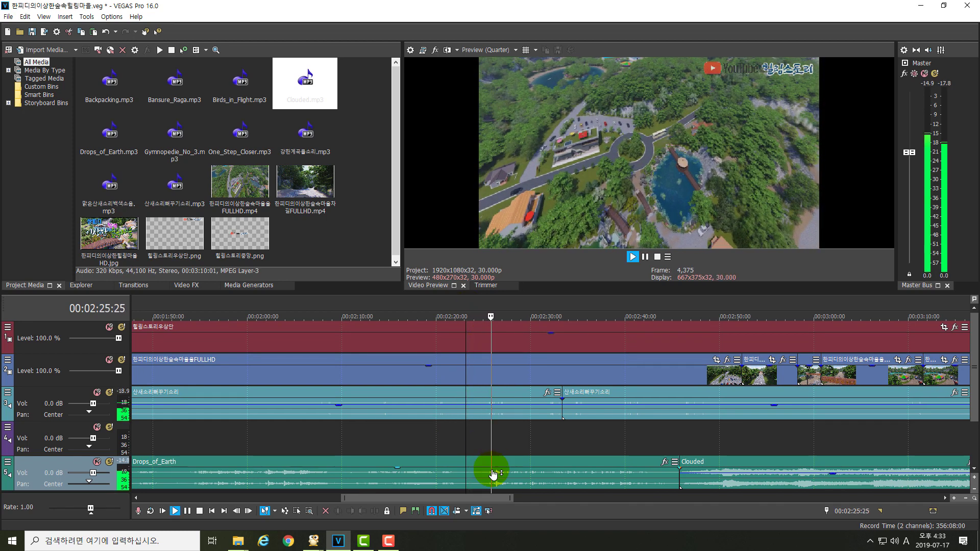
key("Return")
Step: Lower the gain of both Clouded pieces slightly to balance them with the quieter music before them
left_click_drag(464, 497, 586, 502)
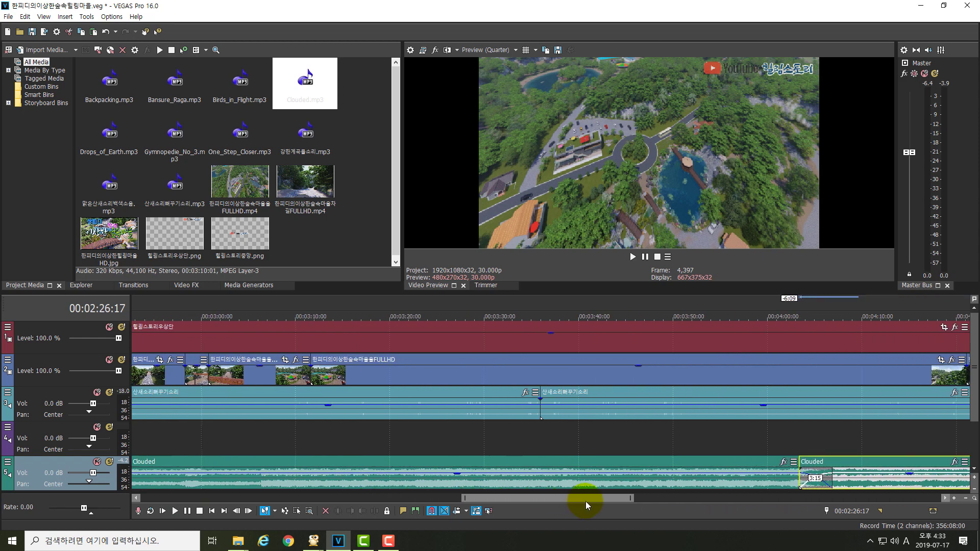
left_click(458, 474)
left_click_drag(457, 475, 458, 478)
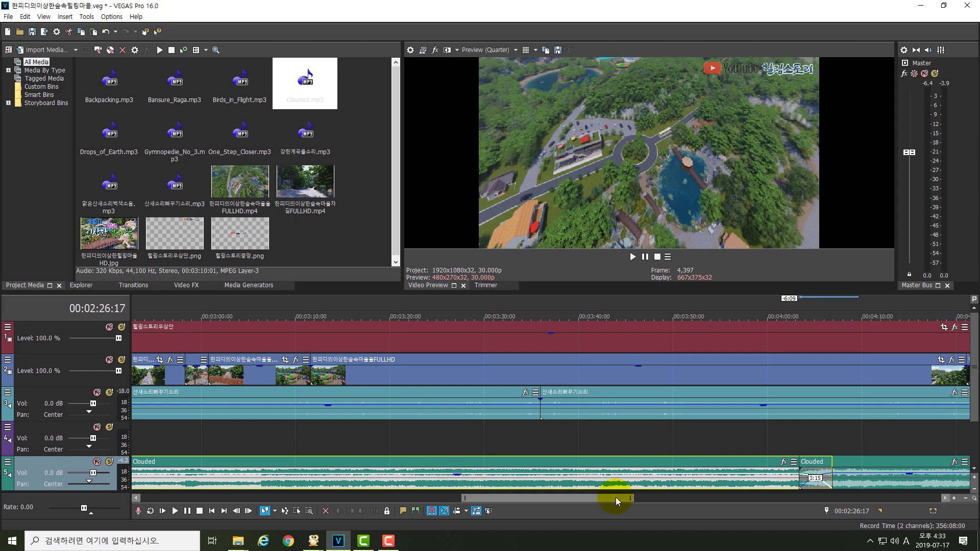
left_click_drag(615, 497, 701, 497)
left_click(654, 476)
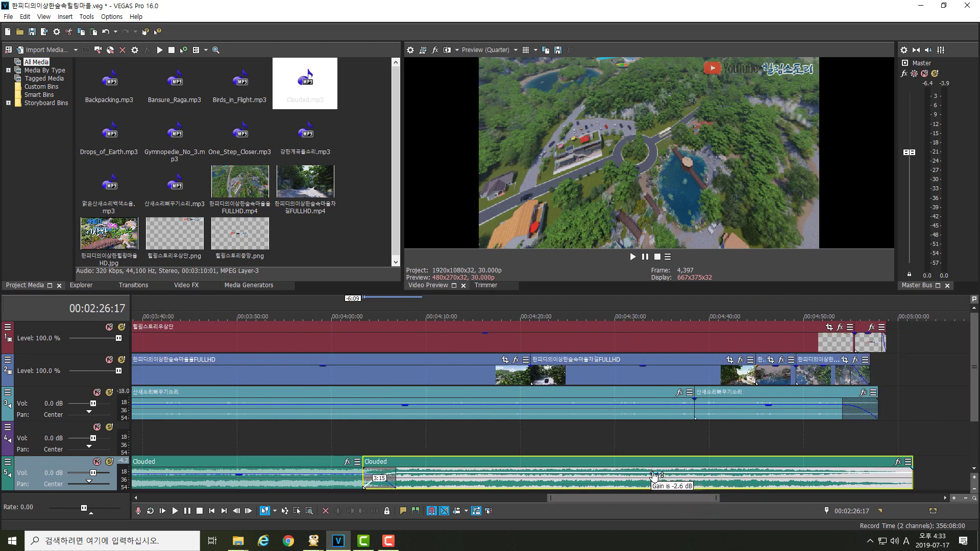
left_click_drag(655, 476, 655, 478)
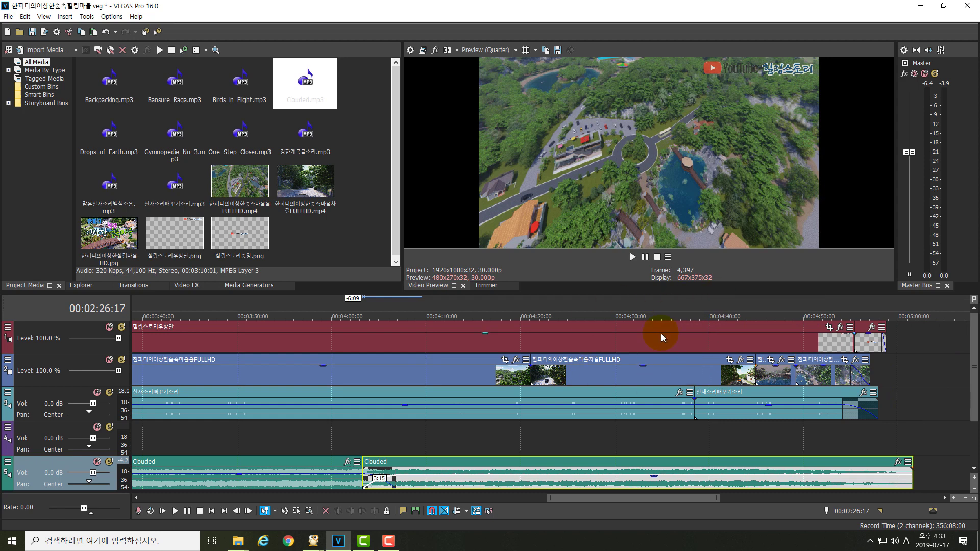
Step: Set the time selection to the whole project from 00:00:00:00 to 00:05:01:17 and save the project
double_click(670, 311)
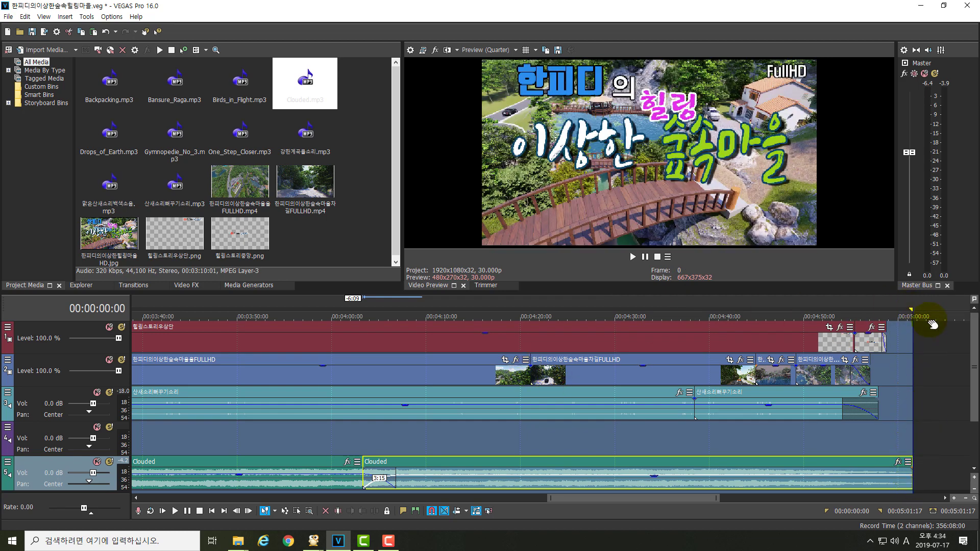
left_click_drag(572, 499, 151, 496)
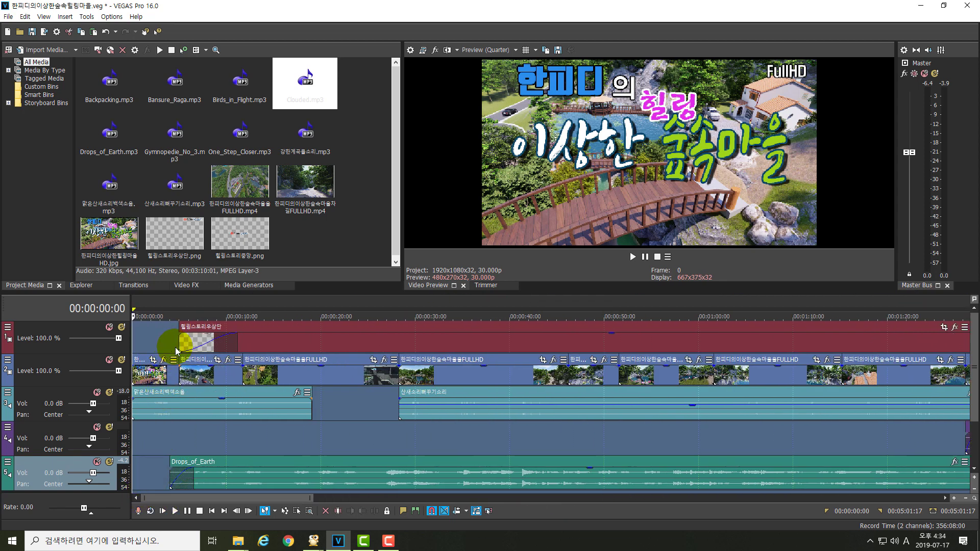
key("ctrl+s")
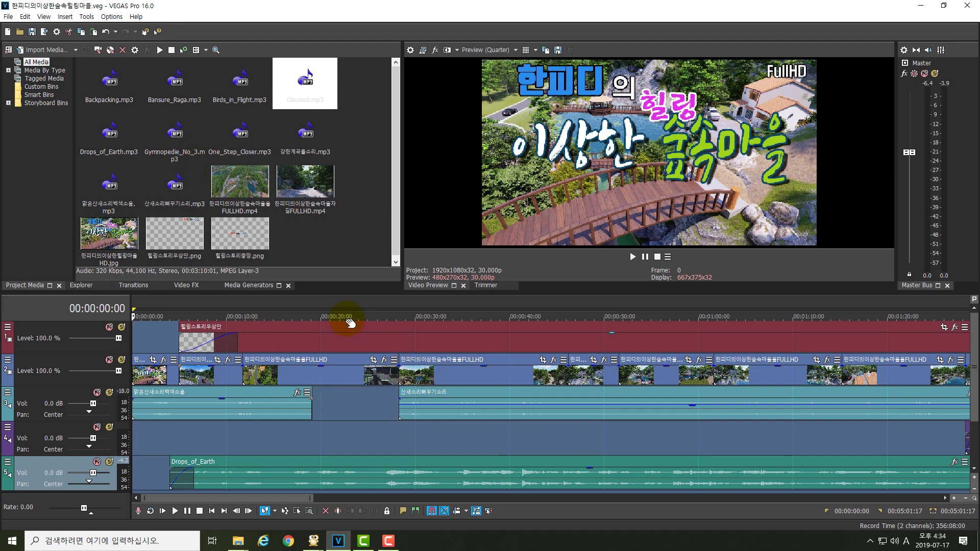
Step: Start Render As and set the output folder to D:\한피디숲속마을2\동영상, keeping the file name 한피디의이상한숲속힐링마을
left_click(12, 20)
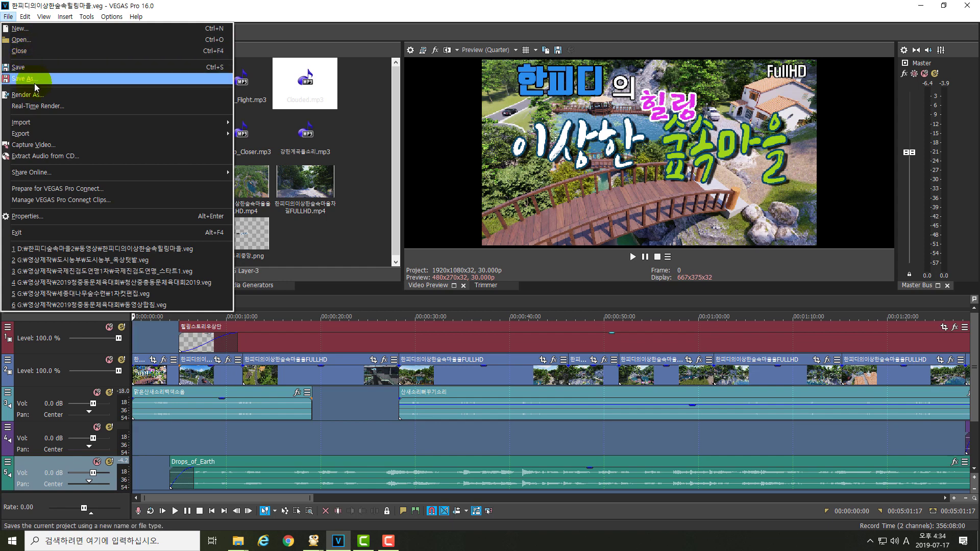
left_click(39, 95)
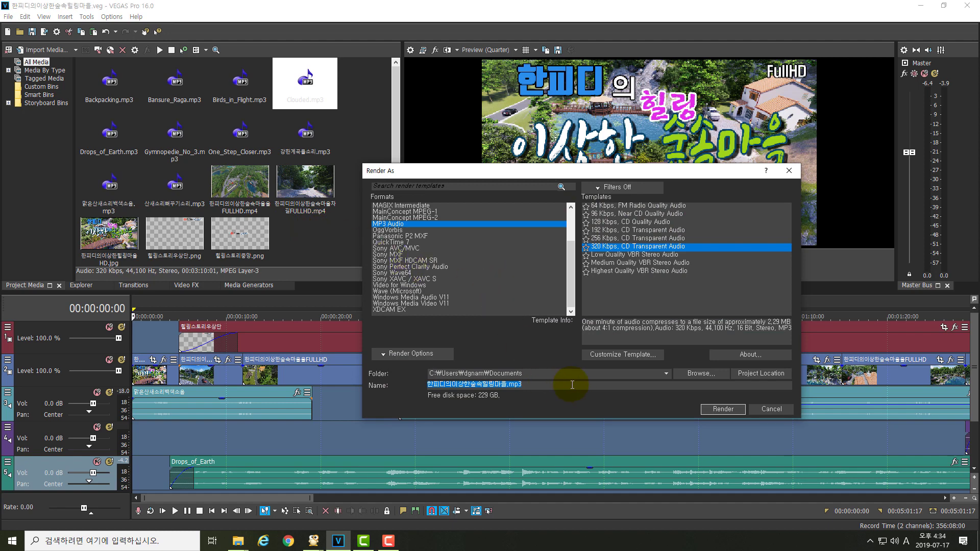
left_click(700, 374)
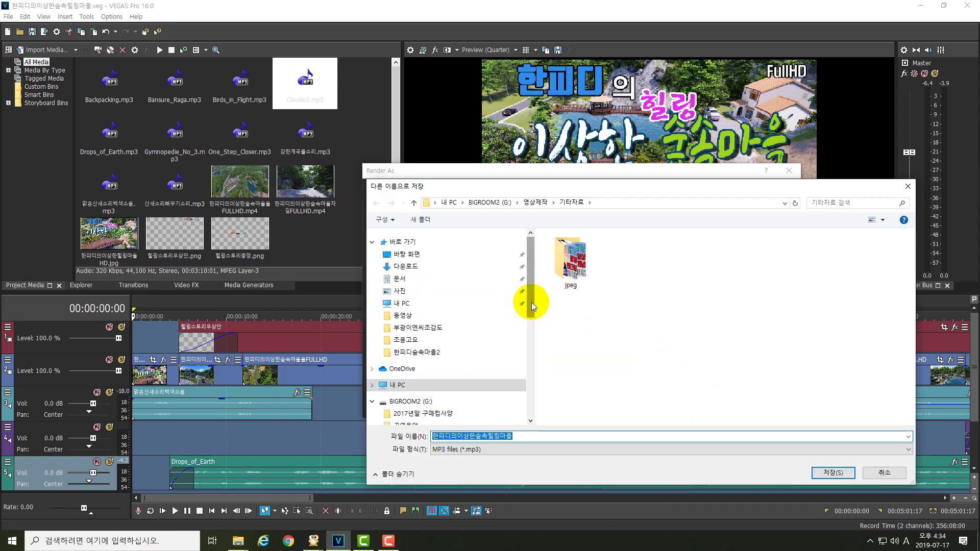
left_click_drag(531, 302, 527, 276)
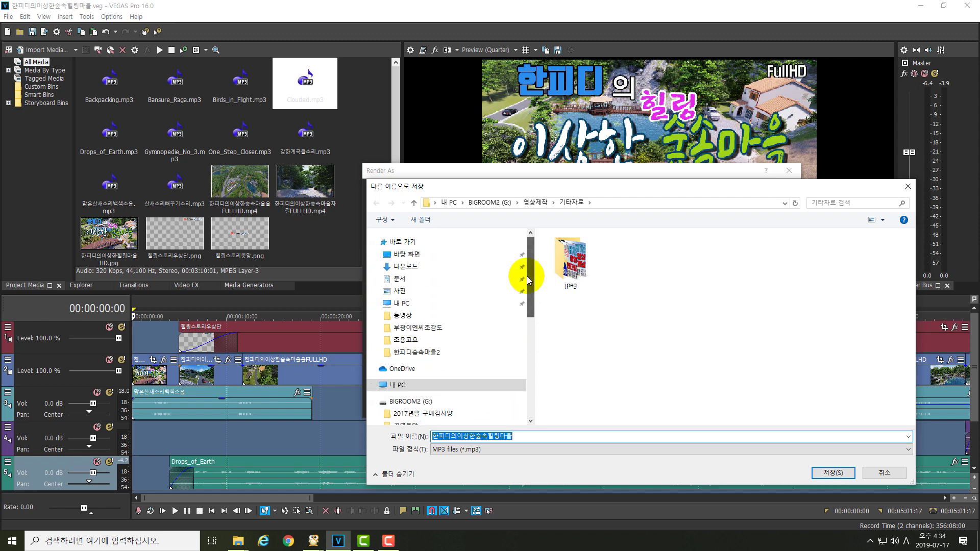
left_click(408, 304)
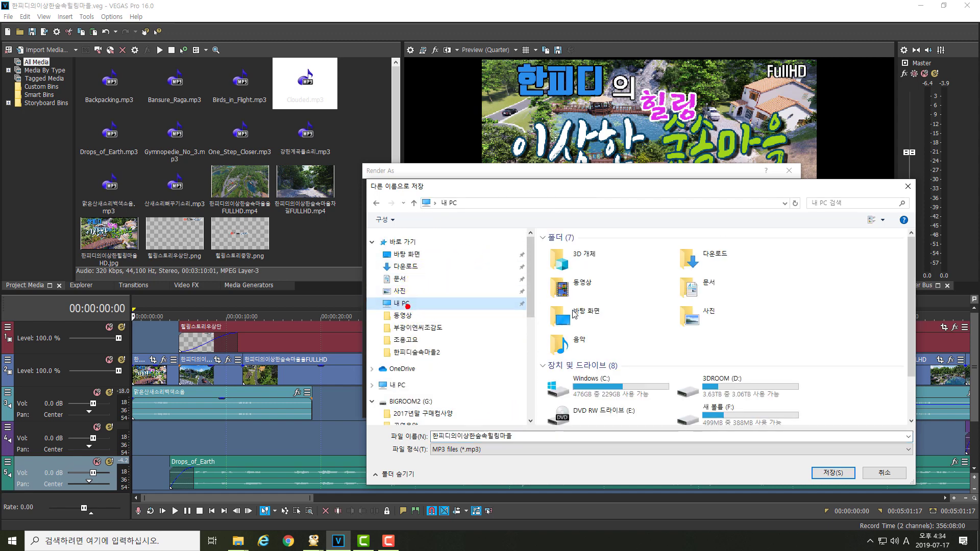
double_click(712, 392)
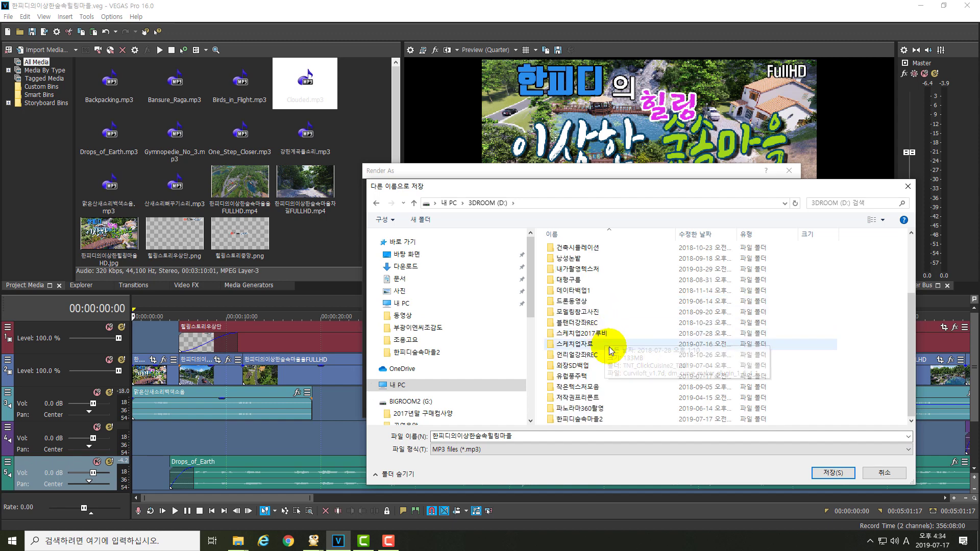
left_click(552, 422)
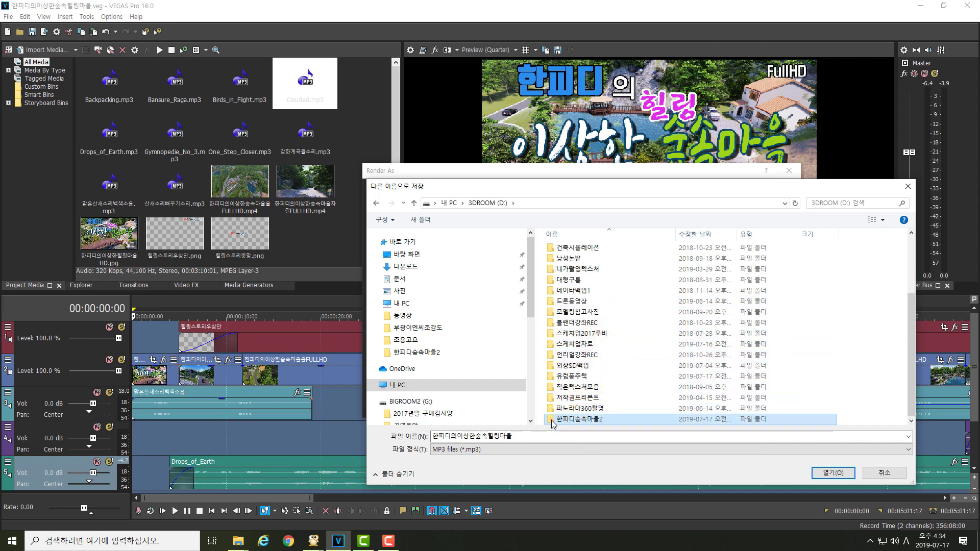
double_click(551, 422)
double_click(571, 261)
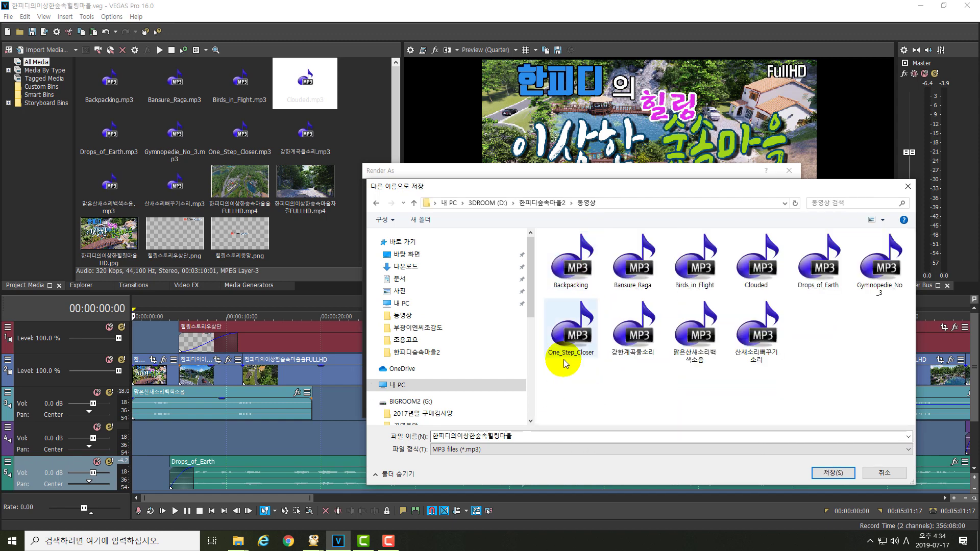
left_click(438, 436)
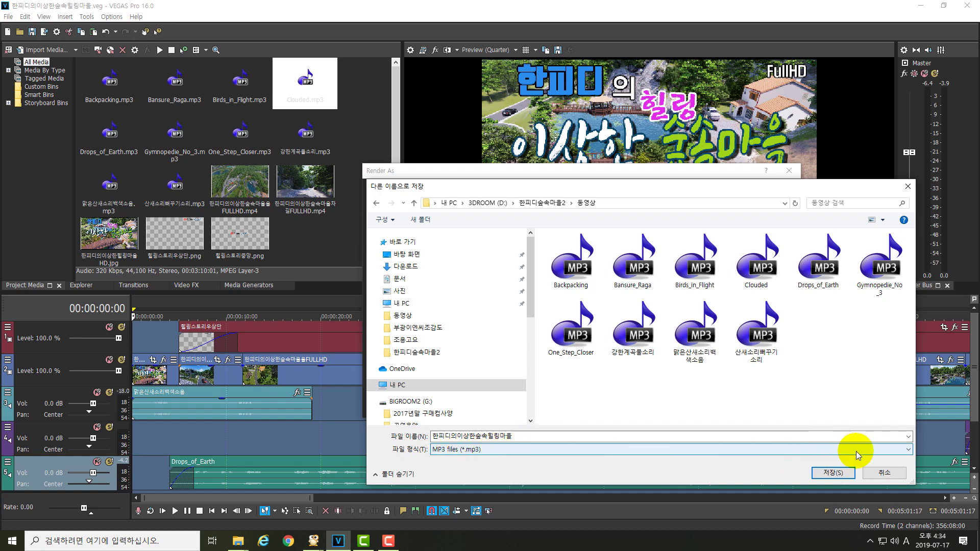
left_click(839, 474)
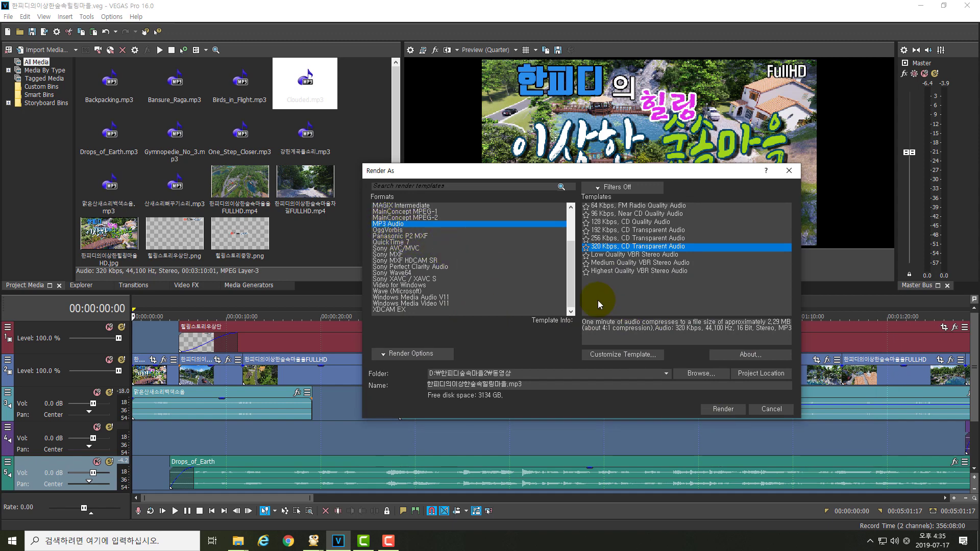
Step: Choose the MAGIX HEVC/AAC MP4 render format with the Internet HD 1080p 29.97 fps (NVIDIA NVENC) template
left_click_drag(568, 285, 574, 254)
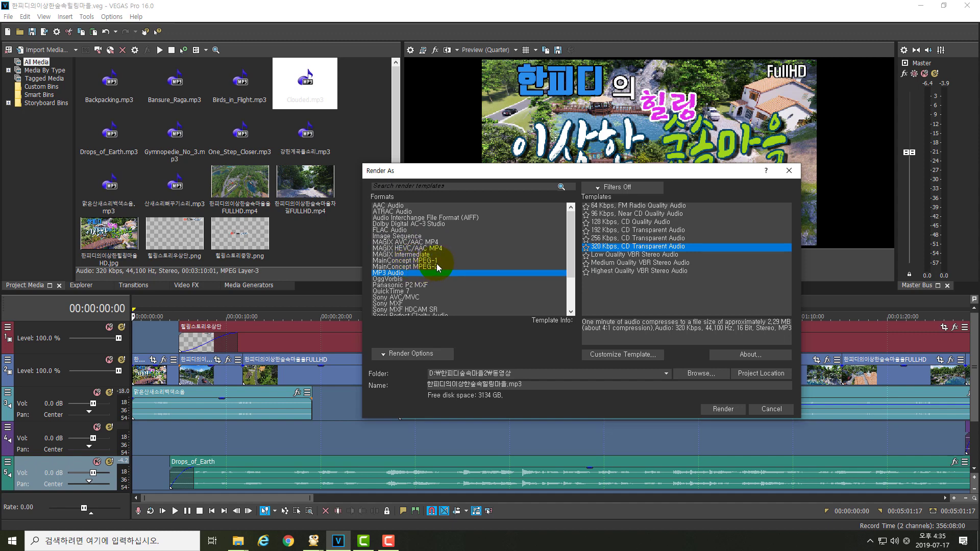
left_click(408, 242)
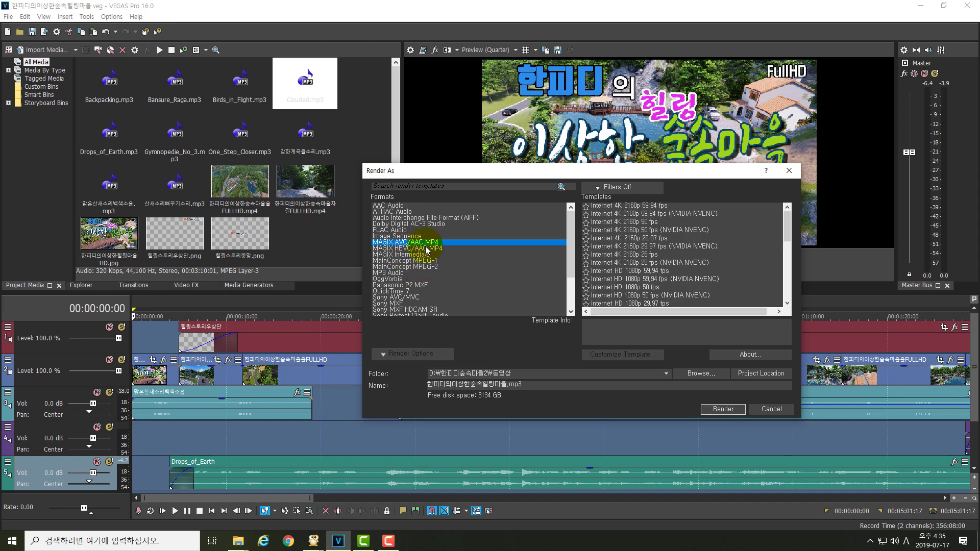
left_click(426, 249)
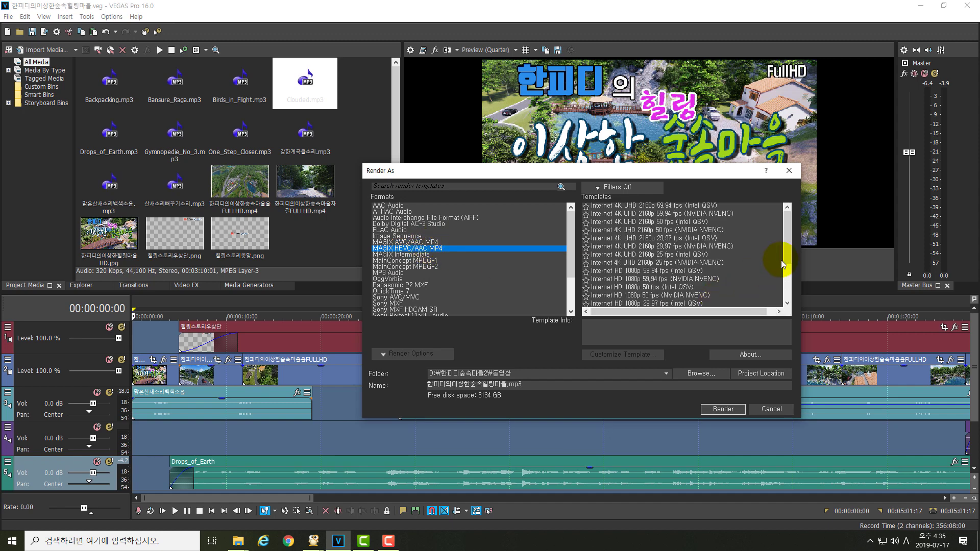
left_click_drag(786, 258, 783, 290)
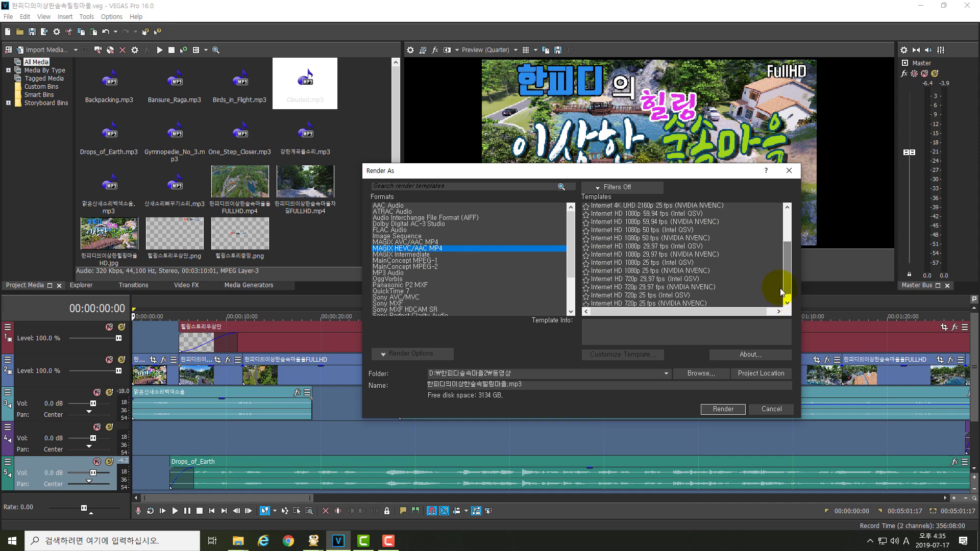
left_click(652, 255)
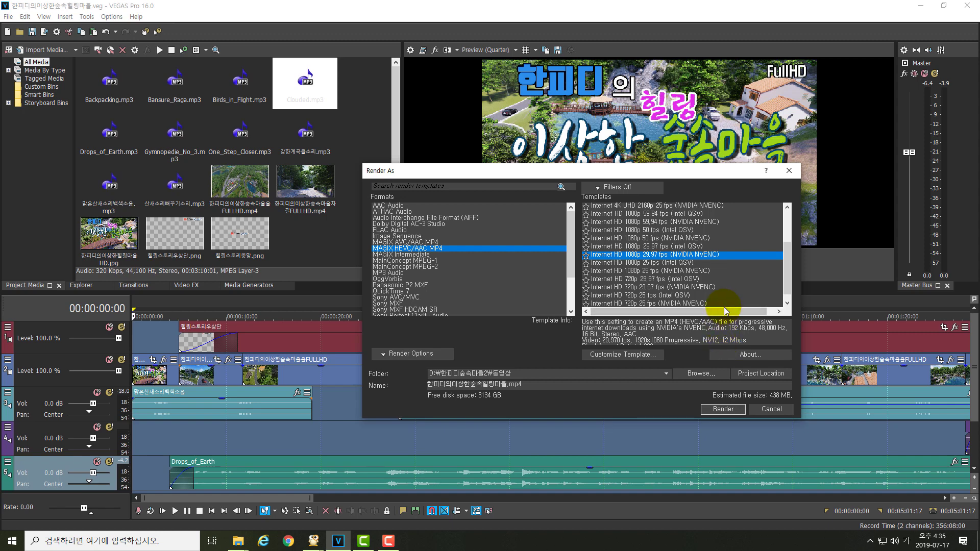
Step: Switch the render format to MAGIX AVC/AAC MP4 and try its Internet HD 1080p 29.97 fps (NVIDIA NVENC) template
left_click(428, 243)
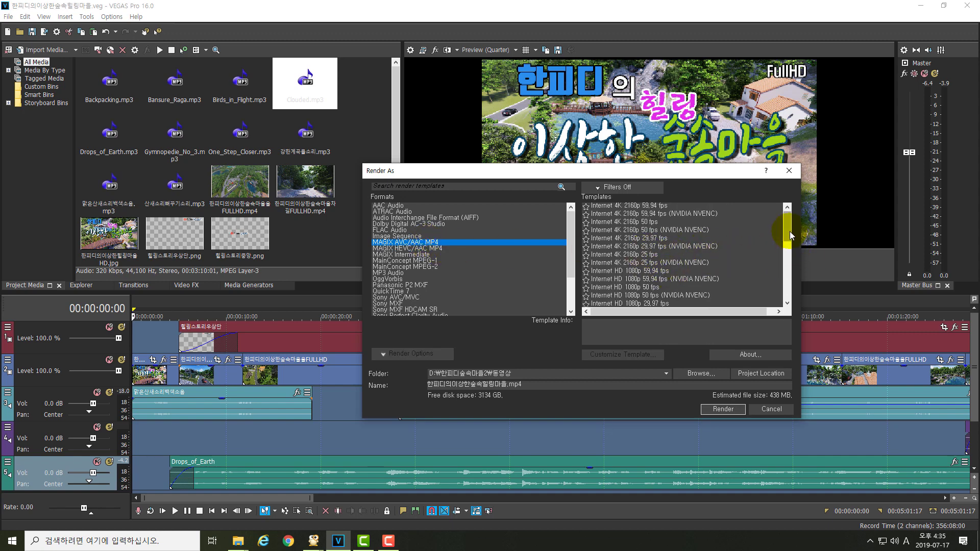
left_click_drag(789, 232, 784, 249)
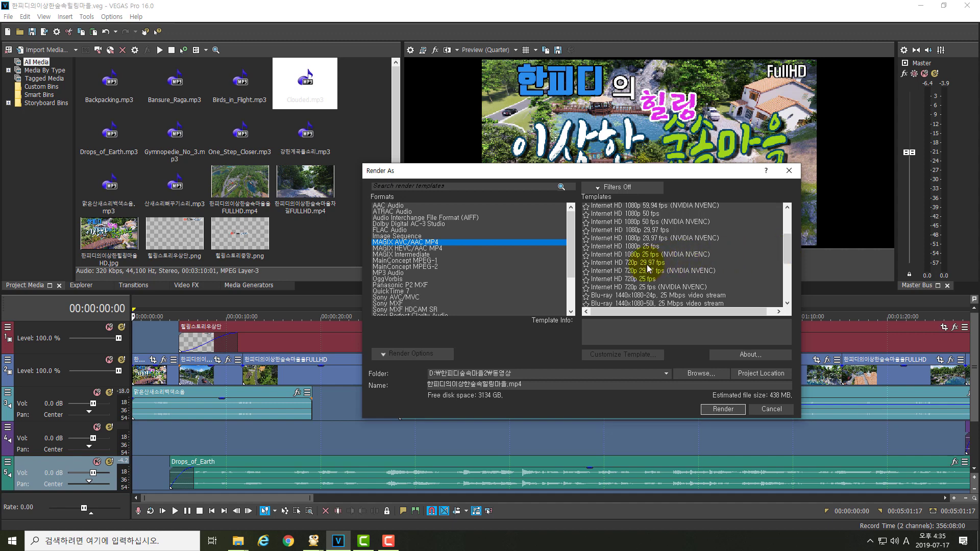
left_click(638, 238)
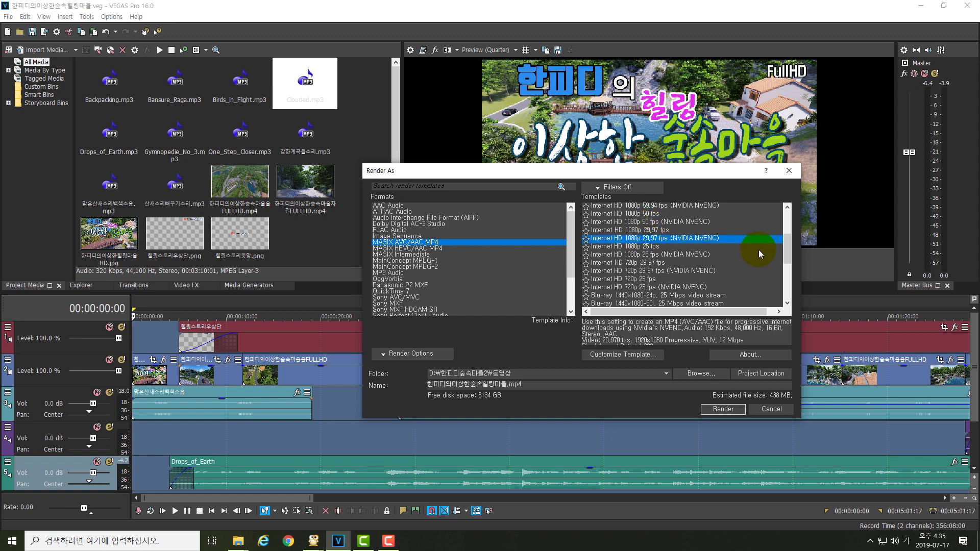
left_click_drag(788, 242, 796, 225)
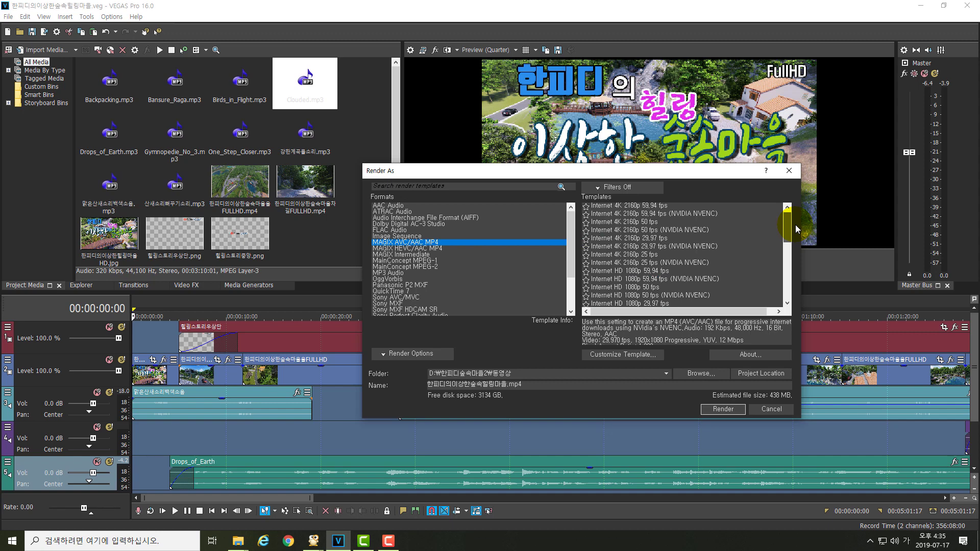
Step: Select the MAGIX HEVC/AAC MP4 template Internet HD 1080p 29.97 fps (NVIDIA NVENC) and open its custom settings
left_click(434, 249)
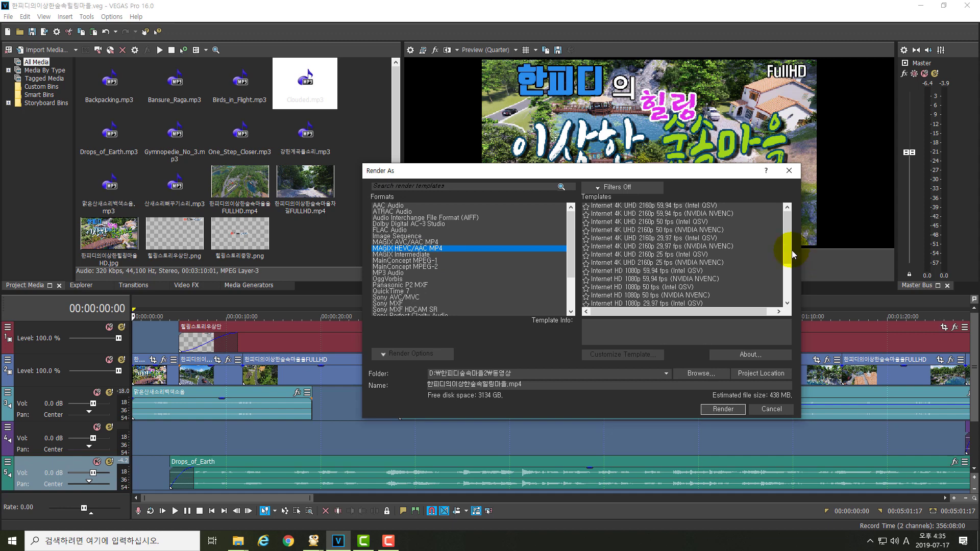
mouse_move(791, 250)
left_mouse_down()
mouse_move(785, 305)
mouse_move(791, 257)
left_mouse_up()
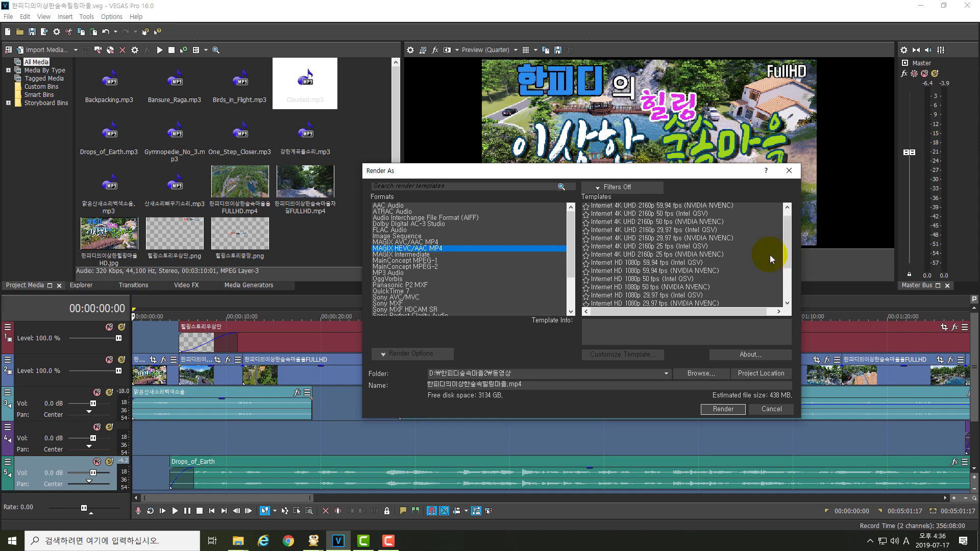
left_click_drag(788, 256, 789, 261)
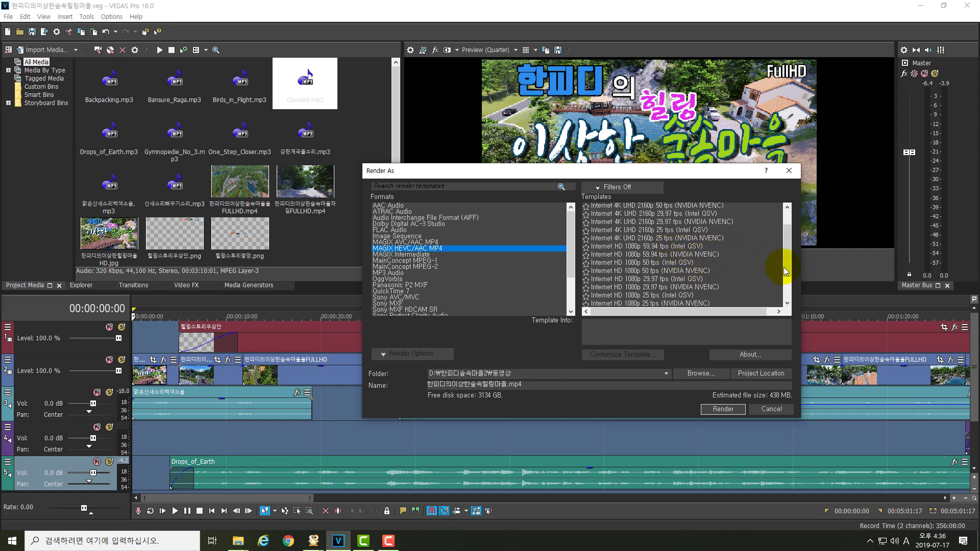
left_click_drag(784, 268, 785, 274)
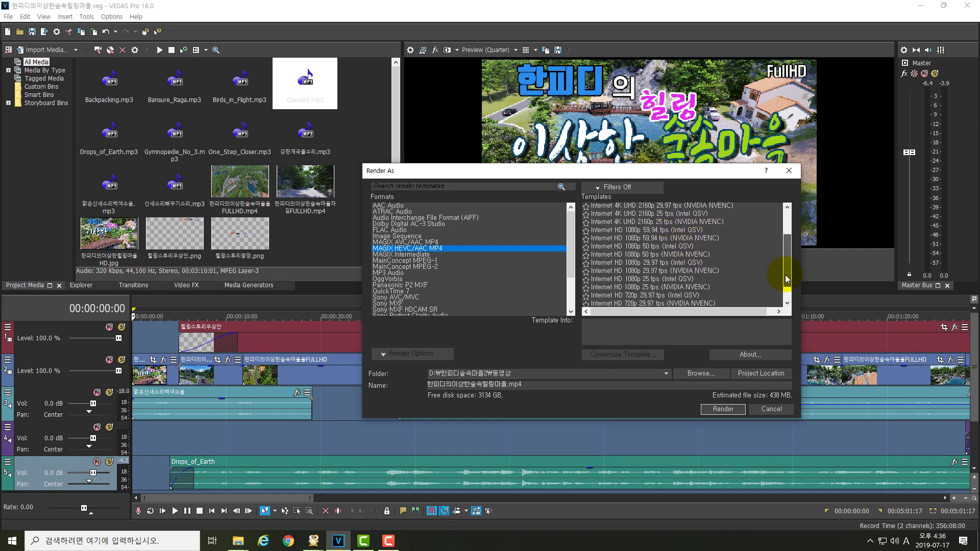
left_click(665, 270)
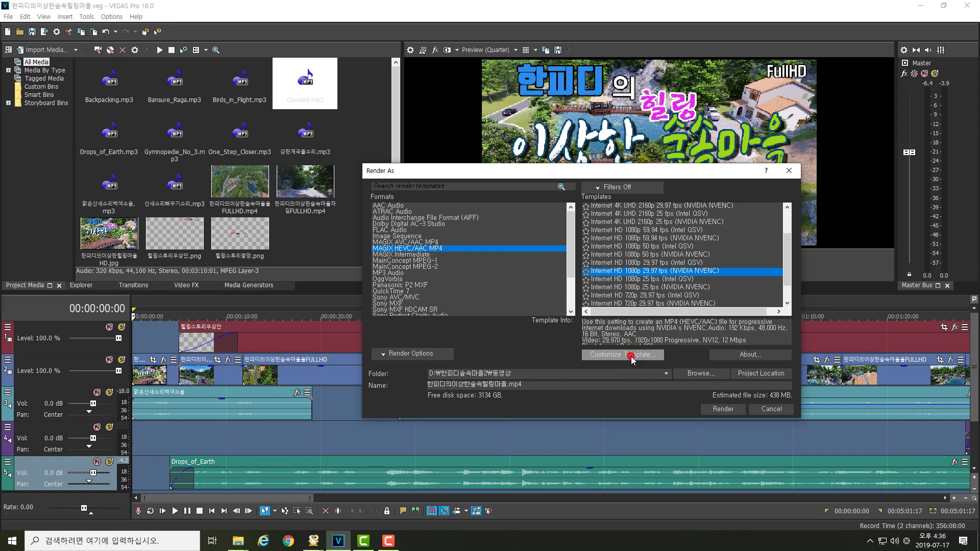
left_click(631, 356)
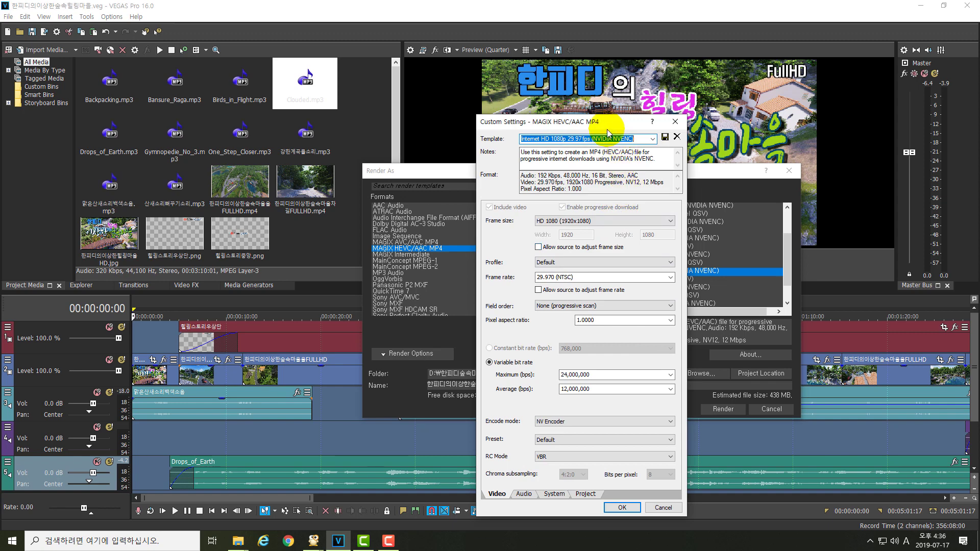
left_click(566, 390)
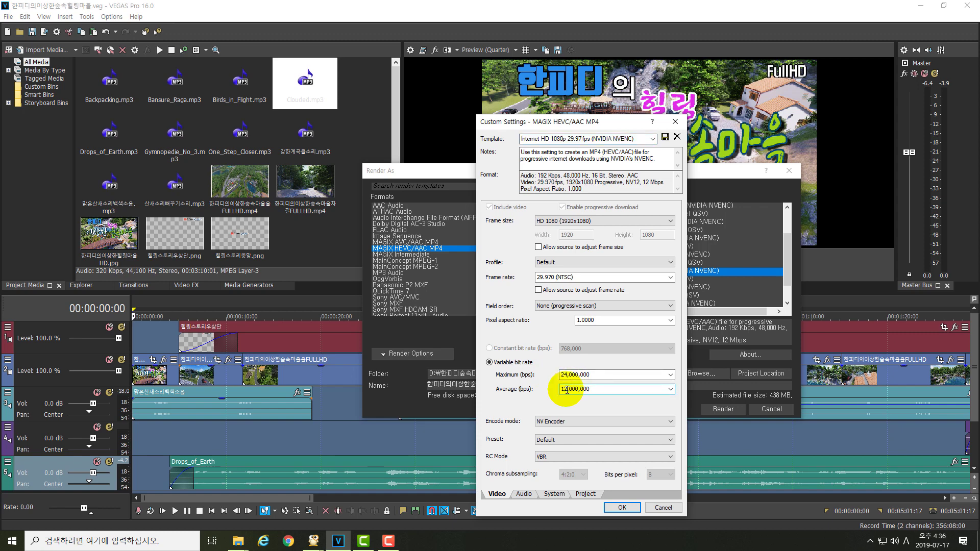
left_click_drag(568, 391, 562, 391)
type("18")
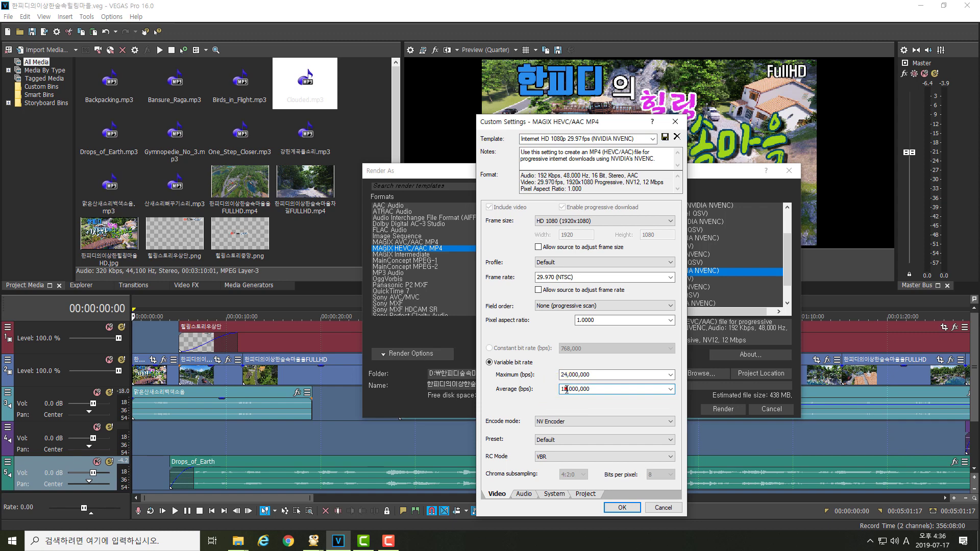
key("ctrl+z")
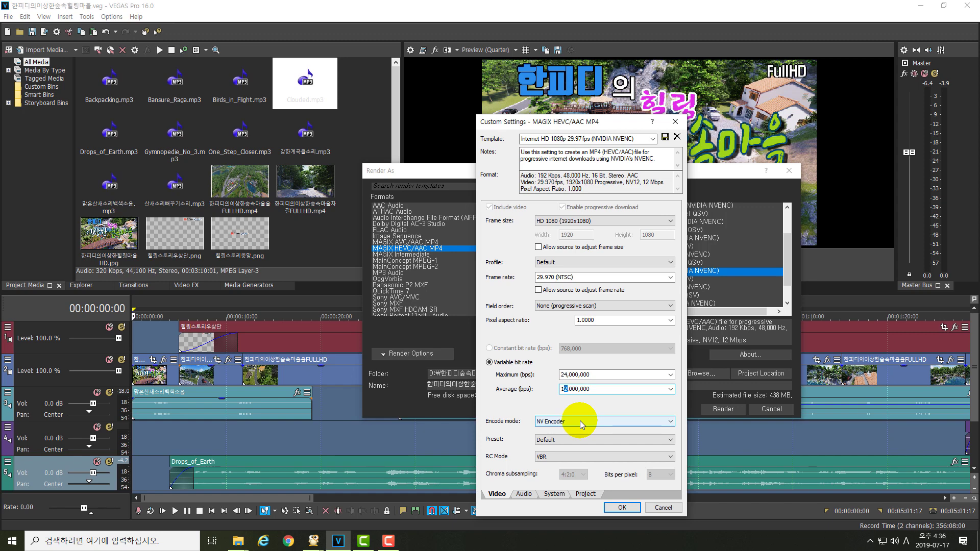
type("7")
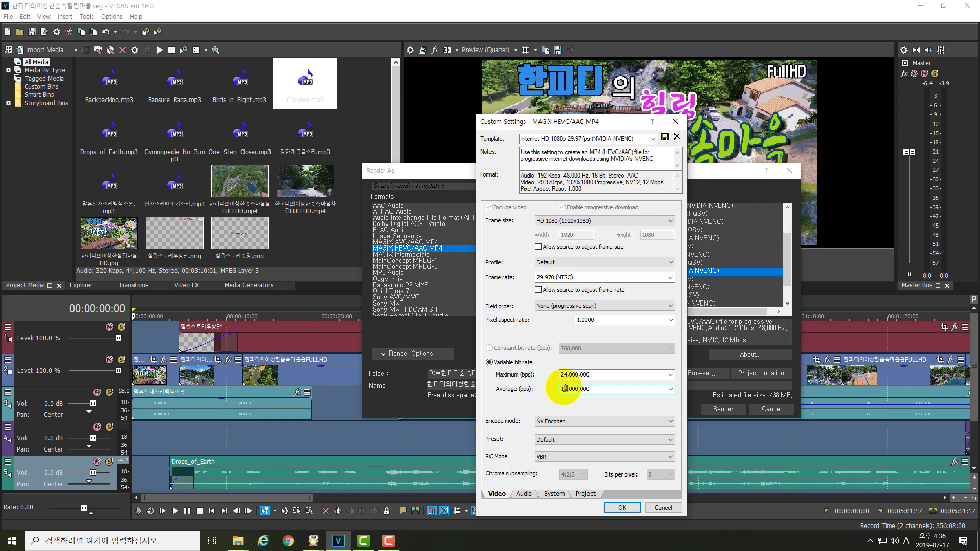
Step: Set the average variable bit rate to 20,000,000 bps in the HEVC template's custom settings
left_click_drag(568, 388, 564, 389)
left_click(566, 389)
key("BackSpace")
key("BackSpace")
type("20")
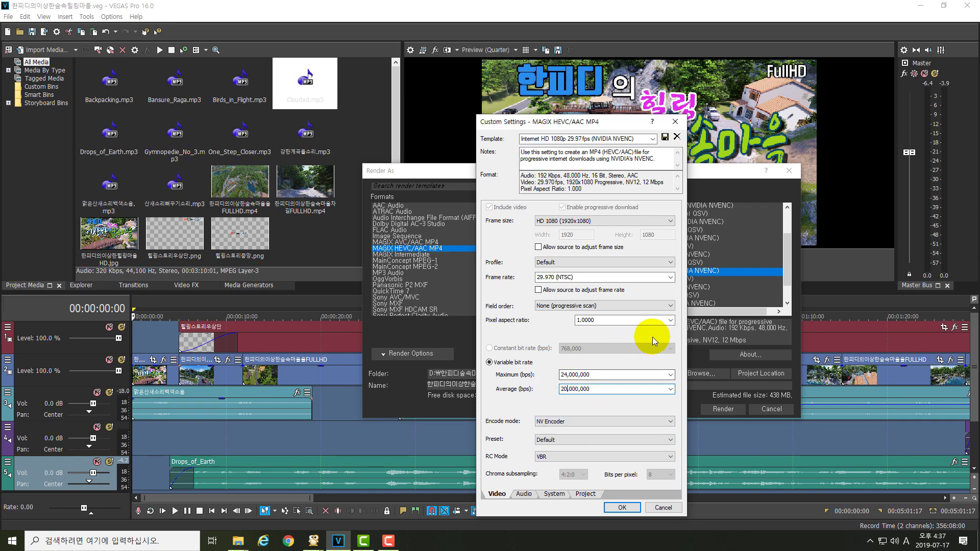
Step: Rename the customised render template to Internet HD 1080p 29.97 fps_20Mbps and save it
left_click(664, 137)
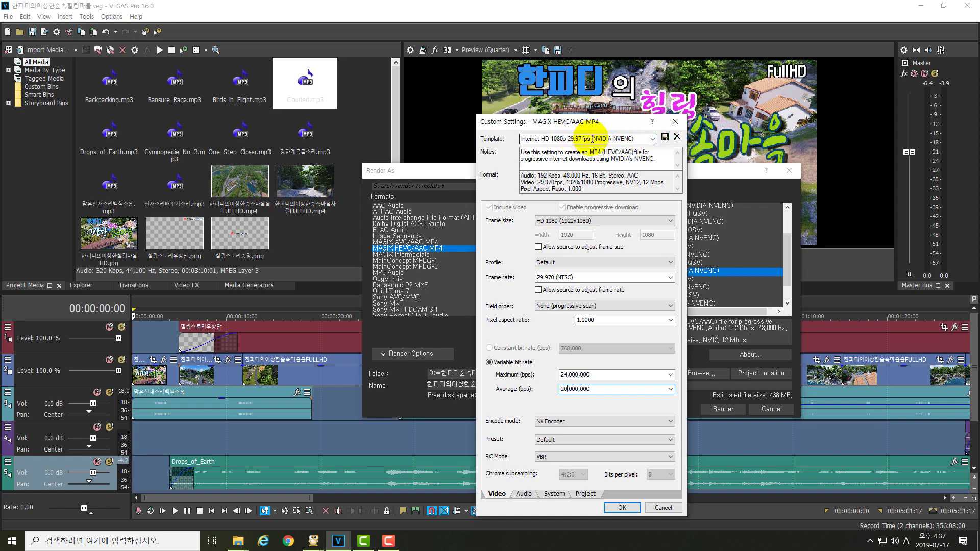
left_click(592, 139)
left_click_drag(590, 138, 646, 143)
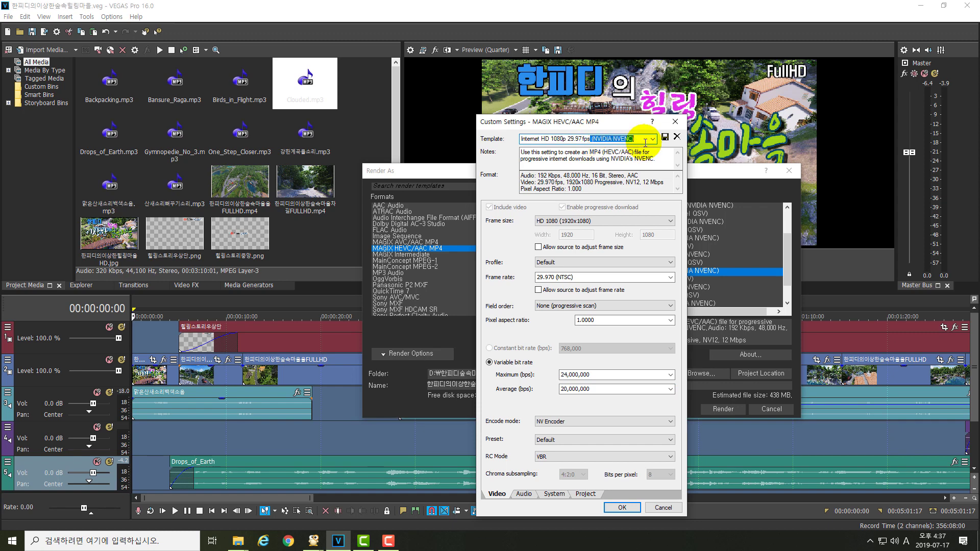
key("BackSpace")
type("_20")
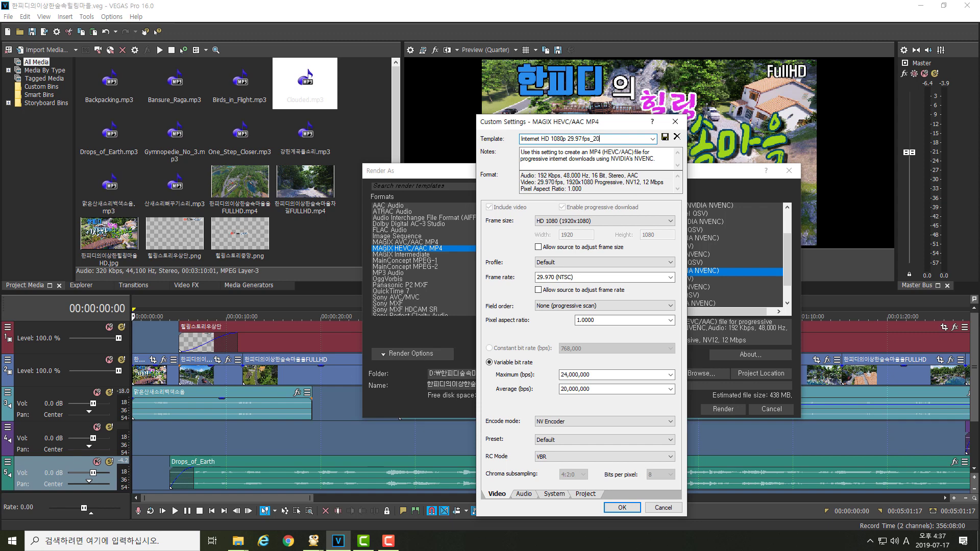
key("Hangul")
type("ㅡ")
key("Hangul")
type("Mbps")
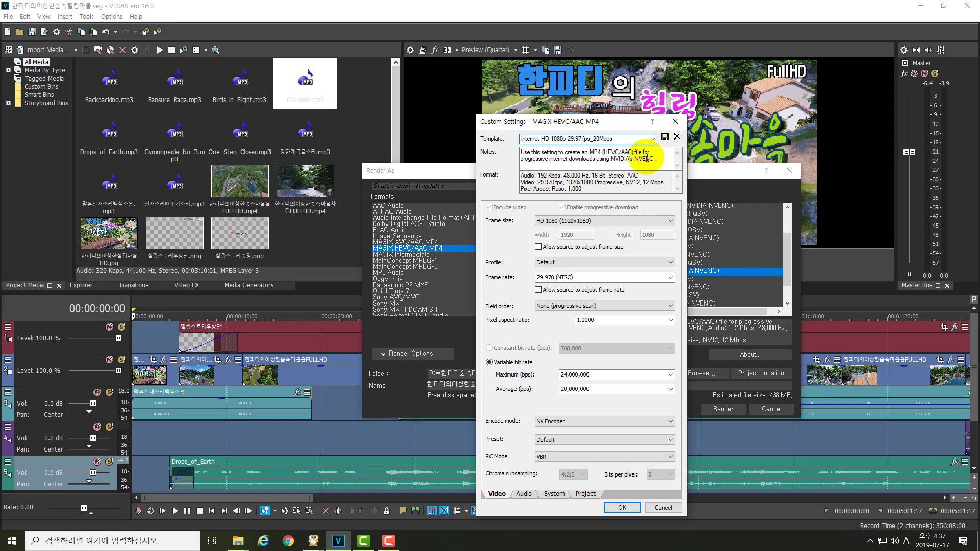
left_click(665, 138)
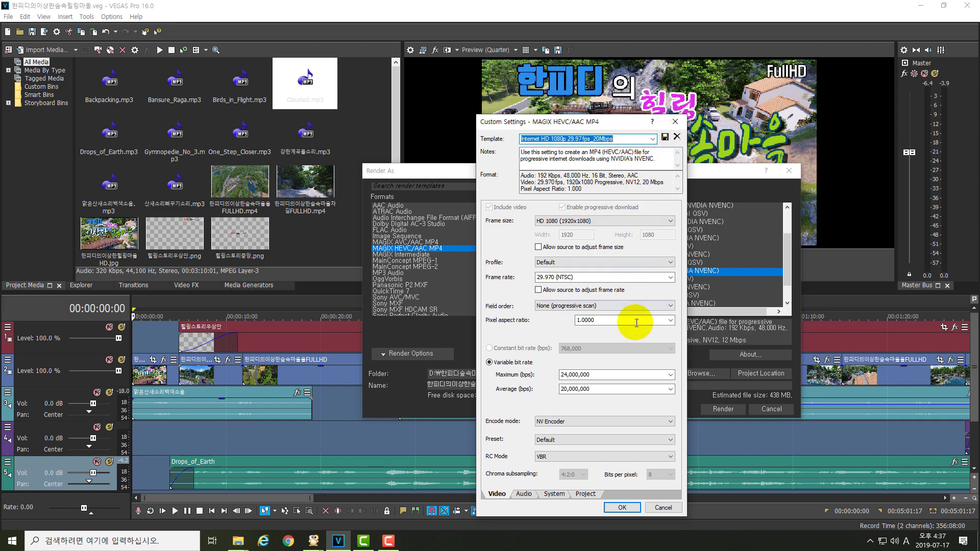
Step: Accept the custom settings and render the project with the Internet HD 1080p 29.97 fps_20Mbps template
left_click(618, 507)
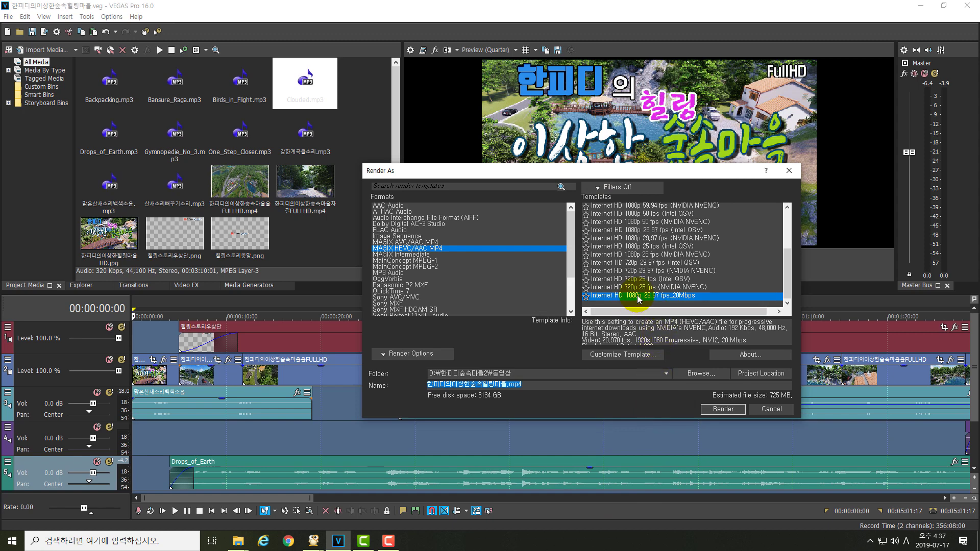
left_click(725, 408)
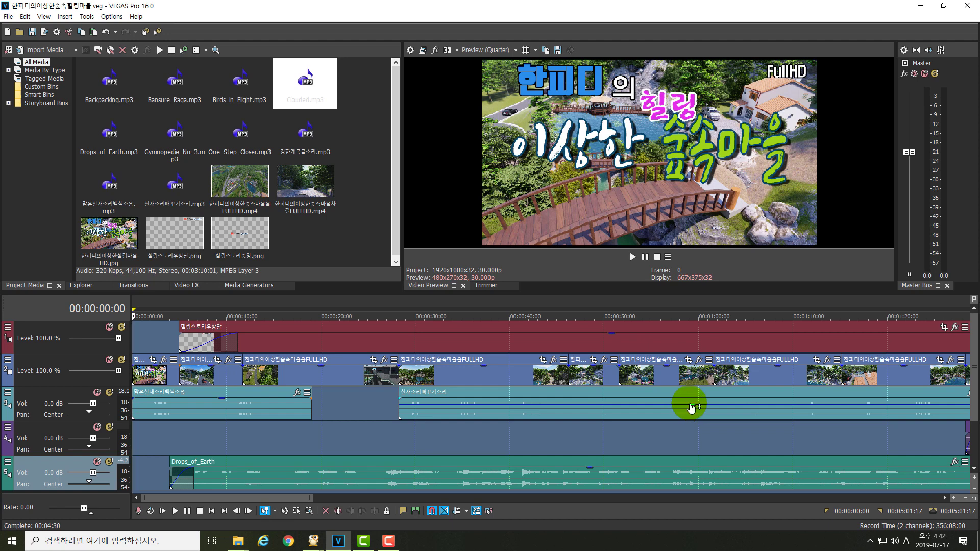
Step: Minimise the editor and switch to File Explorer's 동영상 folder to find the rendered video
left_click(922, 10)
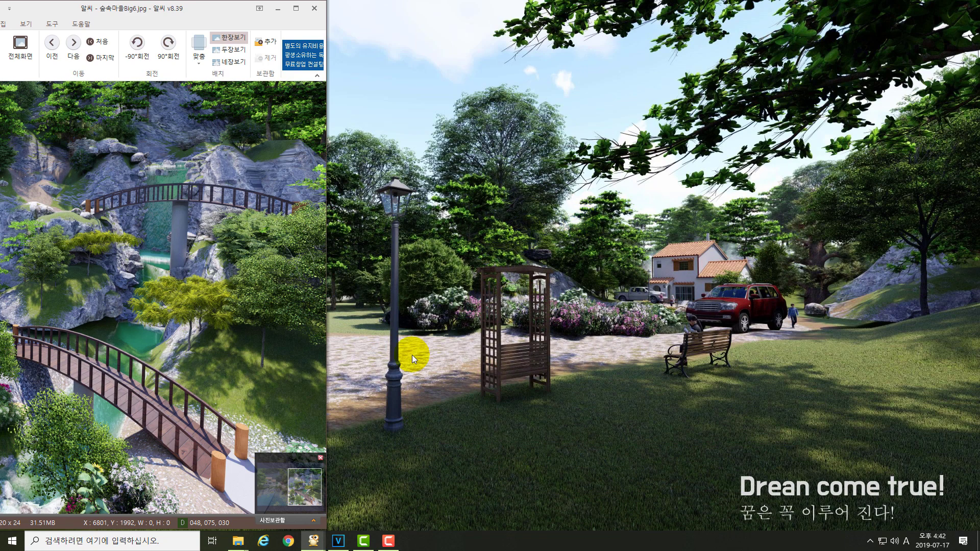
mouse_move(241, 547)
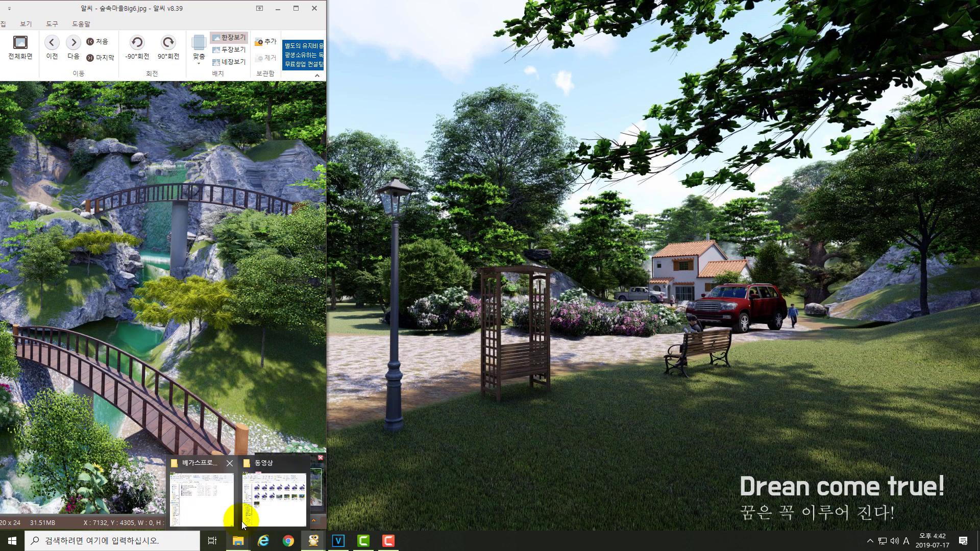
left_click(205, 490)
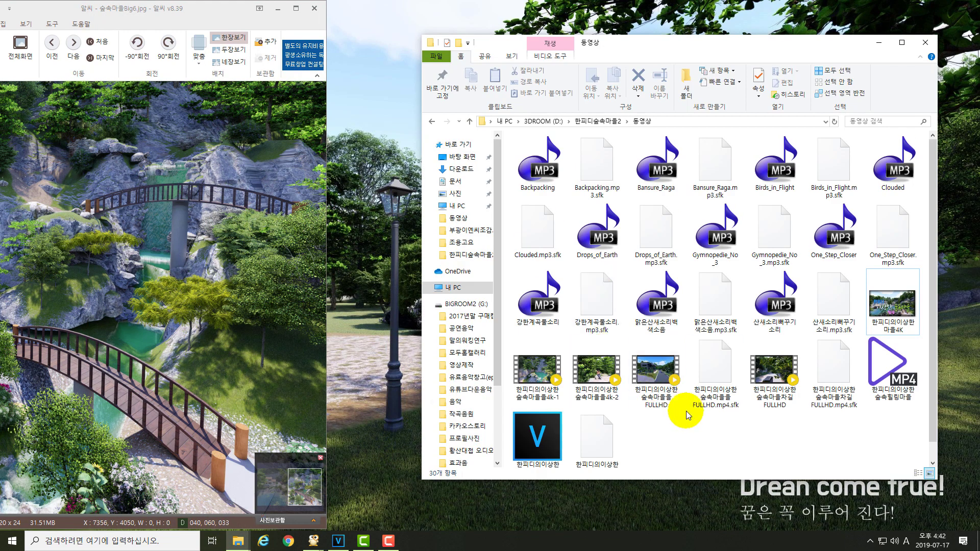
left_click(859, 433)
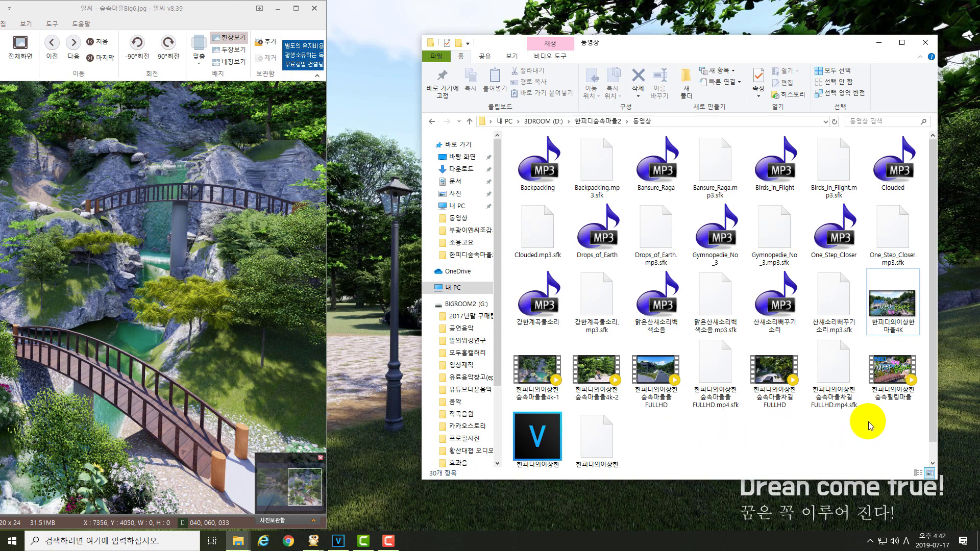
Step: Play the rendered 한피디의이상한숲속힐링마을.mp4 in full screen and return the player to its window
mouse_move(895, 376)
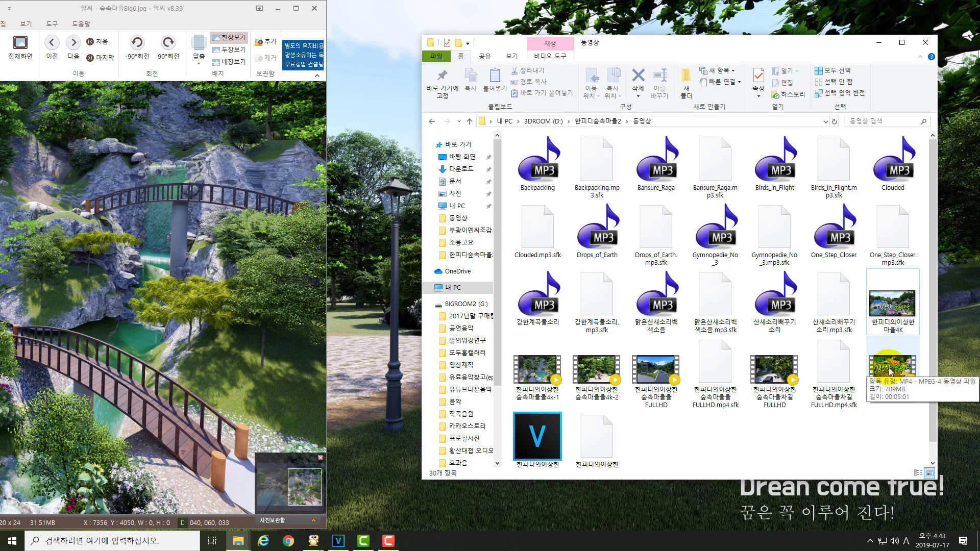
left_click(889, 371)
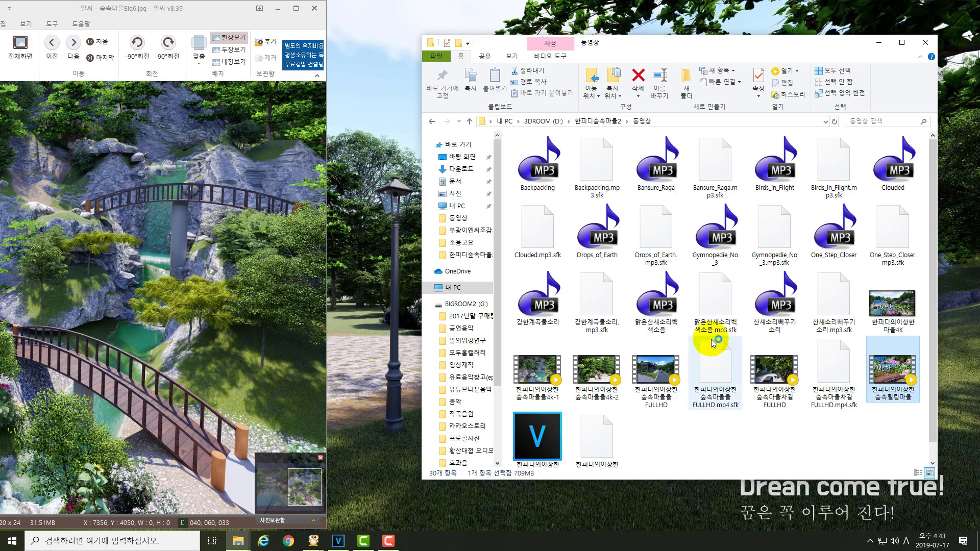
key("Return")
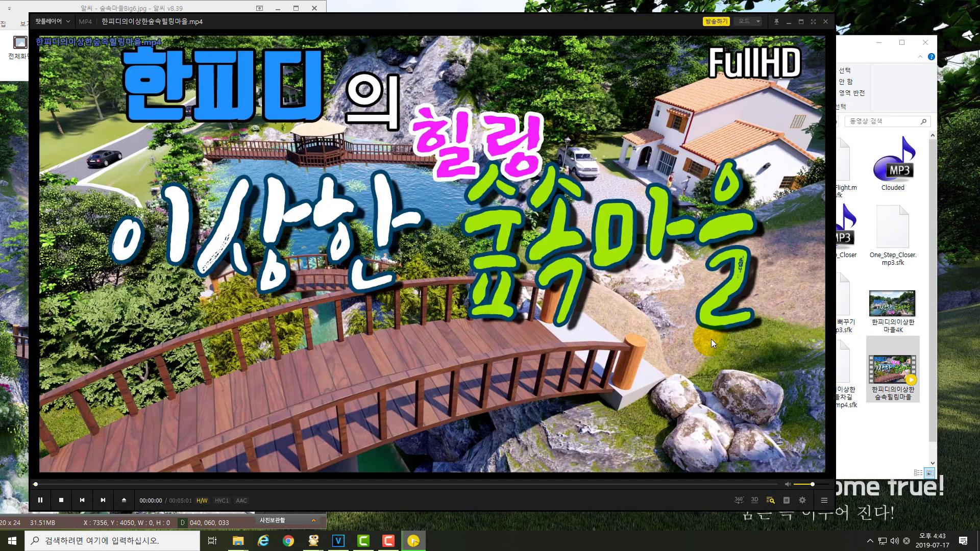
double_click(711, 338)
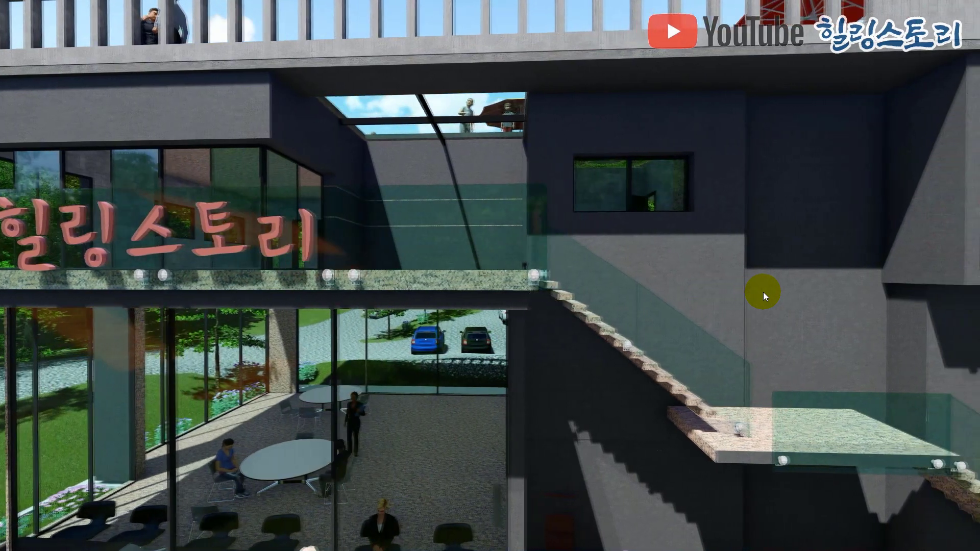
double_click(764, 292)
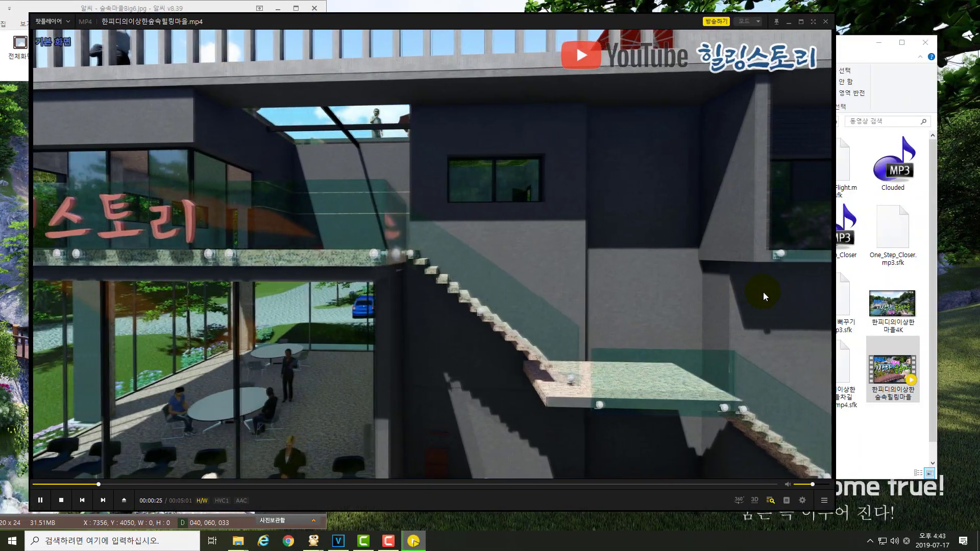